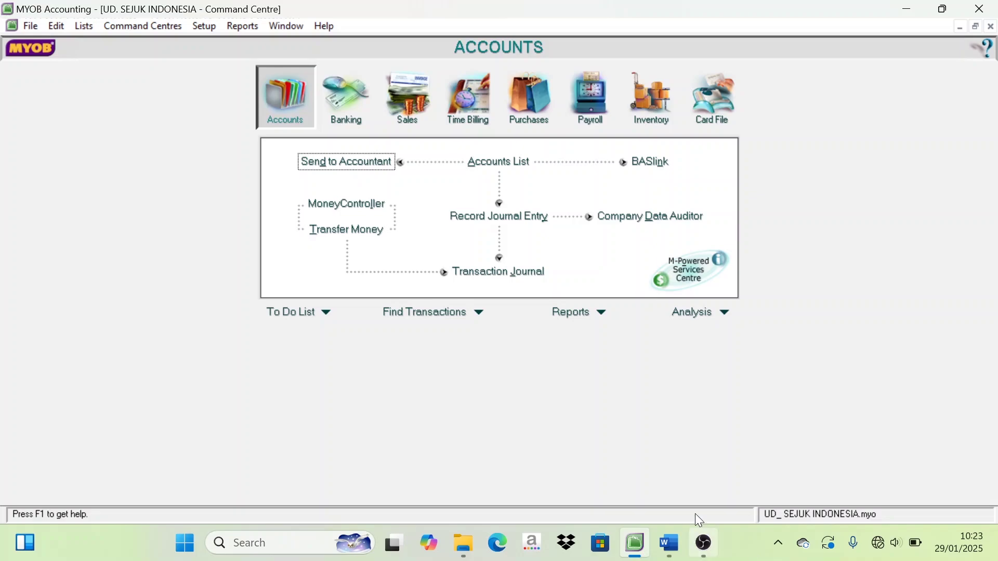
Switch to the Word document and review the opening account balances plus the customer and supplier lists
left_click(669, 543)
scroll(505, 365, "up", 20)
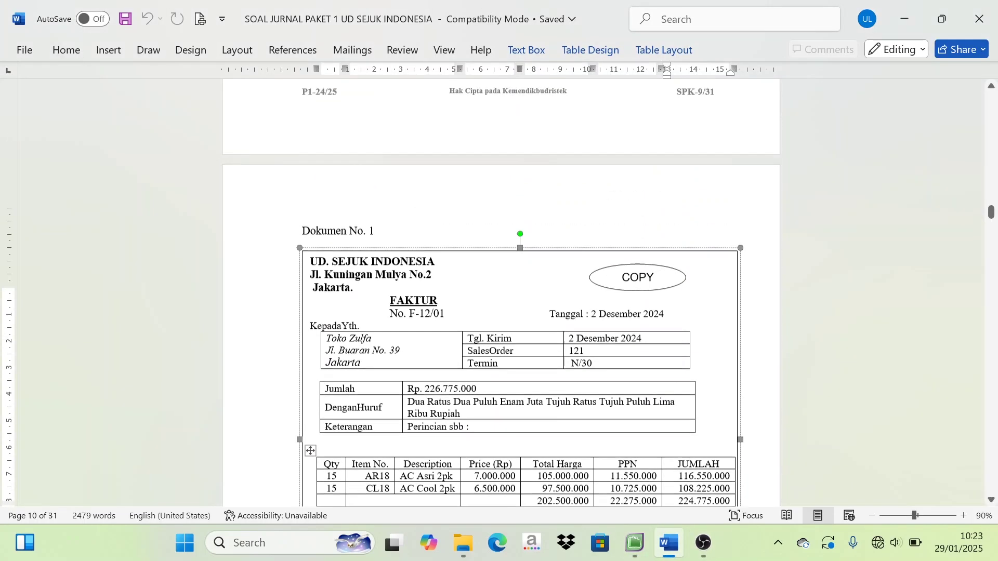
scroll(505, 366, "up", 15)
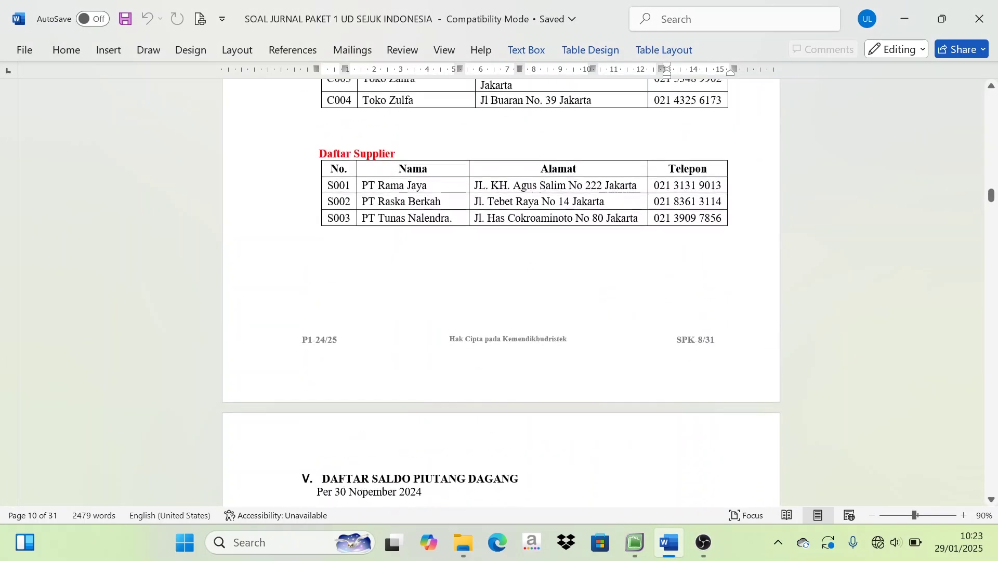
scroll(501, 291, "up", 8)
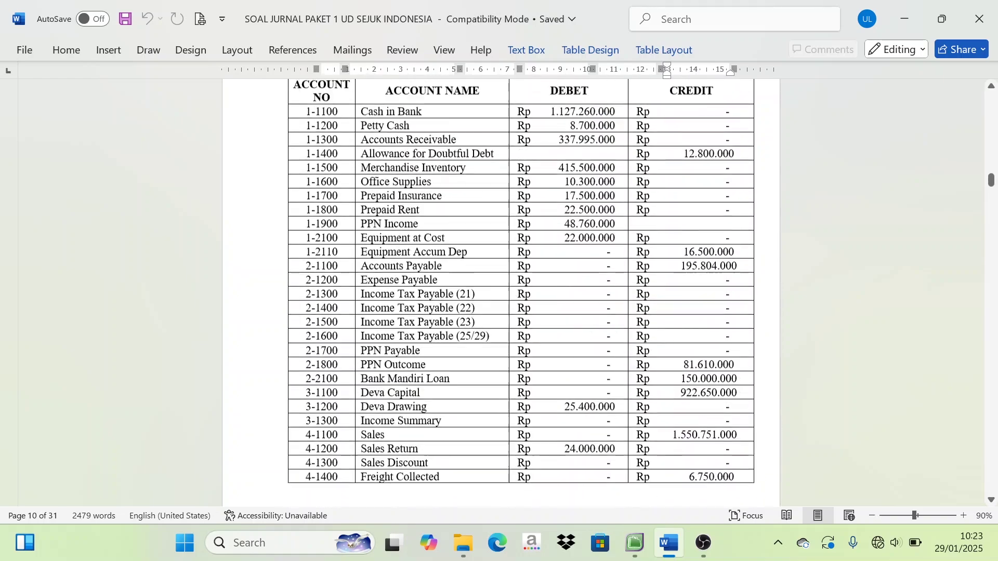
scroll(501, 291, "down", 8)
scroll(501, 291, "down", 5)
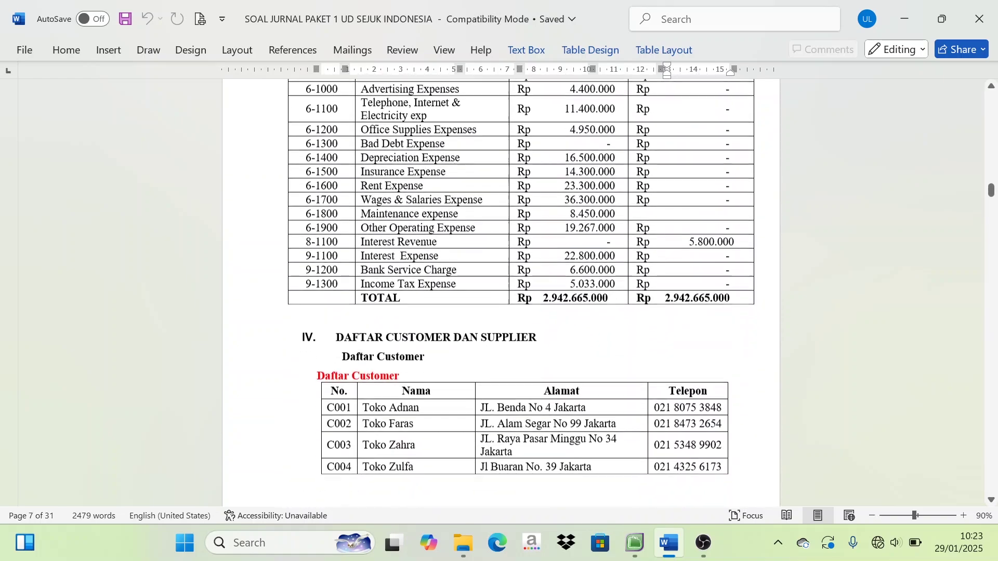
scroll(437, 401, "down", 5)
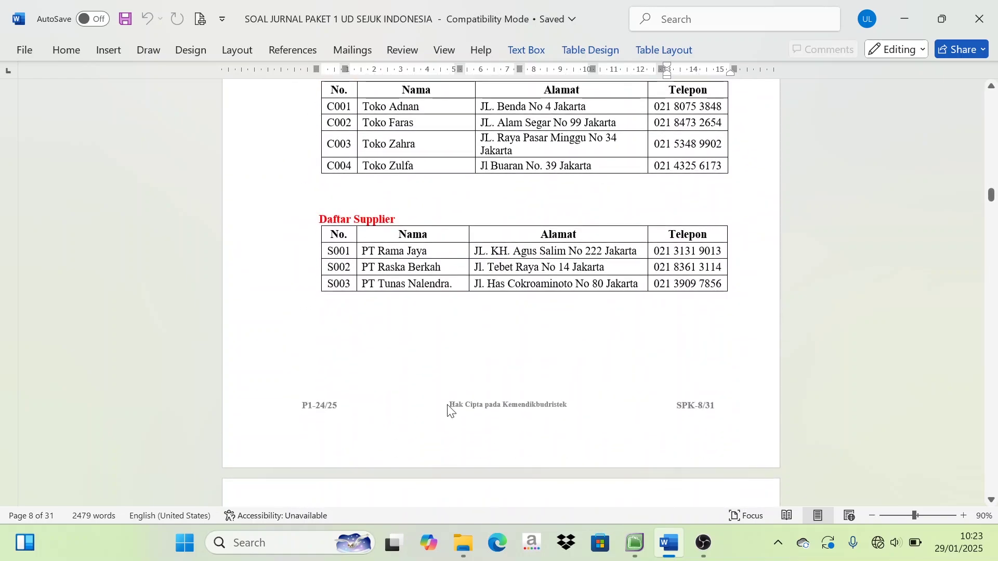
scroll(448, 407, "up", 2)
scroll(434, 400, "down", 1)
Examine the receivable, payable and merchandise inventory balance lists, as well as the invoice in Dokumen No. 1
scroll(434, 399, "down", 7)
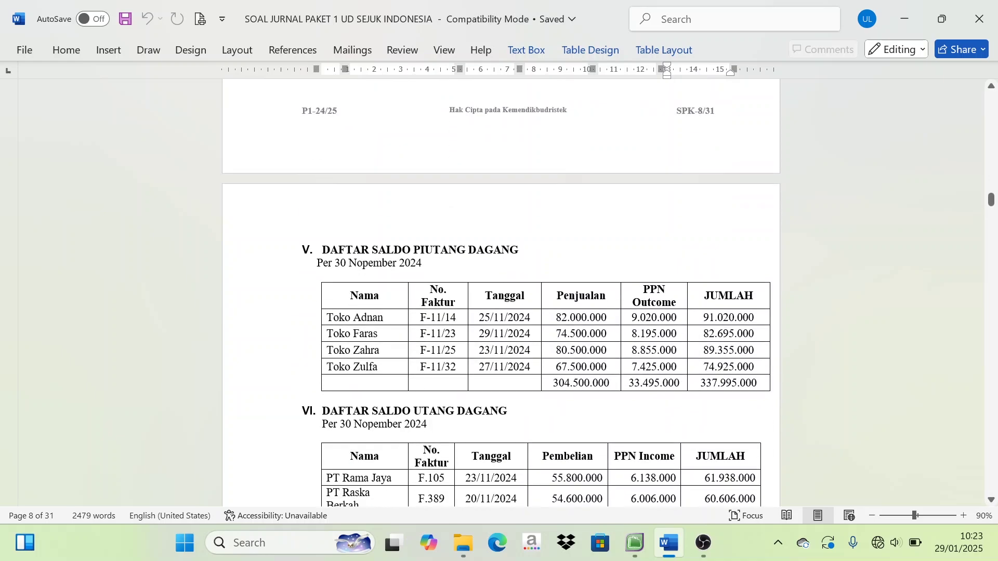
scroll(501, 291, "down", 4)
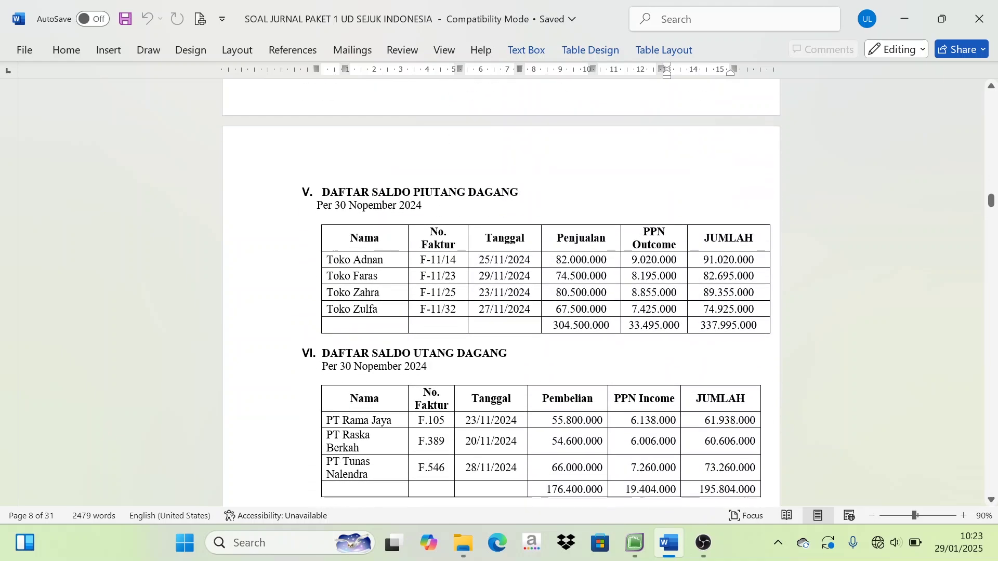
scroll(540, 291, "down", 2)
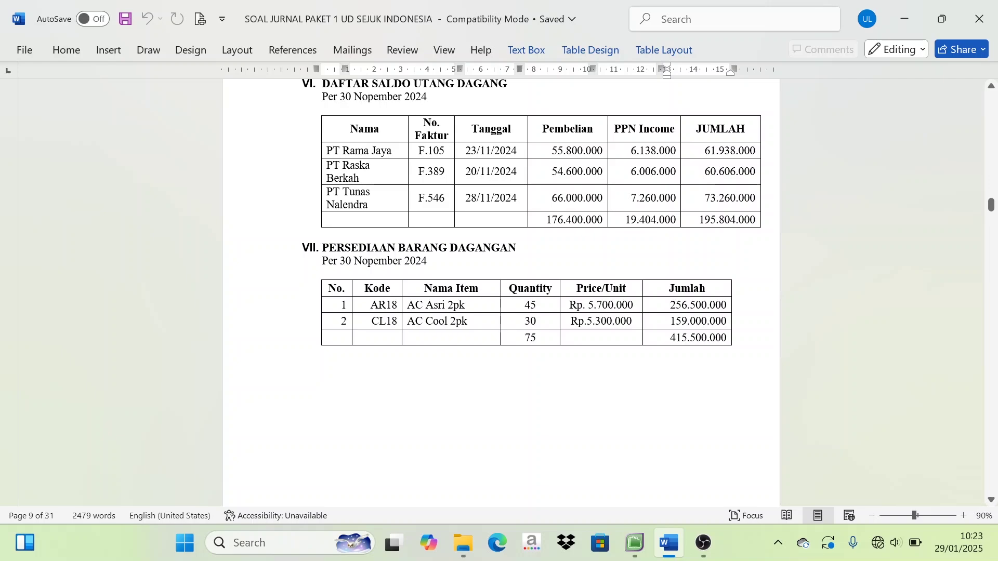
scroll(501, 291, "down", 9)
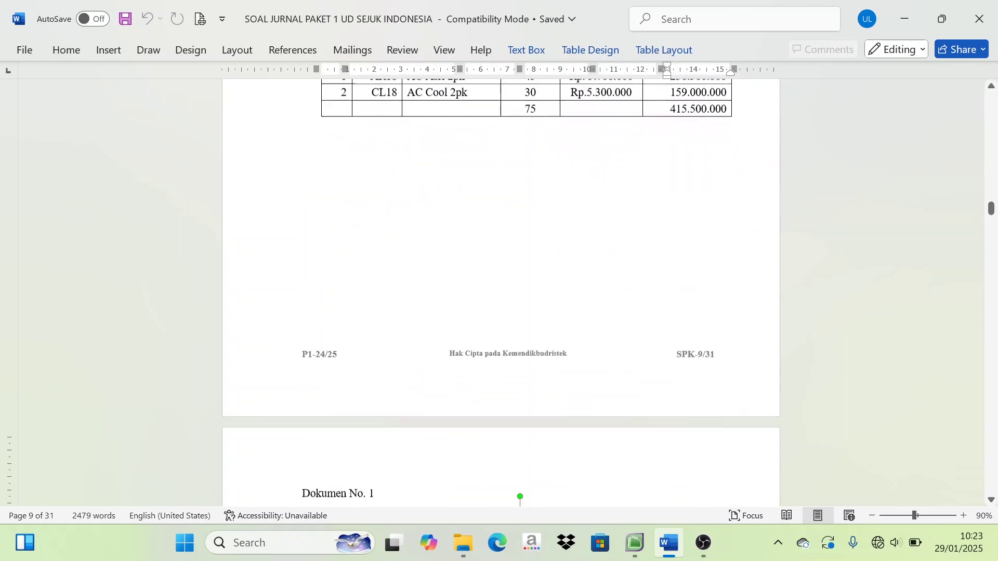
scroll(501, 291, "down", 1)
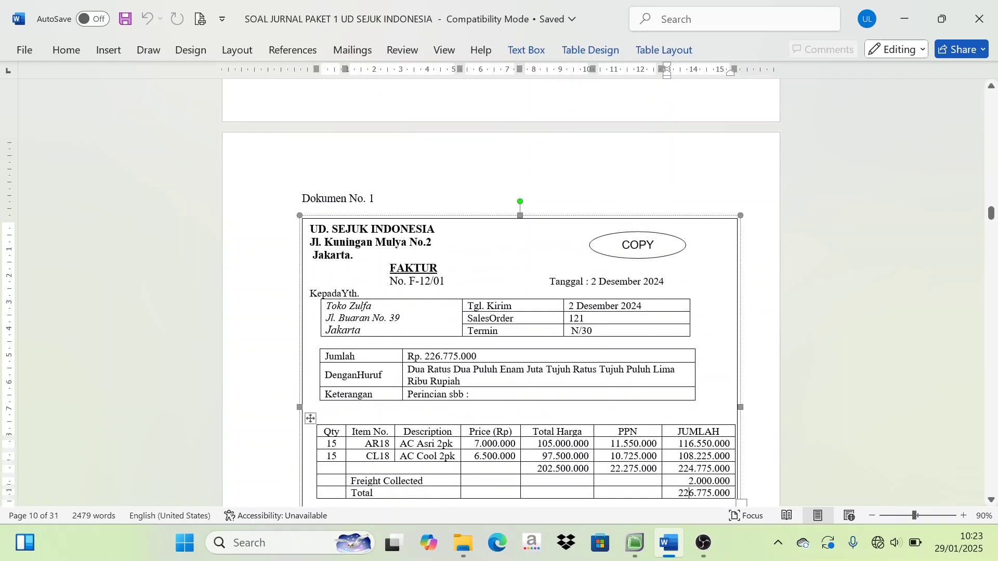
scroll(430, 264, "down", 1)
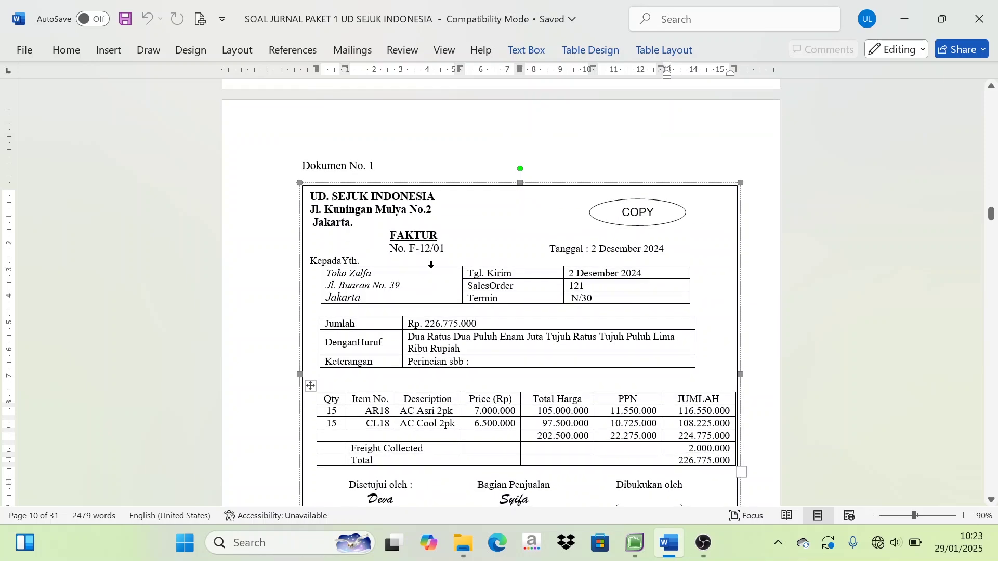
left_click(635, 543)
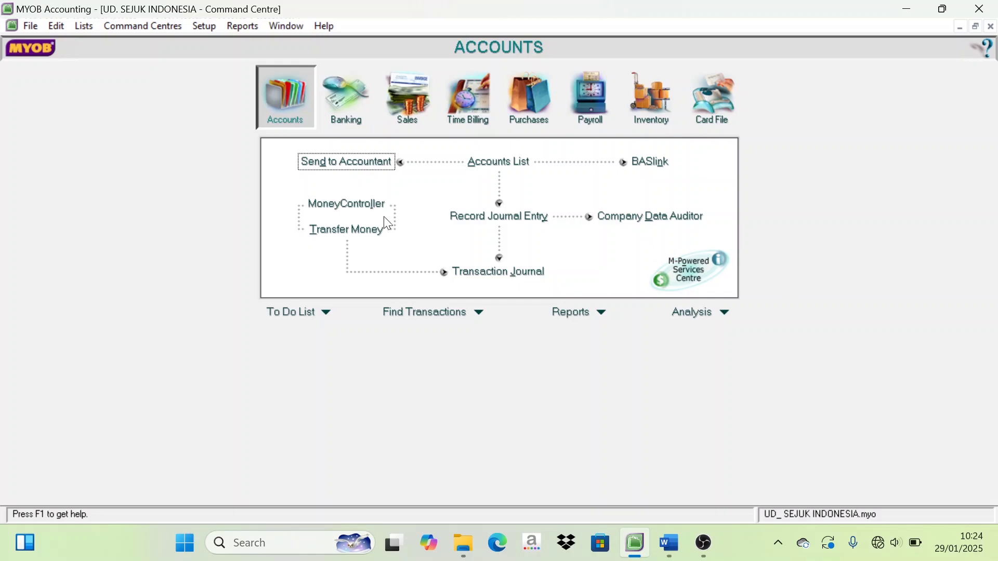
left_click(671, 546)
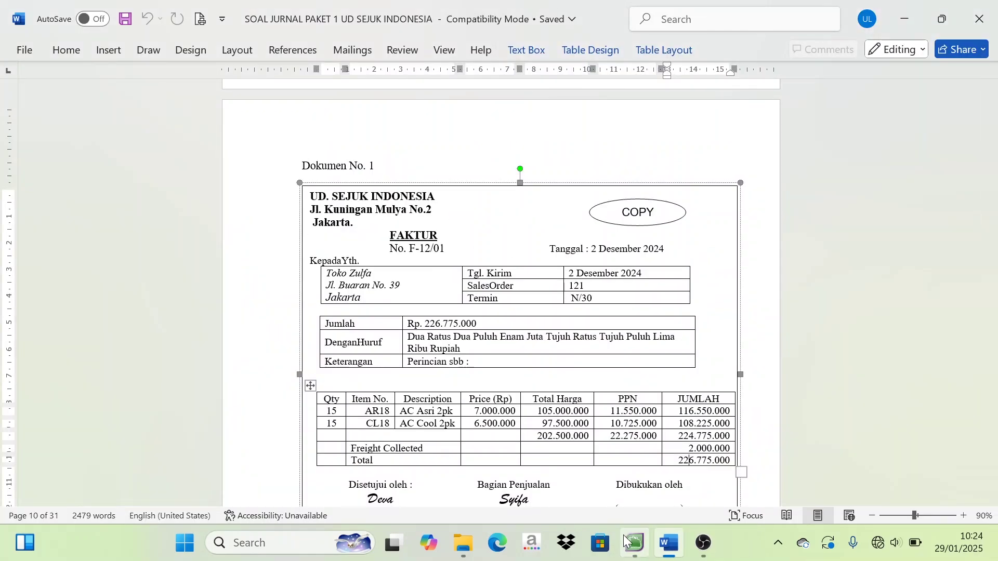
Switch to MYOB Accounting, open the Company Data Auditor and go through its overview and account reconciliation pages to Transaction Review
left_click(635, 544)
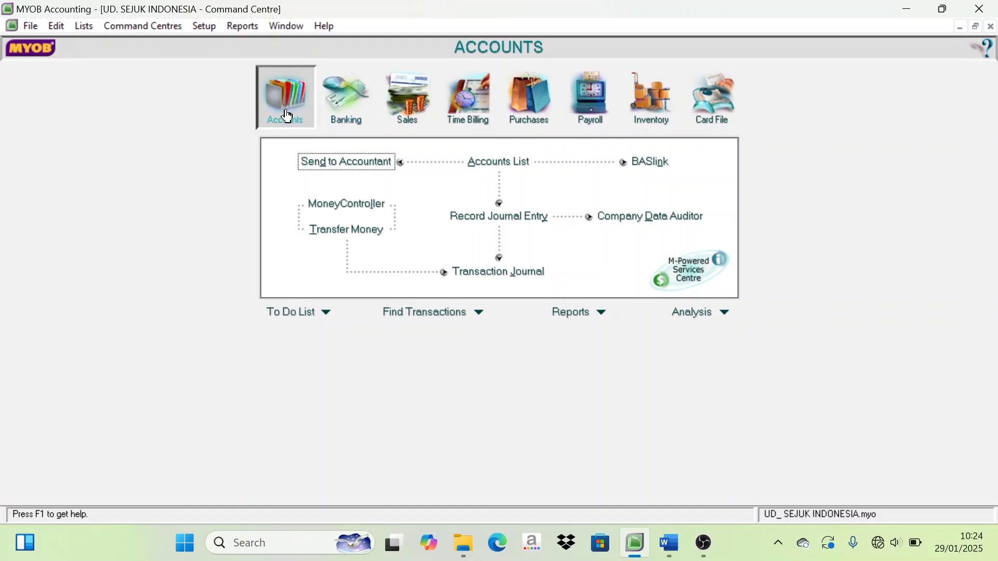
left_click(660, 223)
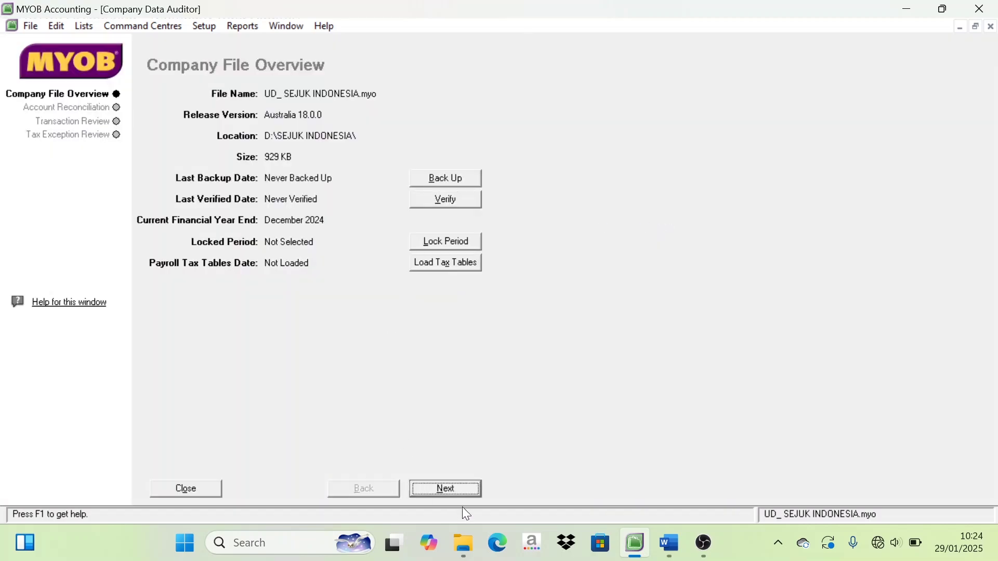
left_click(463, 491)
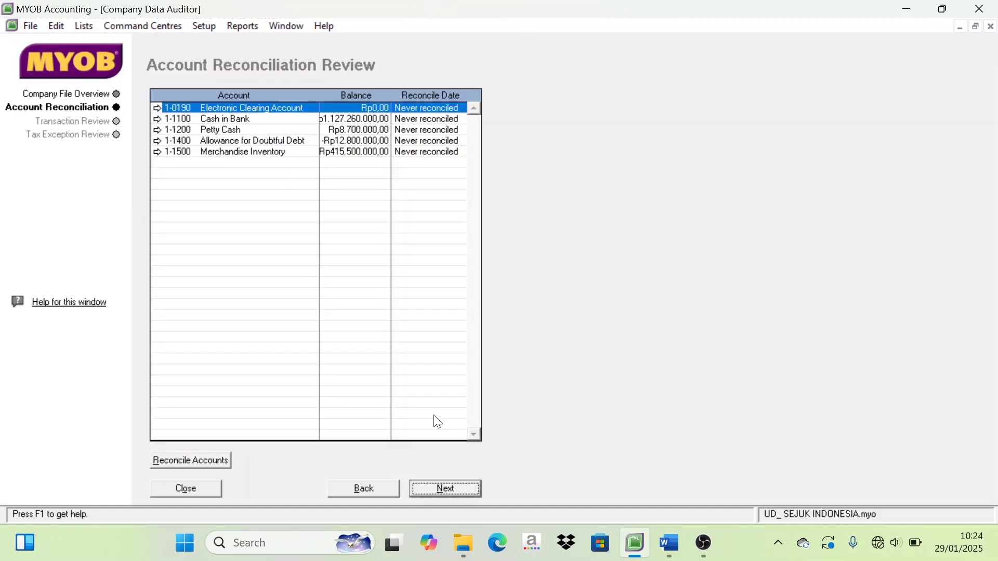
left_click(456, 491)
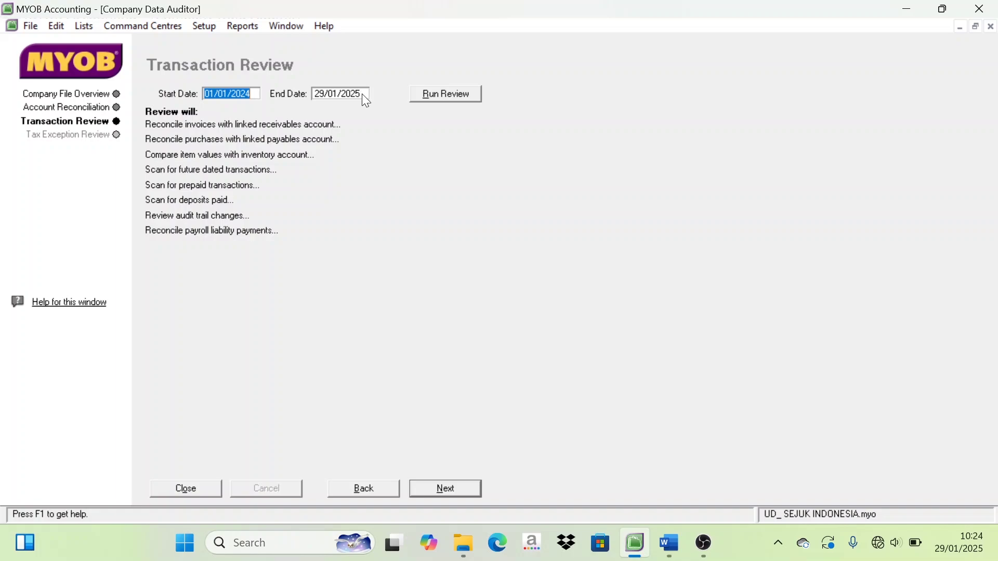
Set the transaction review's end date to 31/12/2024 and run the review
key("Tab")
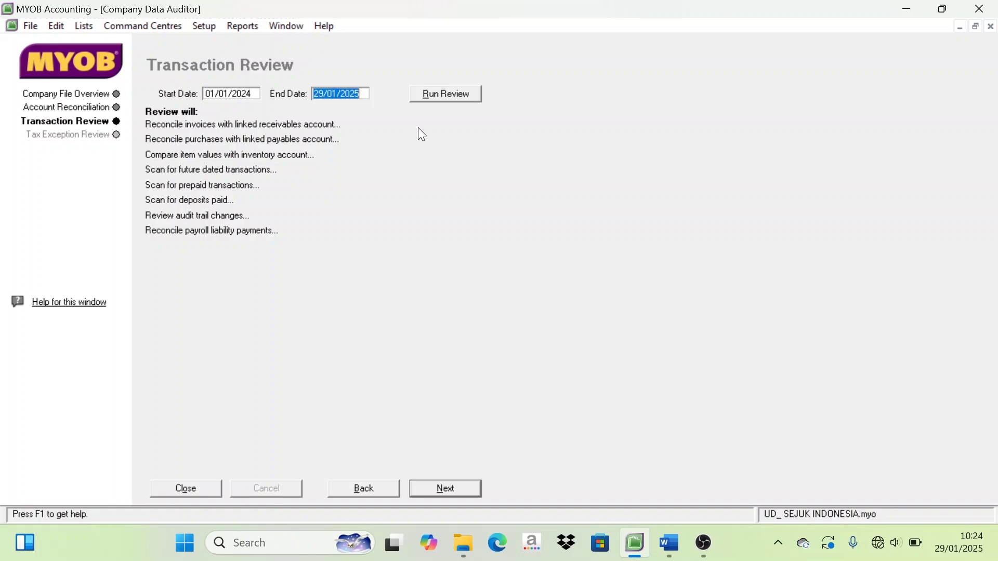
type("31/12/")
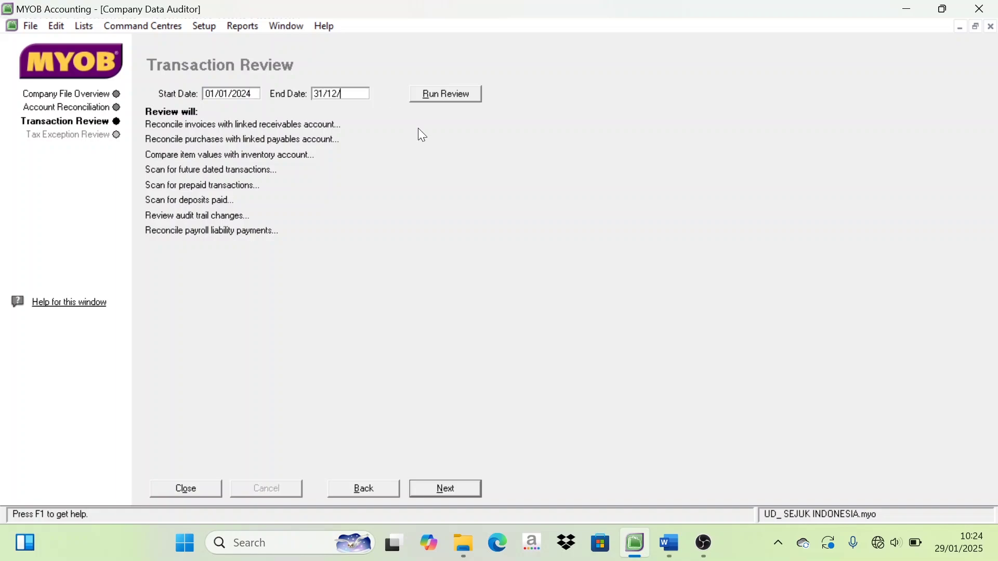
type("2024")
left_click(464, 99)
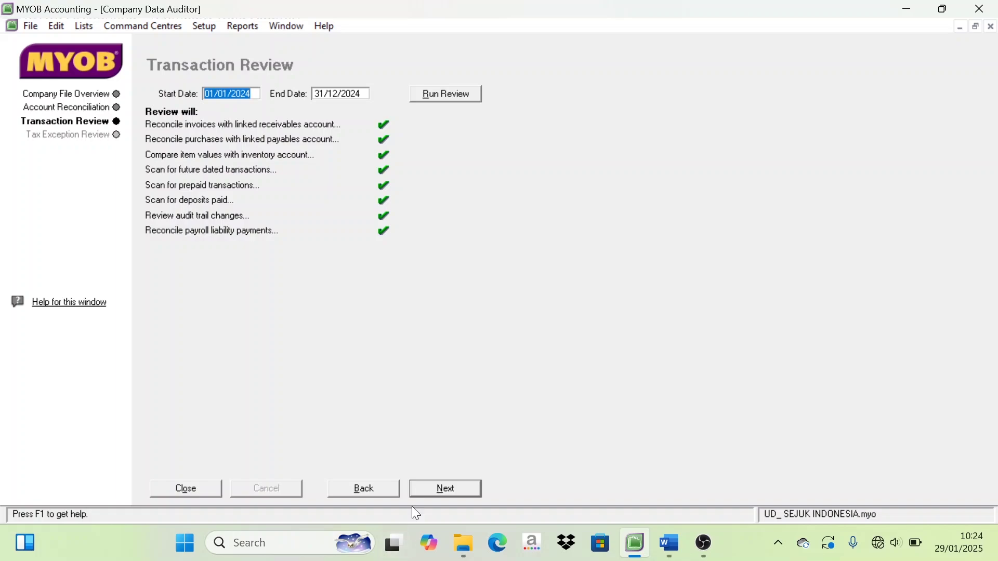
Run the tax exception review and finish the company data audit without printing the summary report
left_click(432, 489)
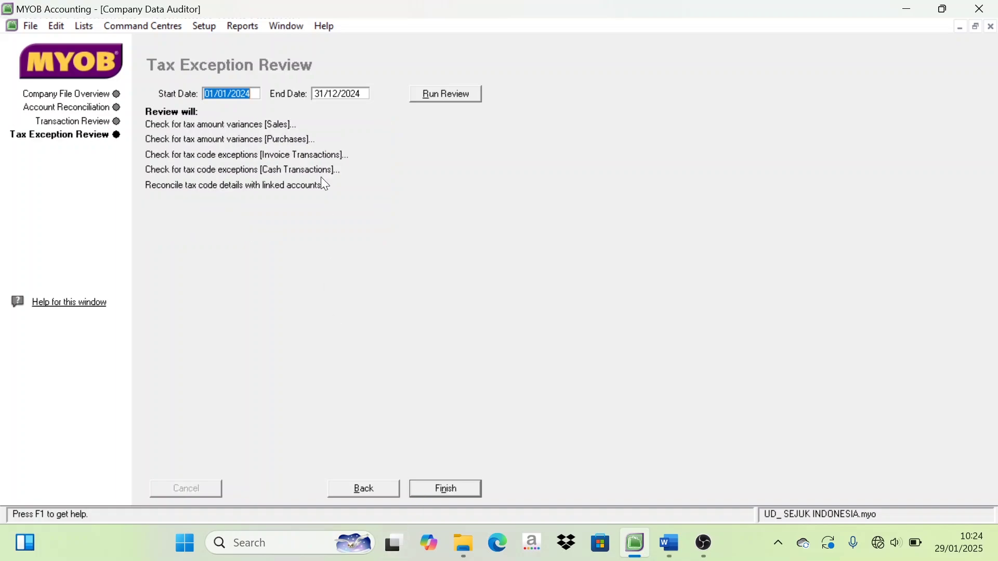
left_click(448, 100)
left_click(377, 488)
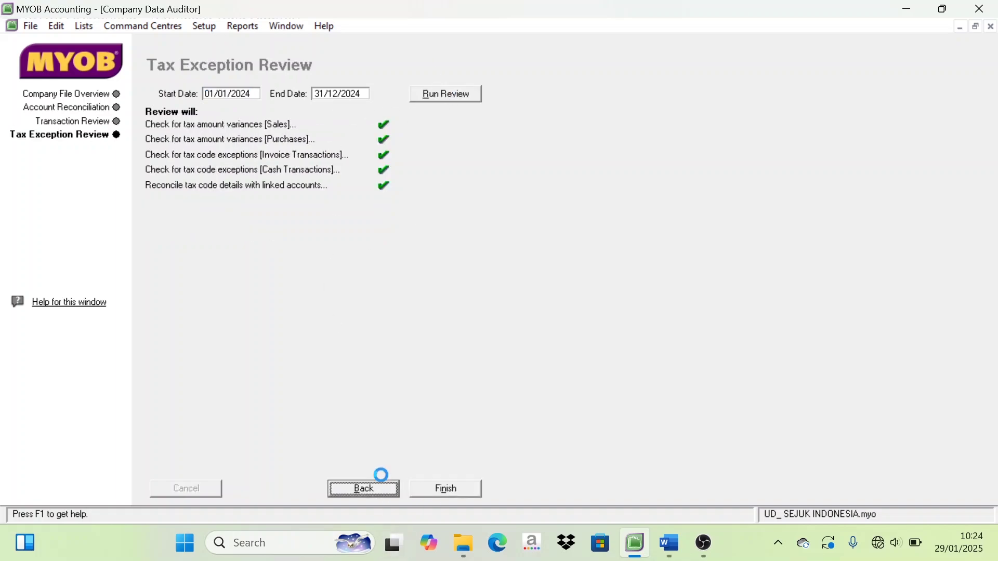
left_click(467, 496)
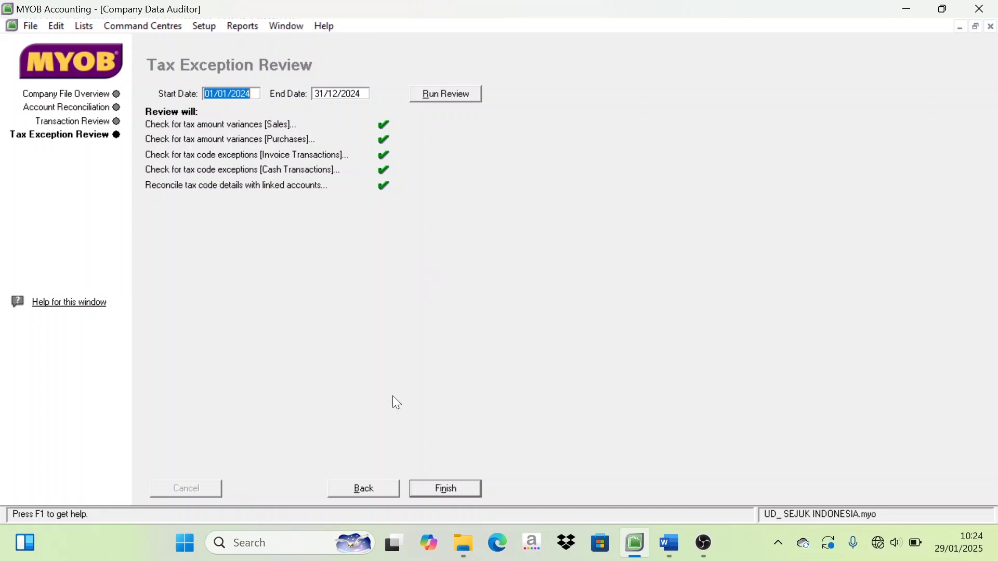
left_click(451, 490)
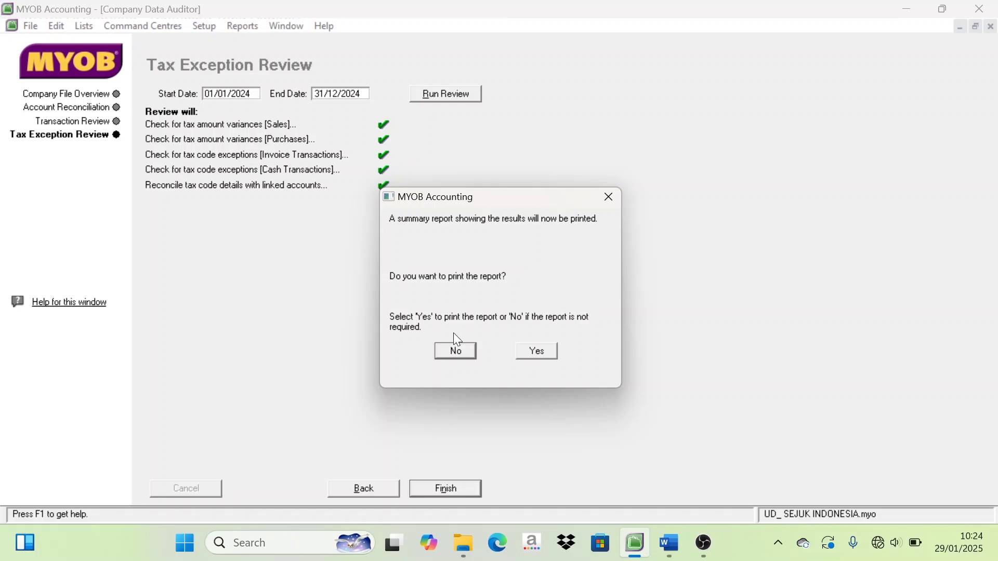
left_click(453, 350)
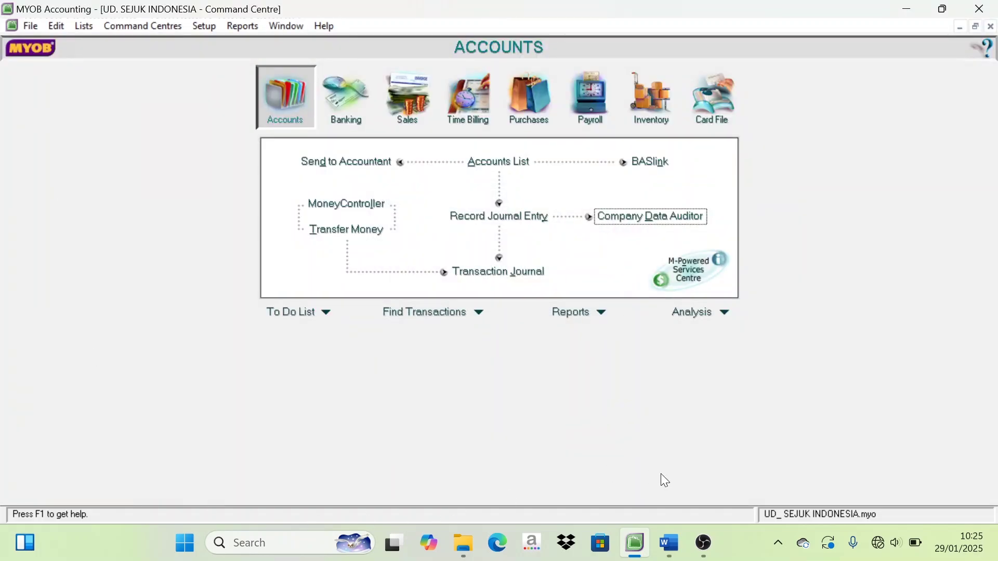
Arrange MYOB Accounting and the Word document side by side with the full width of the Dokumen No. 1 invoice in view
left_click(670, 544)
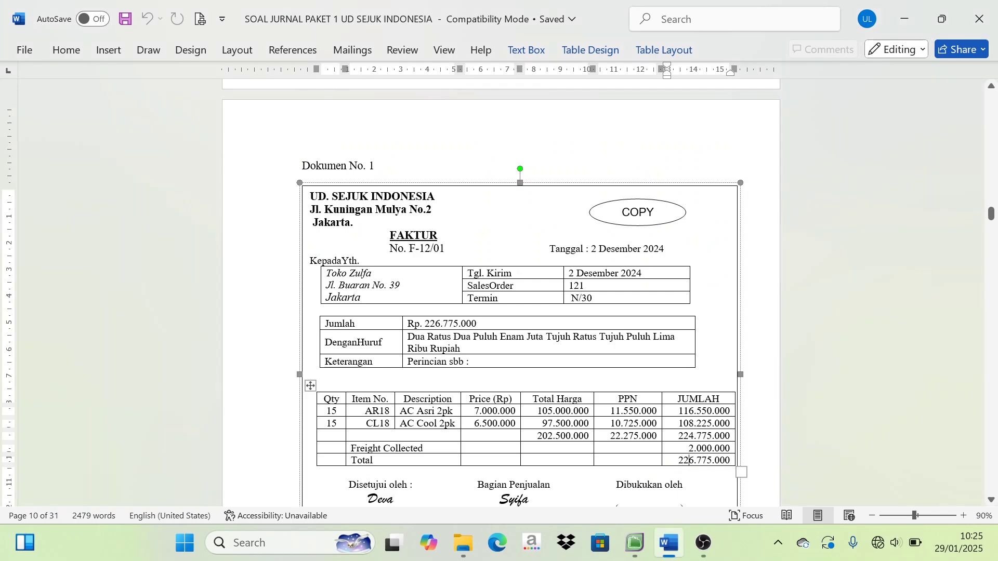
left_click(635, 550)
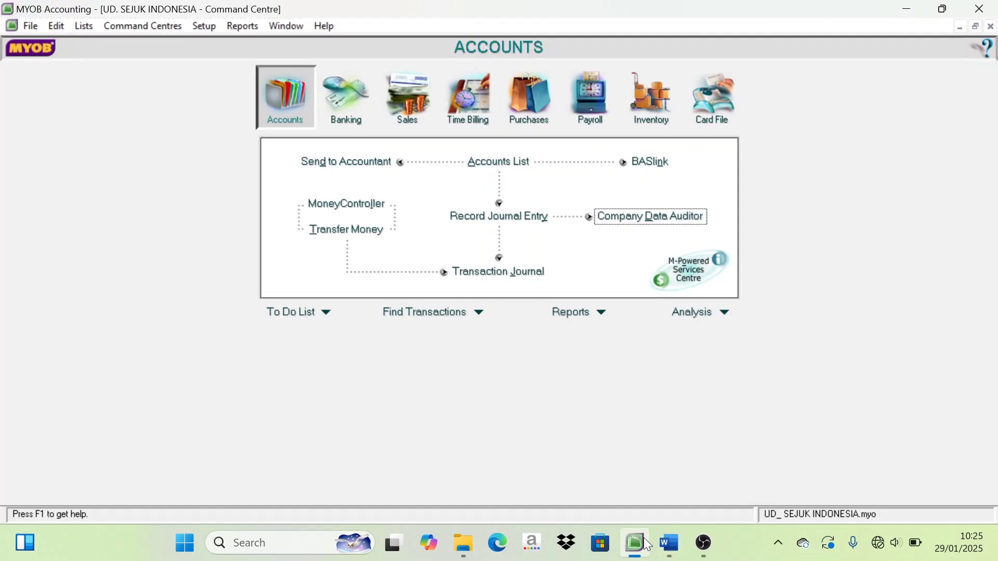
key("super+Left")
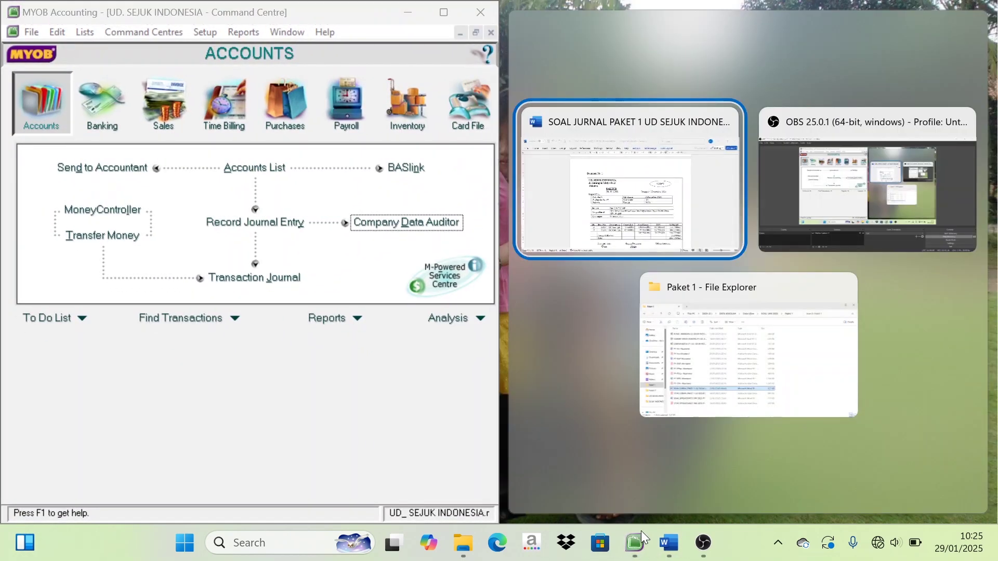
left_click(651, 237)
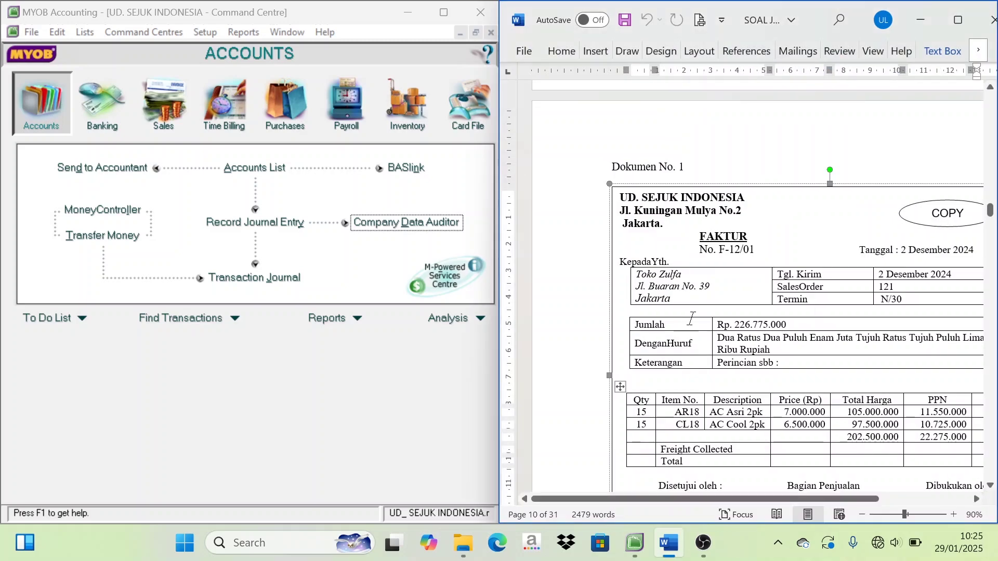
left_click_drag(722, 497, 776, 499)
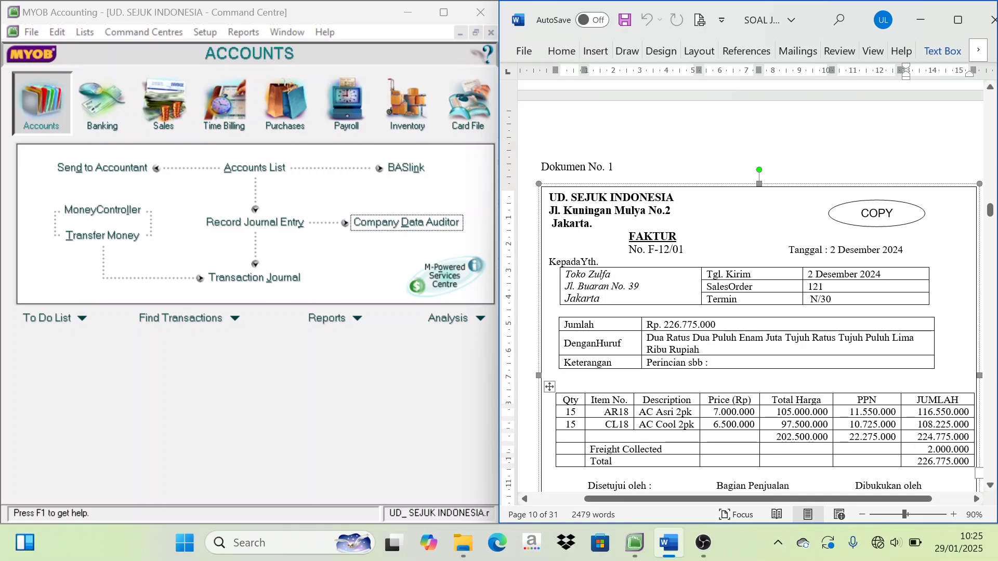
Examine the FAKTUR title and the issuing company name on the Dokumen No. 1 invoice
left_click_drag(676, 236, 635, 236)
left_click(687, 237)
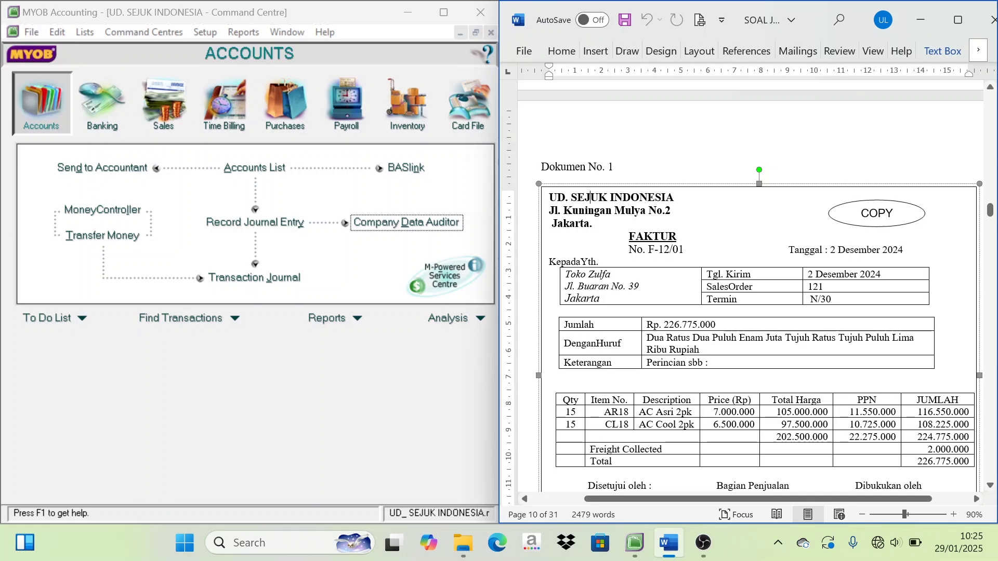
left_click_drag(677, 197, 549, 197)
left_click(602, 236)
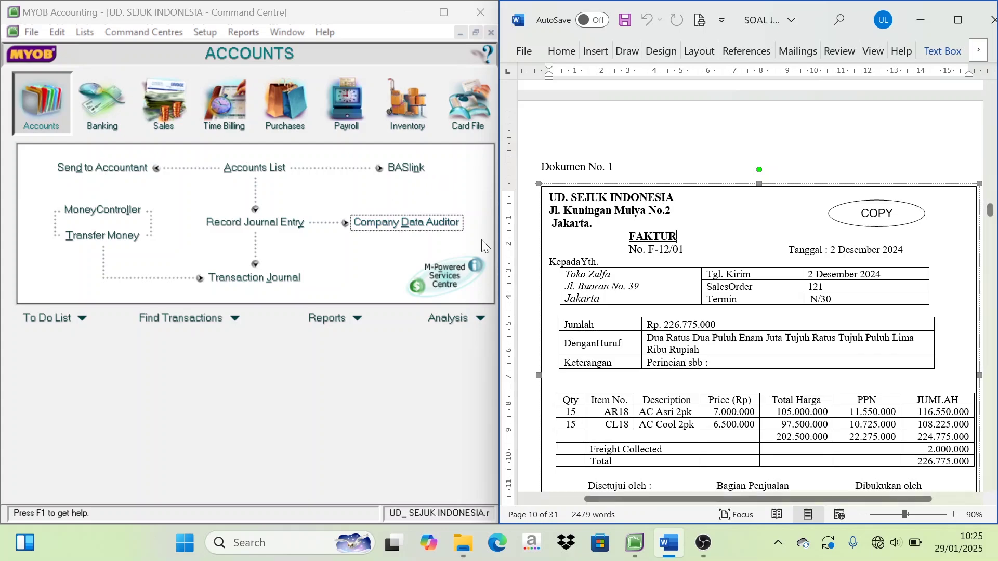
Open a new sales invoice entry in the Sales command centre of MYOB Accounting
left_click(323, 8)
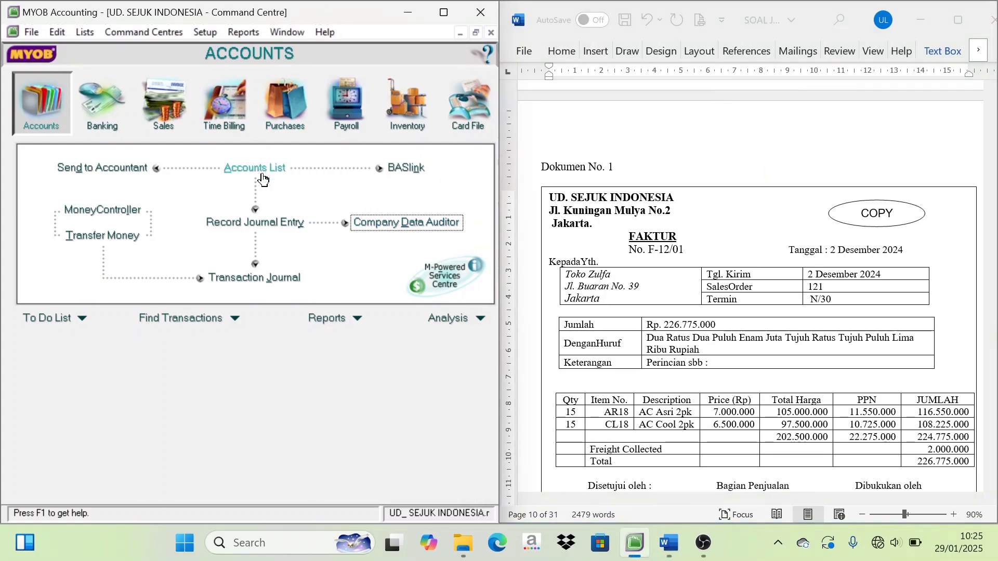
left_click(165, 118)
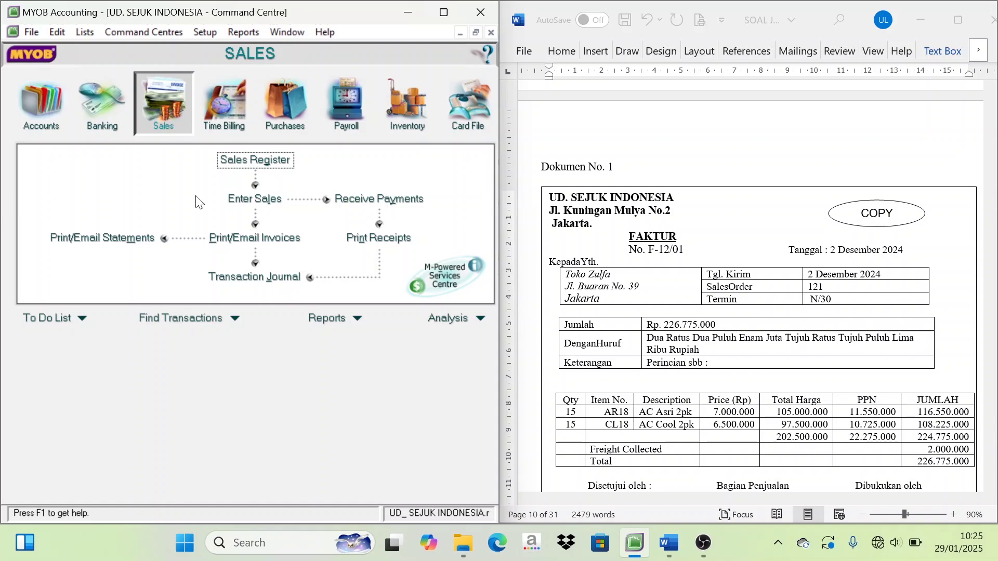
left_click(255, 199)
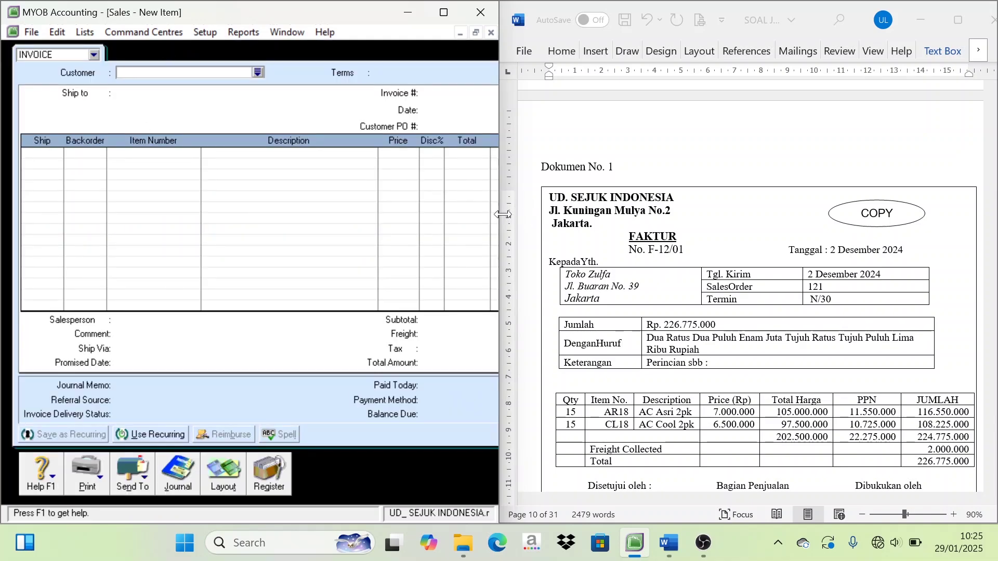
Turn off the Tax Inclusive option on the new sales invoice
left_click_drag(504, 215, 570, 216)
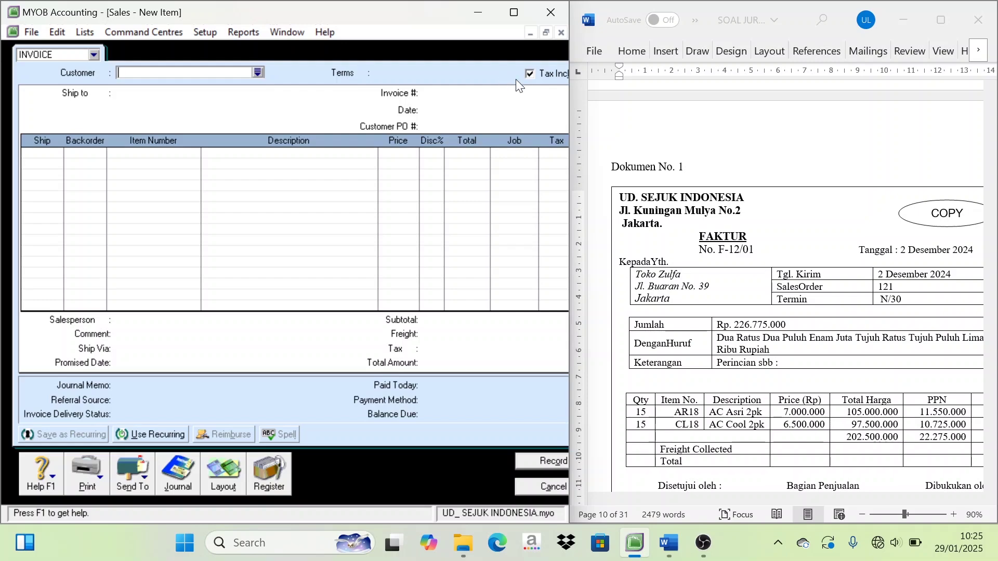
left_click_drag(570, 110, 618, 110)
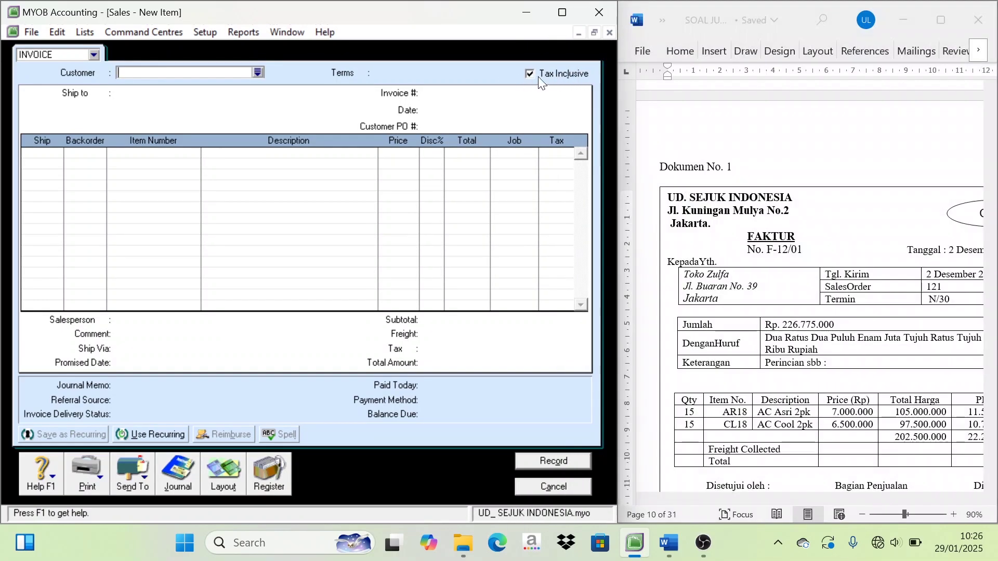
left_click(540, 74)
left_click_drag(617, 120, 537, 128)
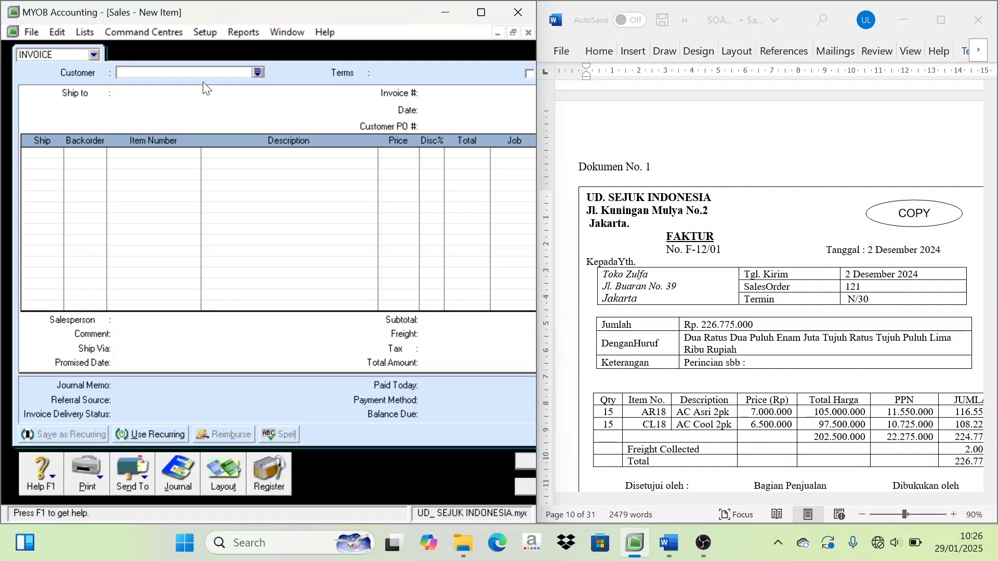
Choose Toko Zulfa as the customer of the sales invoice
left_click(257, 71)
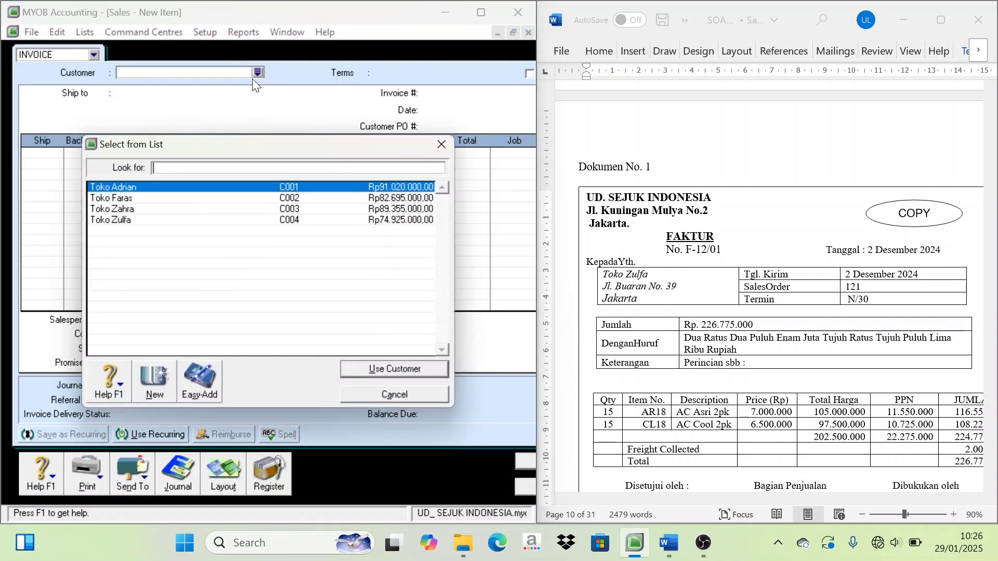
left_click(130, 219)
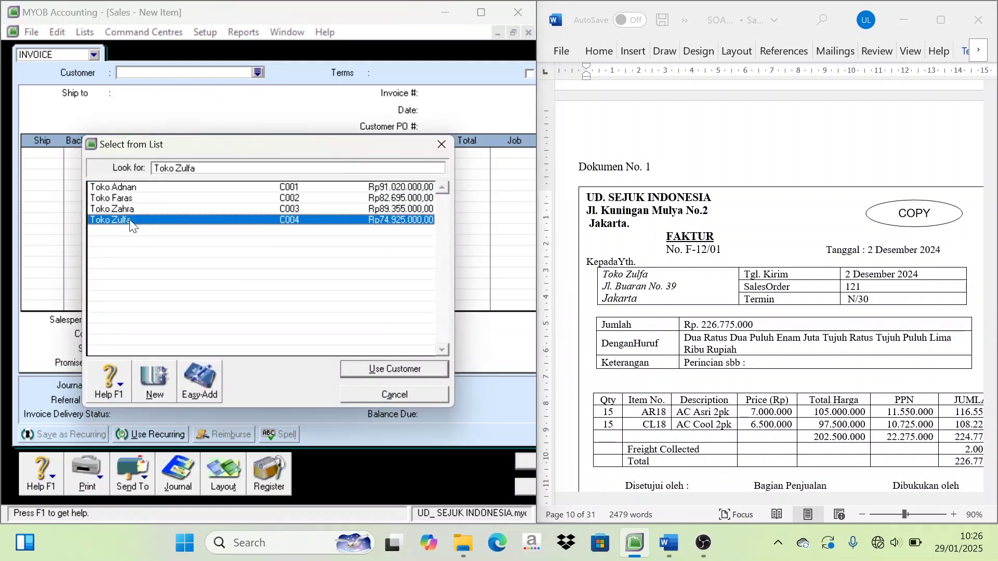
left_click(372, 368)
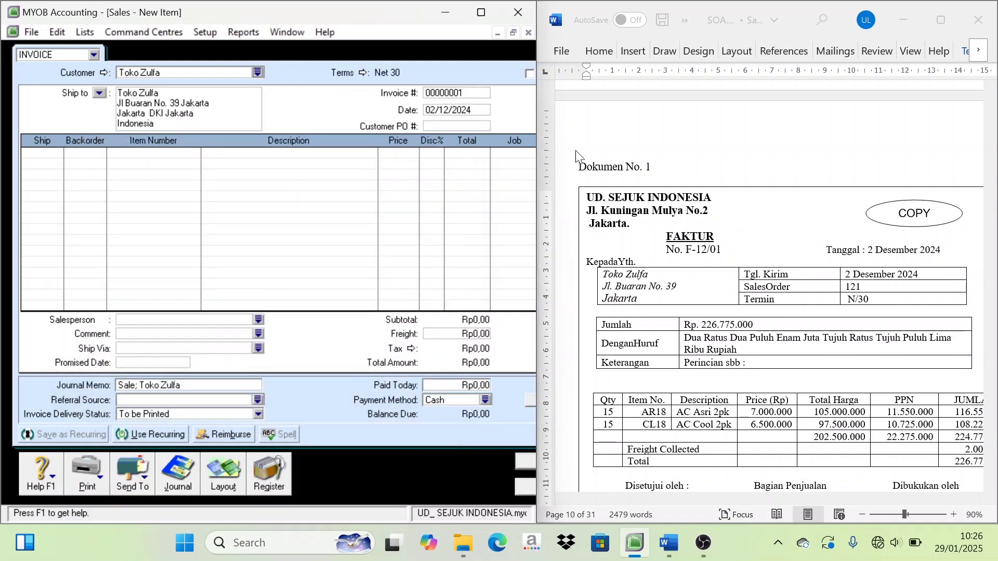
Copy F-12/01 from the Word document into the sales entry as its invoice number, and enter the date 02/12/2024
left_click(714, 237)
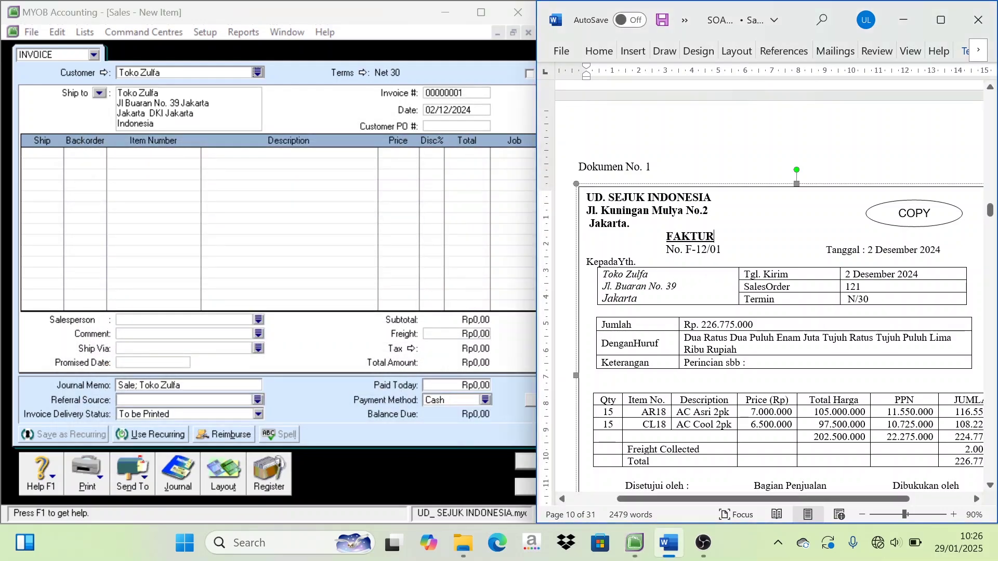
left_click_drag(721, 250, 685, 250)
key("ctrl+c")
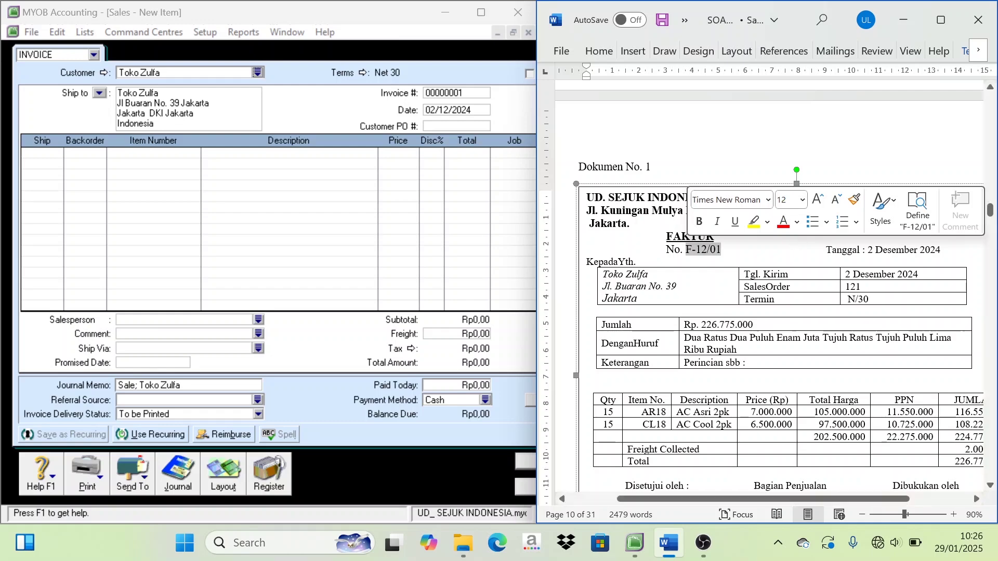
left_click_drag(492, 99, 426, 94)
key("ctrl+v")
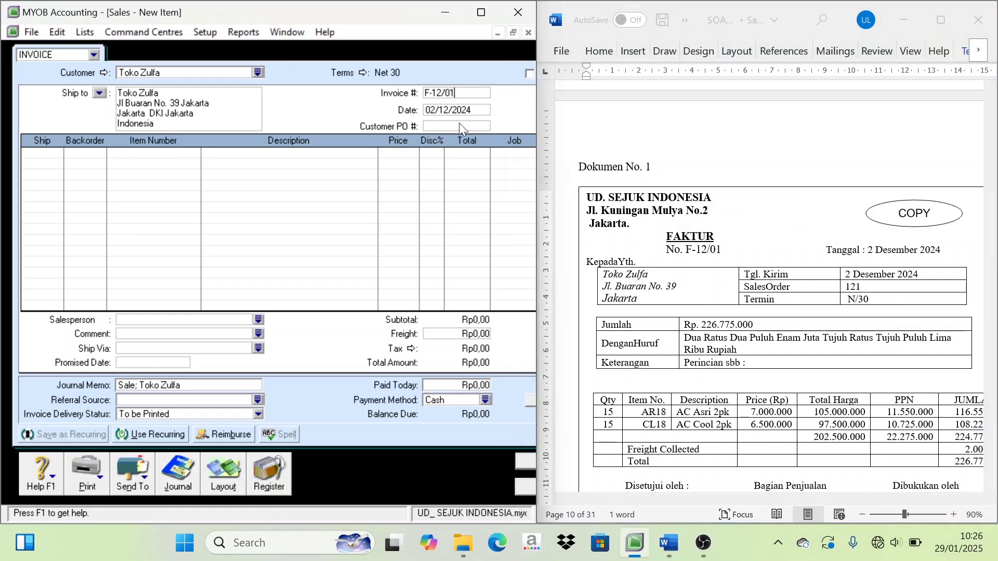
key("Tab")
type("02/12/")
Fill the first invoice line with 15 units of item AR18, AC Asri 2pk, at a price of Rp7.000.000
left_click(50, 154)
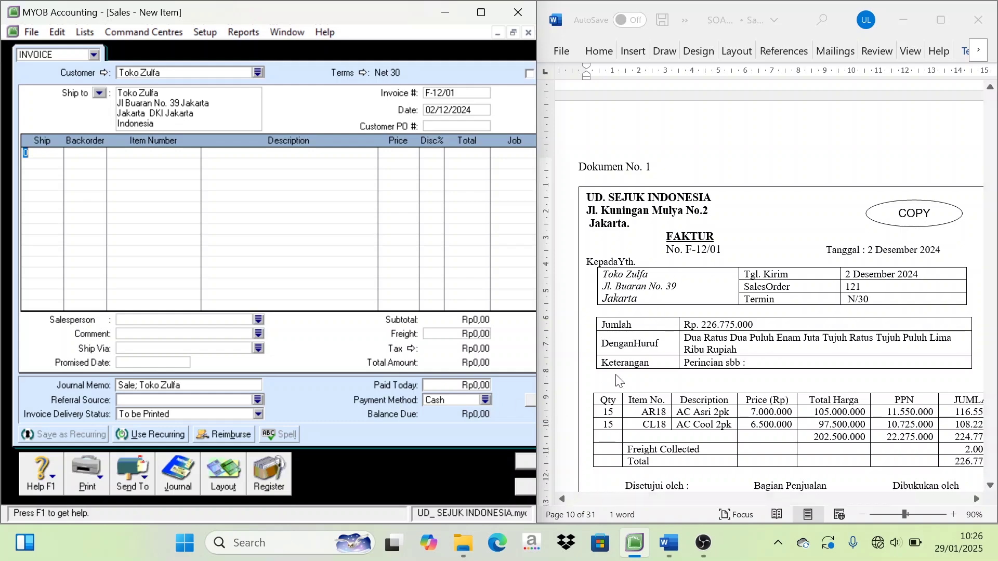
scroll(617, 373, "down", 4)
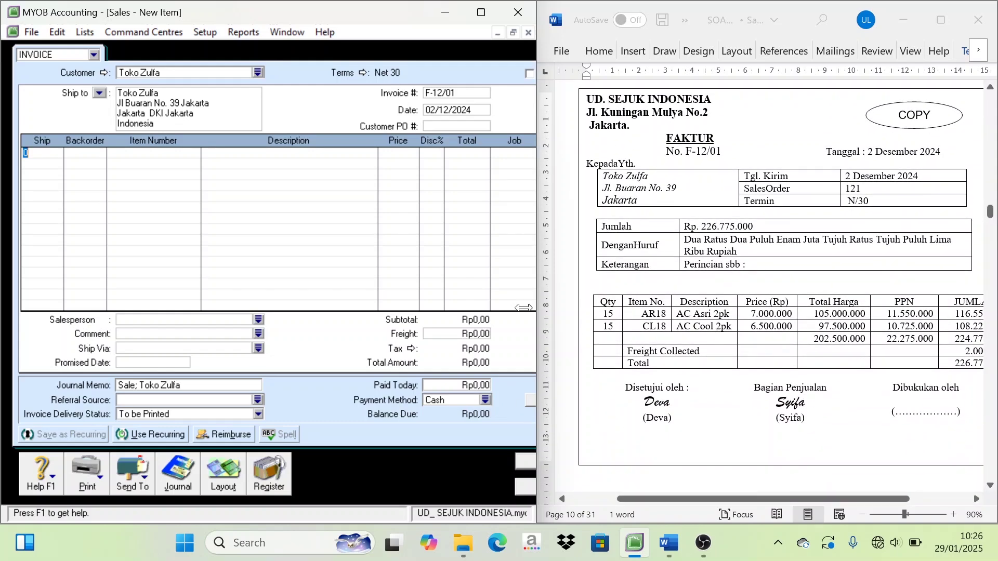
type("1")
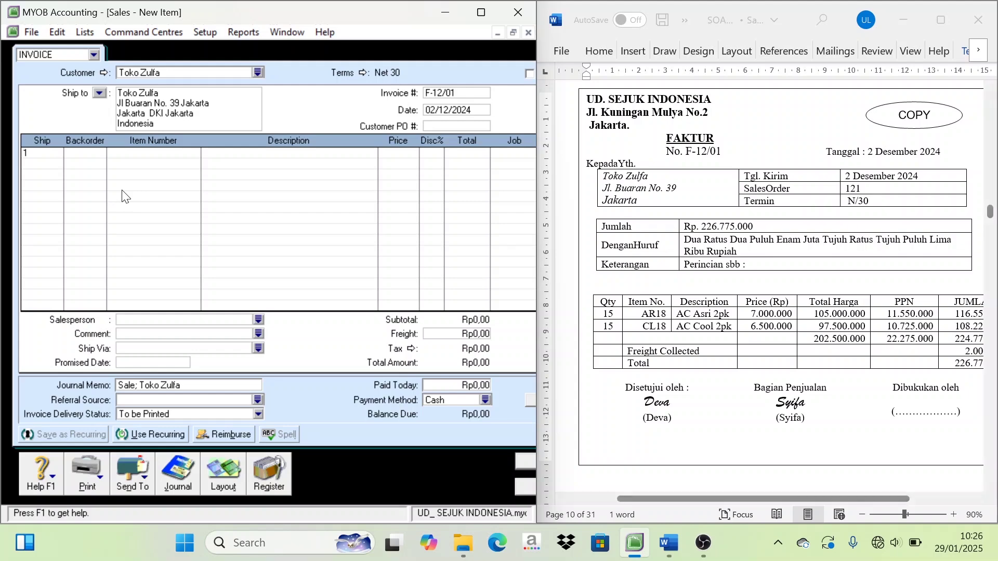
type("5")
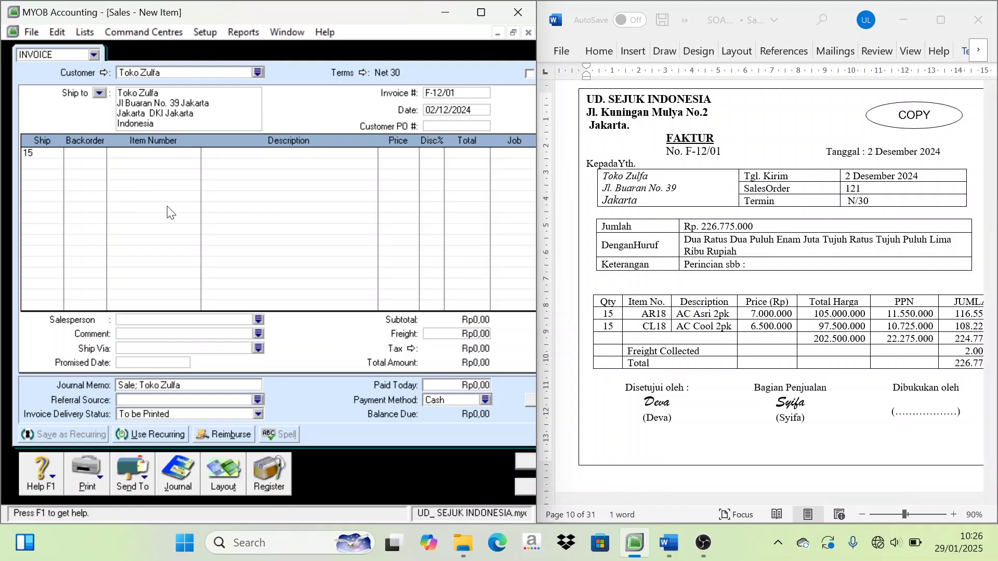
key("Tab")
key("Tab")
key("Tab")
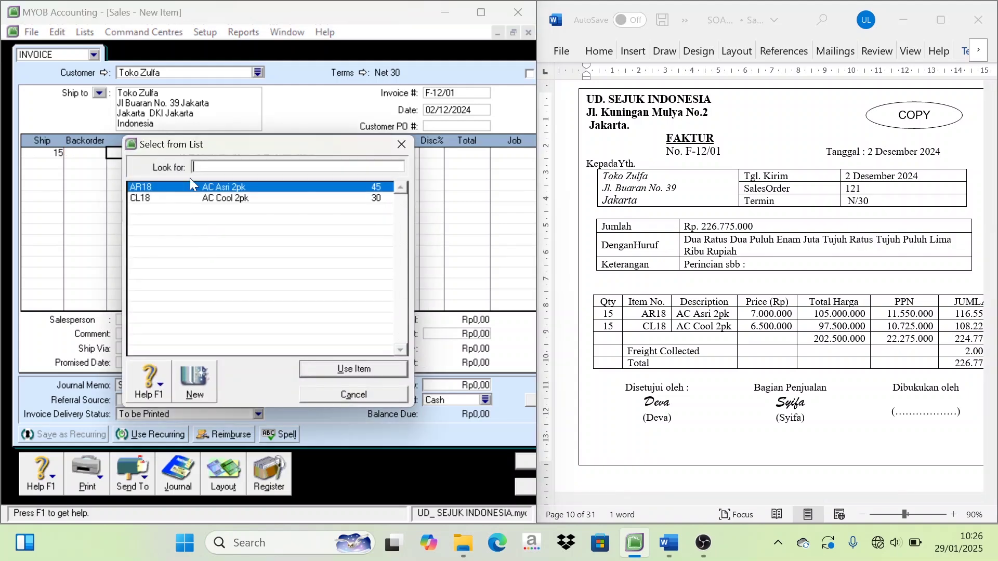
left_click(219, 194)
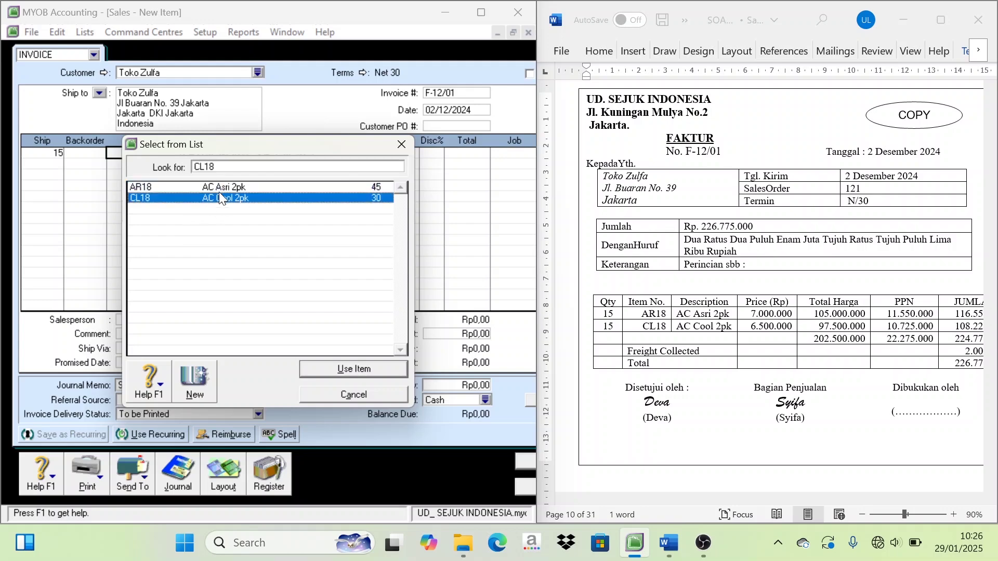
left_click(220, 188)
left_click(357, 370)
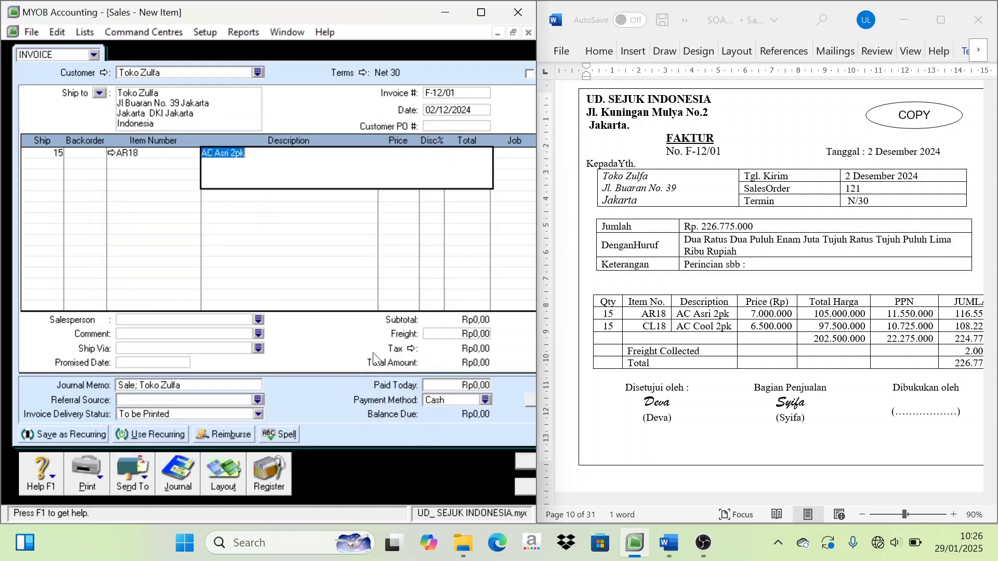
key("Tab")
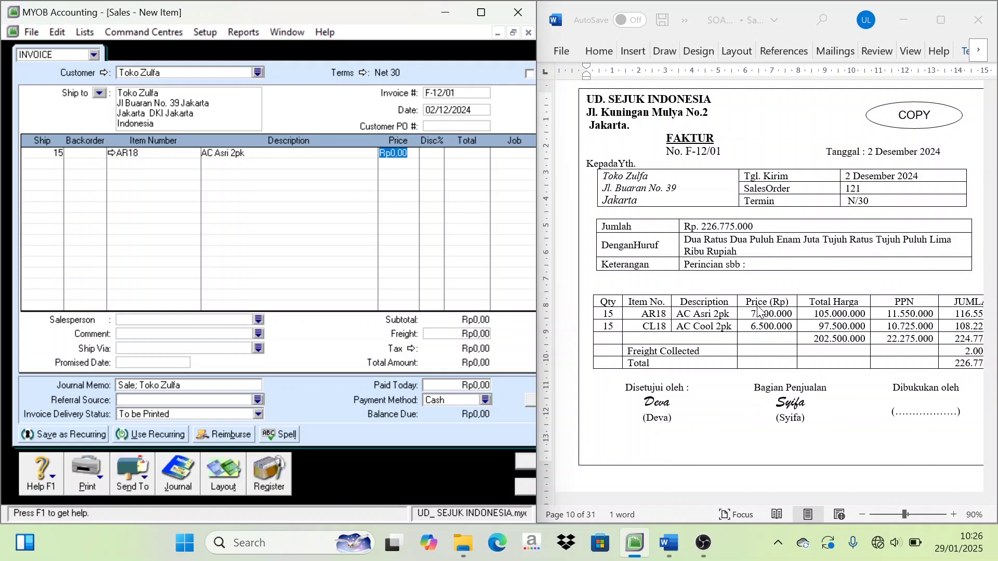
type("7000000")
key("Tab")
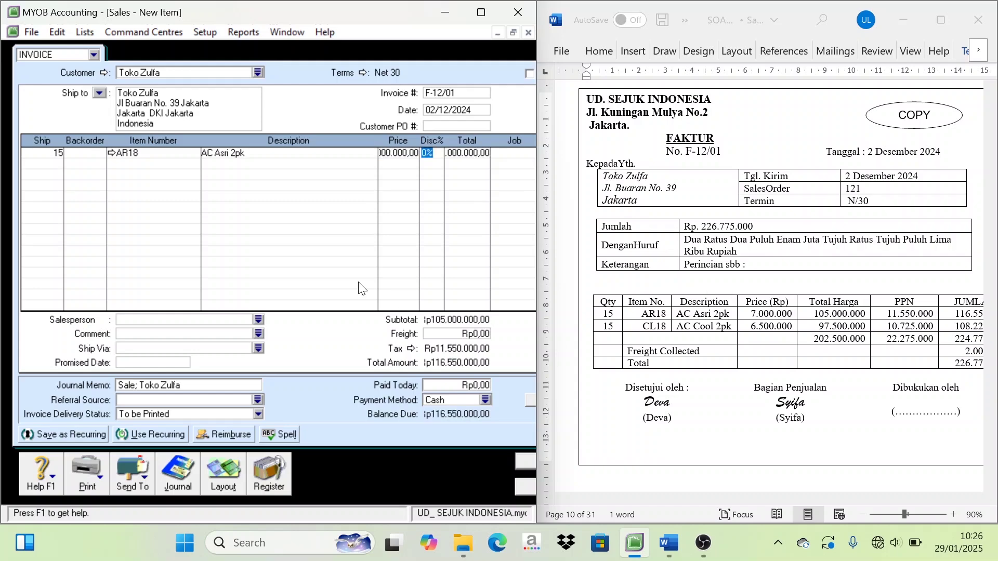
Add a second invoice line with 15 units of item CL18, AC Cool 2pk, at a price of Rp6.500.000
left_click(51, 165)
type("15")
key("Tab")
type("CL18")
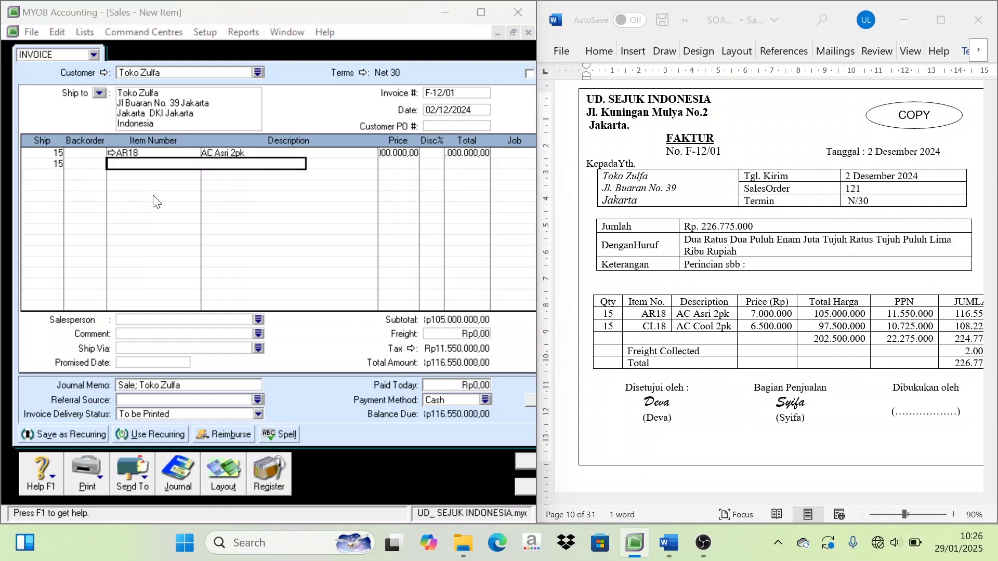
key("Tab")
left_click(224, 198)
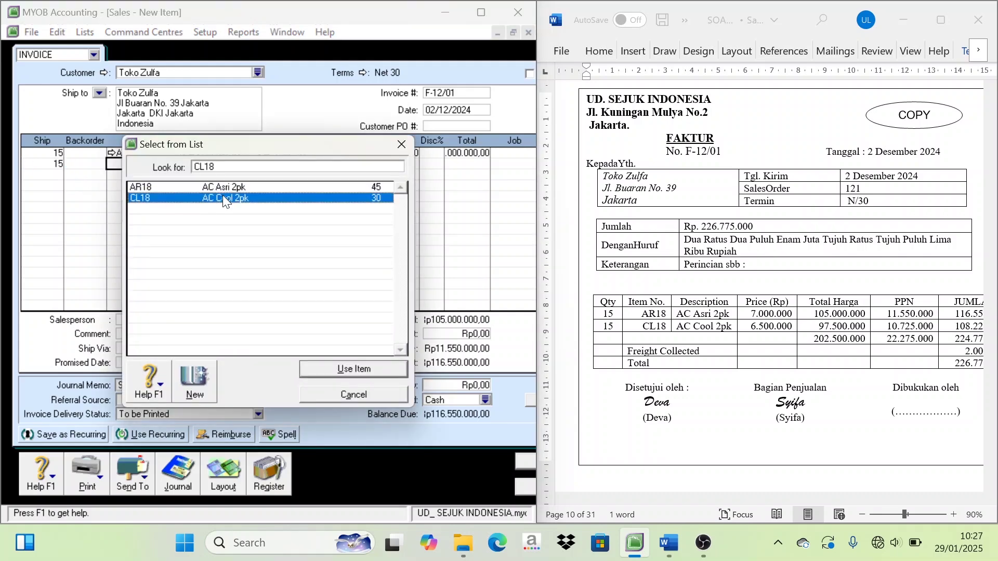
left_click(348, 367)
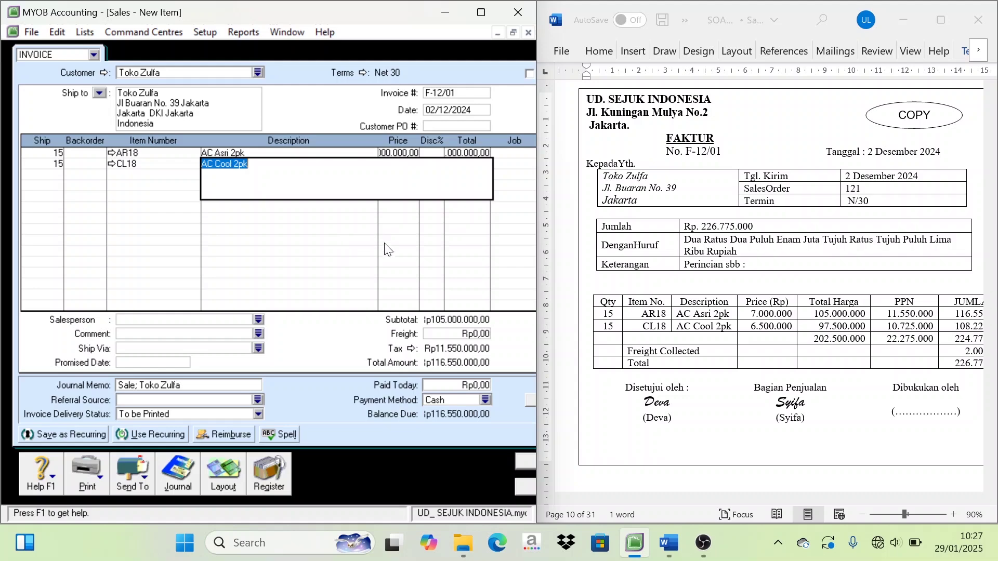
key("Tab")
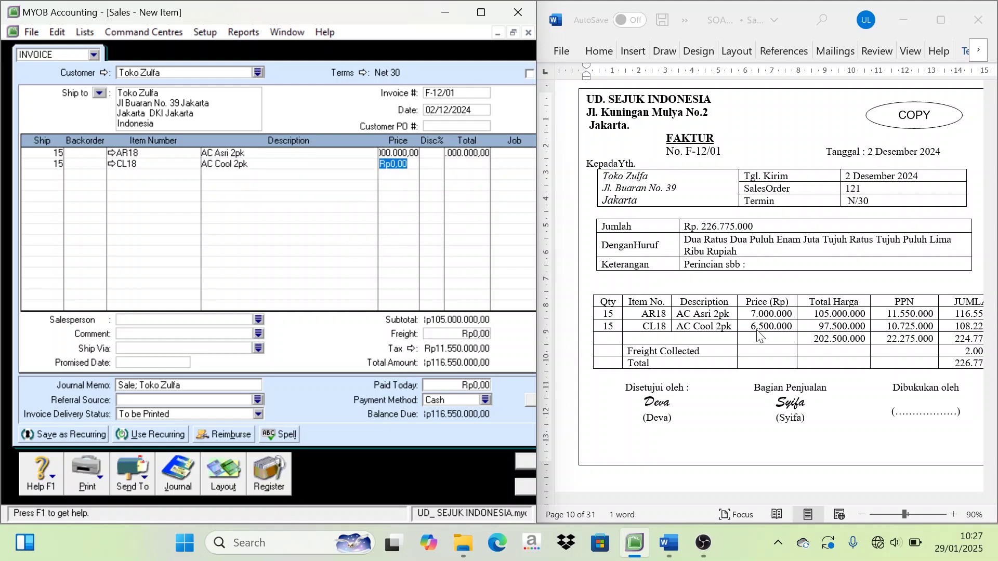
type("6500000")
key("Tab")
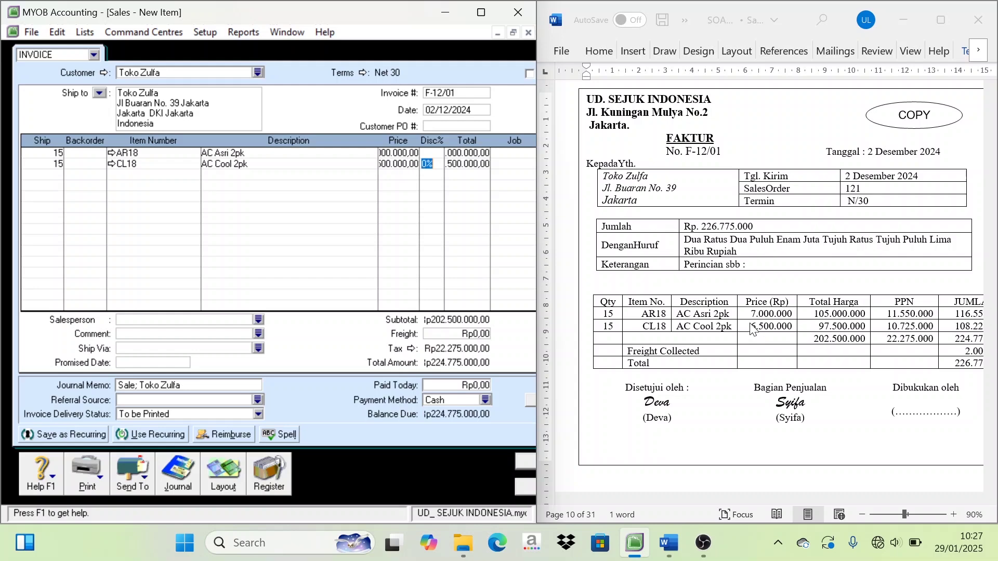
Look up the Freight Collected amount in Dokumen No. 1 and enter Rp2.000.000 as the invoice's freight
left_click(847, 482)
left_click_drag(855, 499, 880, 501)
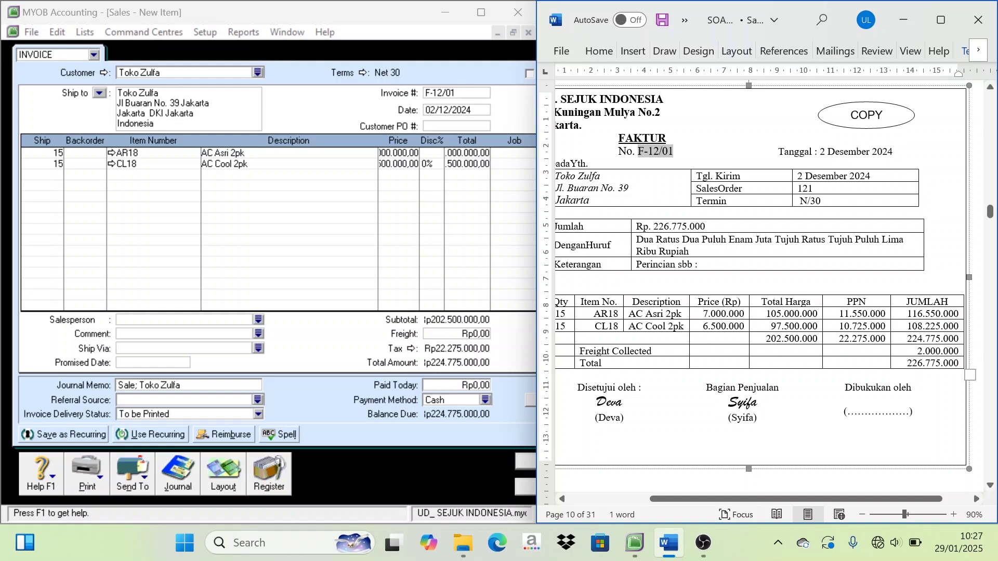
double_click(915, 352)
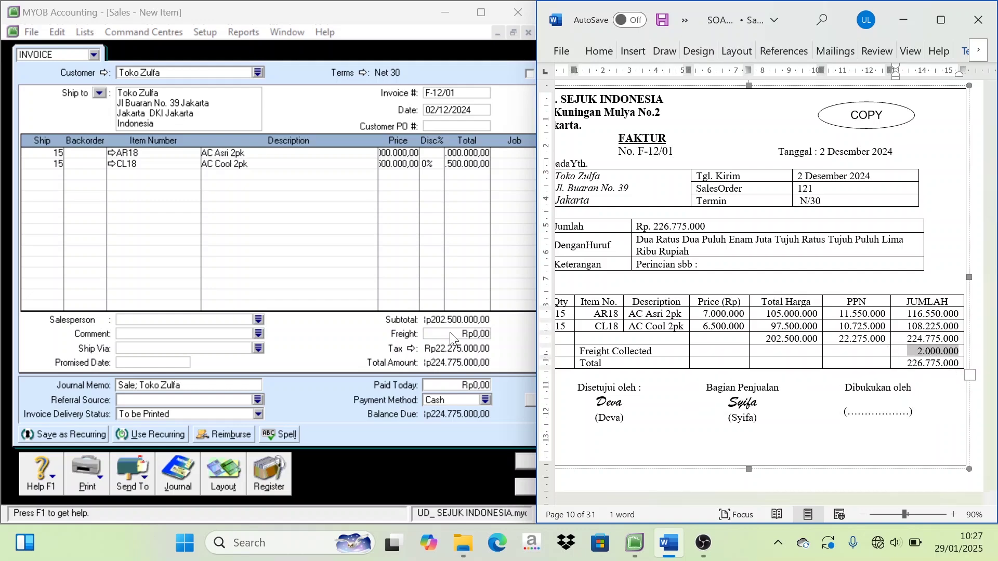
left_click(488, 338)
type("2")
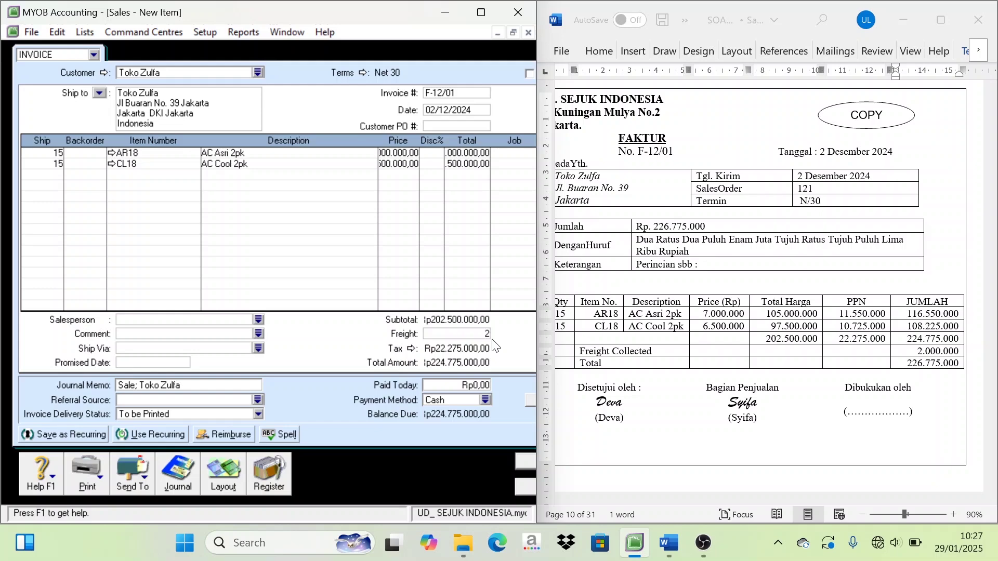
type(".000.000")
key("Tab")
double_click(930, 351)
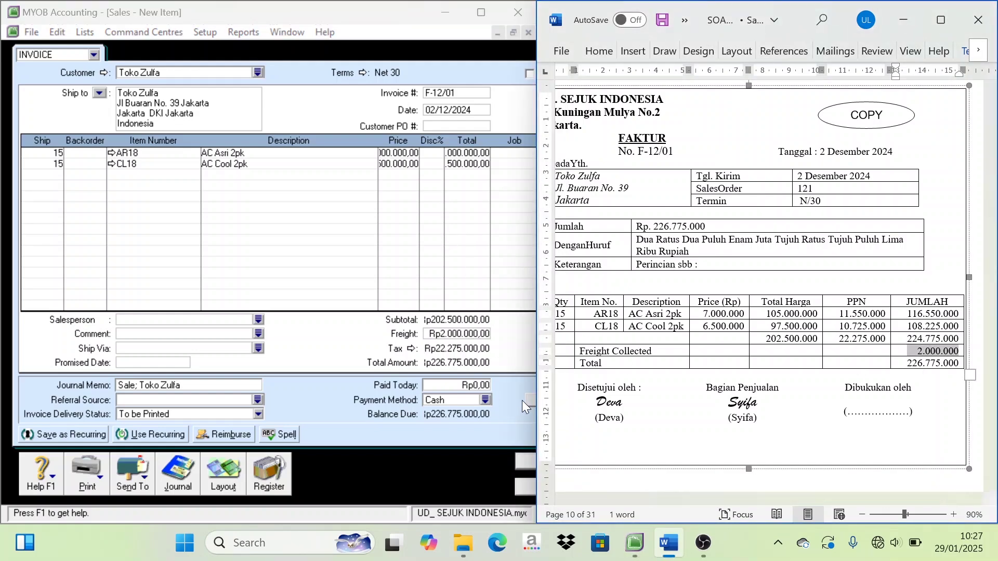
Record the Toko Zulfa invoice, ignoring all spelling suggestions, and close the blank sales entry that follows
left_click_drag(536, 432, 562, 428)
left_click(540, 463)
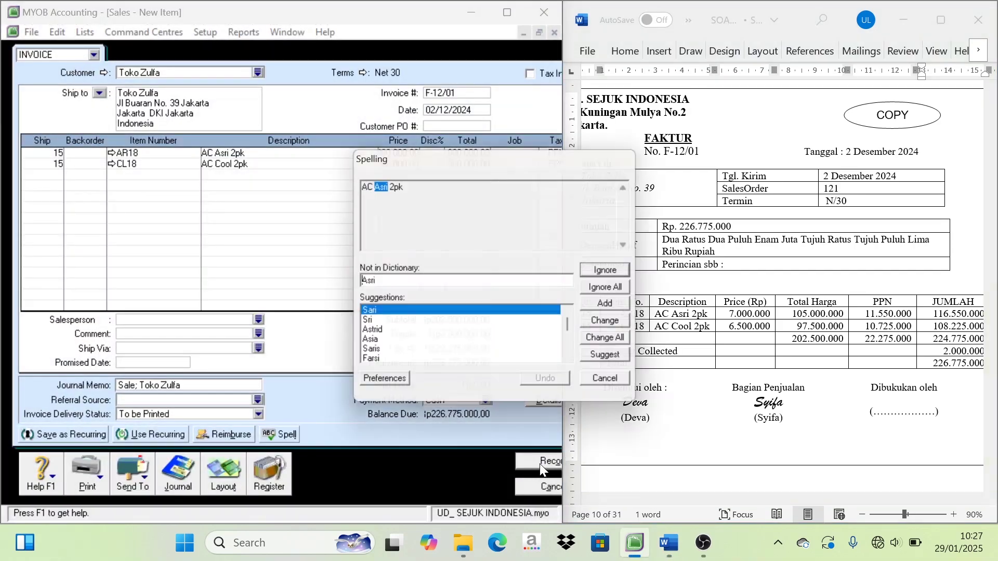
left_click(606, 294)
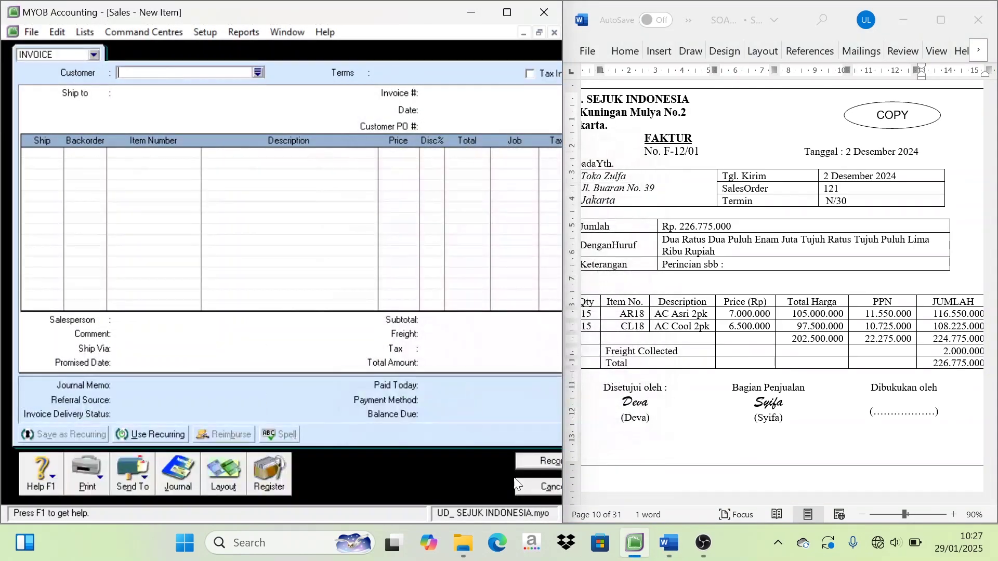
left_click(553, 486)
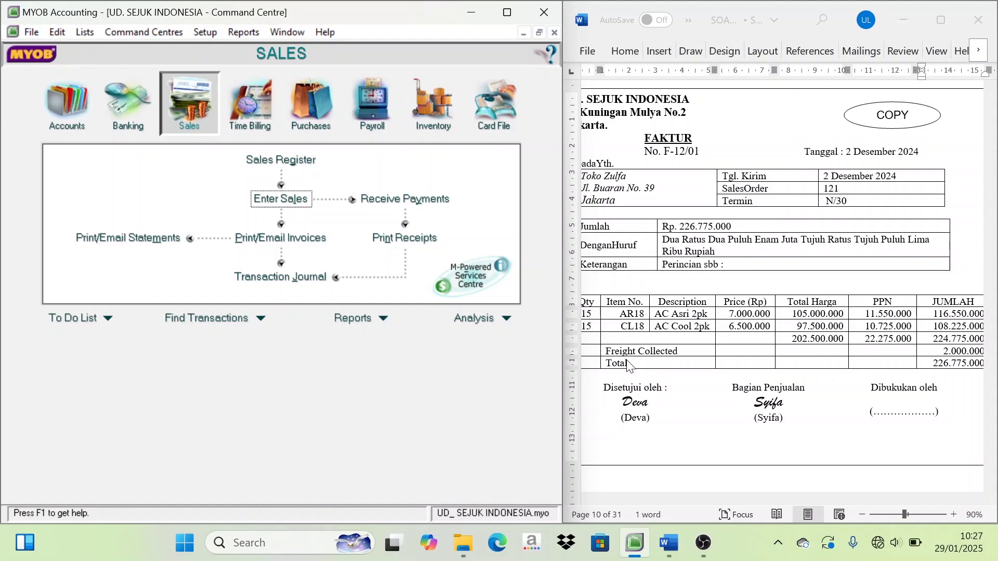
Examine the Dokumen No. 2 credit note to Toko Zulfa, including its date, referenced invoice and returned items
left_click_drag(560, 374, 530, 374)
scroll(598, 382, "down", 5)
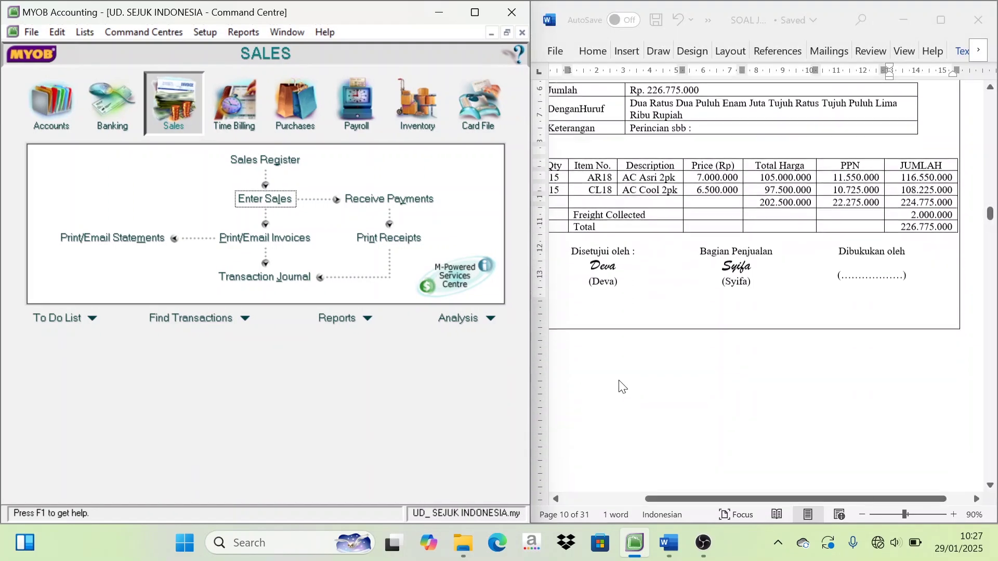
left_click_drag(708, 497, 659, 498)
scroll(766, 312, "down", 10)
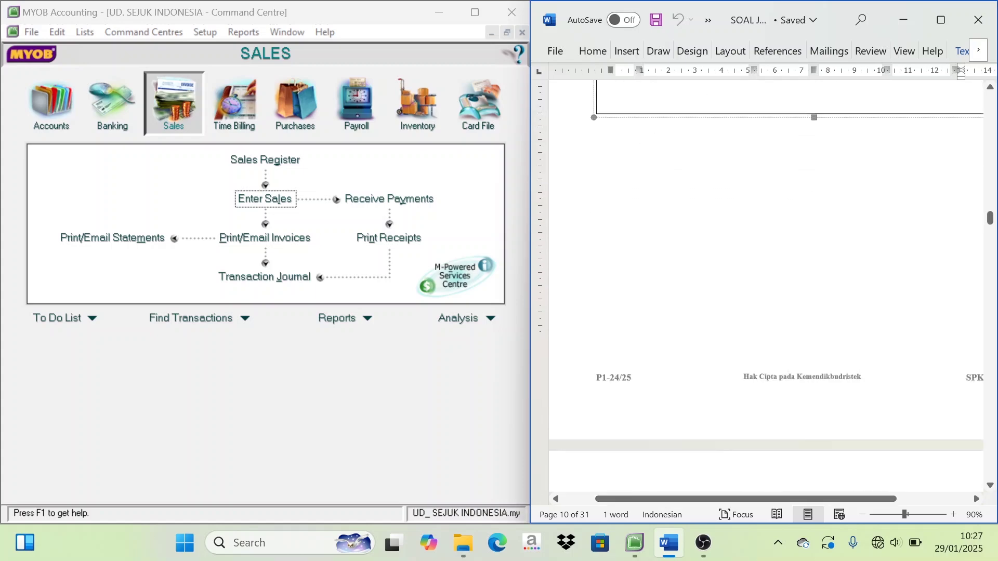
scroll(766, 312, "down", 5)
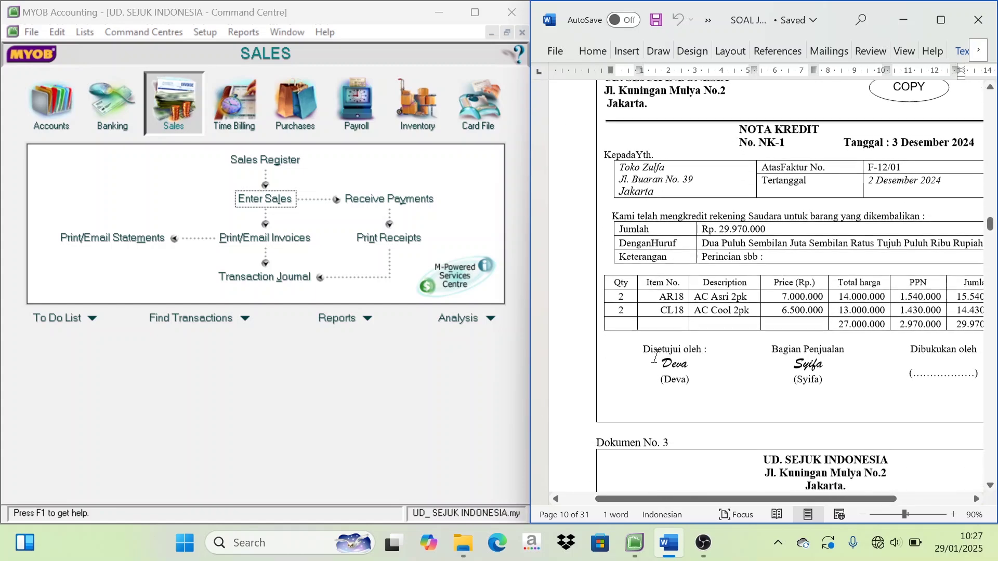
scroll(766, 311, "up", 5)
scroll(767, 312, "up", 1)
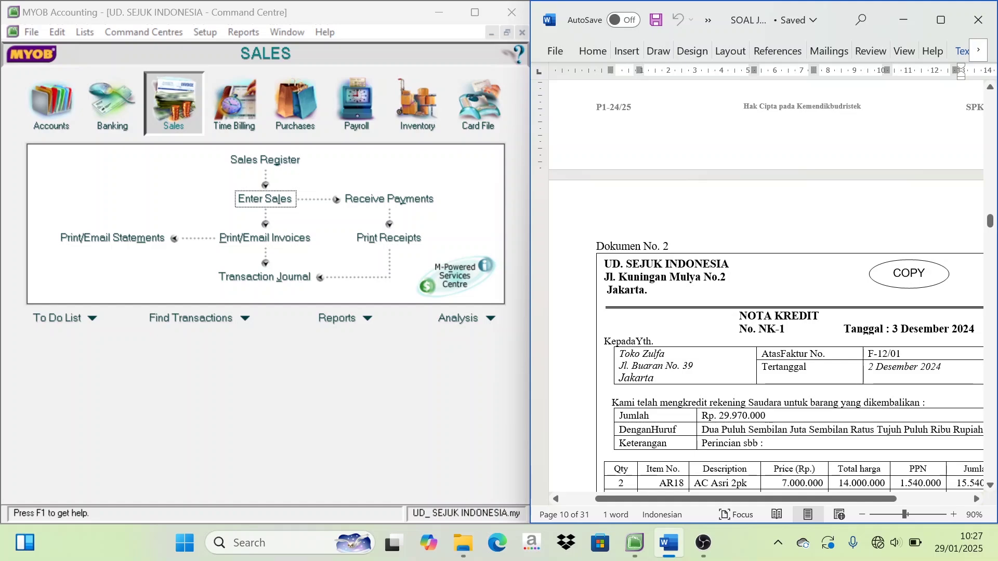
scroll(750, 336, "down", 2)
left_click(750, 335)
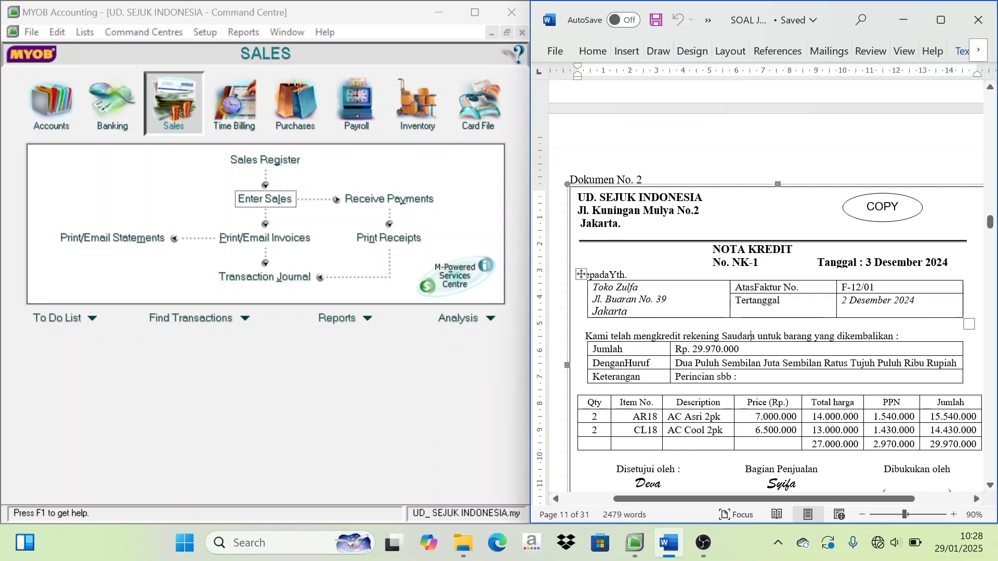
Compare the Dokumen No. 1 invoice with the Dokumen No. 2 credit note, examining the quantities of the returned items
scroll(739, 317, "up", 1)
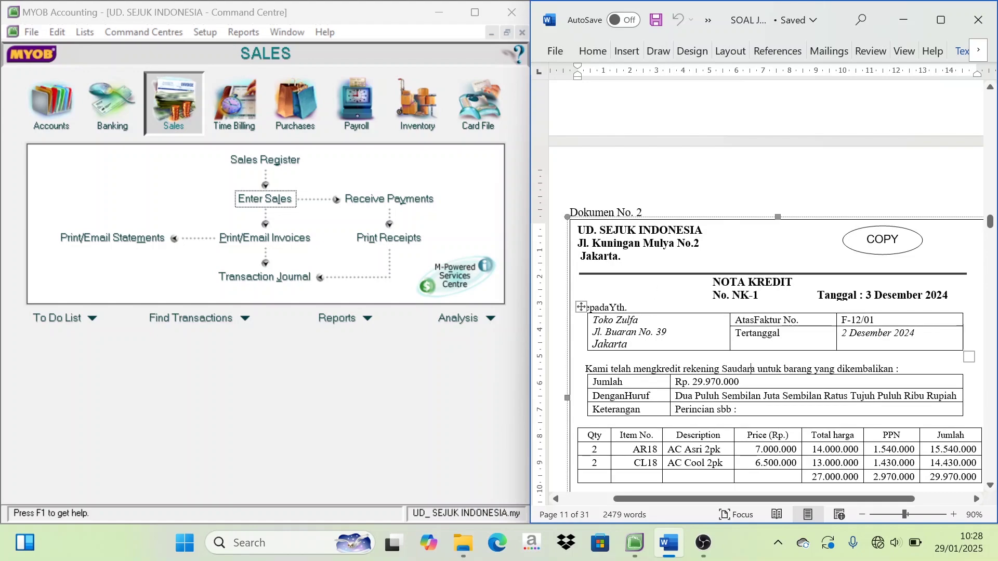
scroll(736, 301, "up", 10)
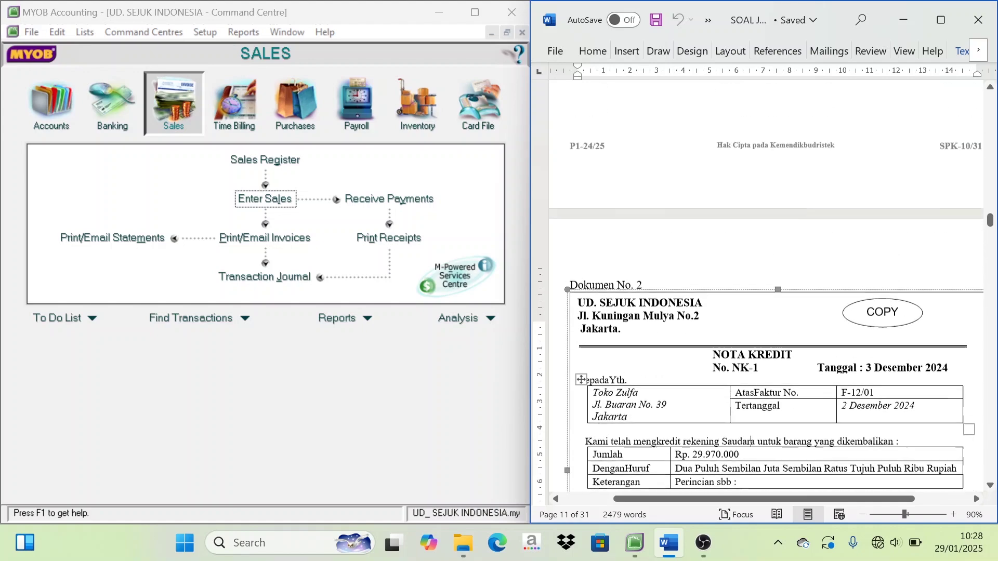
scroll(737, 301, "up", 8)
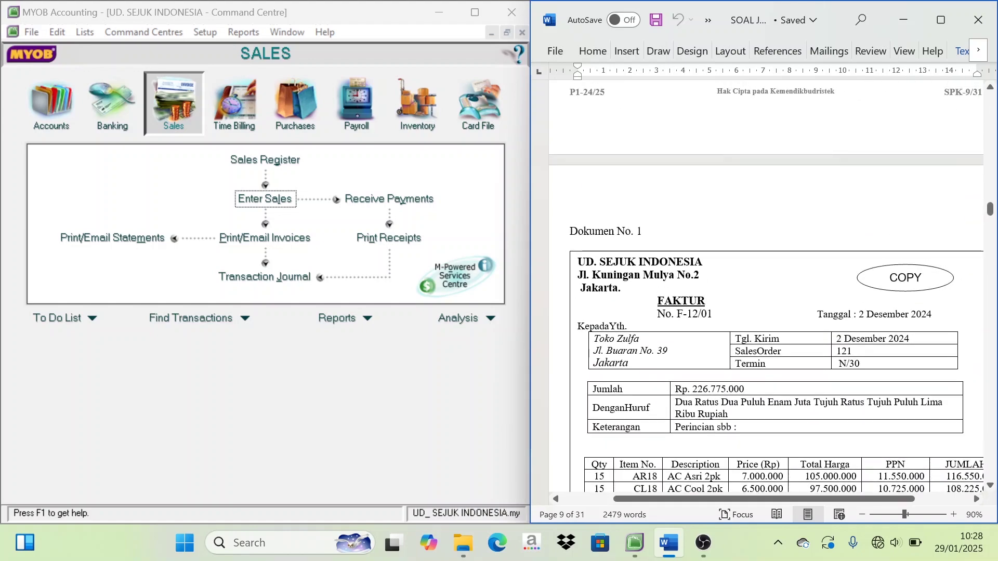
scroll(767, 291, "down", 7)
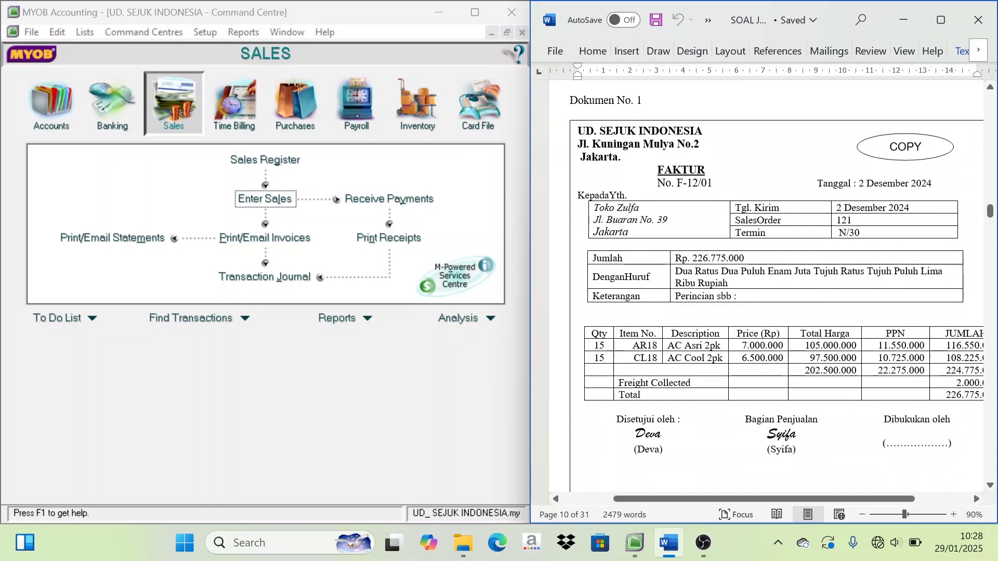
scroll(766, 291, "down", 10)
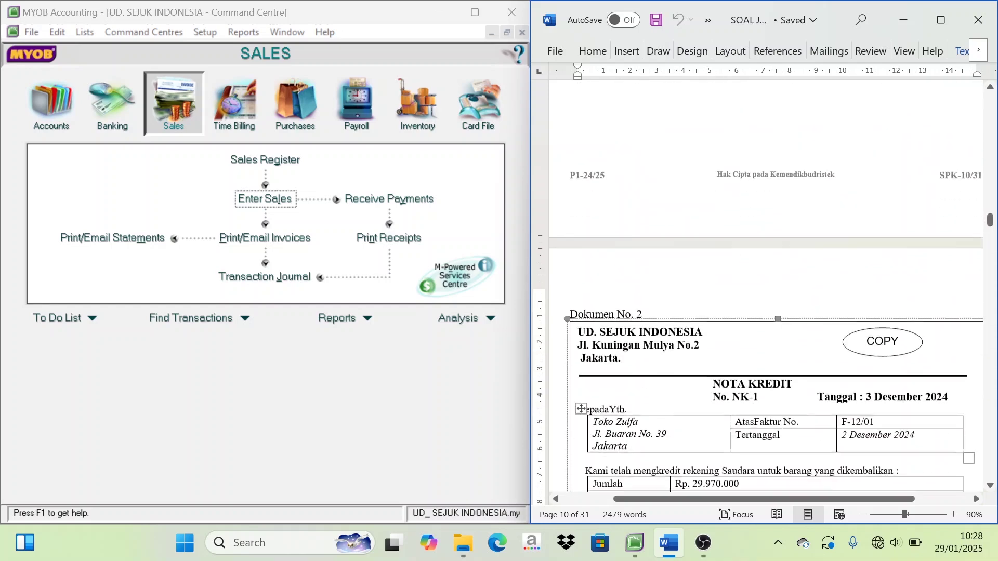
scroll(751, 306, "down", 3)
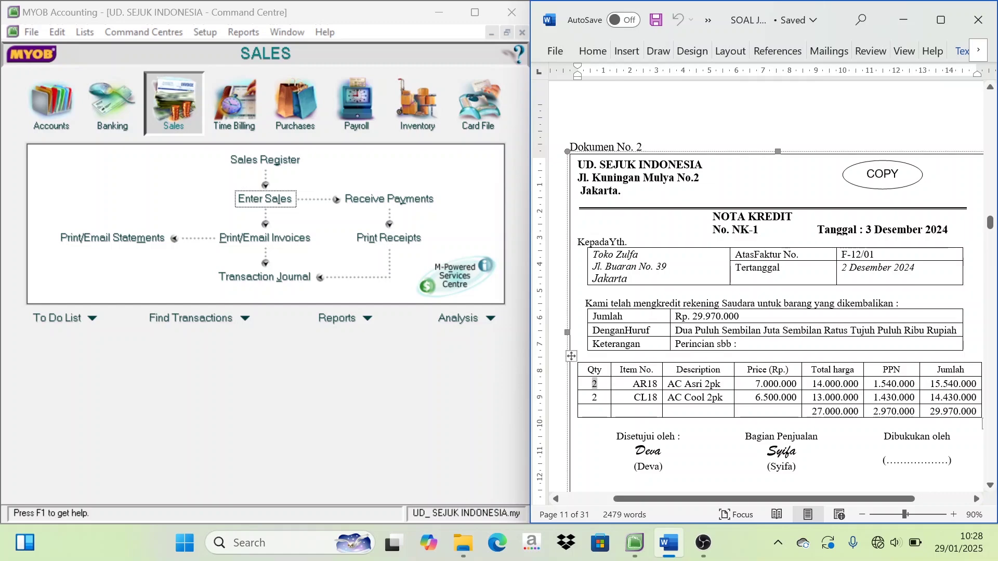
left_click_drag(594, 384, 966, 385)
left_click(631, 344)
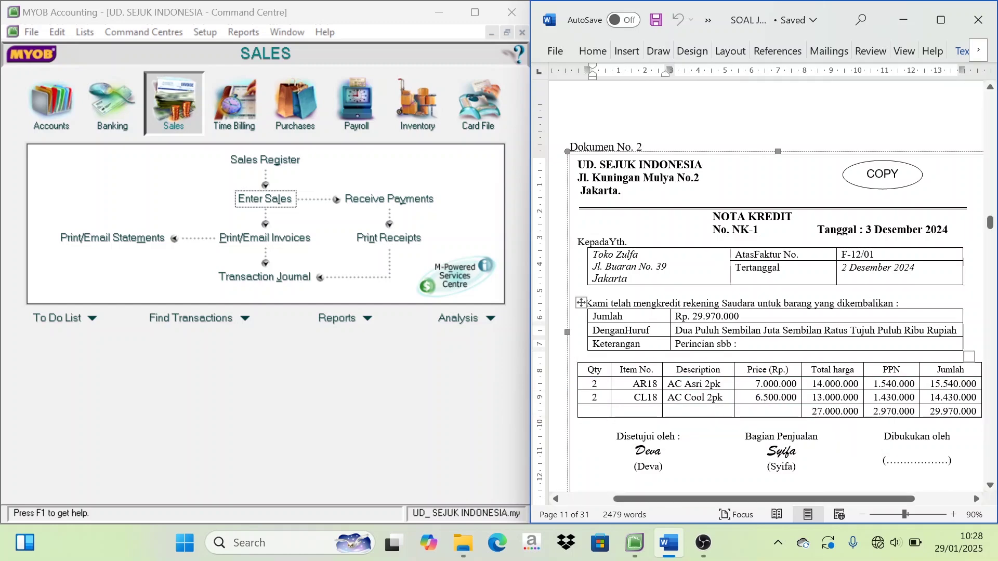
double_click(594, 397)
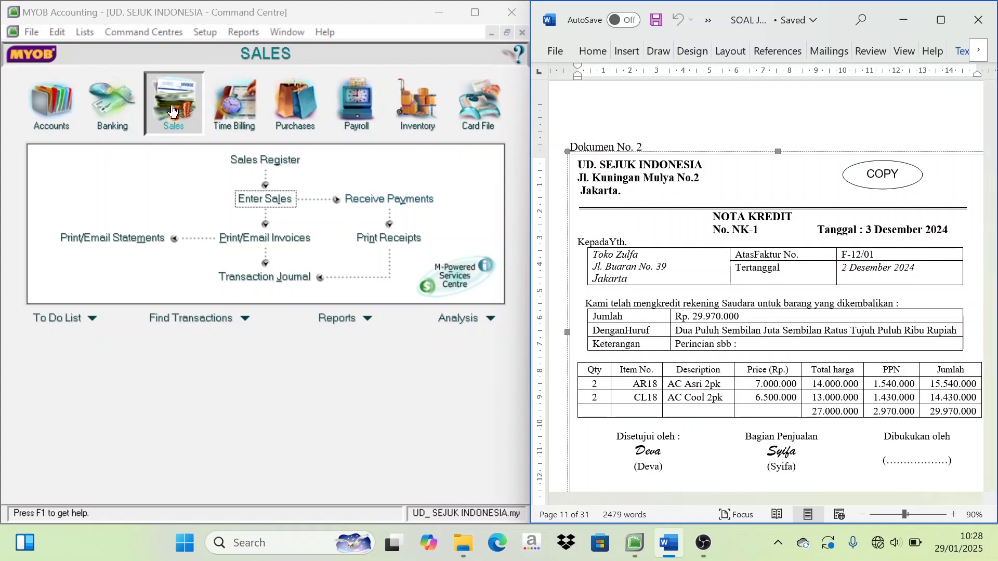
Start a new sales entry and select Toko Zulfa as the customer
left_click(274, 206)
left_click(274, 206)
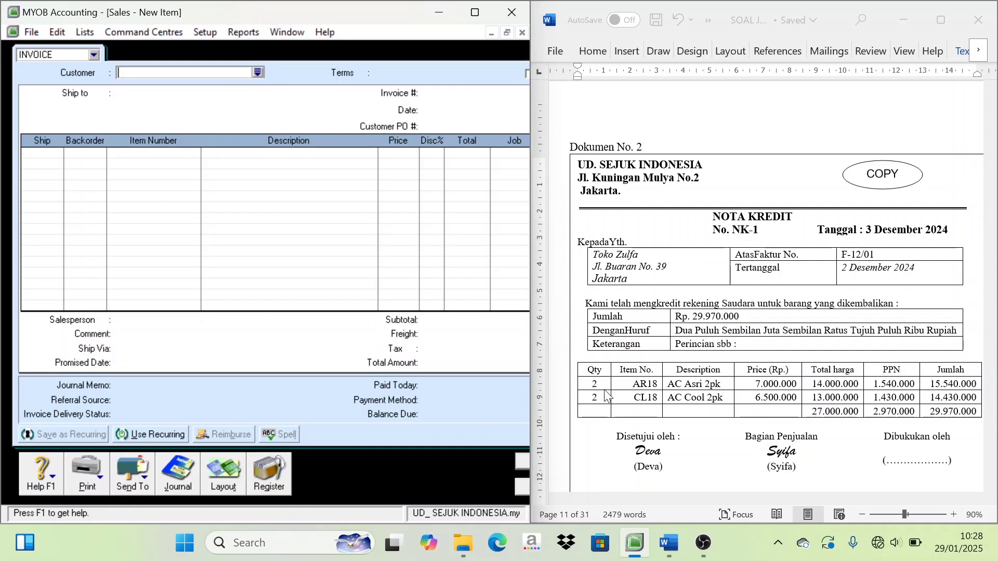
left_click(258, 72)
left_click(128, 218)
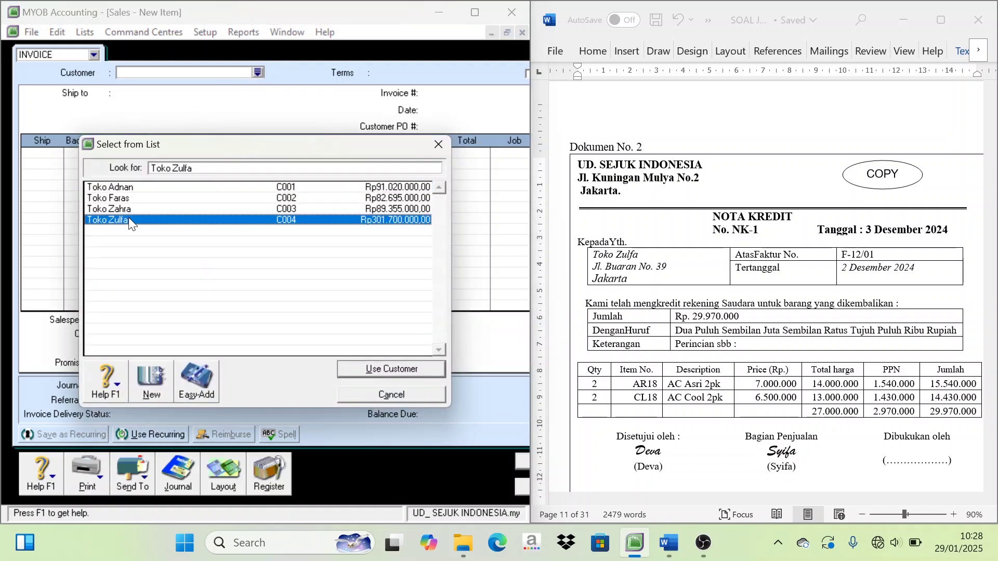
left_click(396, 369)
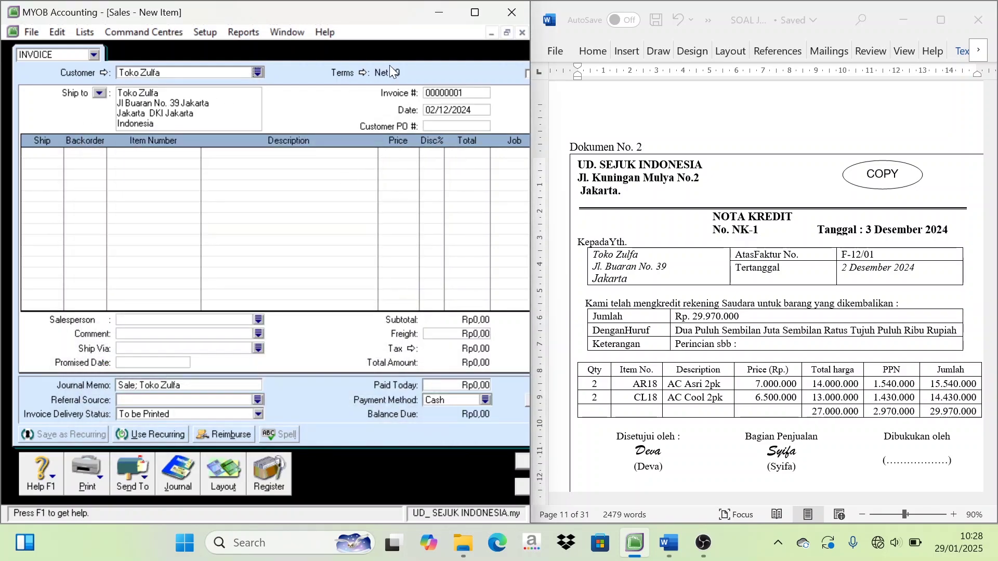
Change the payment terms of the Toko Zulfa sale to C.O.D
left_click(363, 74)
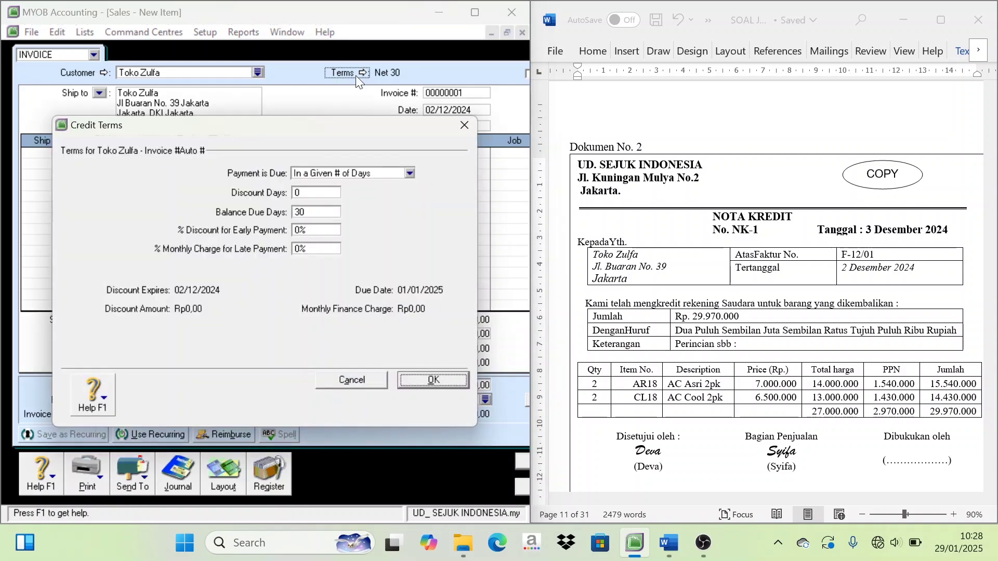
left_click(316, 173)
left_click(318, 187)
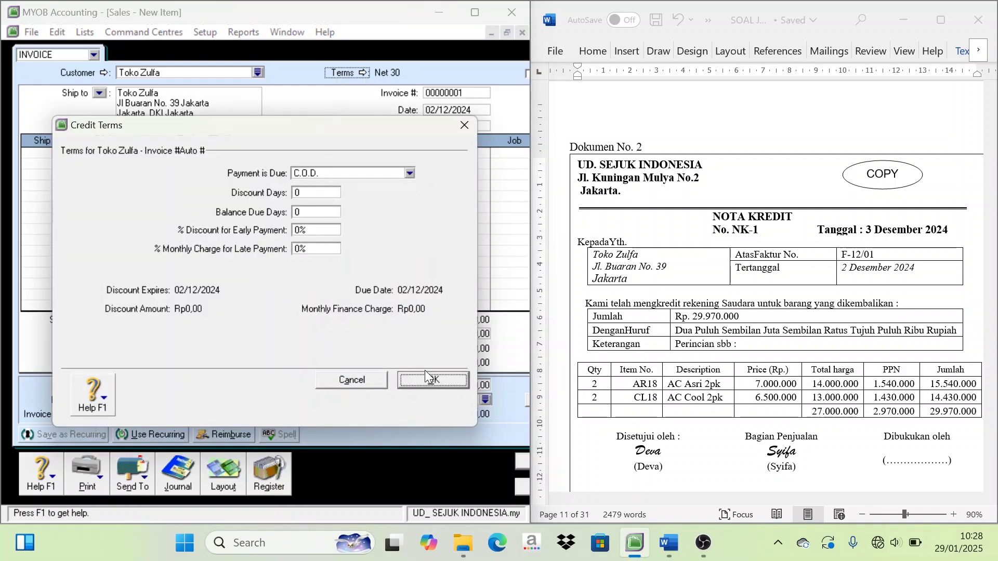
left_click(432, 381)
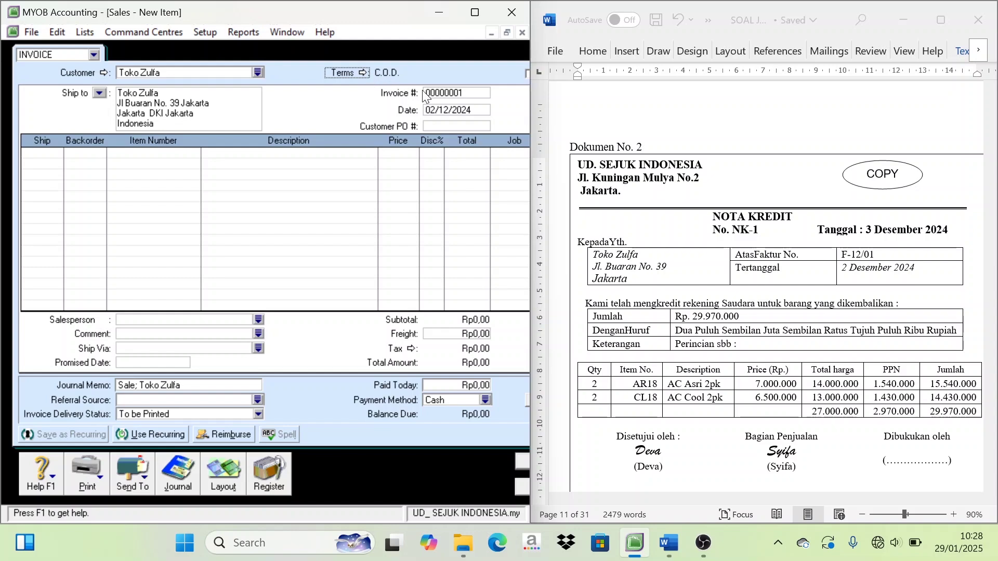
Look up the credit note number in Dokumen No. 2 and set the sale's invoice number to NK-1 and its date to 3/12/2024
mouse_move(741, 229)
left_mouse_down()
mouse_move(762, 229)
mouse_move(733, 233)
left_mouse_up()
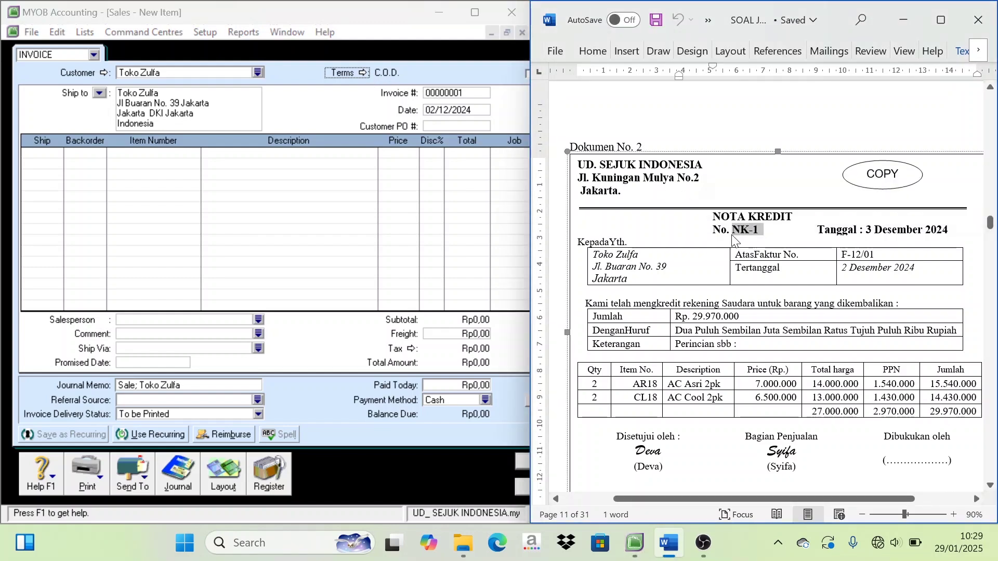
left_click(498, 108)
left_click(480, 97)
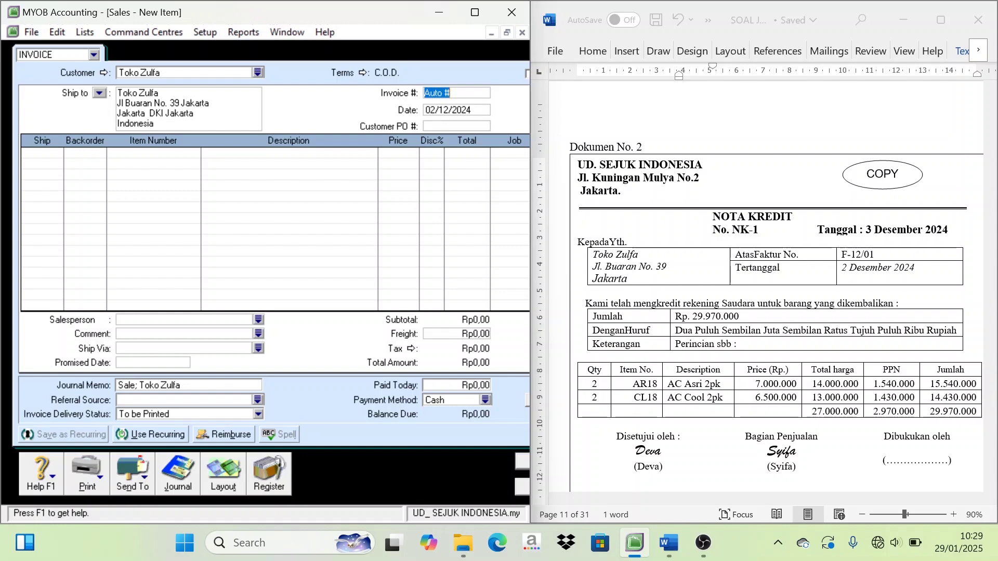
left_click(753, 228)
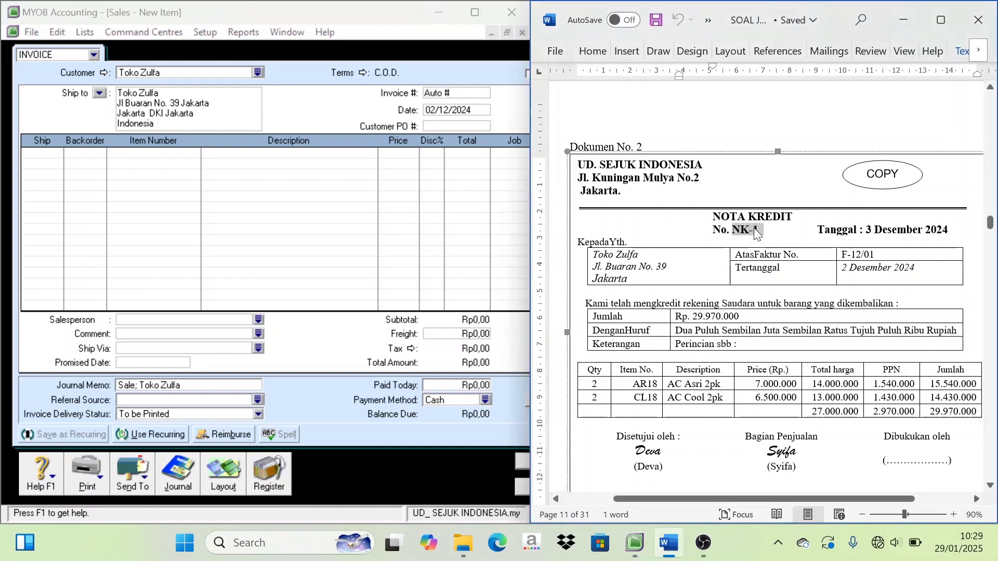
left_click(396, 95)
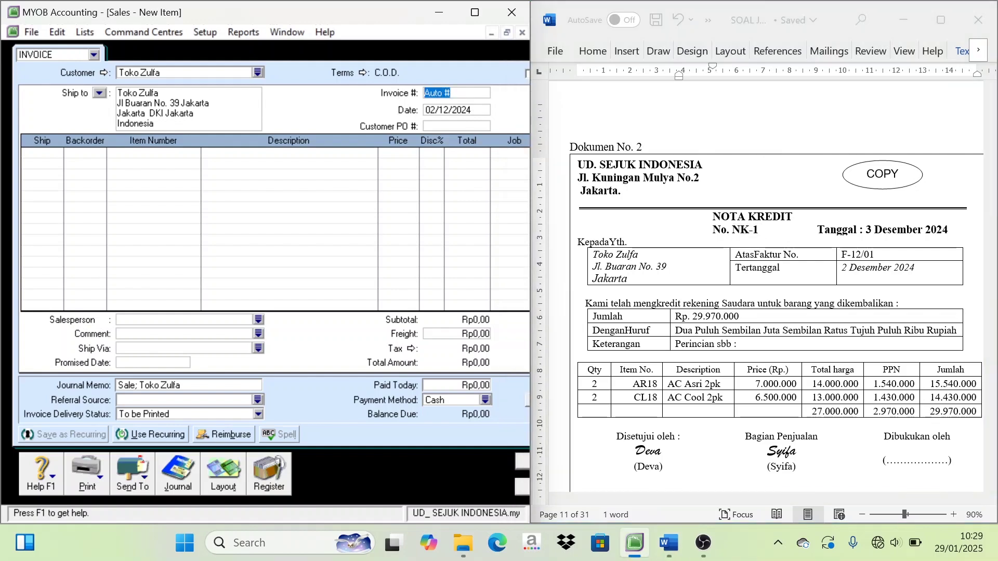
key("End")
key("shift+Home")
type("NK-1")
key("Tab")
type("3/1")
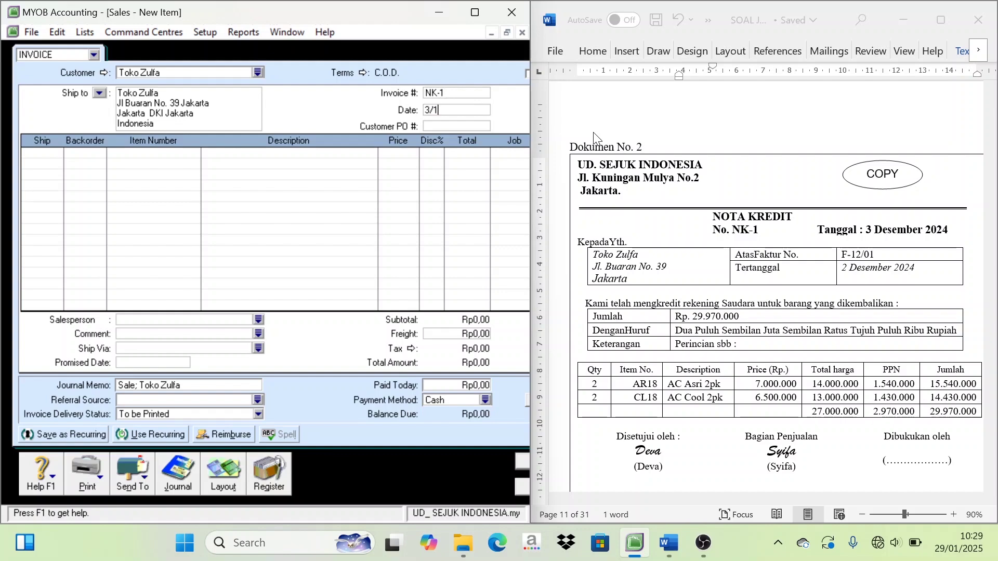
type("2/2024")
Enter the first return line with a quantity of -2 for item AR18, AC Asri 2pk, at a price of Rp7.000.000
left_click(51, 160)
key("Tab")
key("Tab")
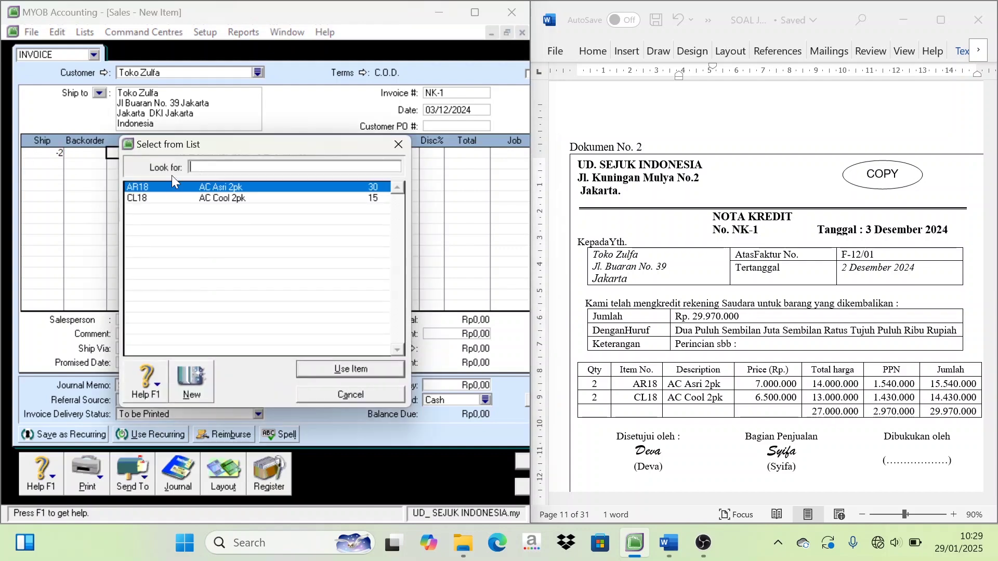
double_click(222, 188)
key("Tab")
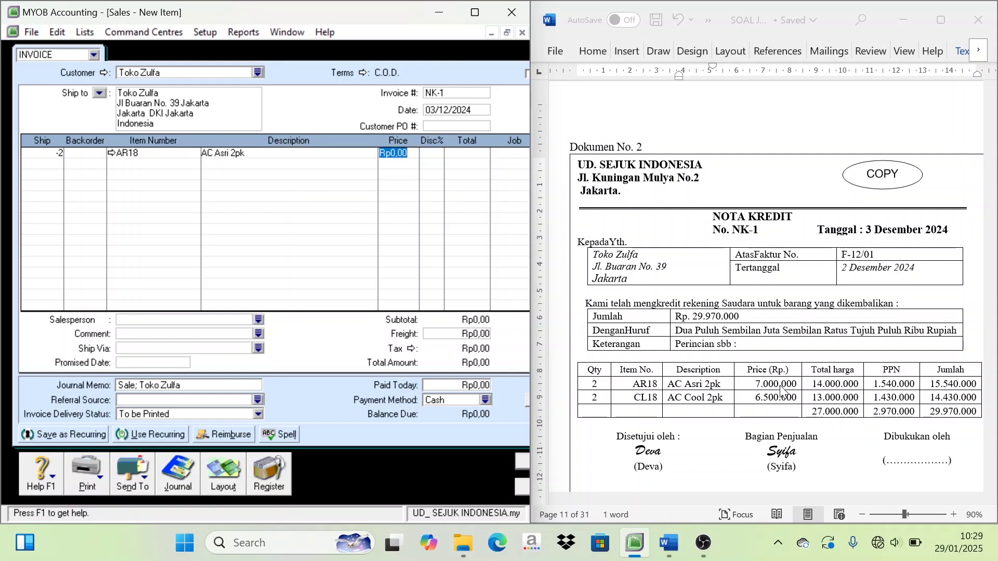
type("70000")
key("Tab")
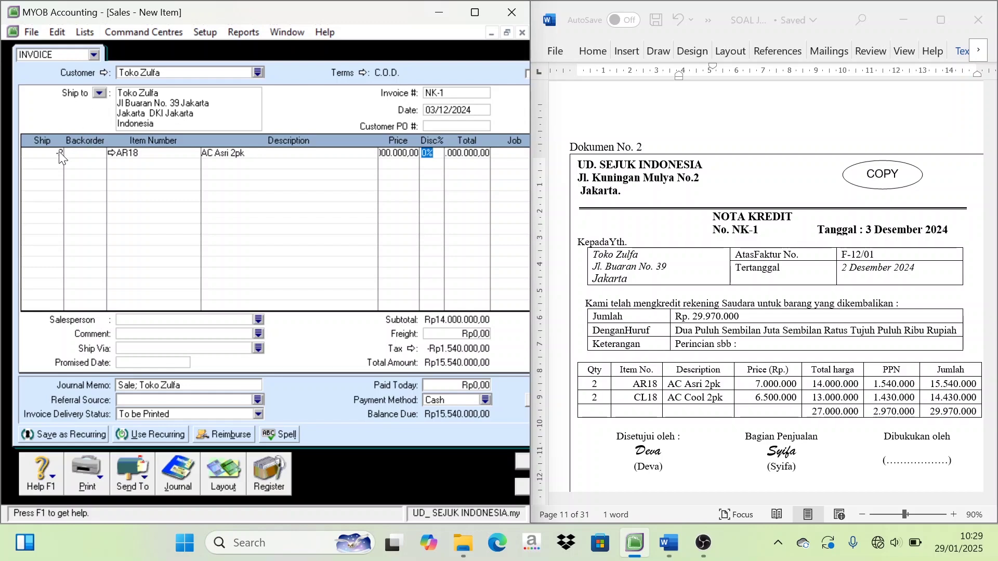
key("Return")
Enter the second return line with a quantity of -2 for item CL18, AC Cool 2pk, at a price of Rp6.500.000
key("Tab")
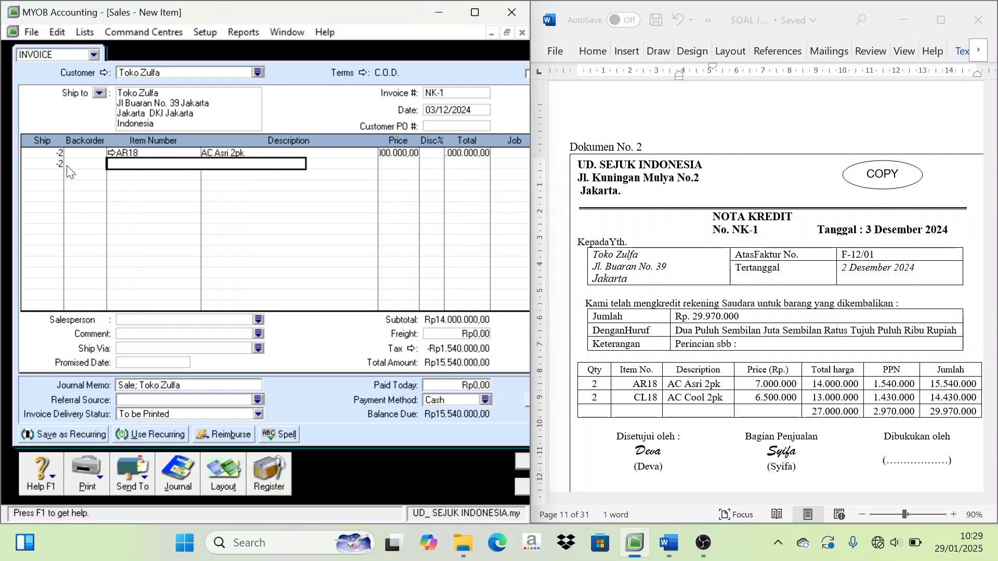
key("Tab")
double_click(229, 198)
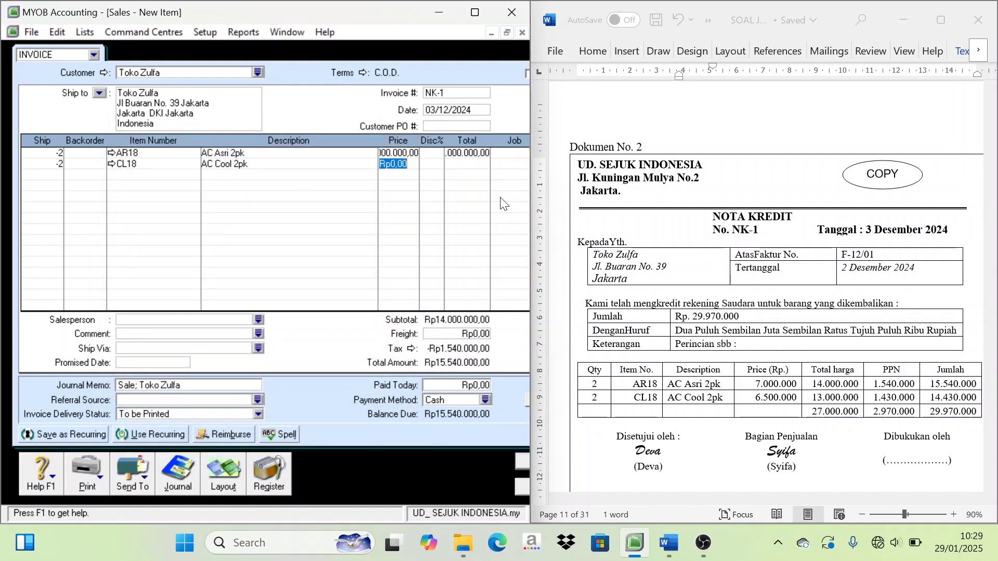
type("6500000")
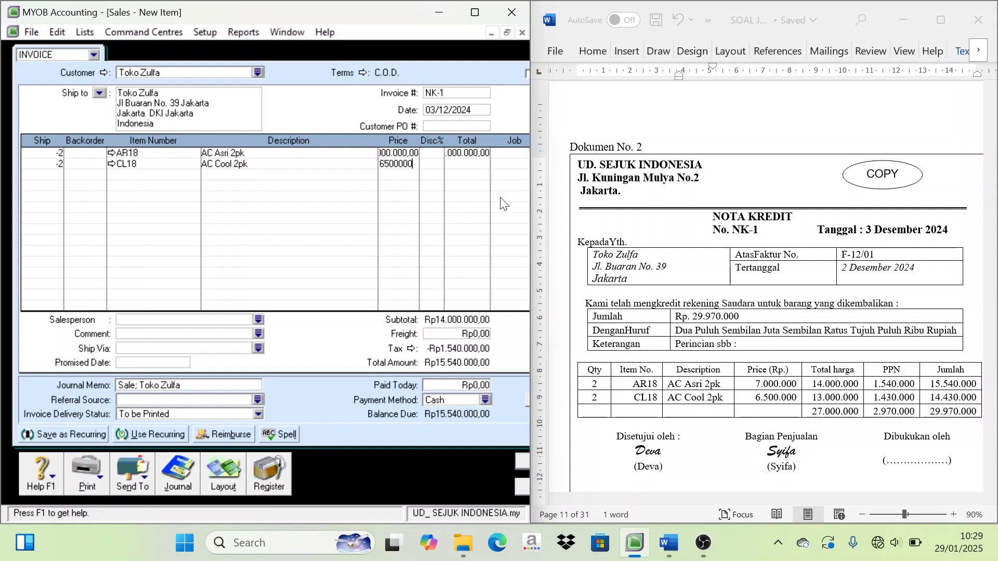
key("Tab")
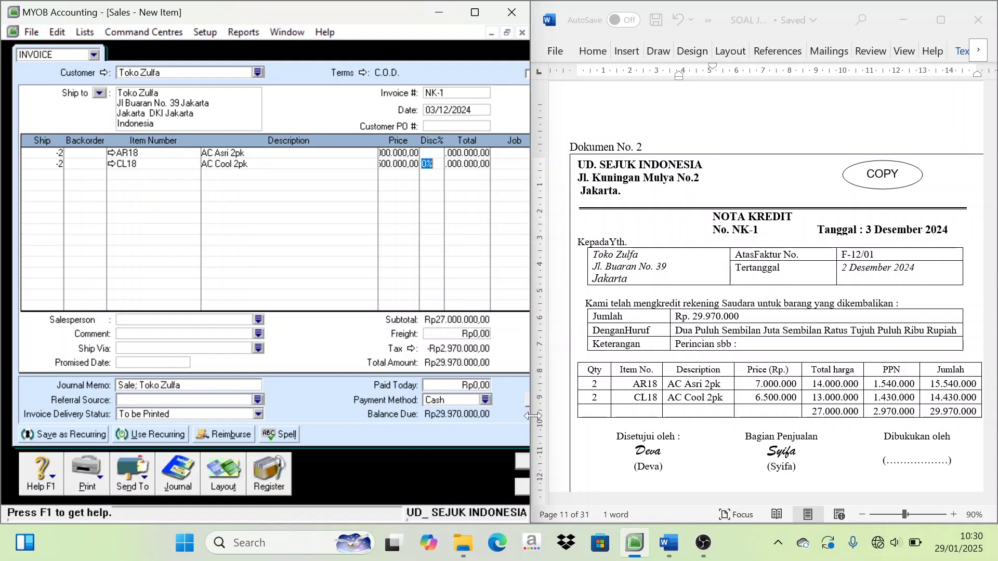
Widen the MYOB window and change item AR18's income account for tracking sales to 4-1200 Sales Return
left_click_drag(528, 422, 583, 434)
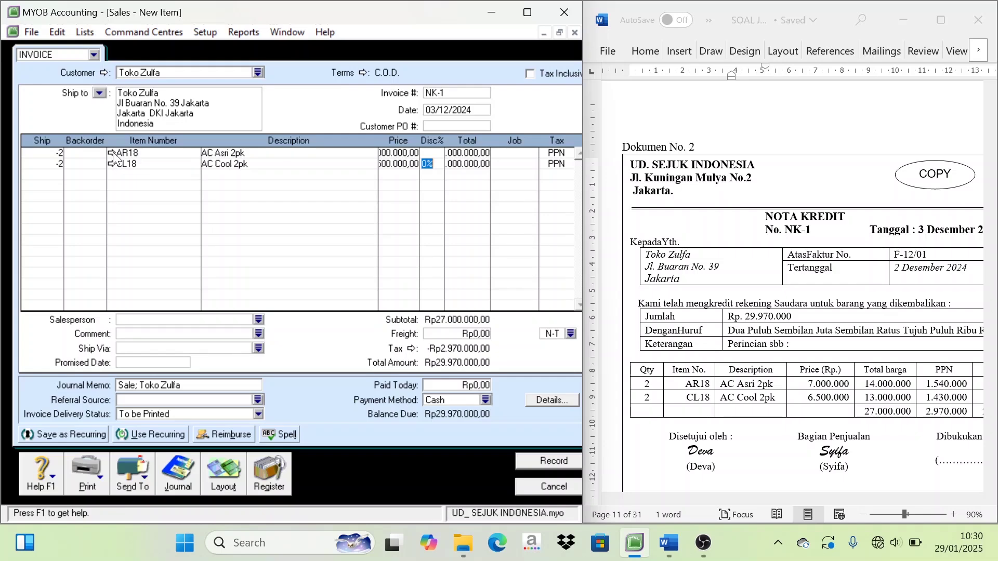
left_click(112, 153)
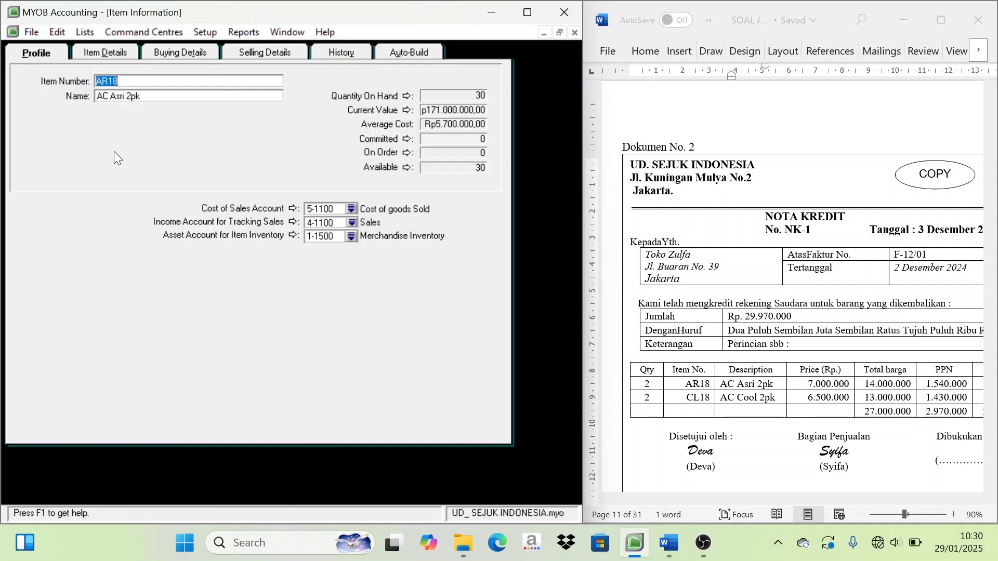
left_click(350, 221)
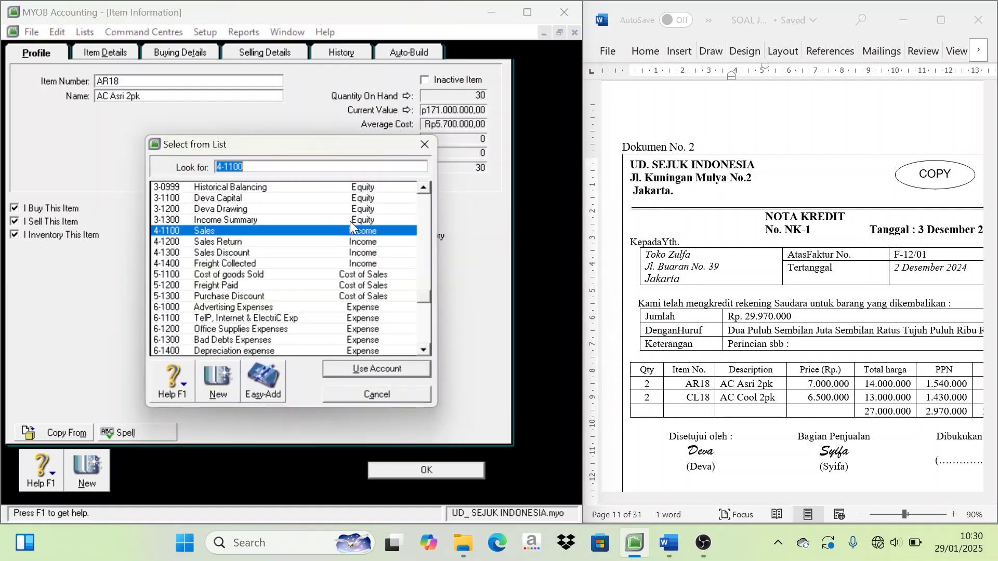
double_click(215, 241)
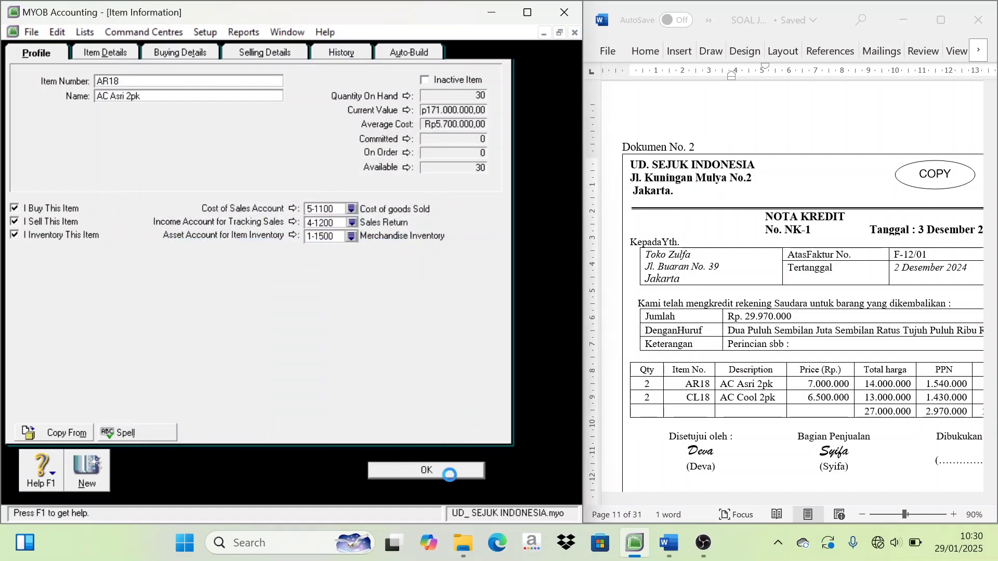
left_click(613, 290)
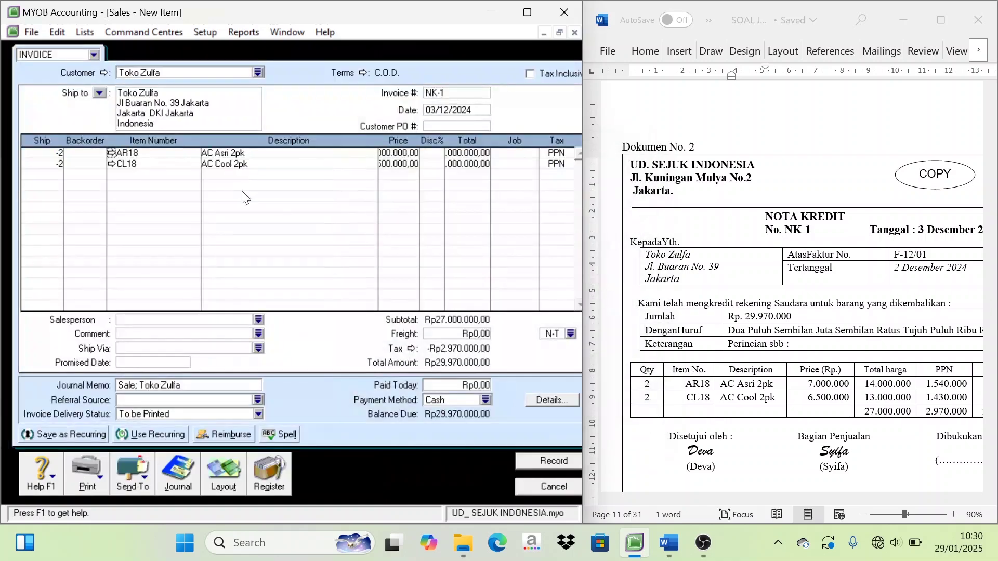
Change item CL18's income account for tracking sales to 4-1200 Sales Return
left_click(112, 165)
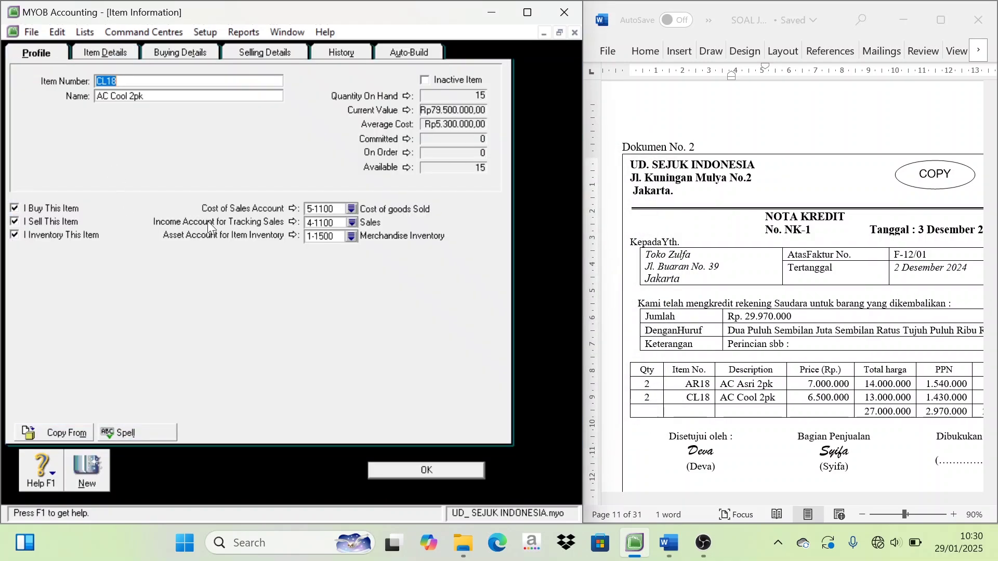
left_click(352, 222)
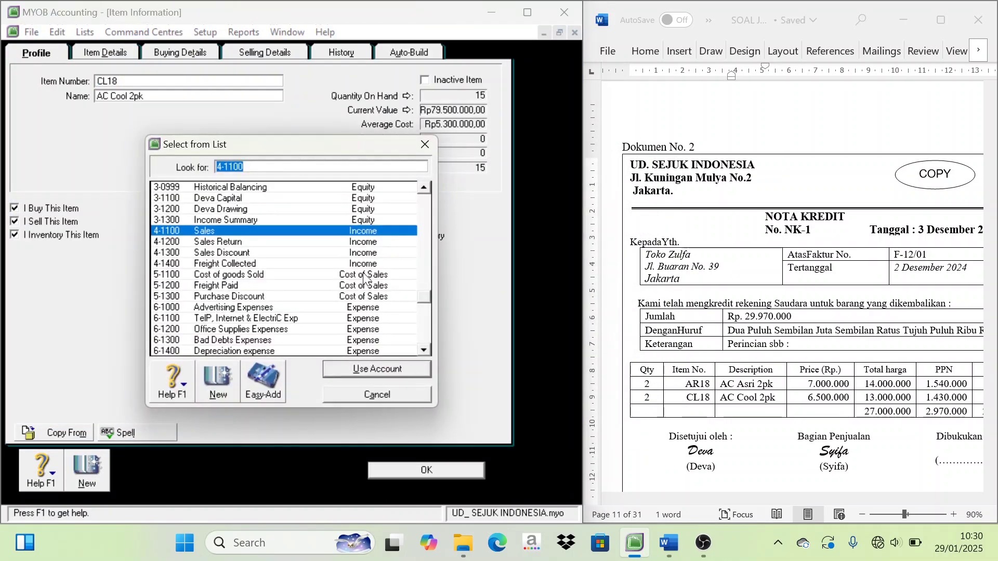
left_click(227, 243)
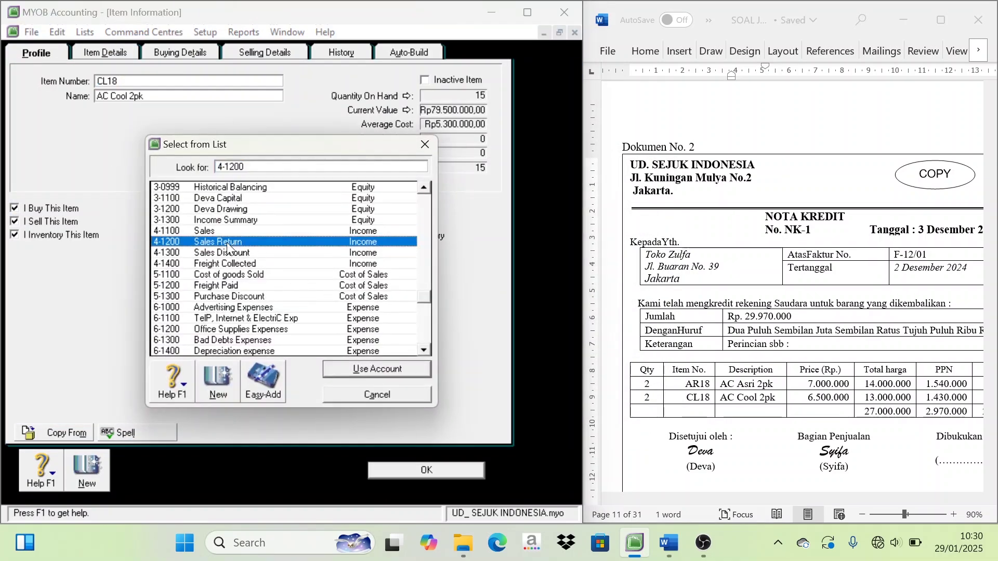
left_click(383, 366)
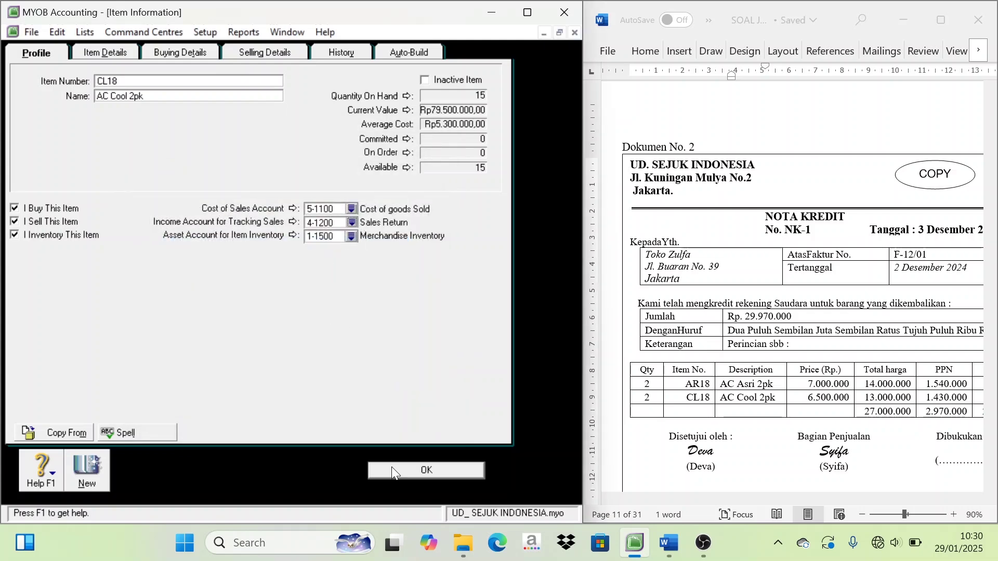
left_click(434, 470)
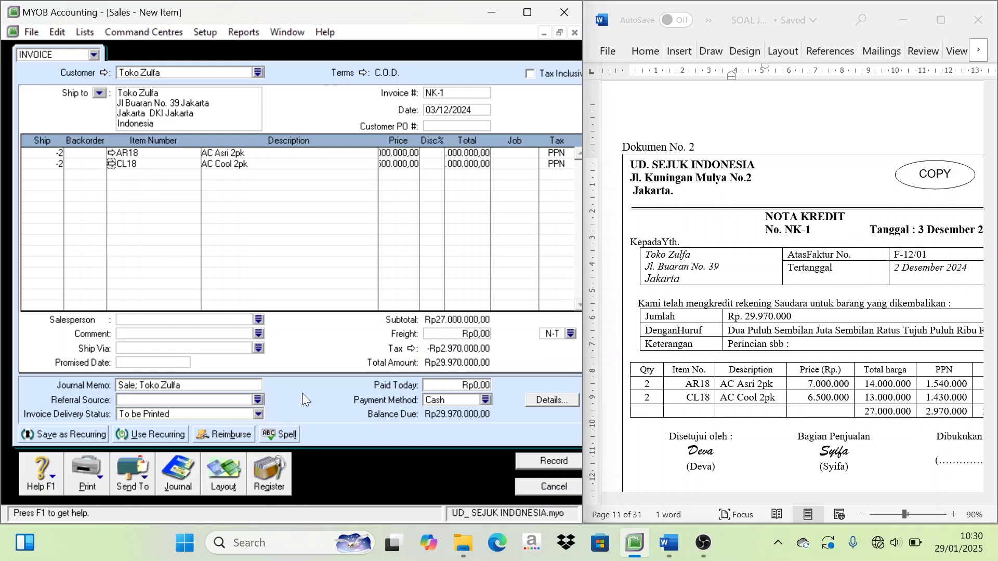
Record the NK-1 return, ignoring all spelling suggestions, and start applying its credit to a sale from the returns and credits register
left_click(550, 458)
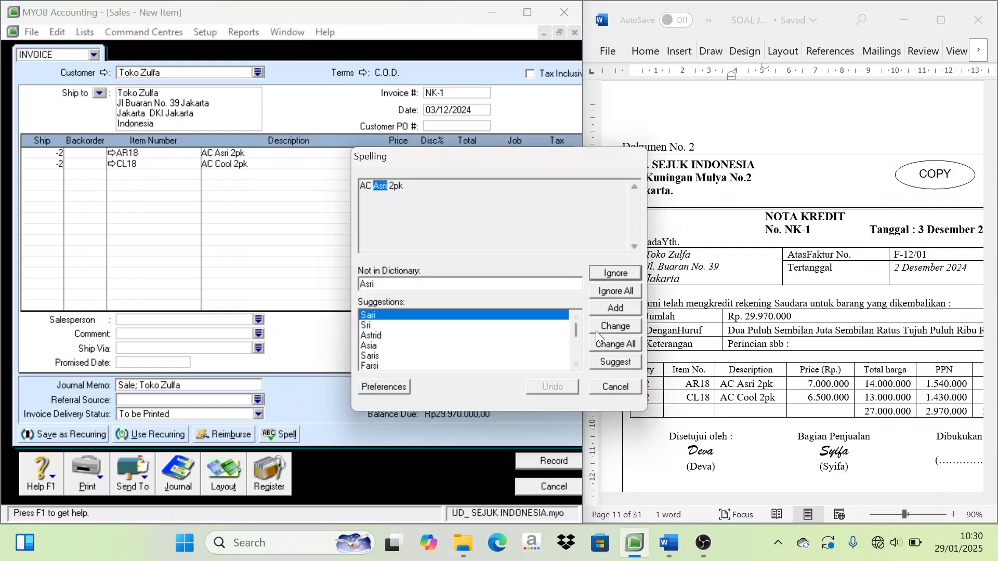
left_click(615, 291)
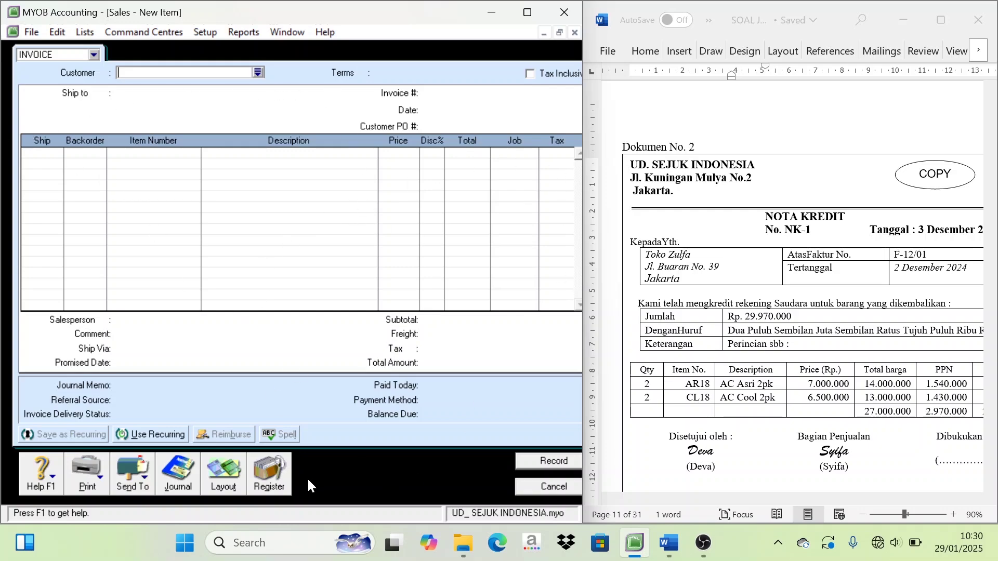
left_click(276, 481)
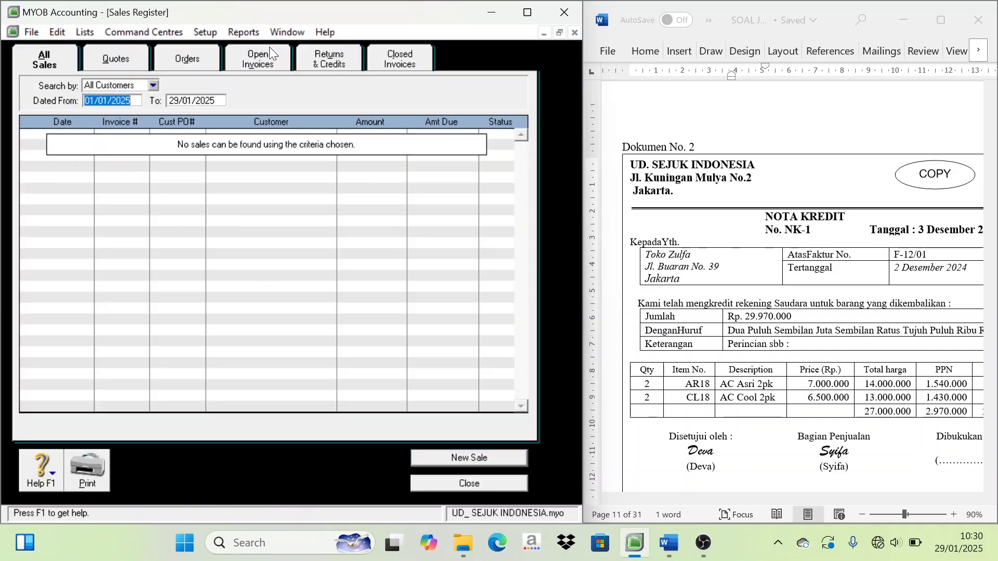
left_click(333, 62)
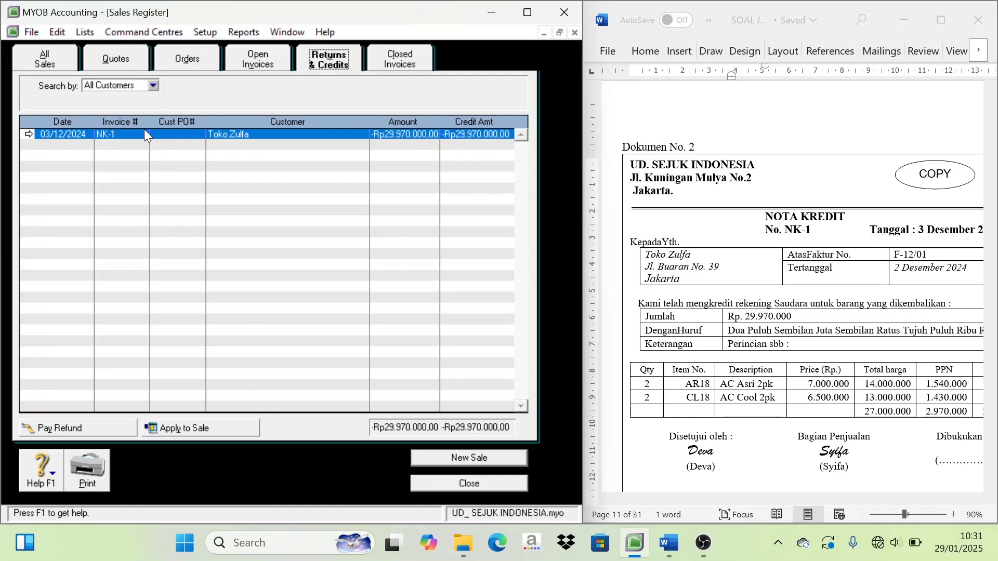
left_click(209, 429)
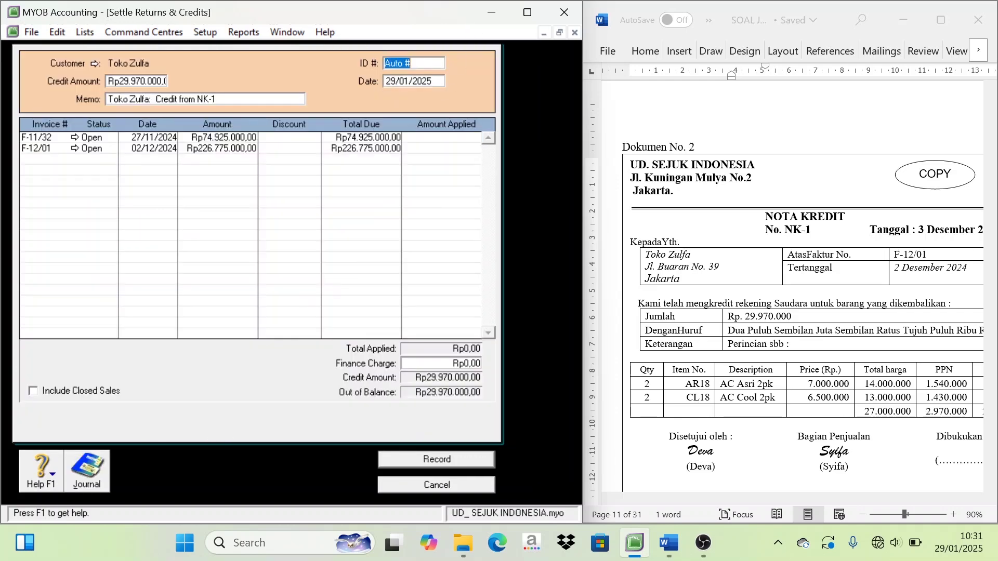
Set the credit settlement's ID number to NK-1, copied from Dokumen No. 2, and its date to 3/12/2024
mouse_move(784, 230)
left_mouse_down()
mouse_move(813, 231)
mouse_move(785, 231)
left_mouse_up()
key("ctrl+c")
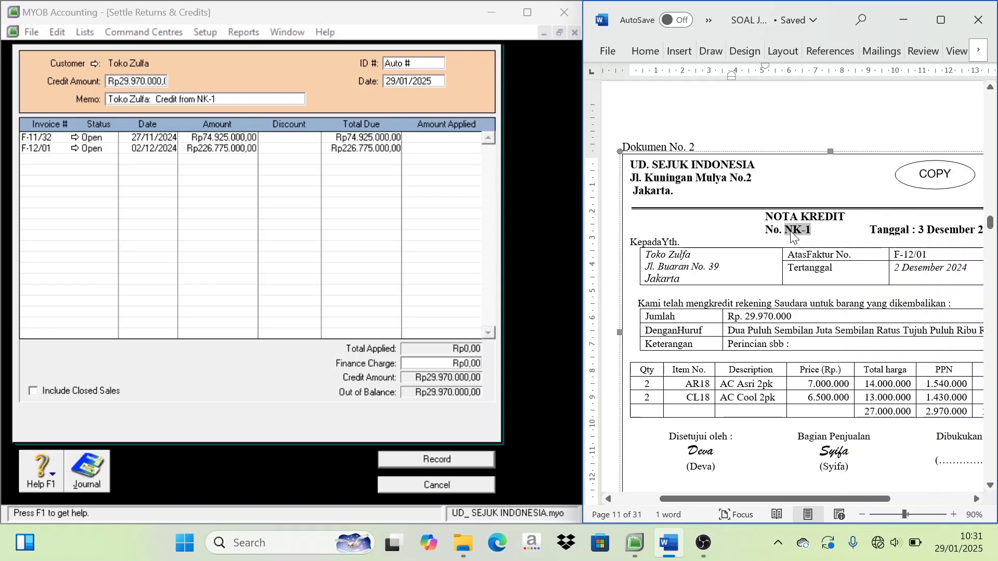
left_click(421, 63)
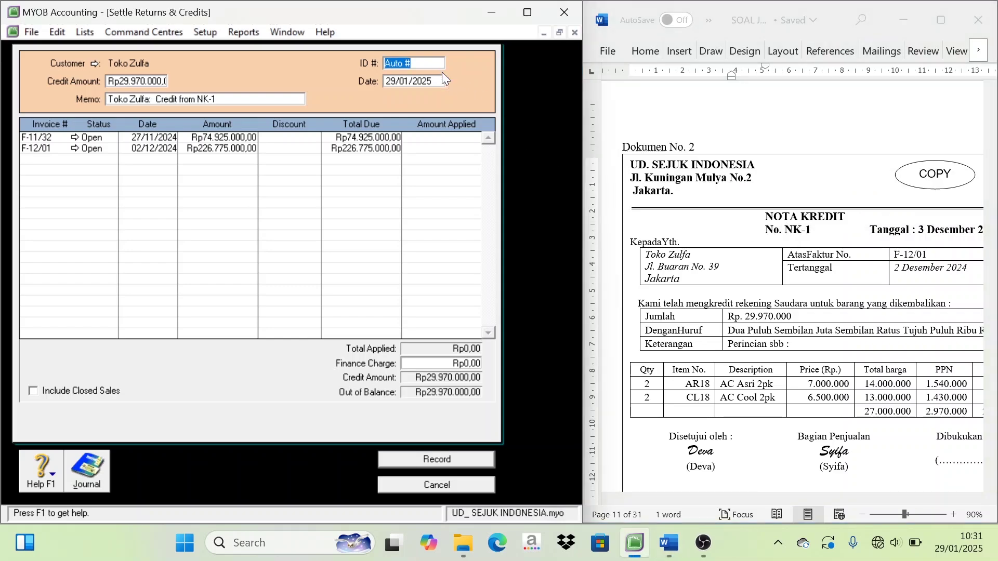
key("ctrl+v")
key("Tab")
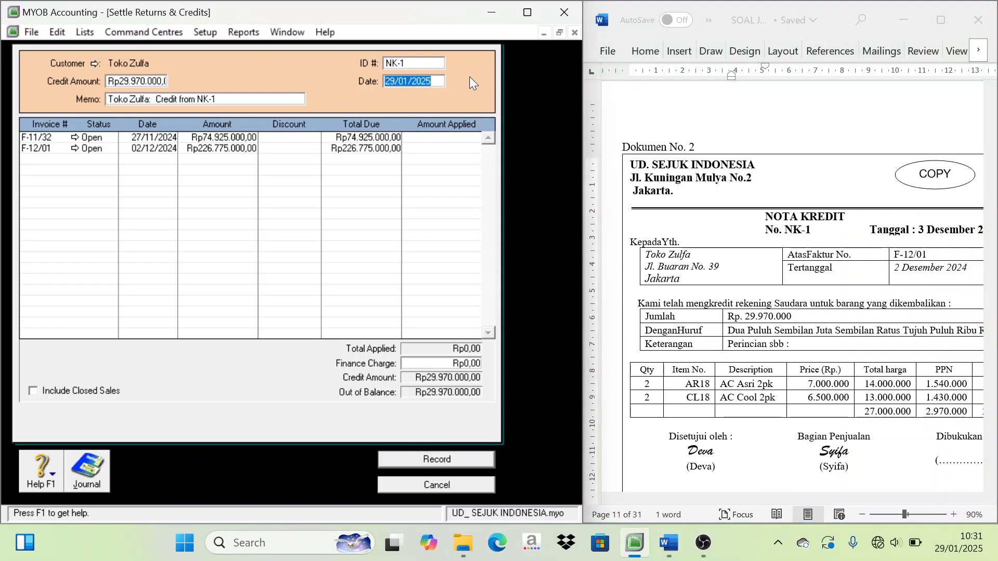
type("3/12/2")
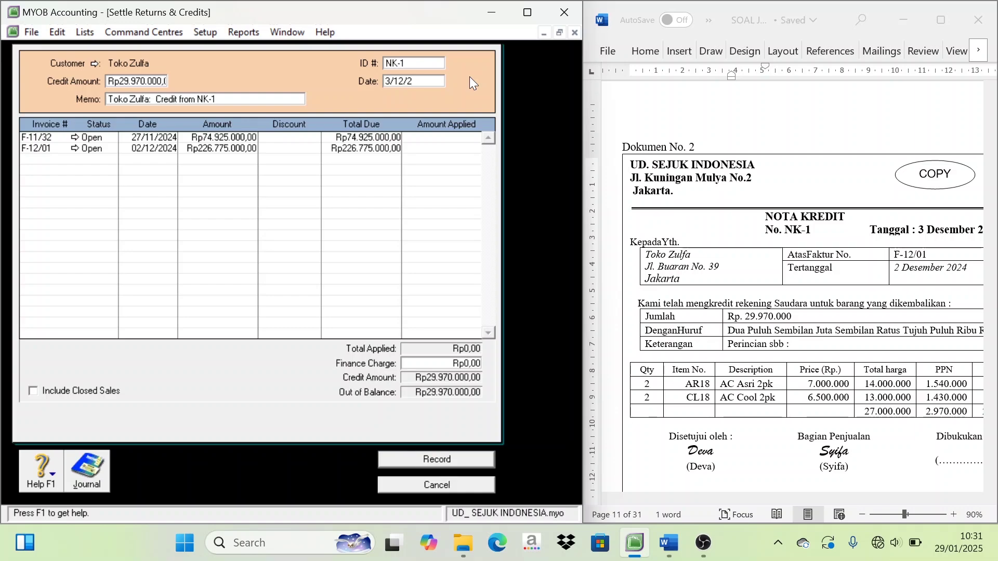
type("024")
Apply Rp29.970.000 of the credit to invoice F-12/01, record the settlement and return to the command centre
left_click(451, 150)
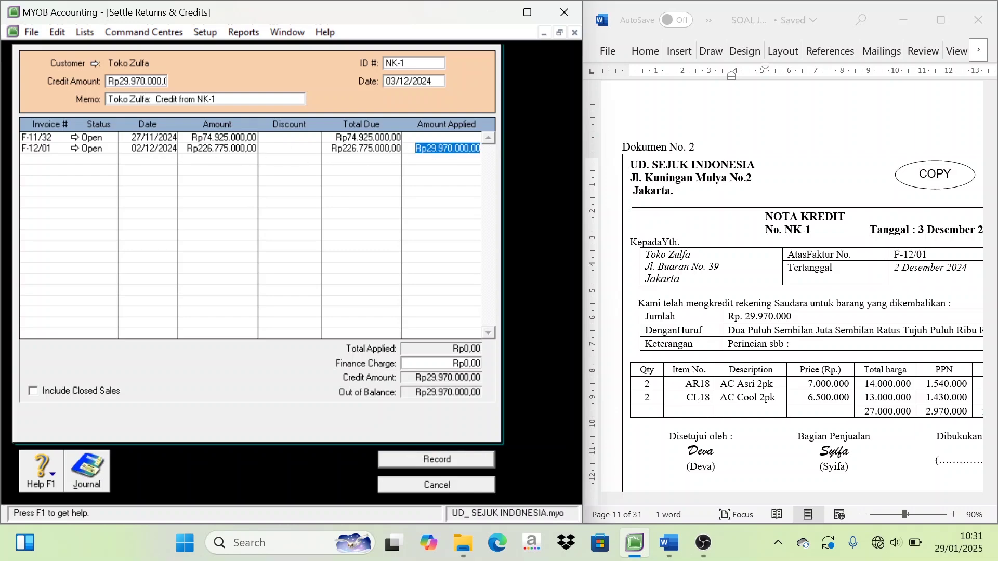
key("Tab")
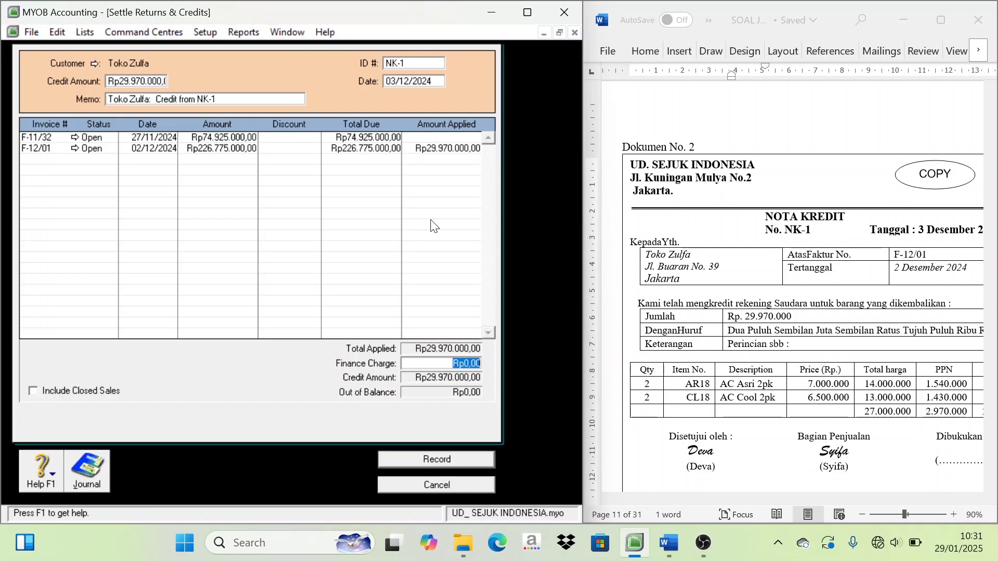
left_click(448, 462)
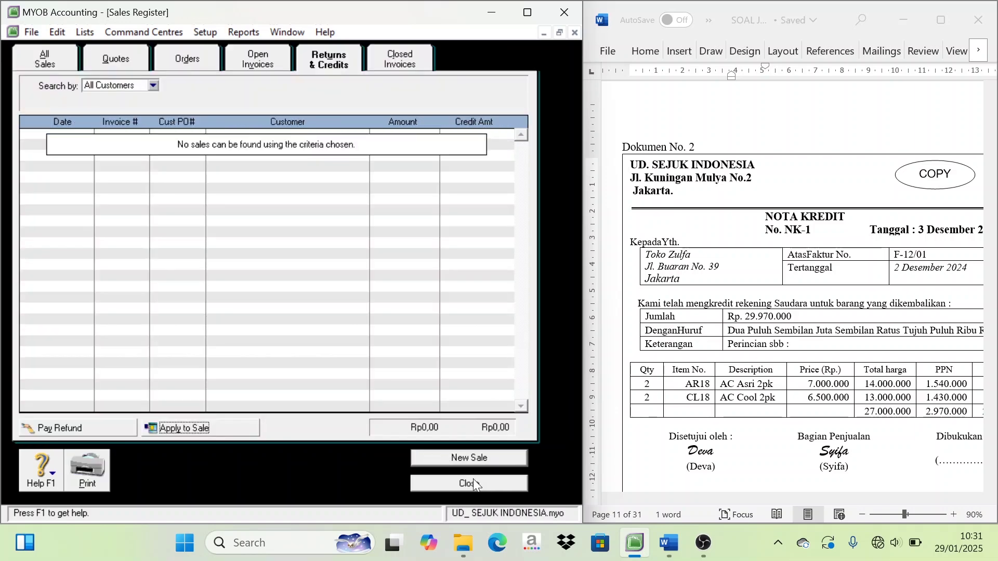
left_click(467, 460)
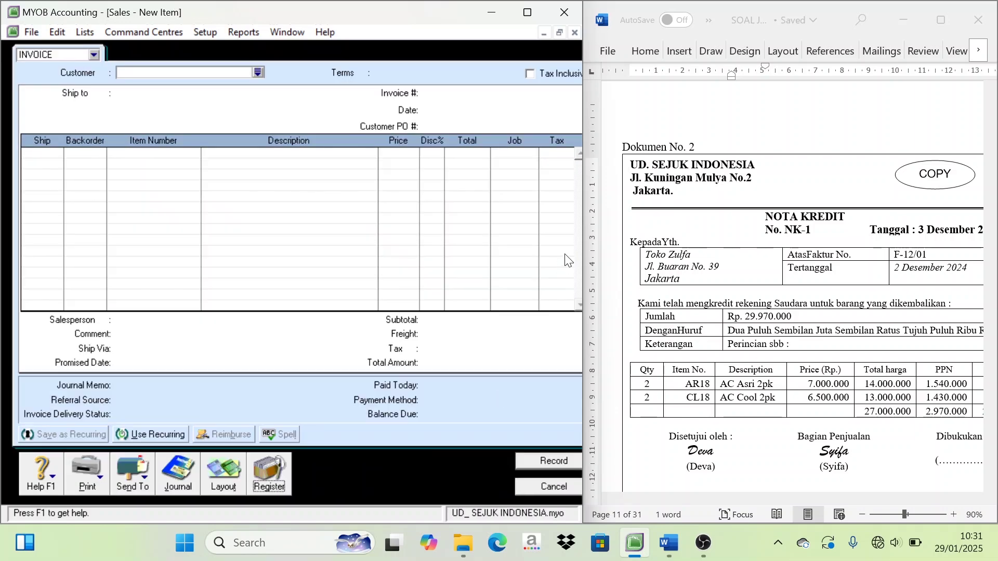
left_click(546, 487)
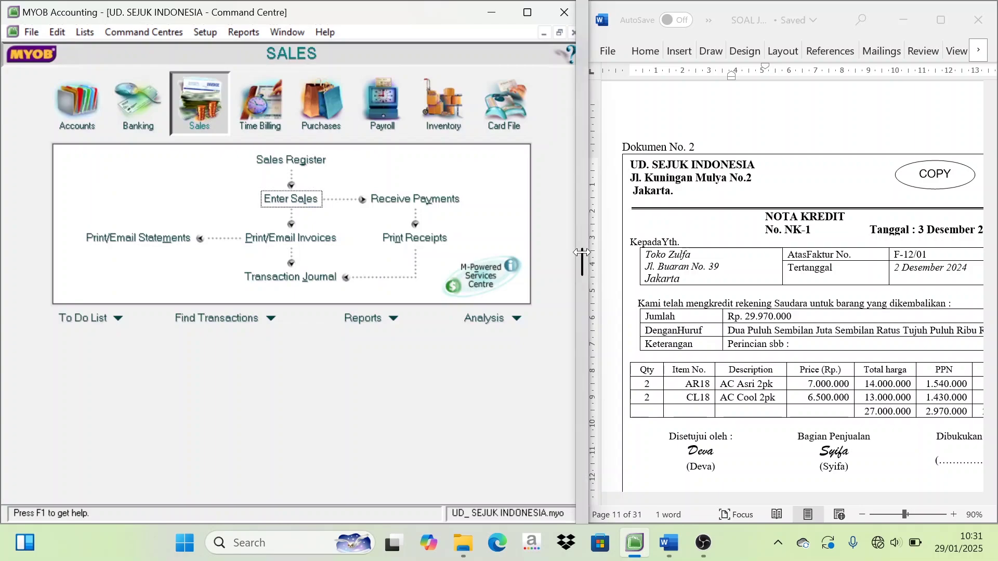
Set item AR18's income account for tracking sales back to 4-1100 Sales from the items list, ignoring all spelling suggestions
scroll(650, 289, "down", 3)
scroll(650, 288, "down", 9)
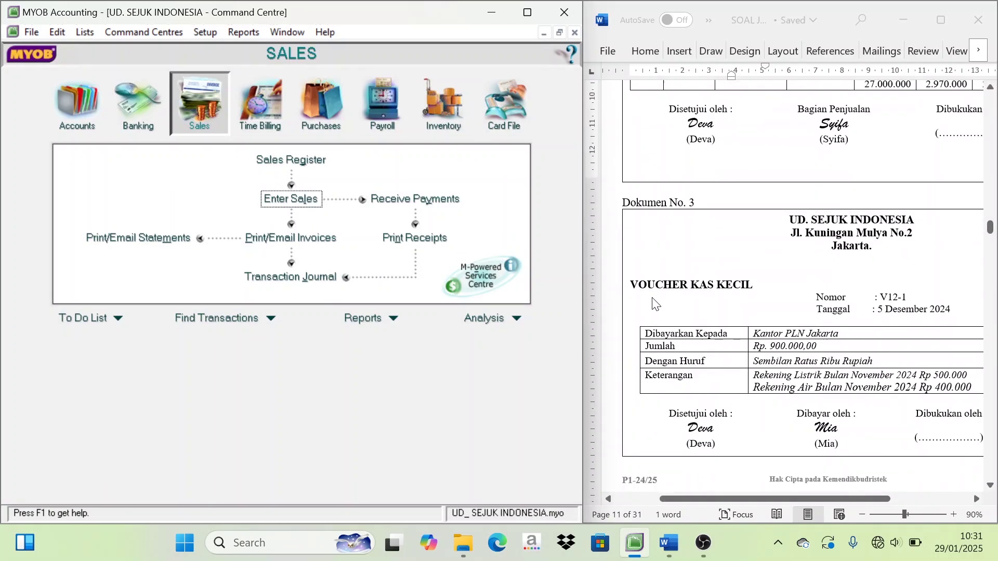
scroll(650, 288, "up", 9)
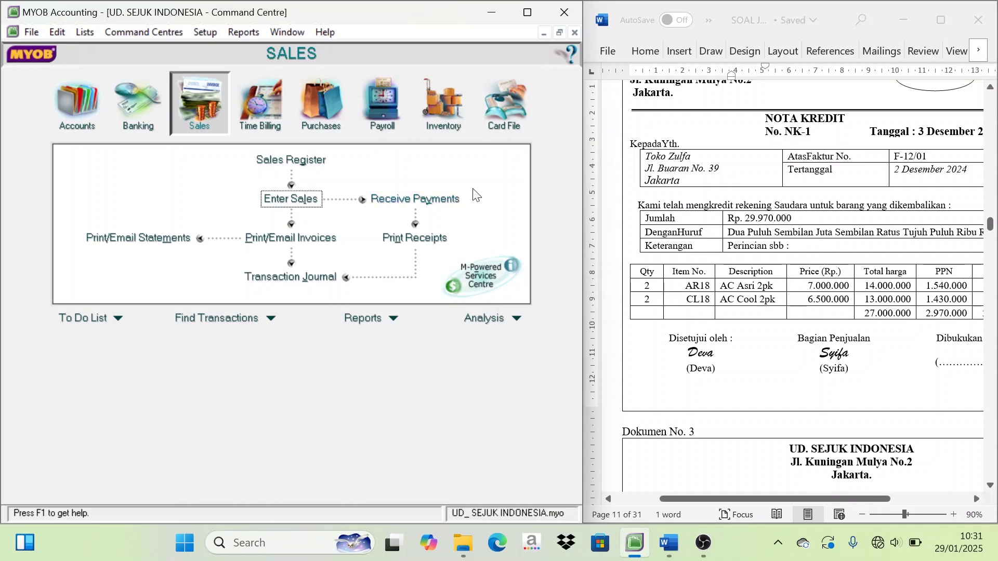
left_click(444, 126)
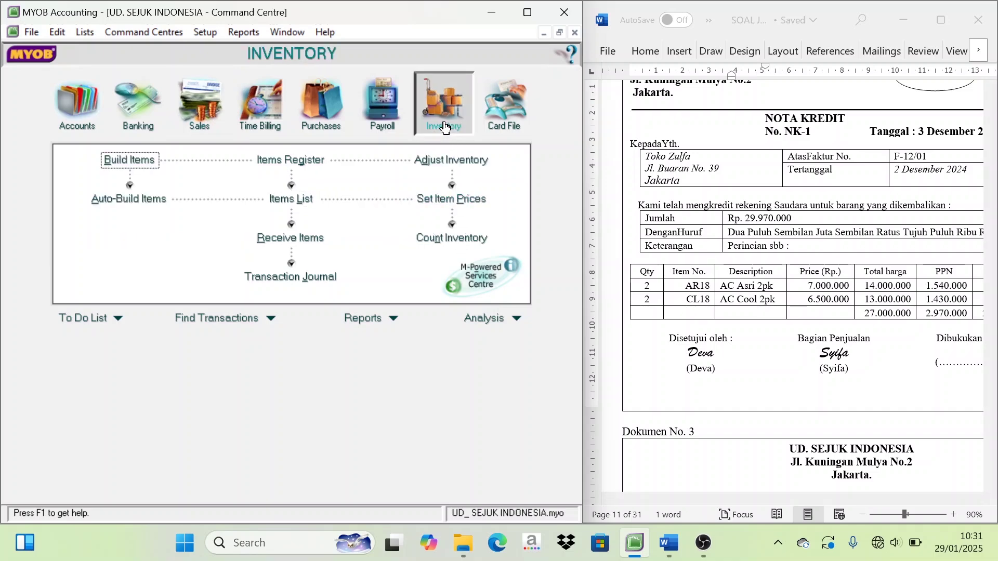
left_click(290, 207)
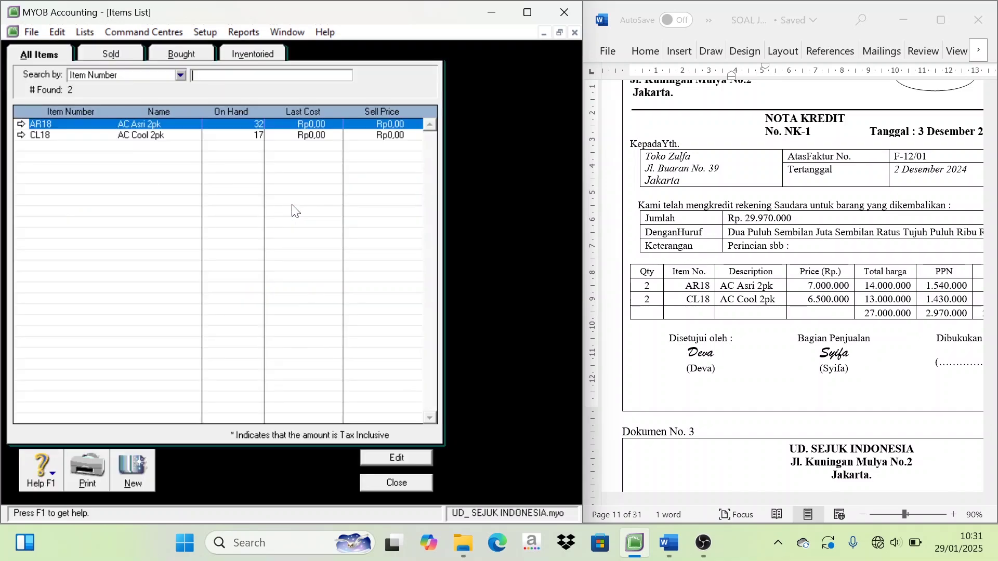
left_click(22, 125)
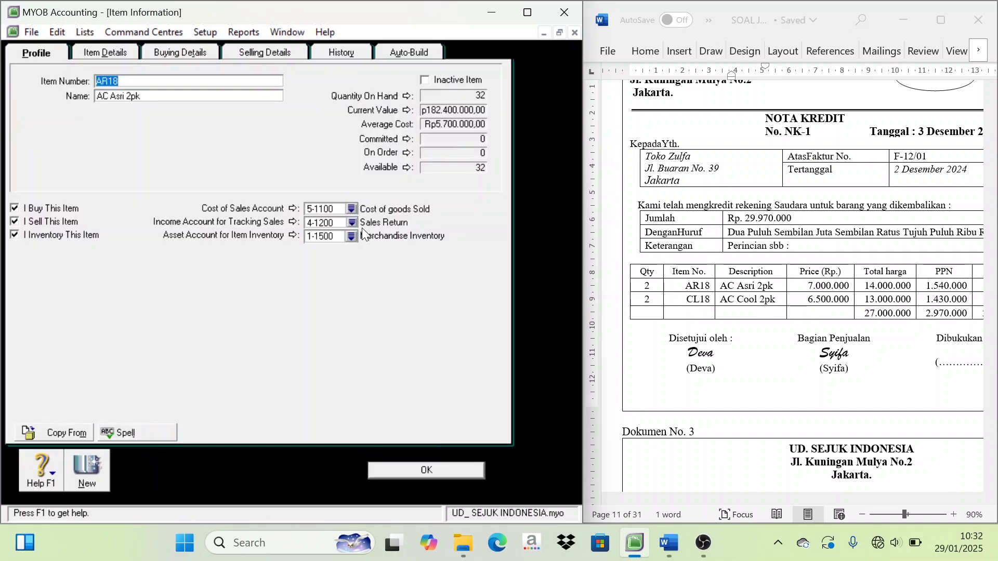
left_click(352, 222)
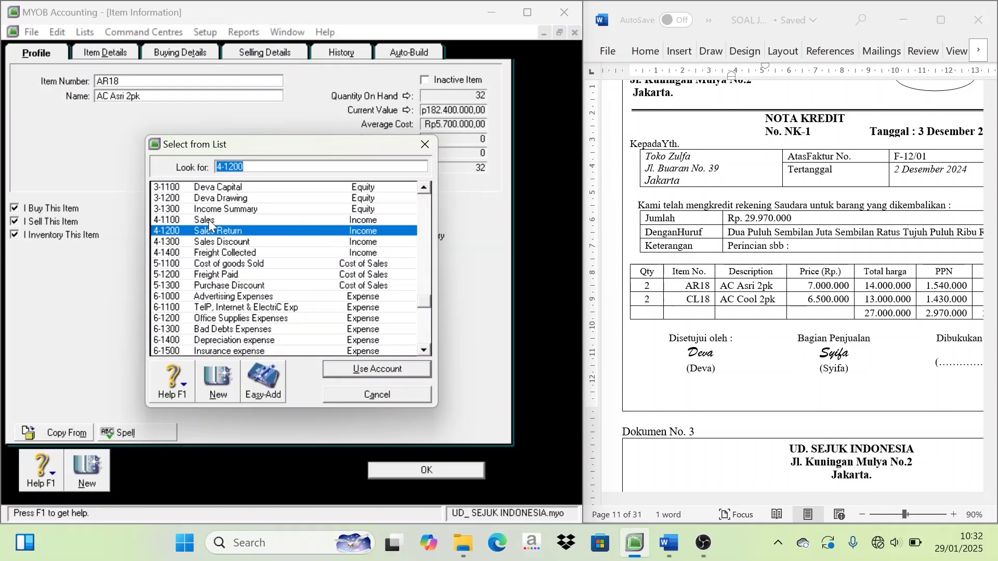
left_click(209, 219)
left_click(370, 363)
left_click(411, 471)
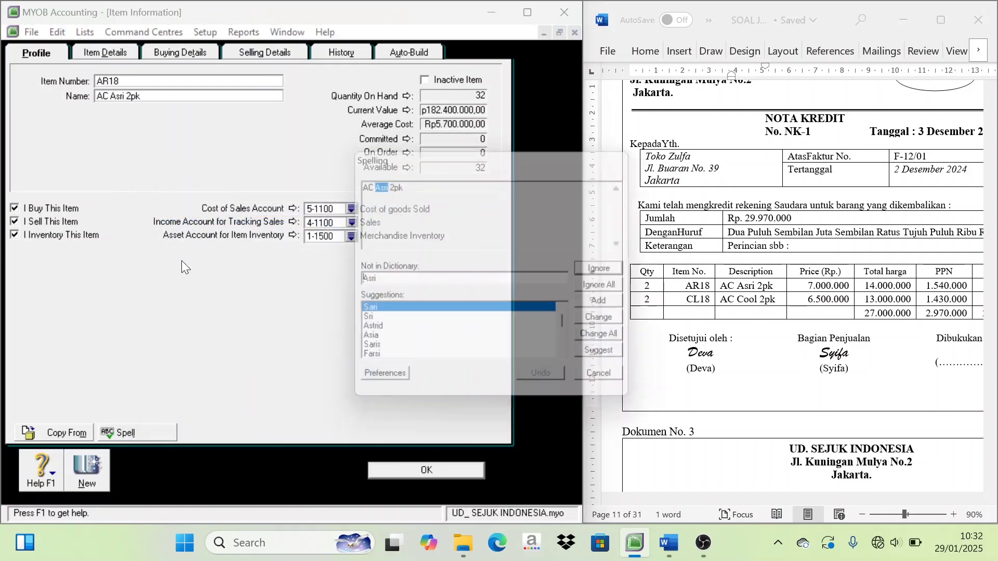
left_click(611, 292)
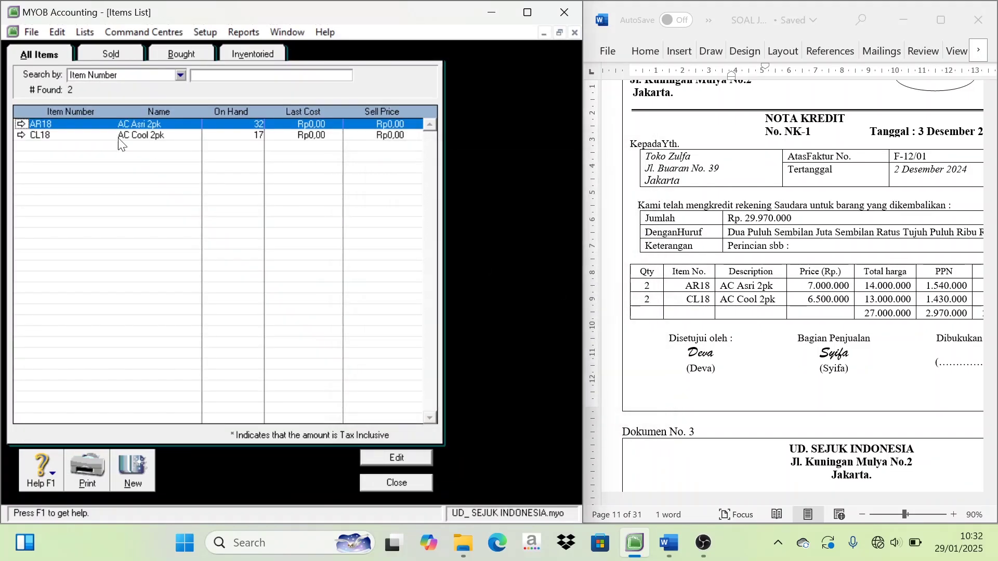
Set item CL18's income account for tracking sales back to 4-1100 Sales and close the items list
left_click(22, 136)
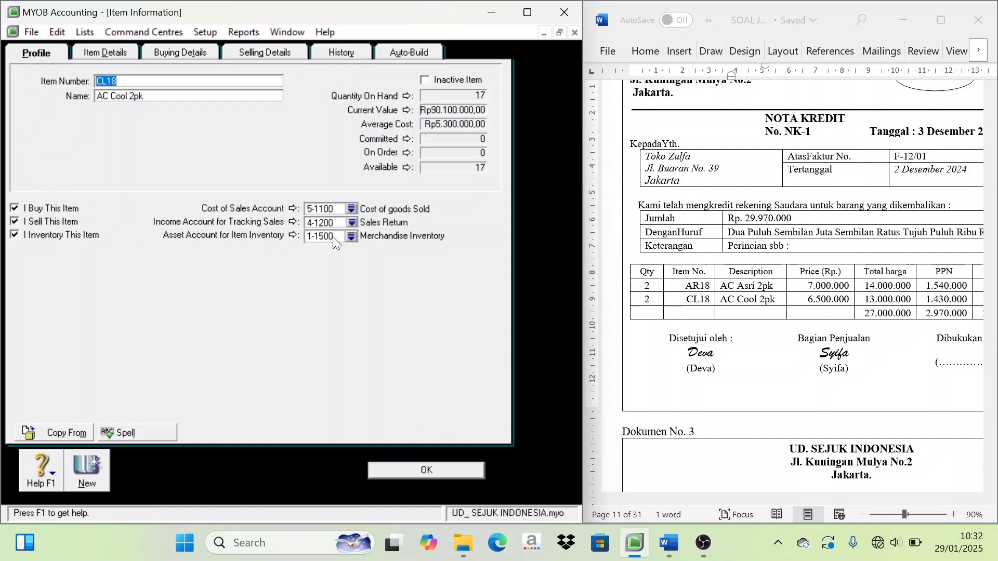
left_click(352, 220)
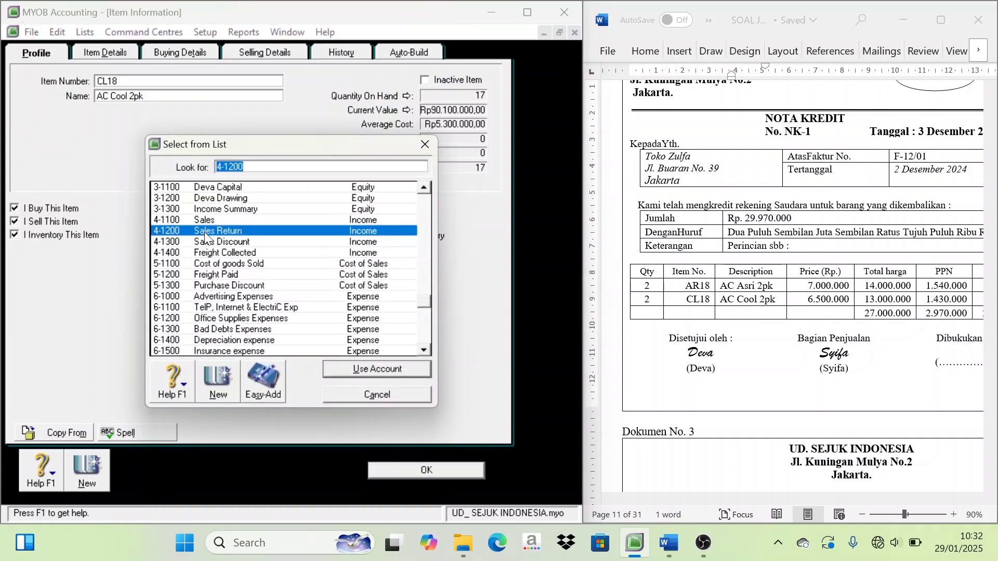
double_click(213, 220)
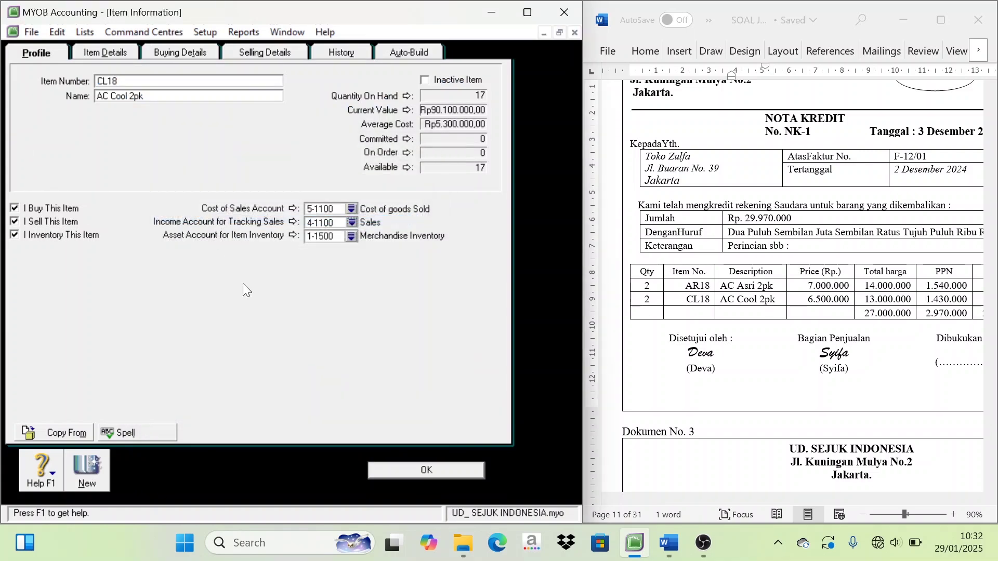
left_click(404, 469)
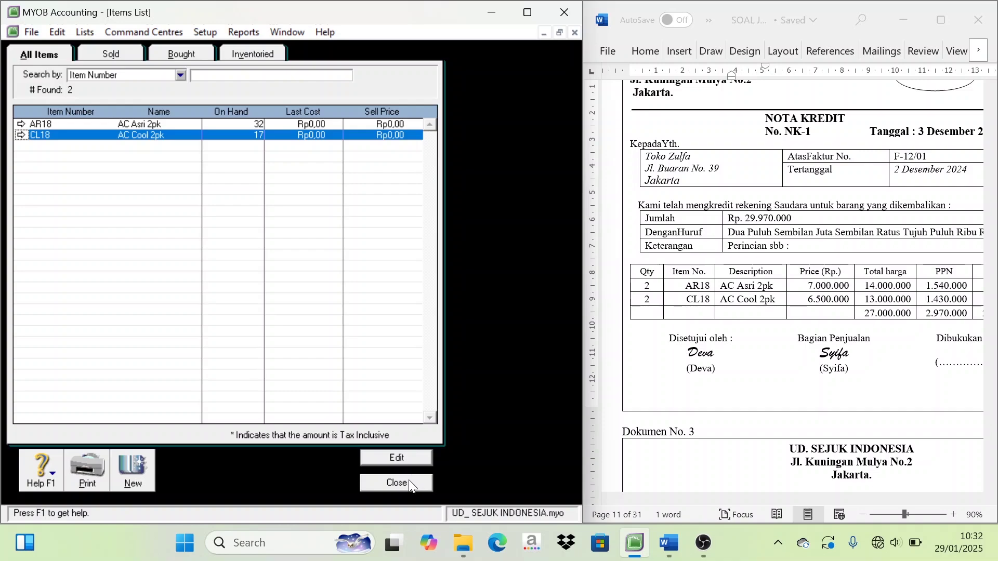
left_click(409, 479)
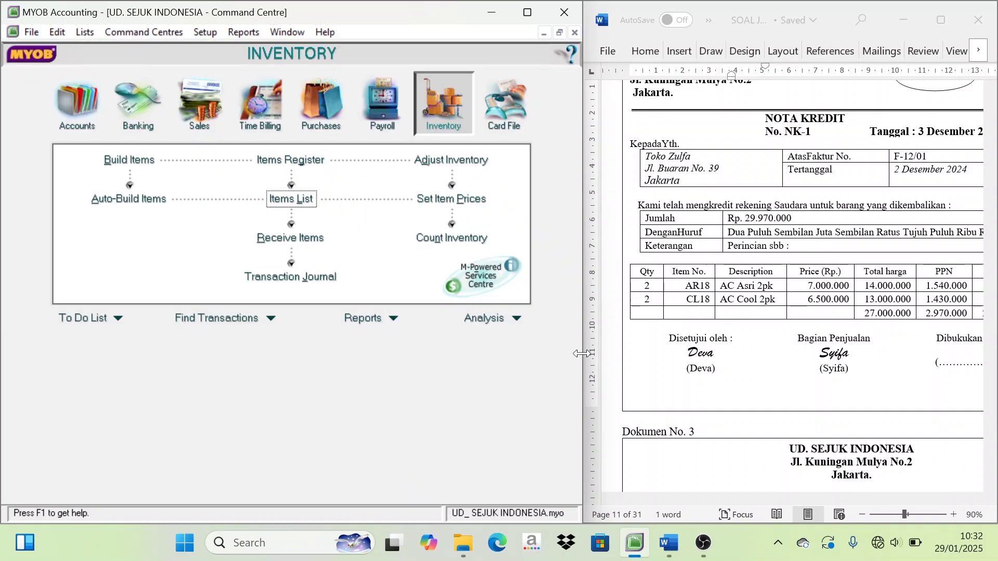
Widen the source document window and examine Dokumen No. 3, petty cash voucher V12-1
mouse_move(586, 357)
left_click_drag(585, 357, 540, 356)
scroll(681, 338, "down", 6)
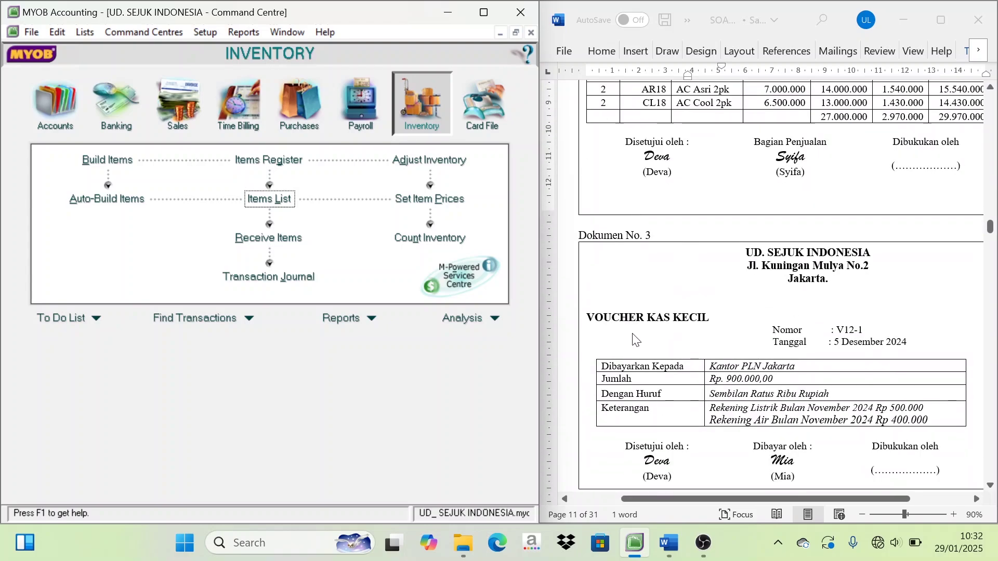
scroll(623, 340, "down", 3)
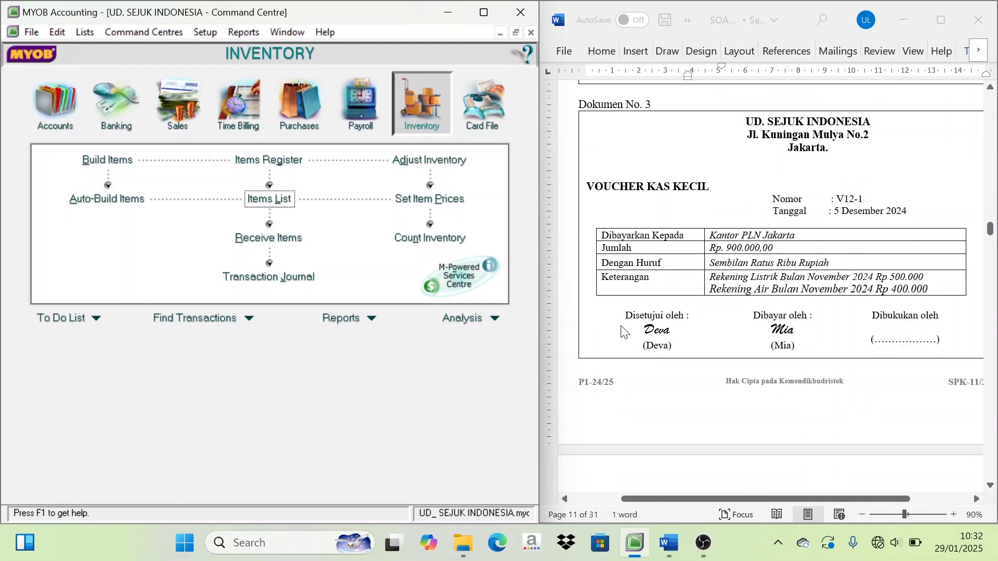
scroll(623, 332, "up", 1)
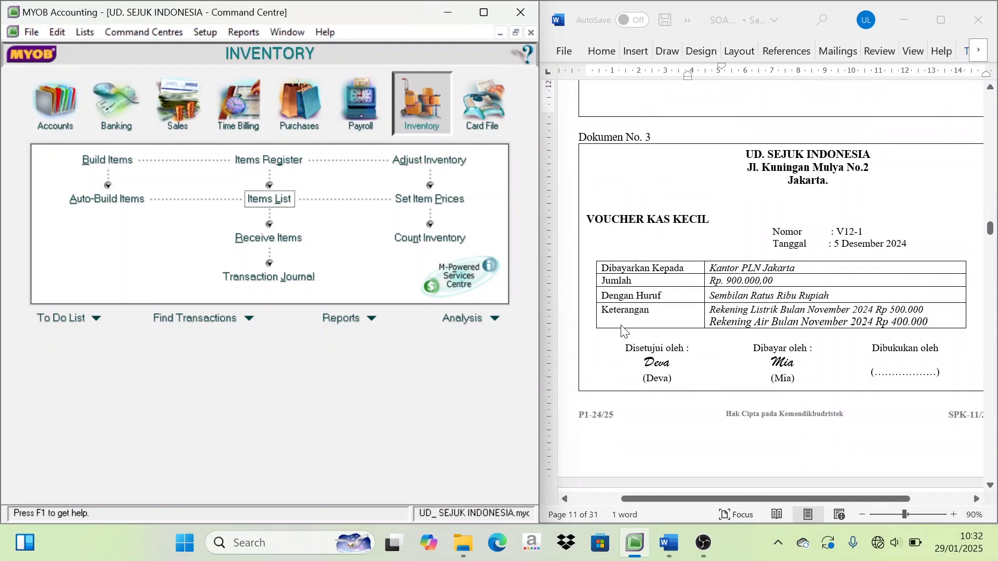
Start a Spend Money transaction from the banking command centre with 1-1200 Petty Cash as the paying account
left_click(698, 228)
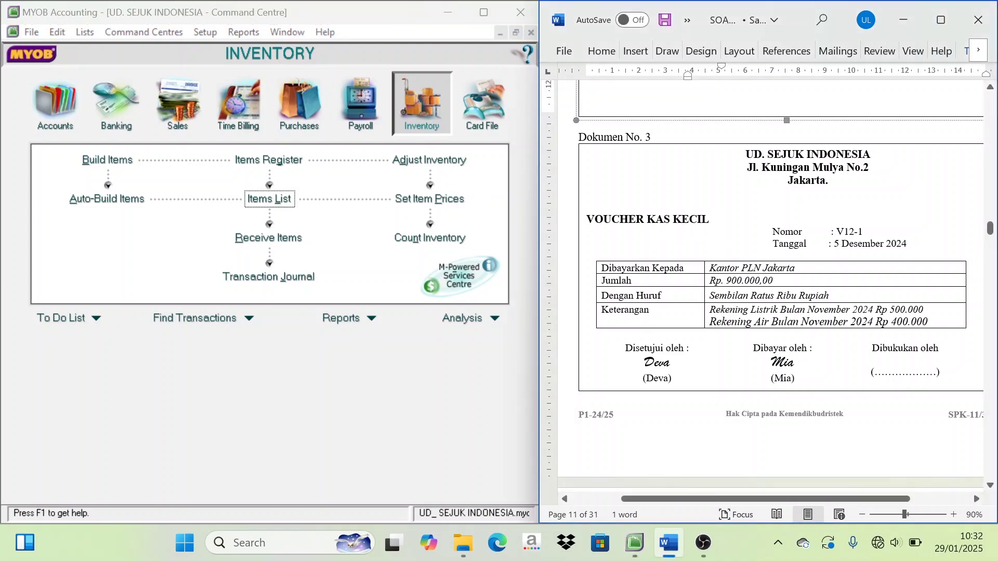
left_click(368, 221)
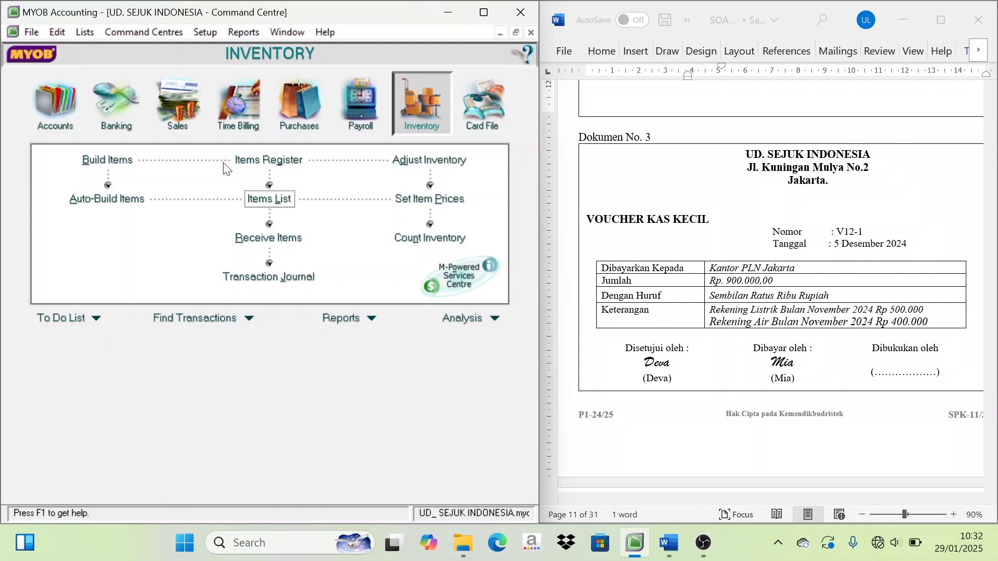
left_click(115, 124)
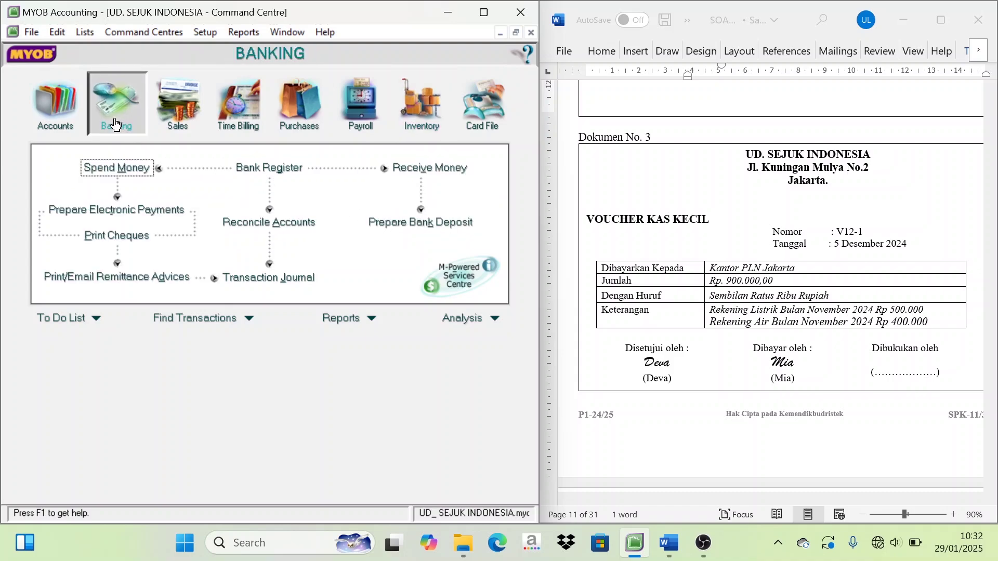
left_click(128, 167)
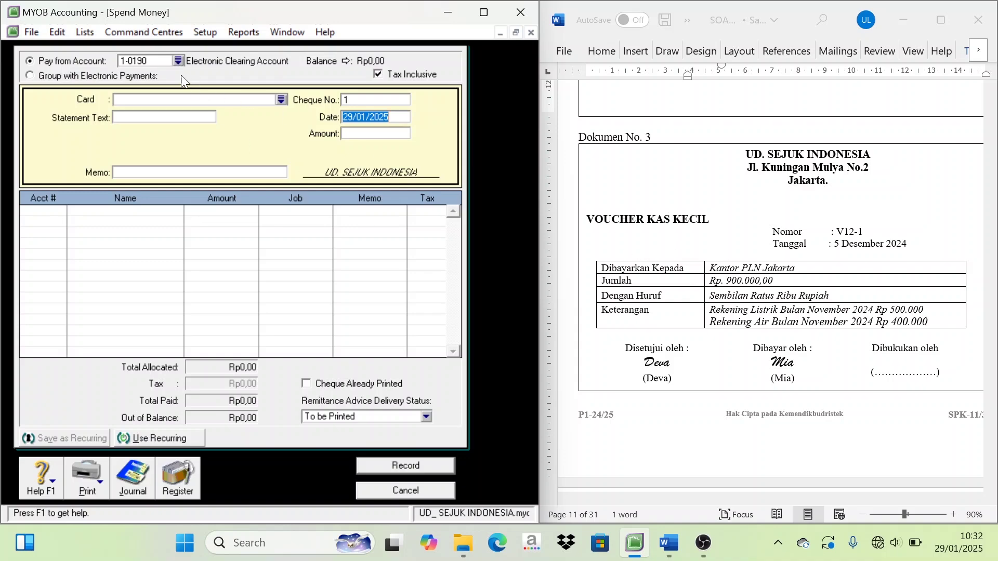
left_click(177, 61)
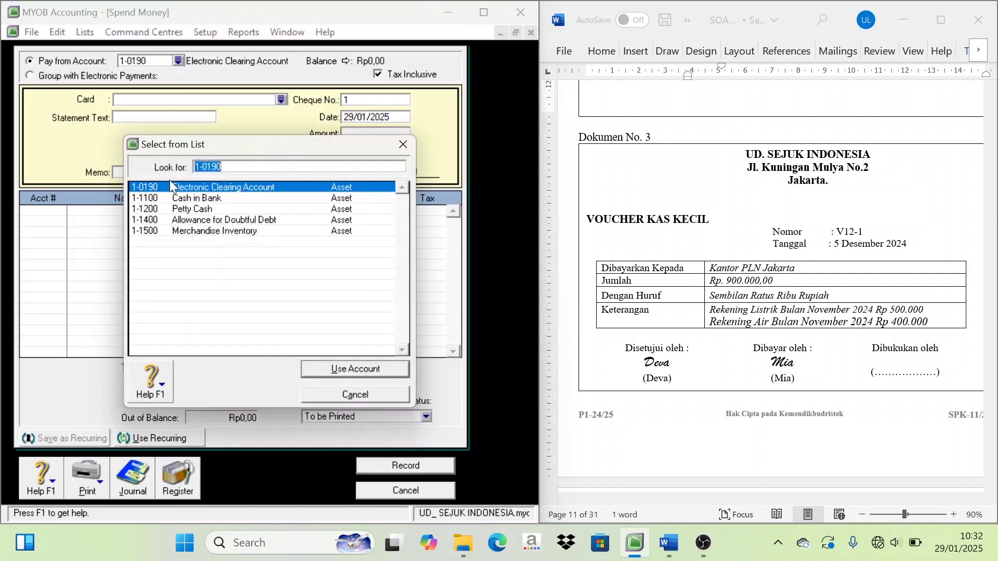
left_click(198, 208)
left_click(362, 369)
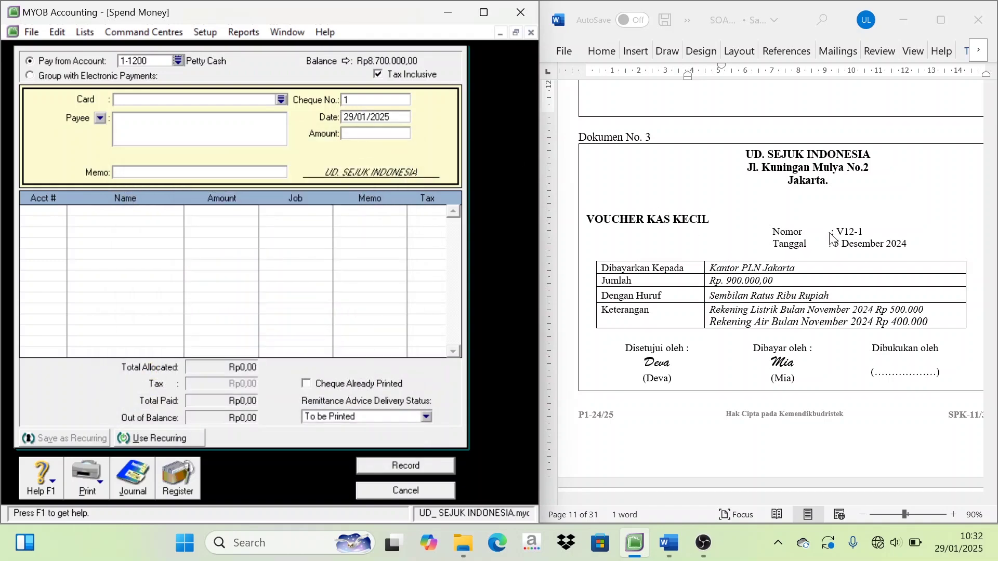
Copy voucher number V12-1 from Dokumen No. 3 into the payment's cheque number
left_click(847, 231)
double_click(848, 231)
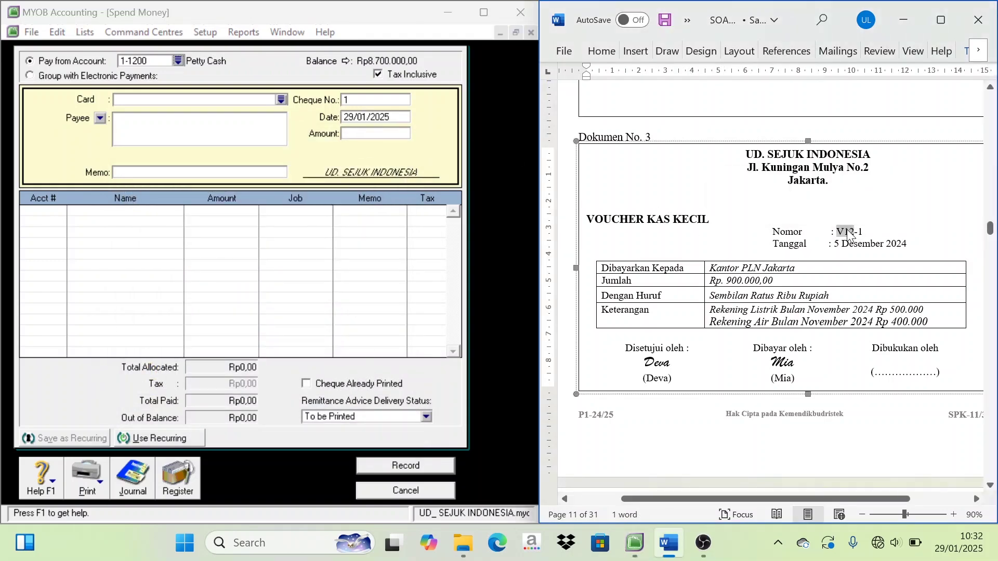
triple_click(850, 232)
left_click(863, 232)
left_click_drag(862, 231, 836, 231)
key("ctrl+c")
left_click(373, 99)
key("ctrl+v")
key("Tab")
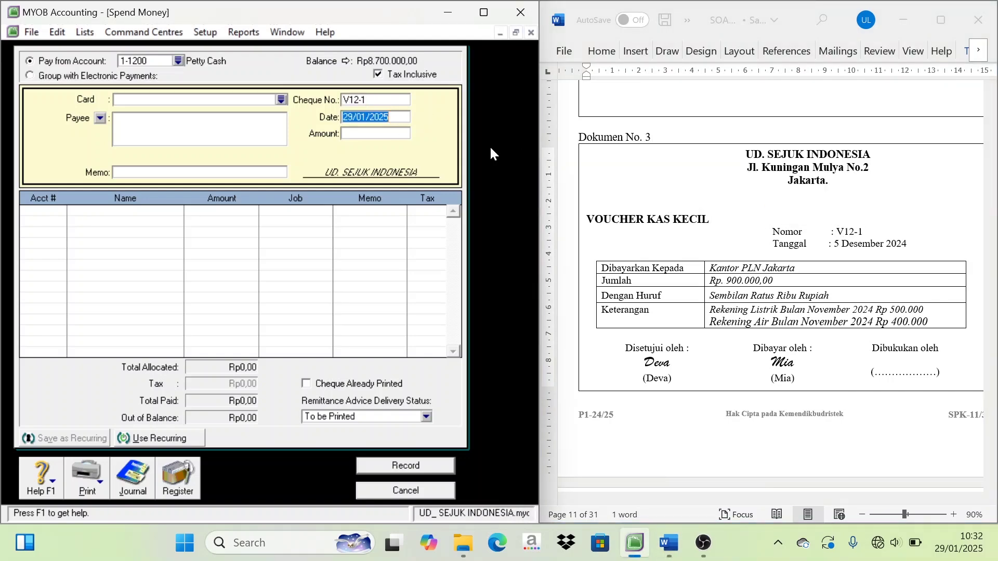
Date the payment 5/12/2024 and enter the amount Rp900.000 with the memo "Rekening listrik dan air november"
type("5/1")
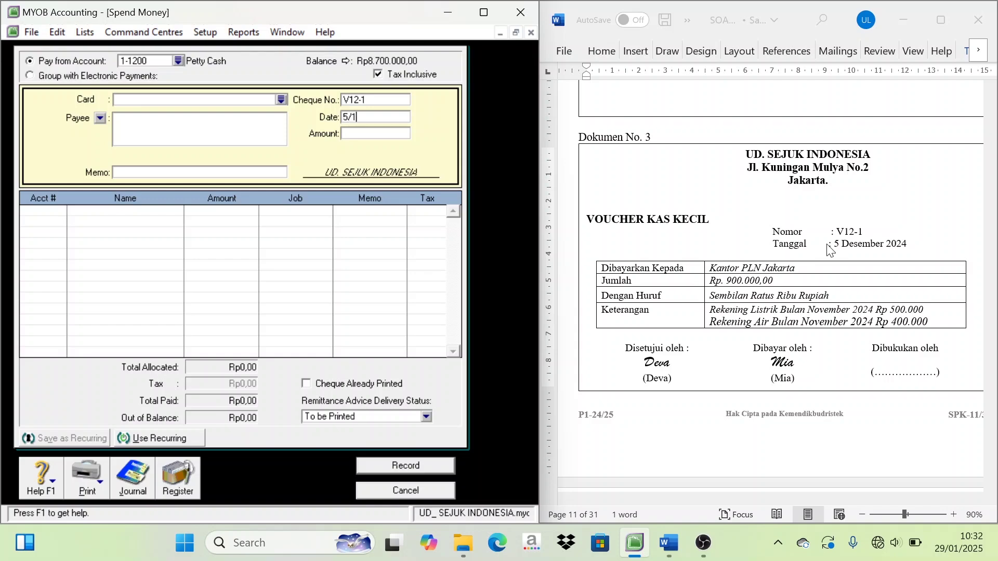
type("2/2024")
key("Tab")
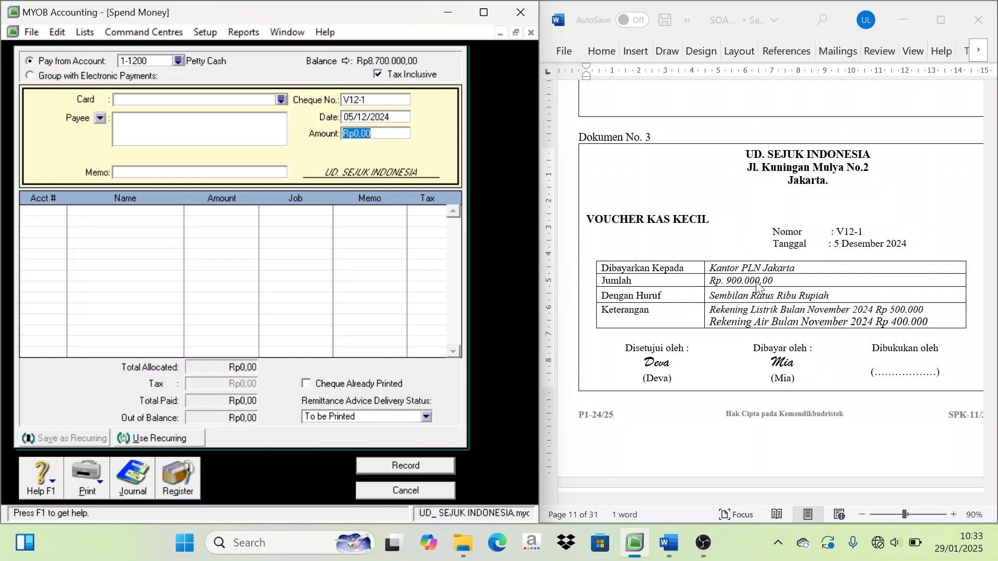
type("9000")
left_click(168, 176)
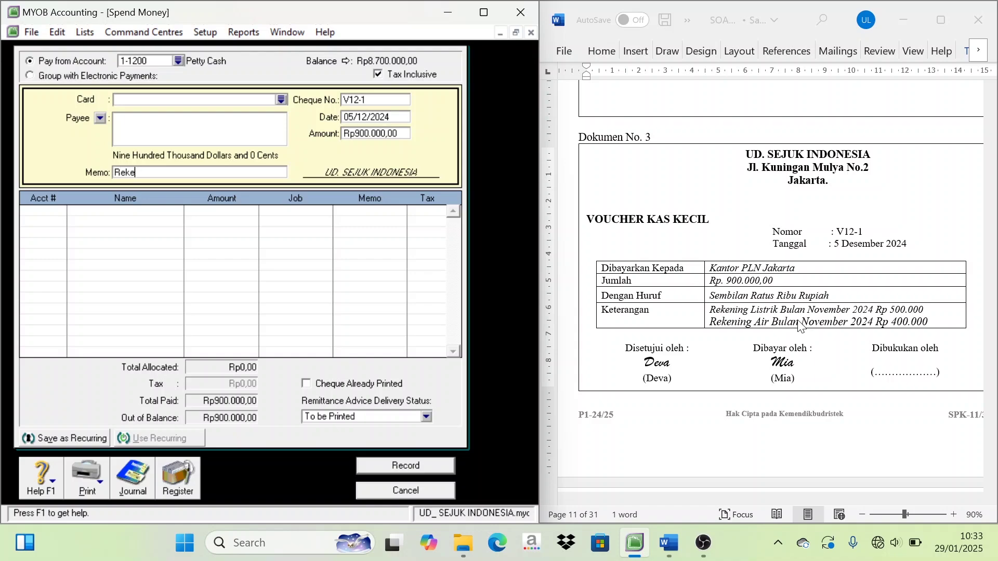
type("Rekening listrik dan air november")
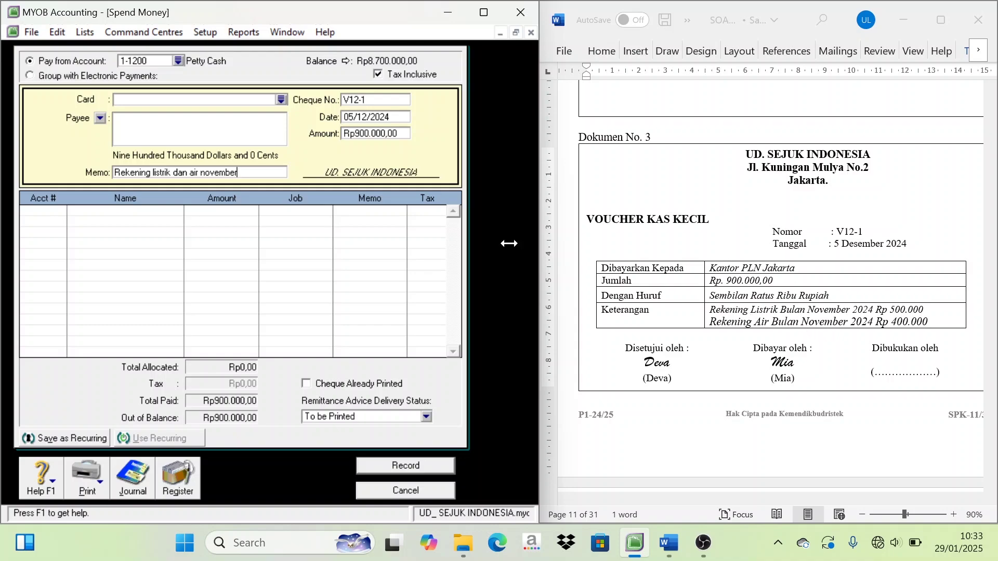
key("Tab")
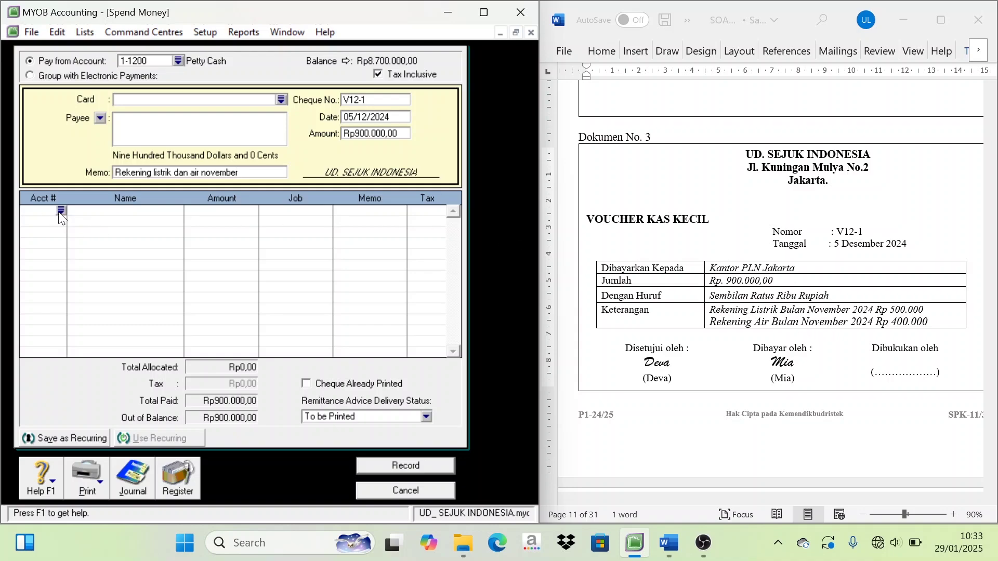
Allocate the payment to account 2-1200 Expense Payable, record it and return to the command centre
left_click(60, 210)
scroll(220, 229, "up", 5)
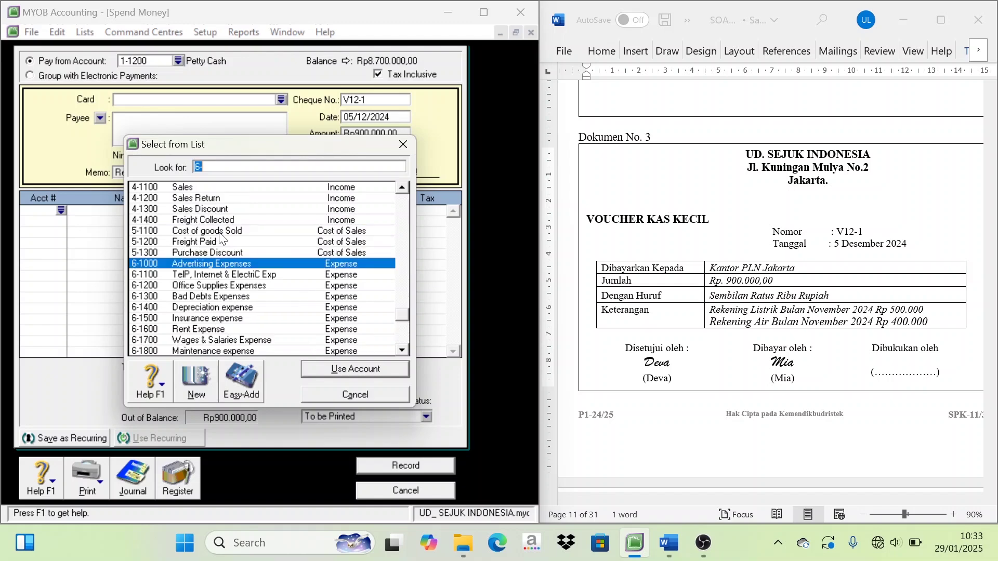
scroll(201, 220, "up", 2)
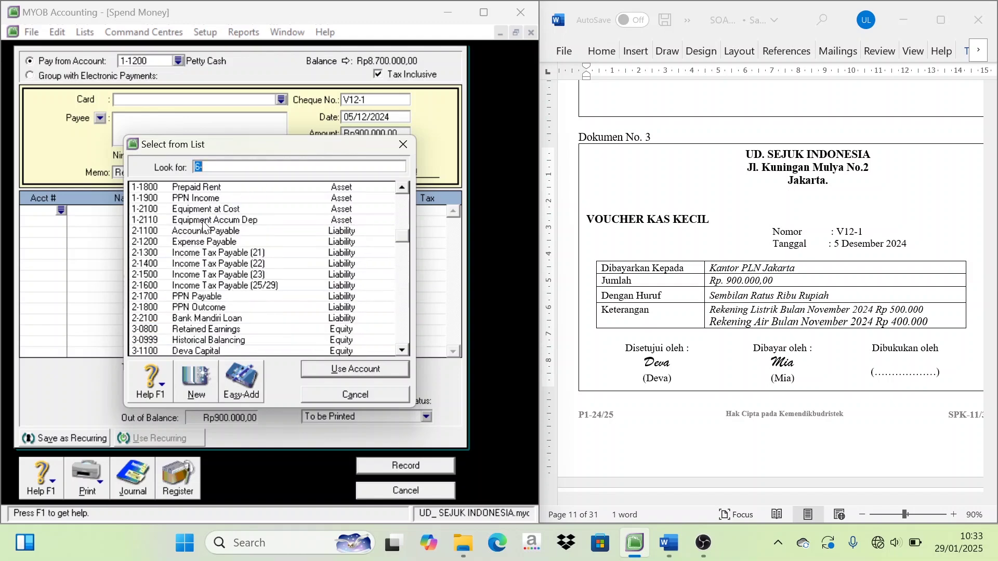
left_click(197, 242)
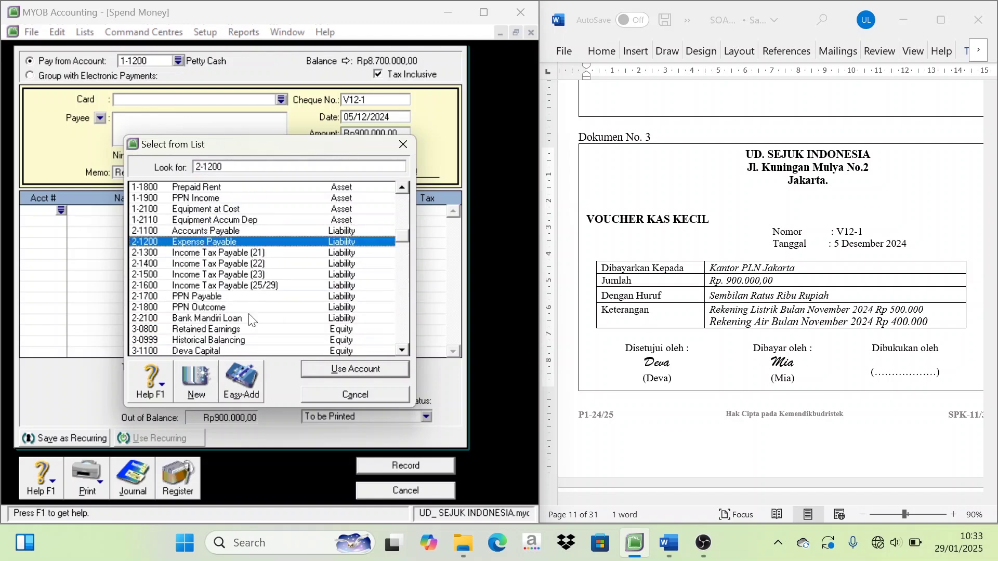
left_click(365, 370)
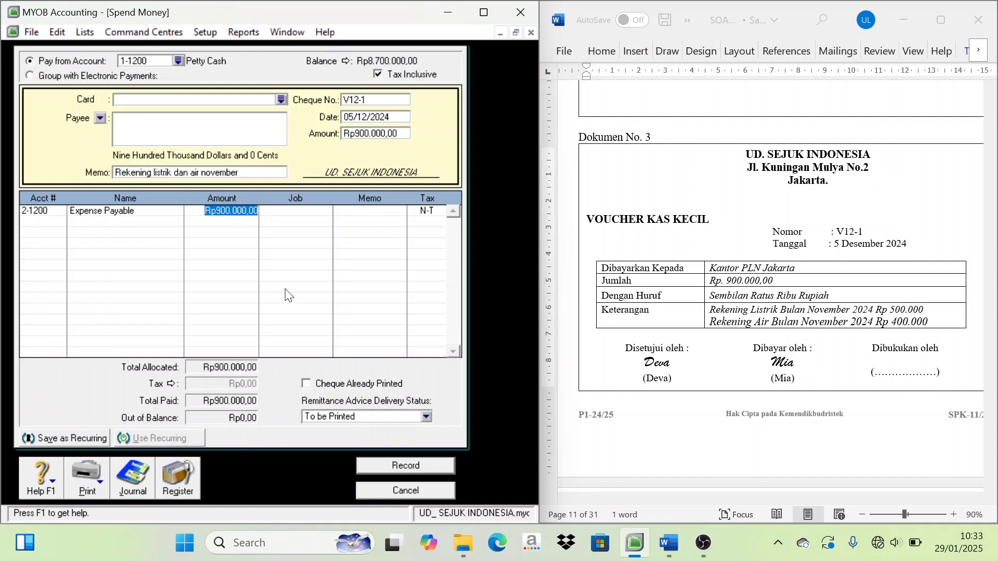
left_click(407, 466)
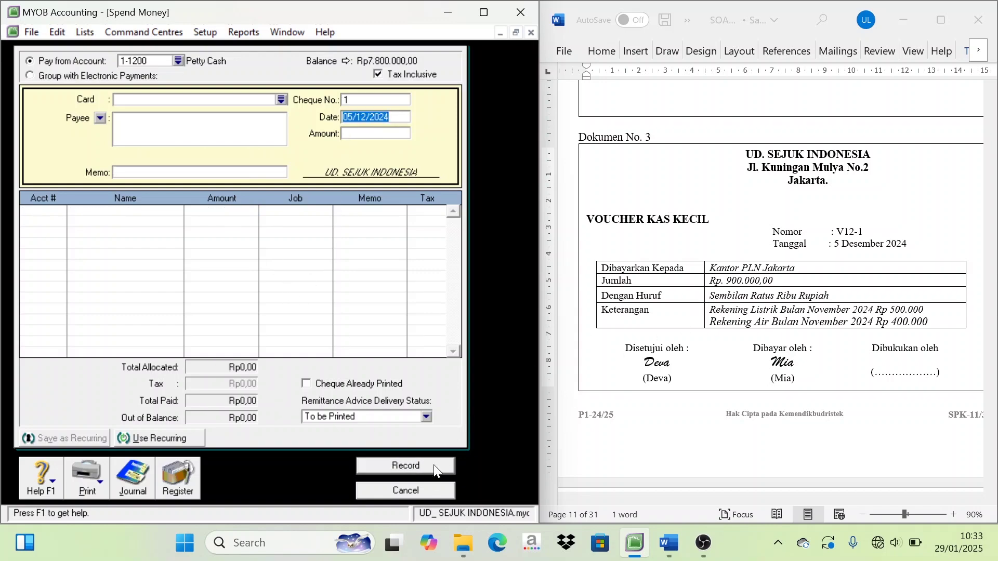
left_click(425, 492)
Start a new sales invoice for Dokumen No. 4, cash note N-12/01, and create a customer card named Pelanggan Tunai
scroll(771, 349, "down", 5)
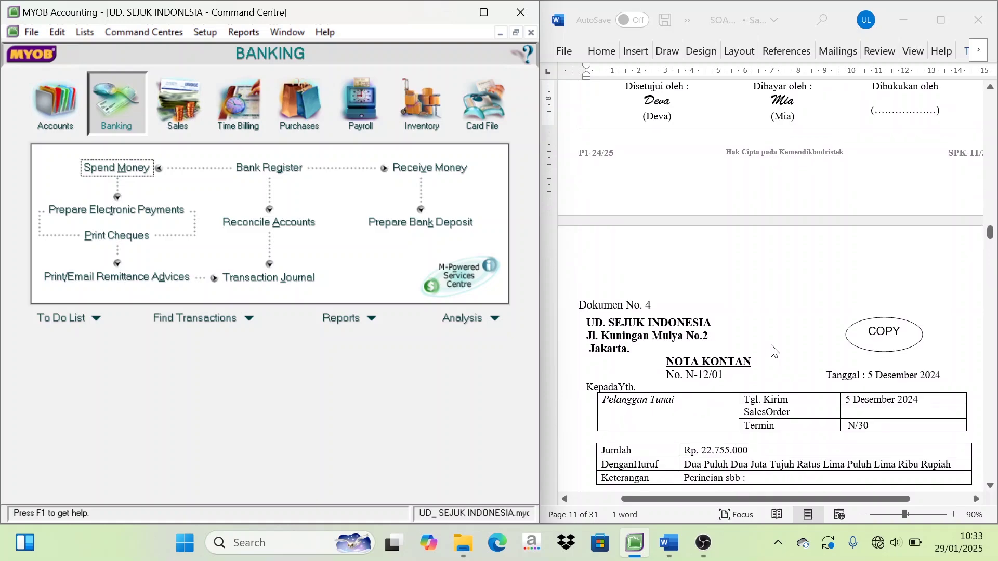
scroll(772, 349, "down", 5)
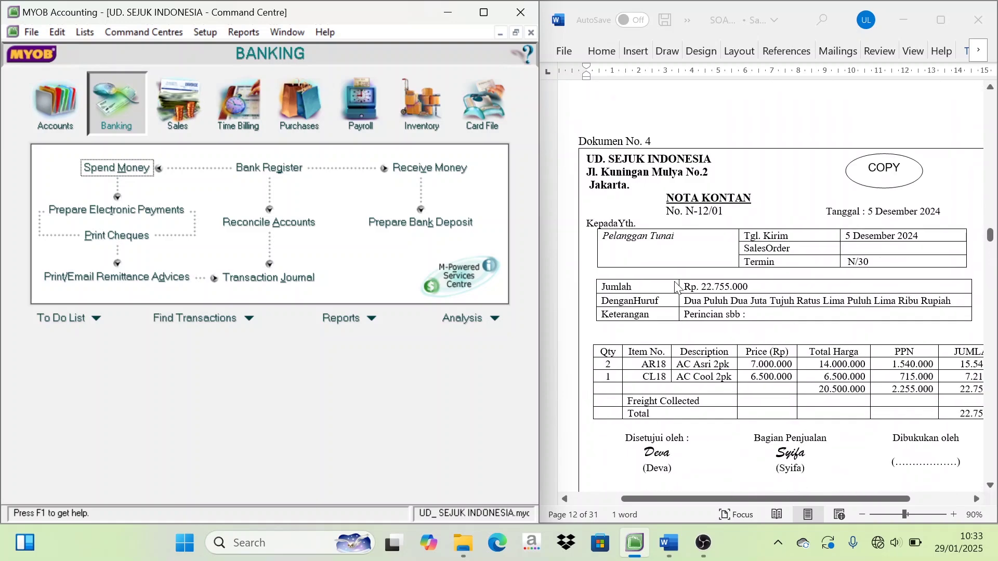
scroll(667, 288, "down", 1)
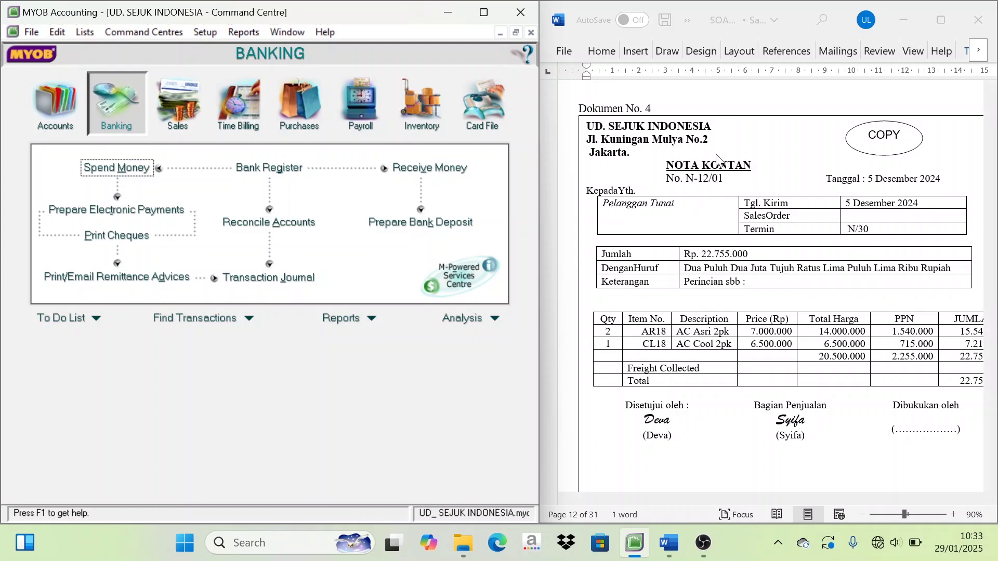
left_click(670, 131)
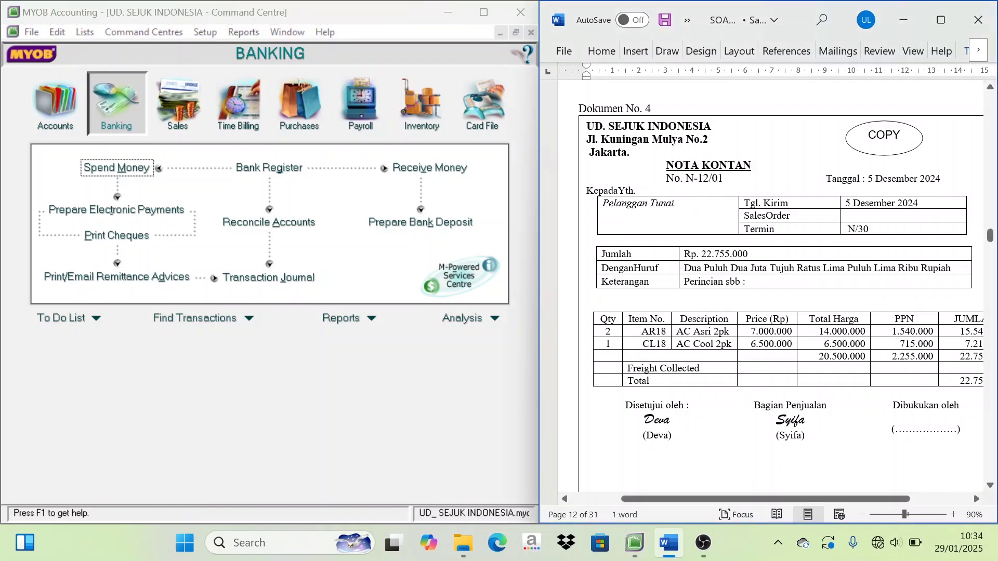
left_click_drag(714, 127, 596, 132)
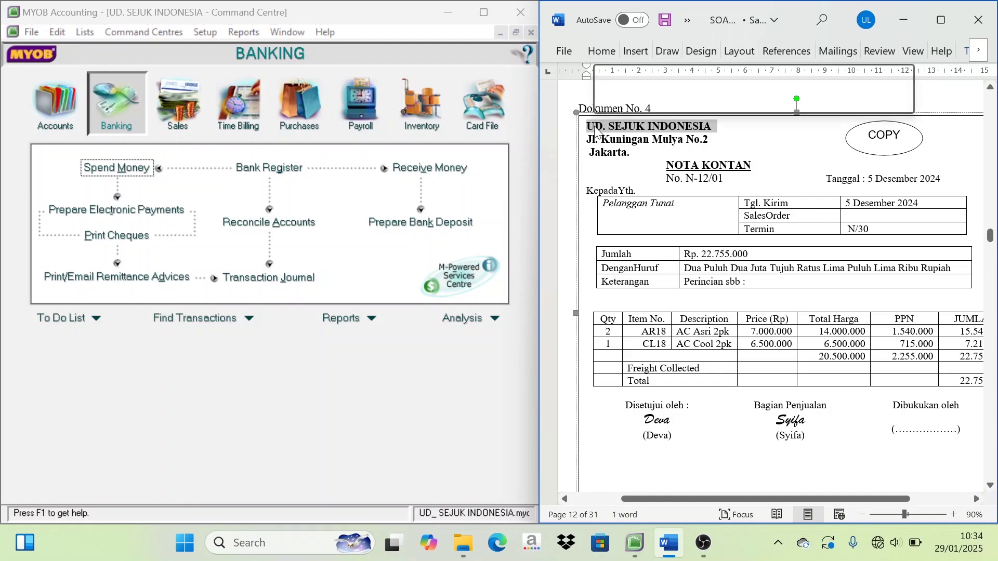
left_click(752, 165)
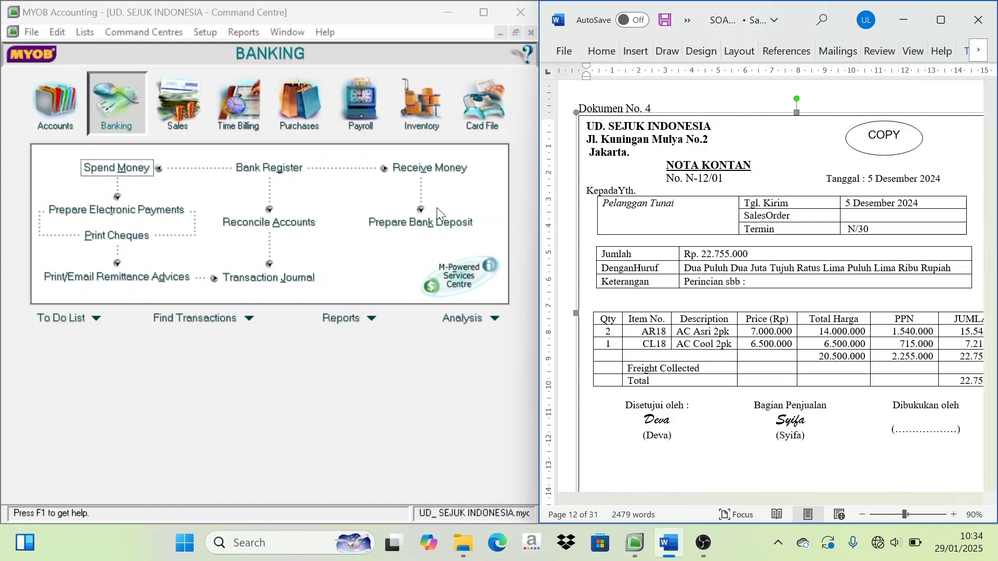
left_click(182, 125)
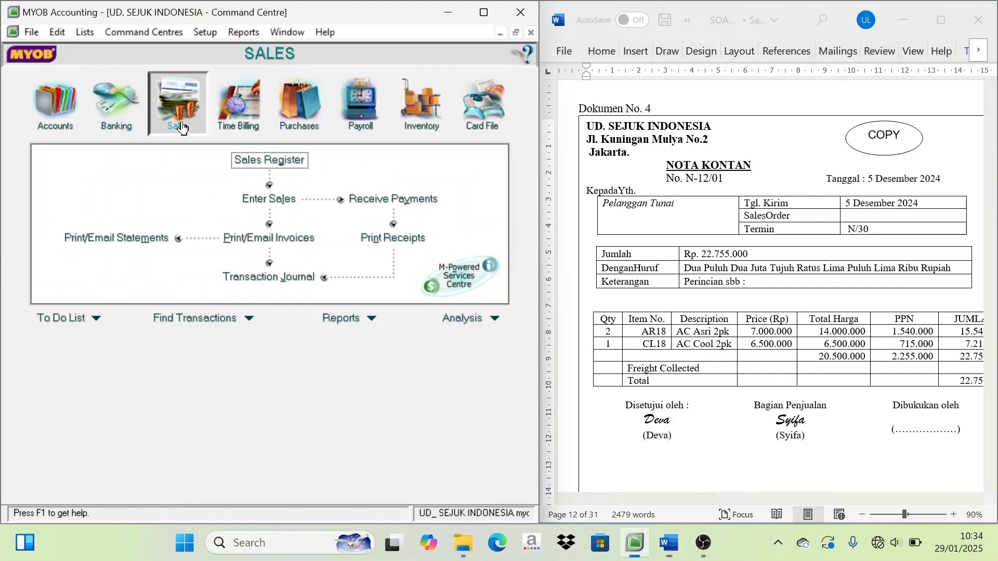
left_click(280, 202)
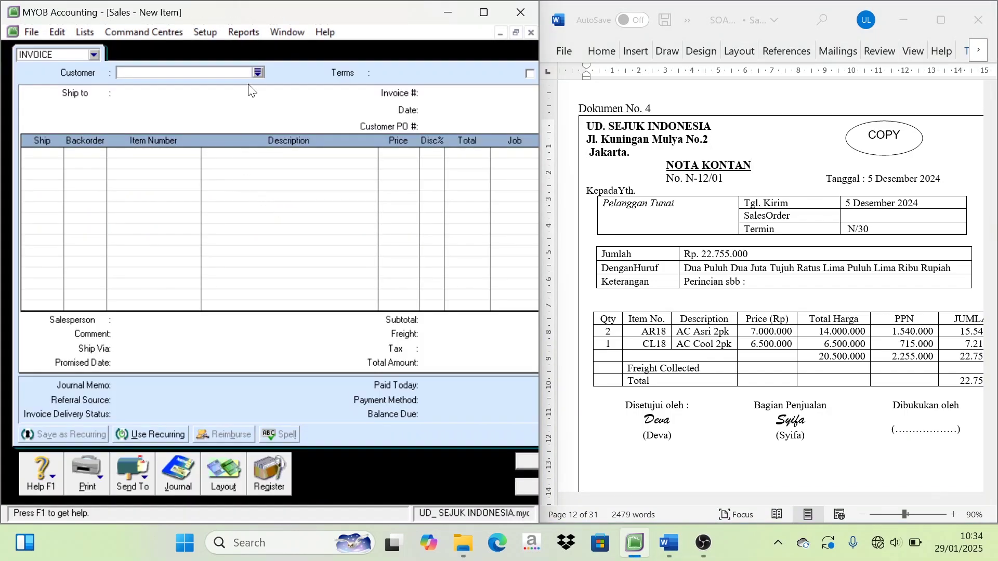
left_click(258, 72)
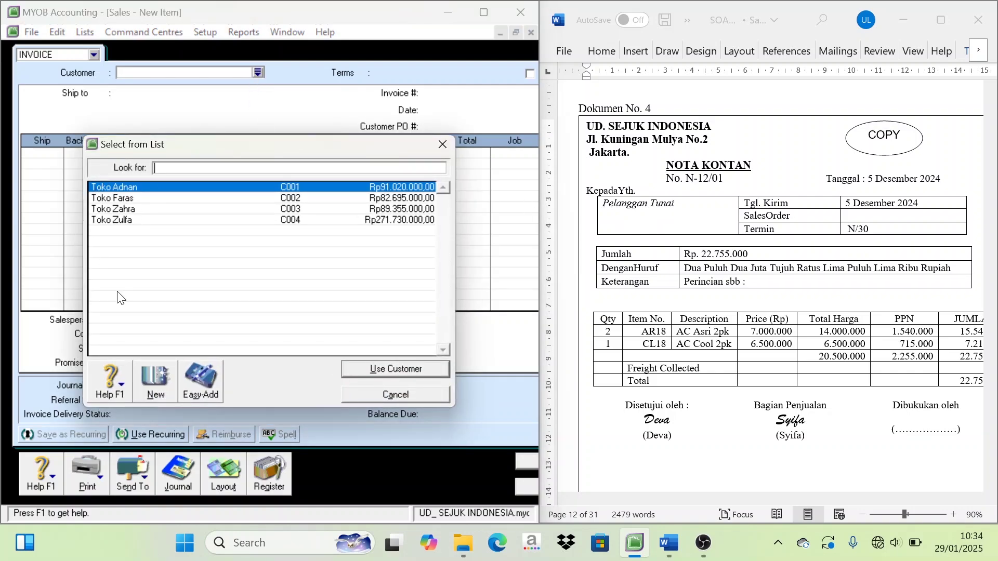
left_click(156, 384)
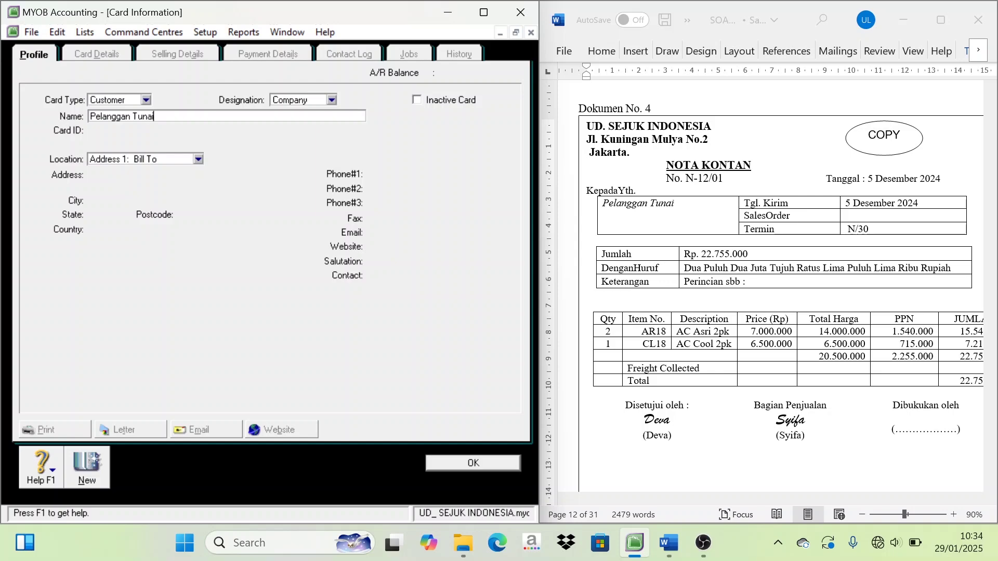
left_click(491, 466)
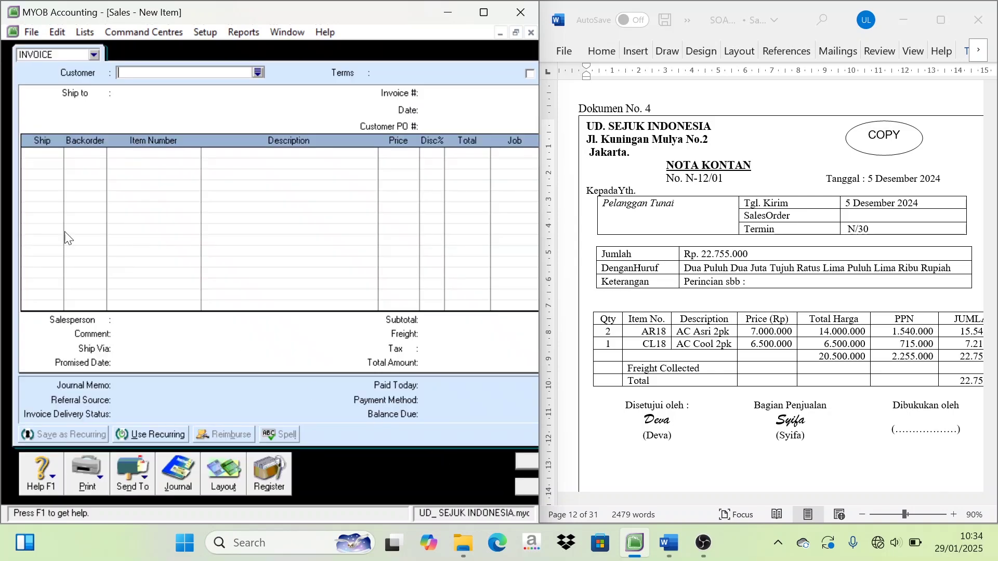
Select Pelanggan Tunai as the invoice's customer and set its credit terms to C.O.D
left_click(258, 73)
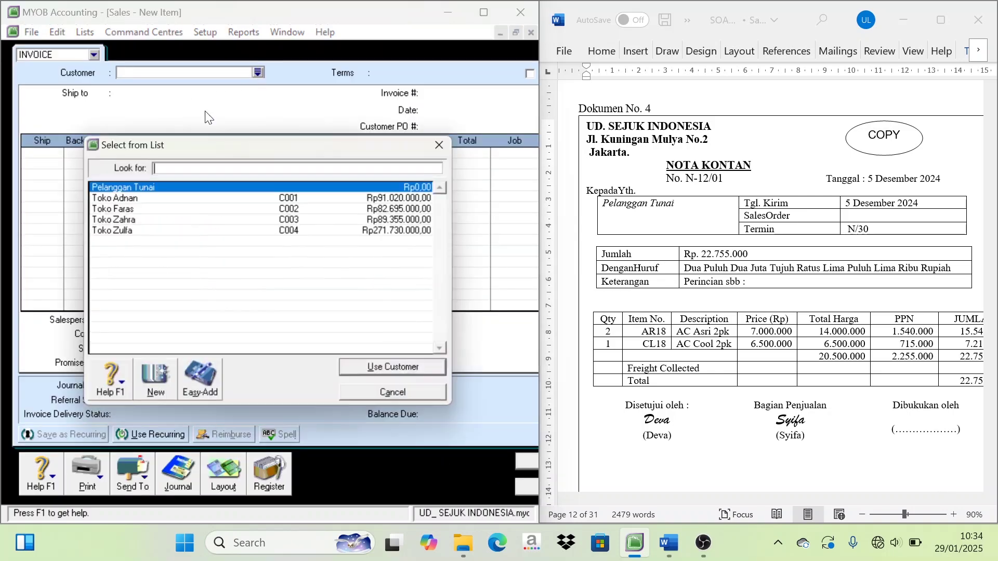
left_click(136, 200)
left_click(133, 188)
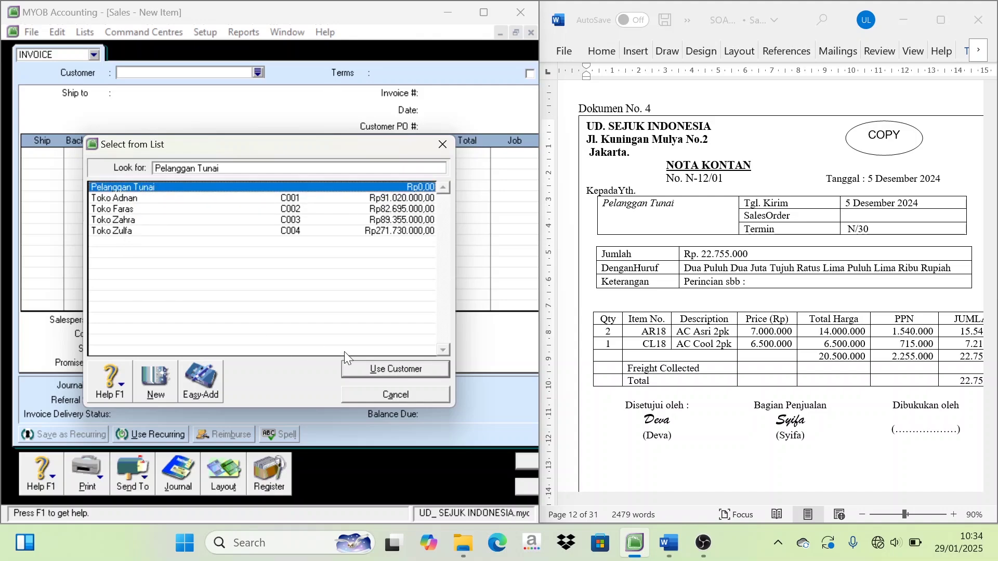
left_click(364, 369)
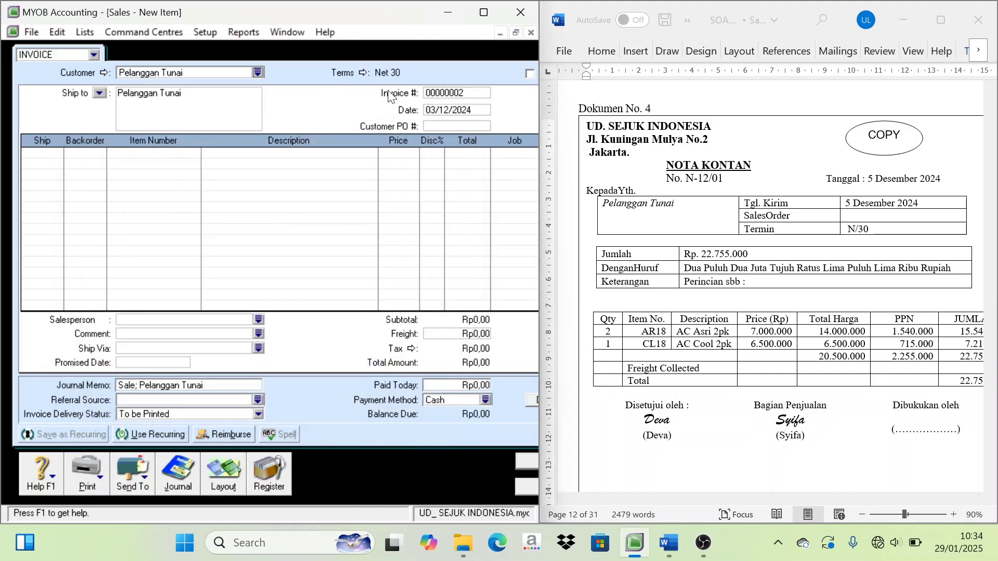
left_click(362, 73)
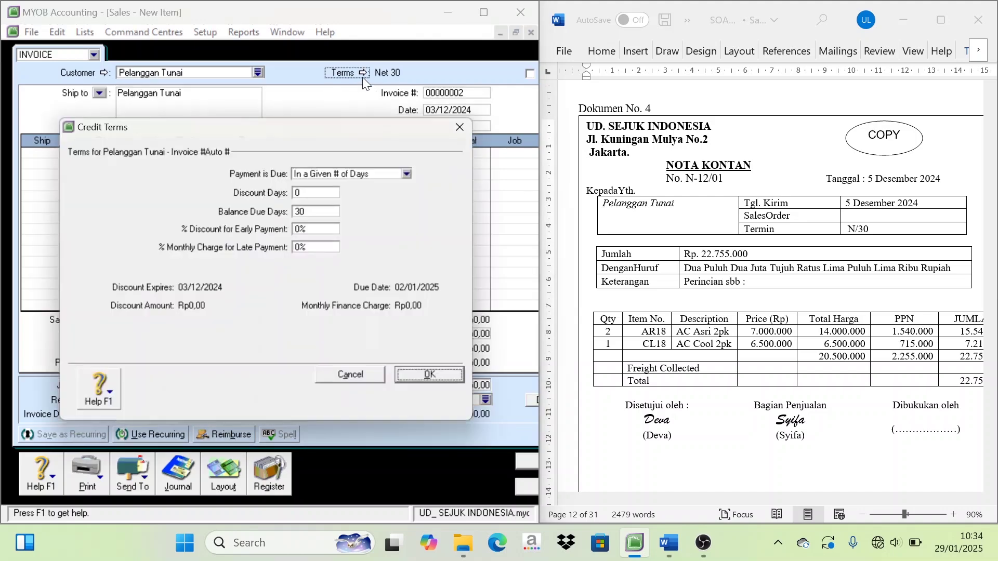
left_click(324, 174)
left_click(328, 186)
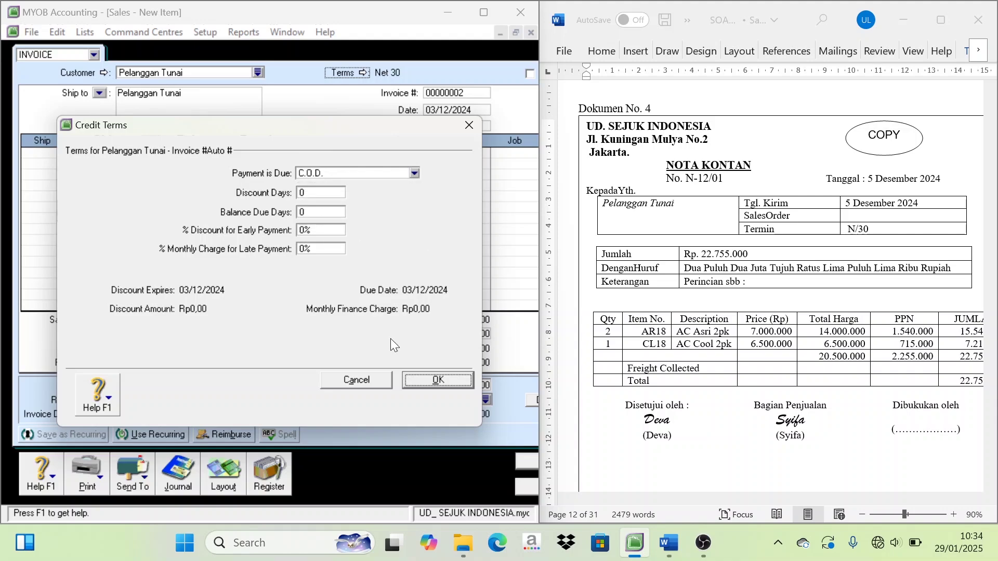
left_click(427, 384)
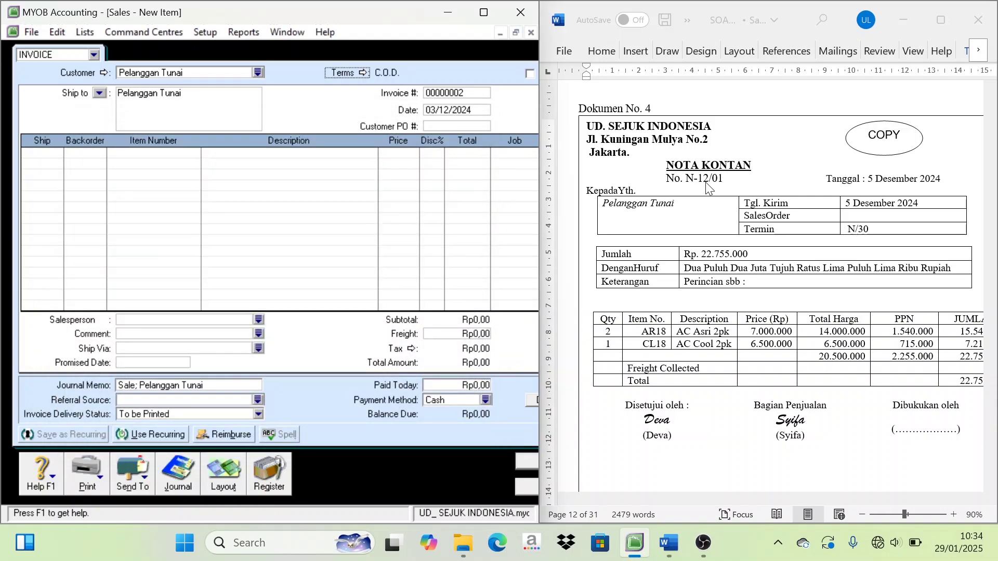
Number the sales invoice N-12/01, copied from the source note, and date it 5/12/2024
left_click(723, 178)
left_click_drag(723, 179, 684, 178)
key("ctrl+c")
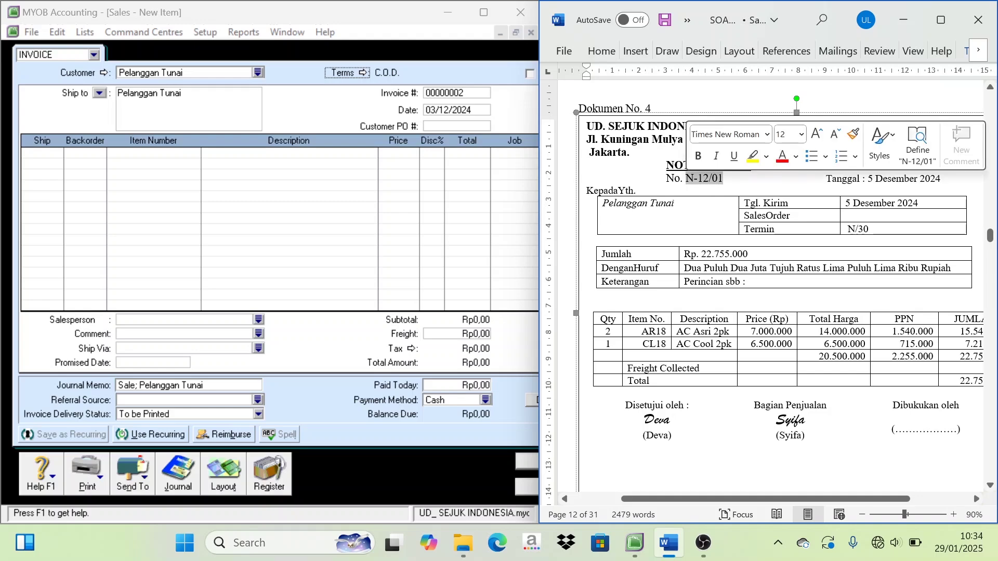
left_click(466, 95)
key("ctrl+v")
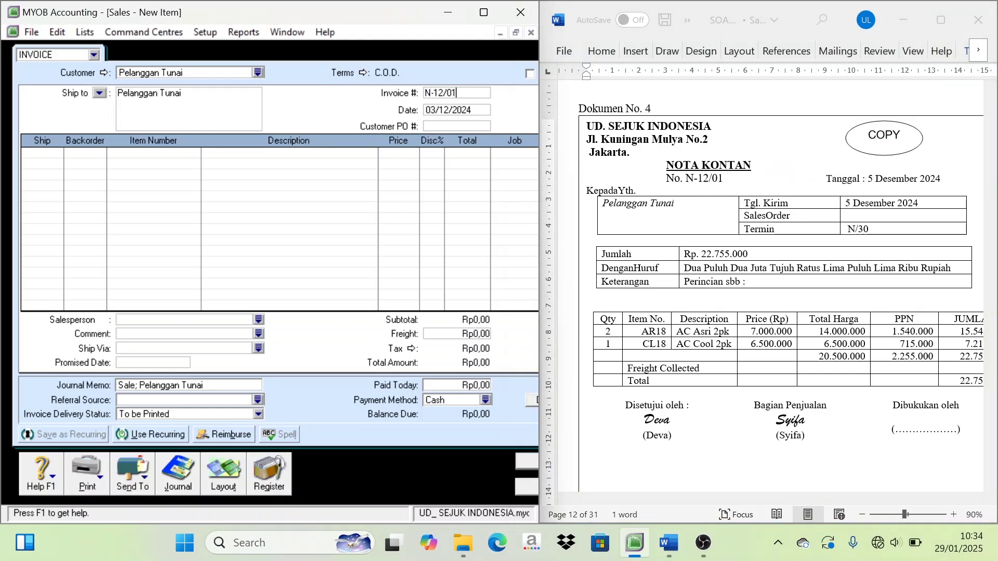
left_click(487, 113)
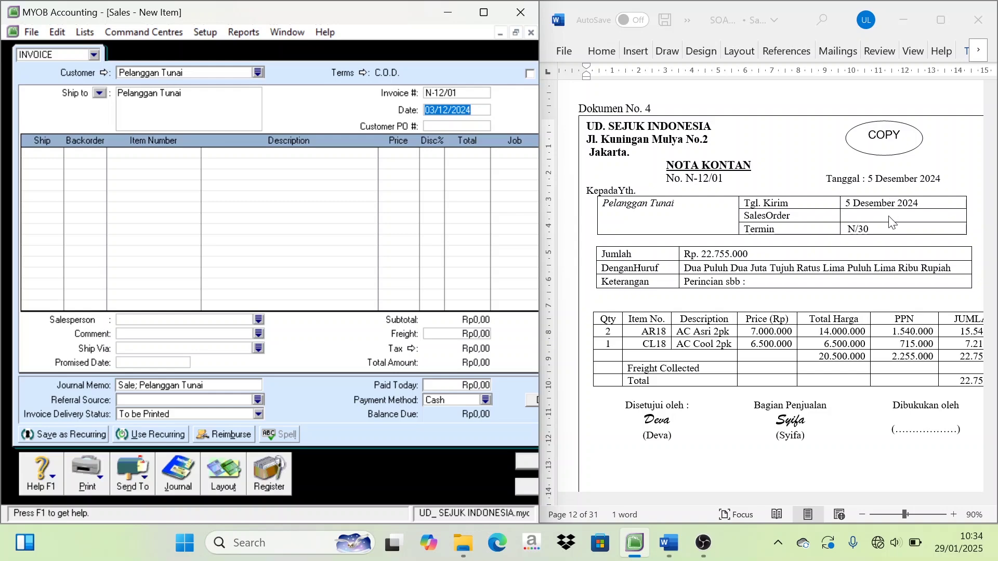
type("5/1")
Fill the invoice's first line with 2 units of item AR18 (AC Asri 2pk) at a price of Rp7.000.000
left_click(46, 154)
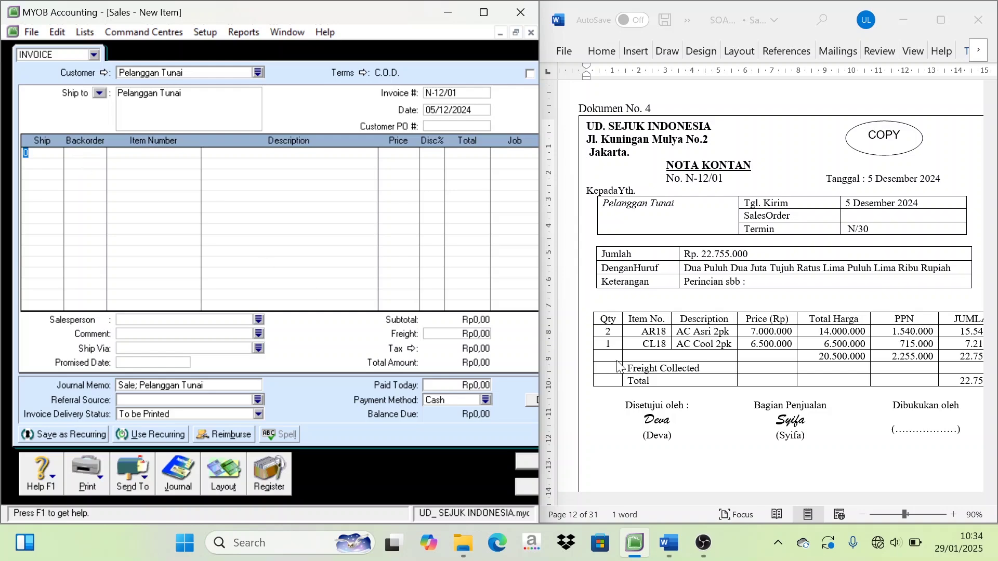
type("2")
key("Tab")
key("Tab")
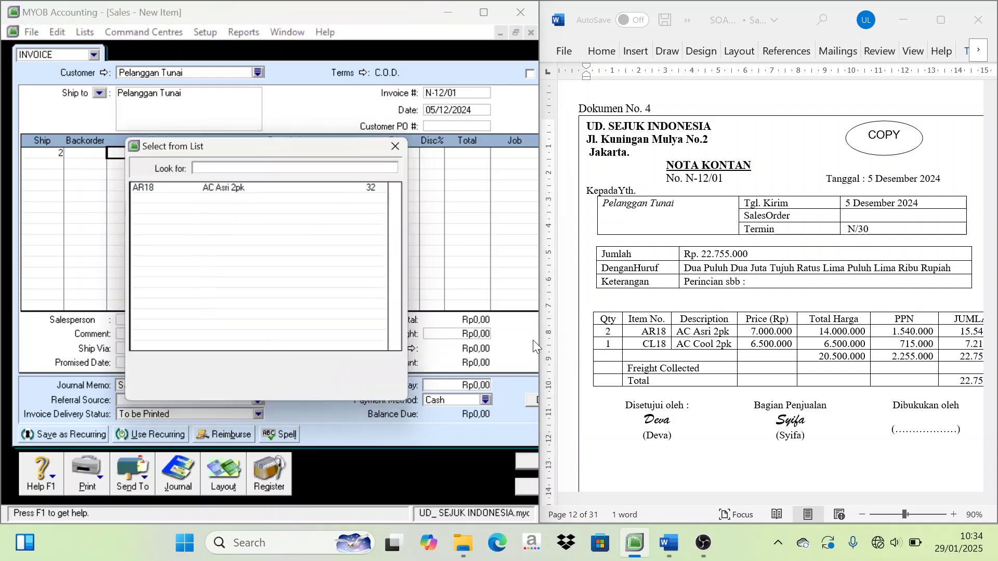
type("AR18")
key("Return")
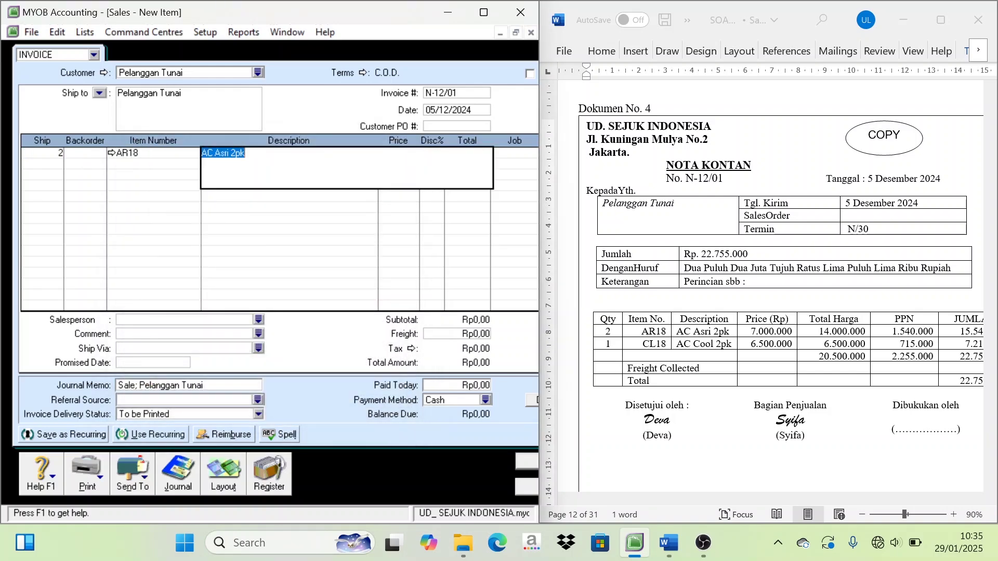
key("Tab")
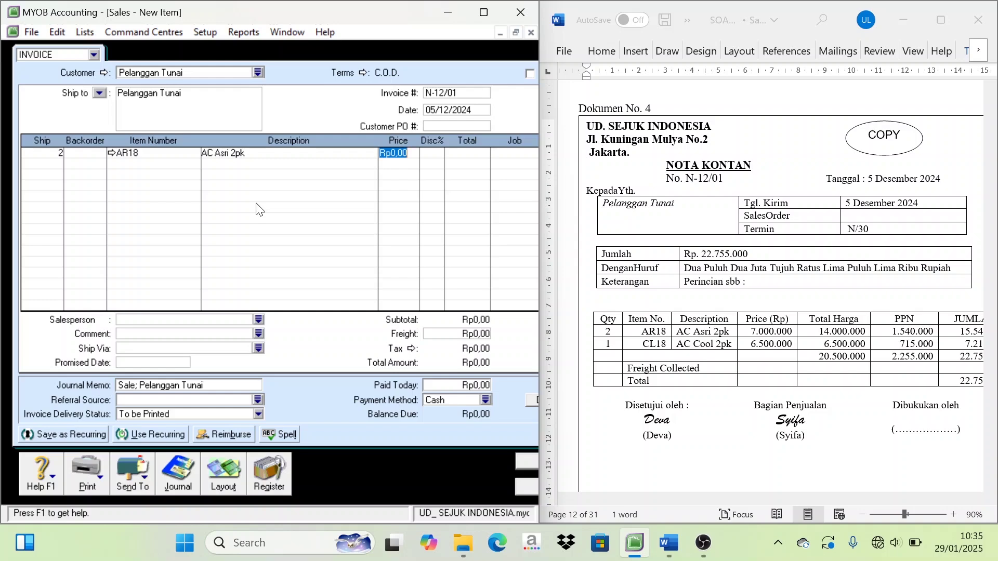
type("7000000")
Fill the invoice's second line with 1 unit of item CL18 (AC Cool 2pk) at a price of Rp6.500.000
left_click(53, 168)
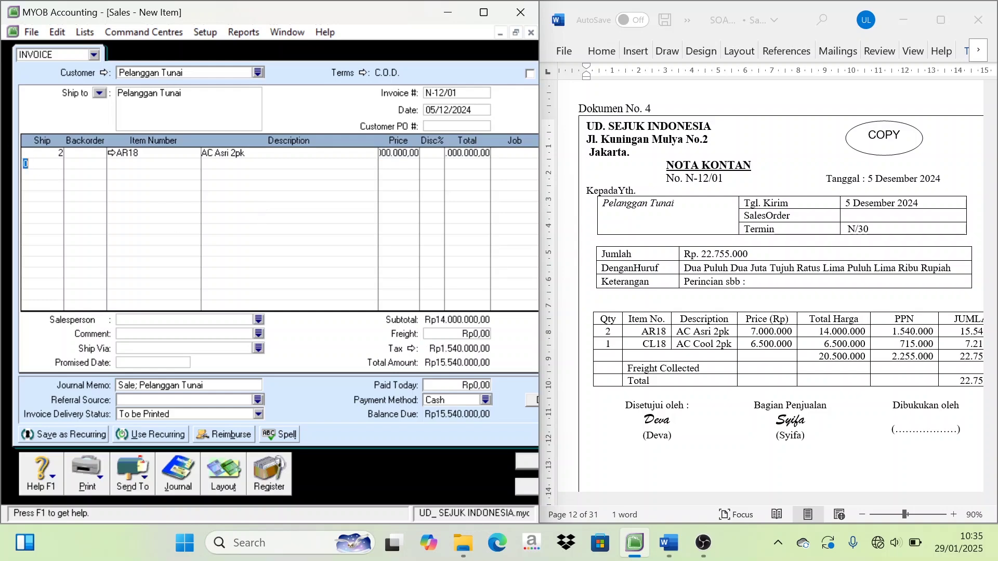
key("Tab")
key("Tab")
key("Tab")
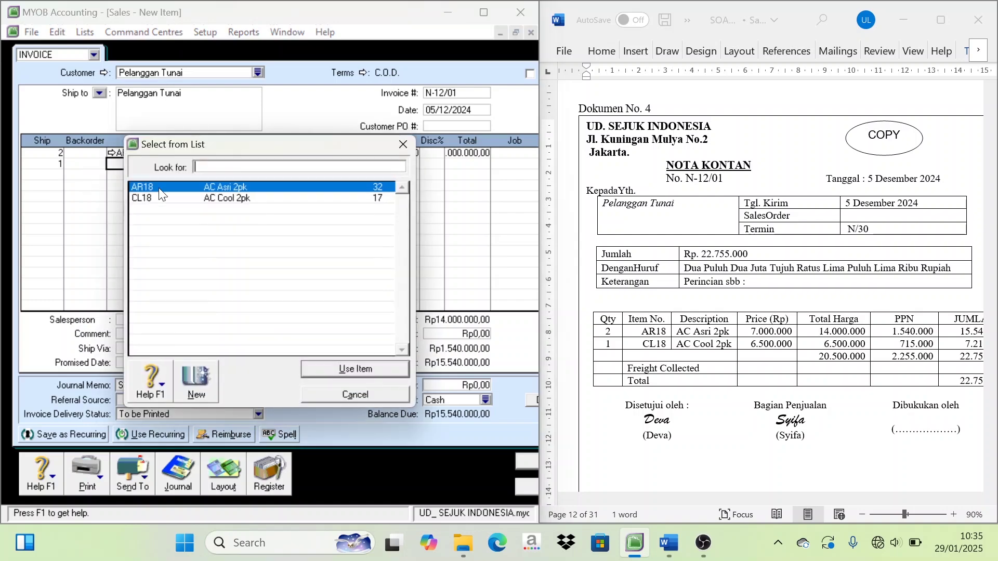
double_click(223, 198)
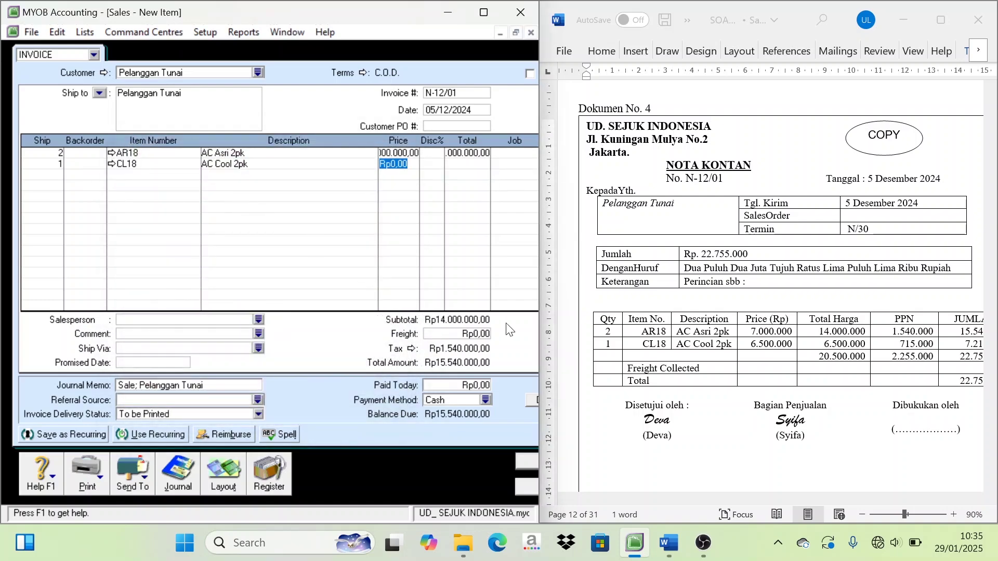
type("6500000")
key("Tab")
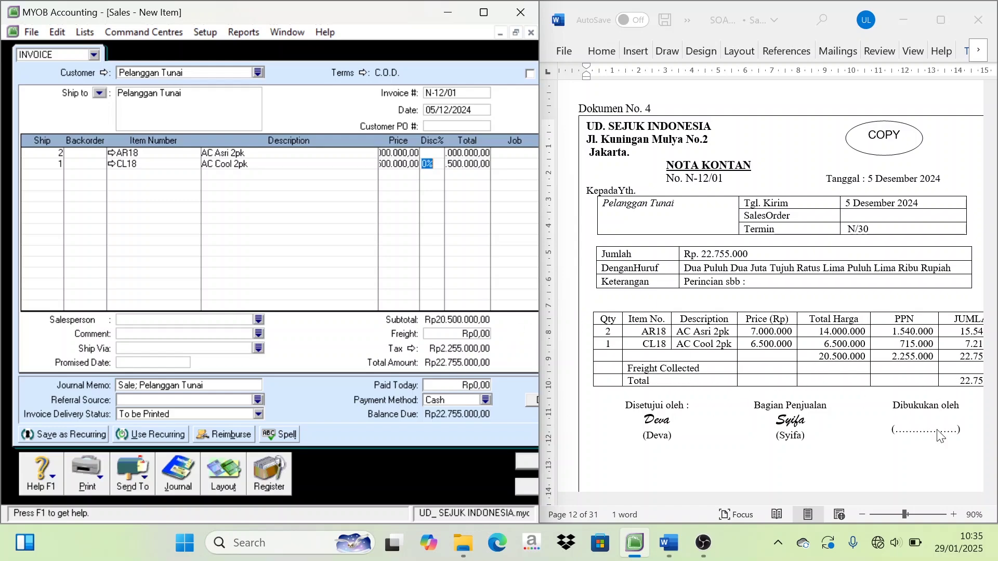
Check the total in the source note and enter Rp22.755.000 as the amount paid today on the invoice
left_click(858, 504)
left_click_drag(859, 500, 885, 500)
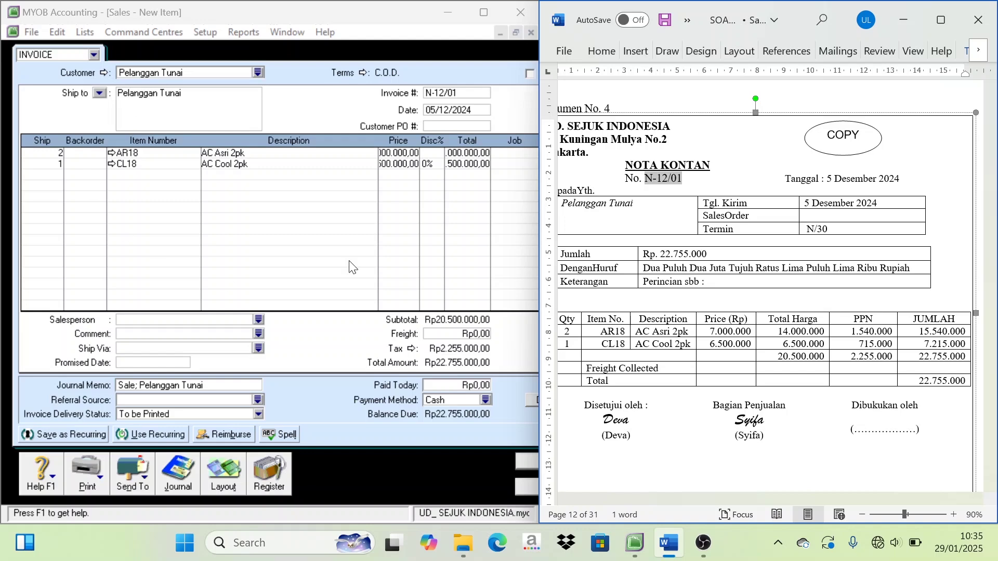
left_click(471, 392)
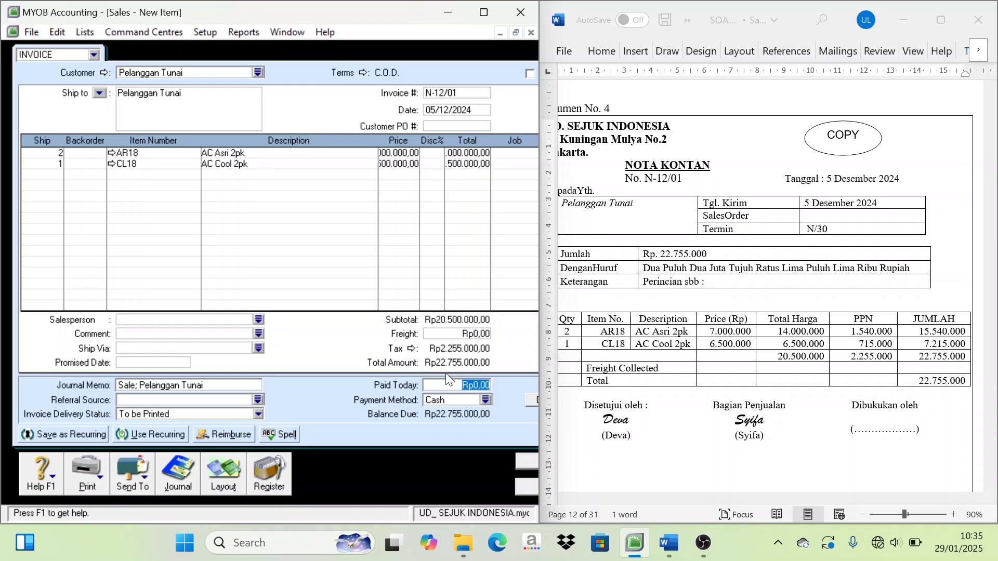
type("22755000")
key("Tab")
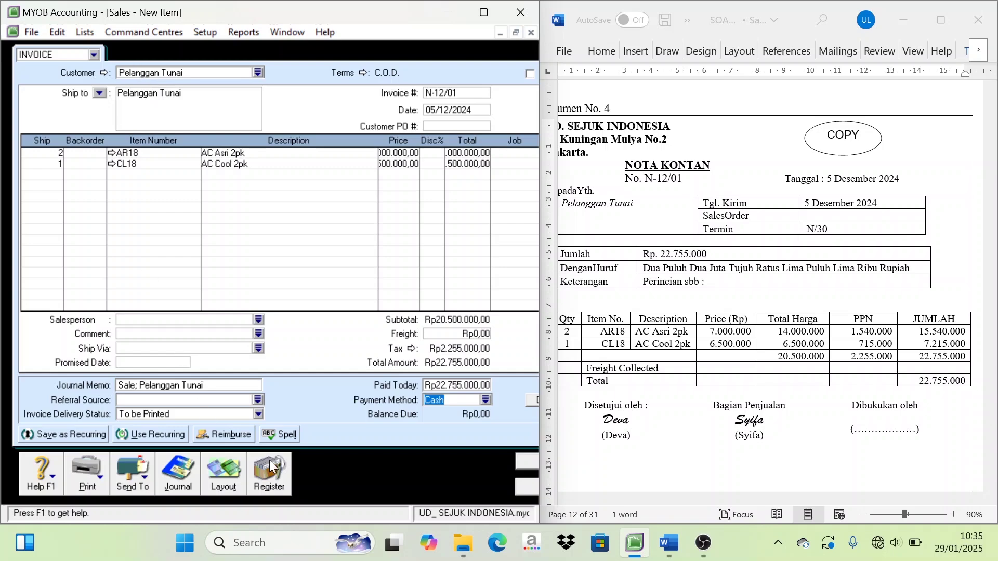
Record the cash sale, ignoring all spelling suggestions for the word Asri
left_click_drag(538, 357, 575, 356)
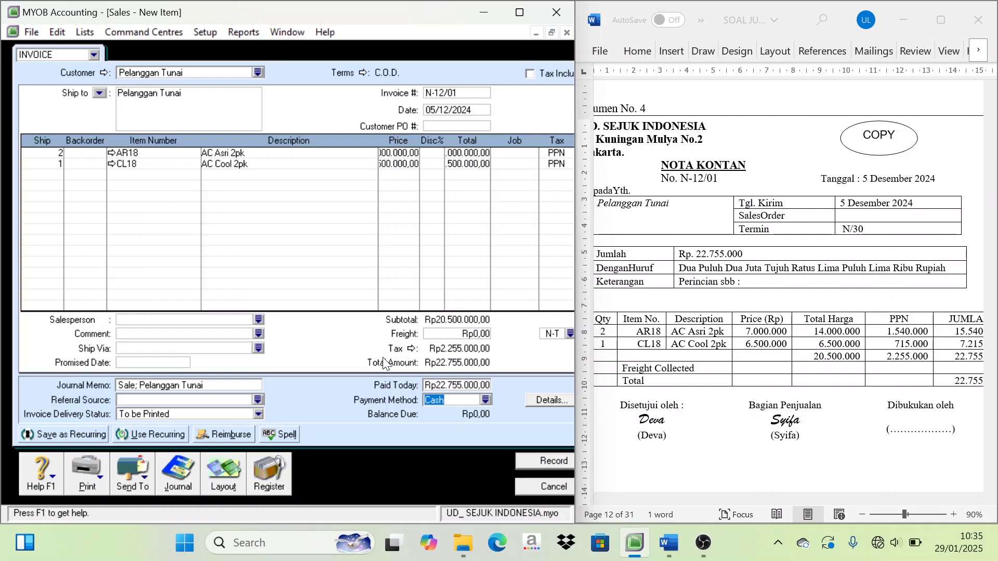
left_click(538, 460)
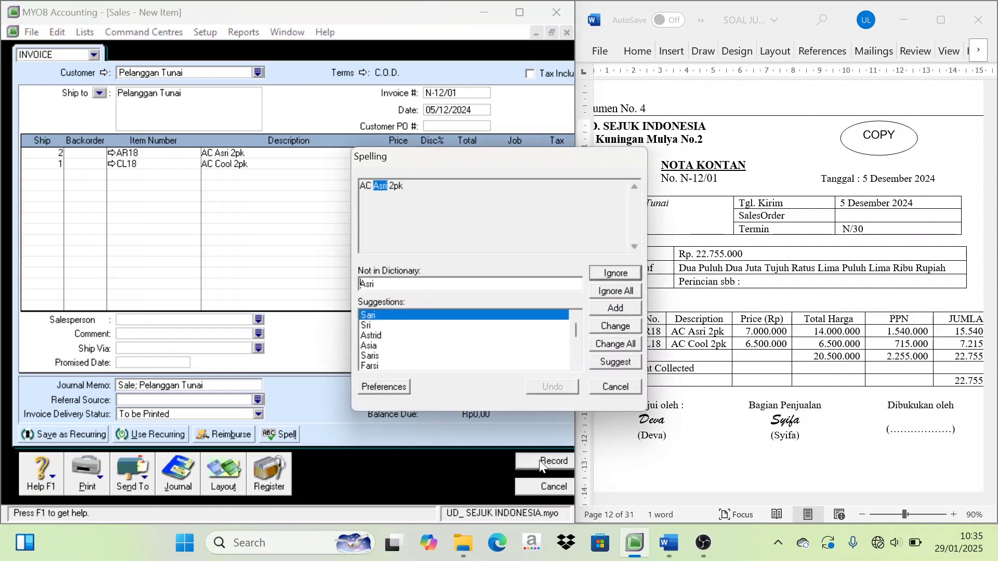
left_click(621, 291)
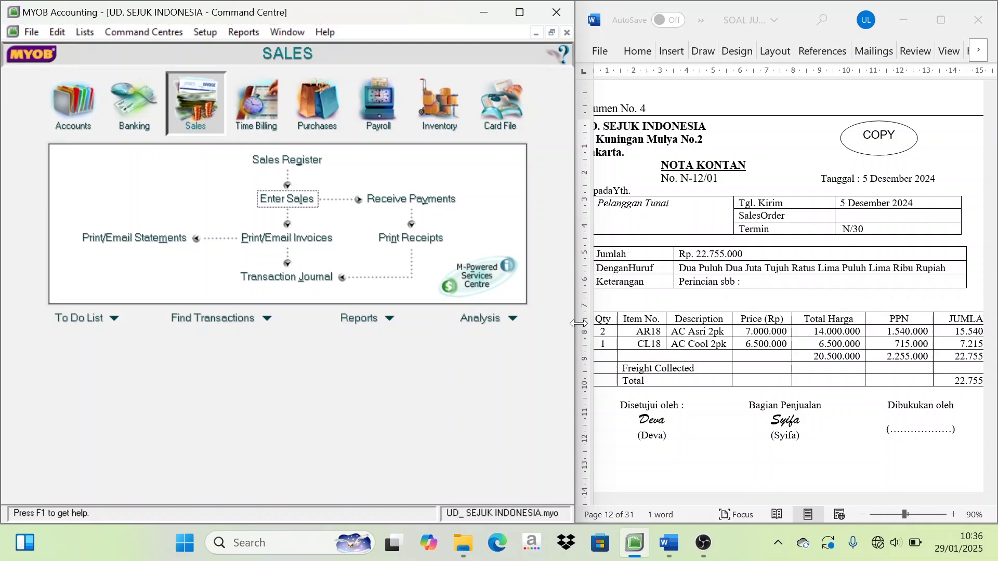
Find Dokumen No. 5 in the source file and start a new purchase bill with PT Rama Jaya as the supplier
left_click_drag(575, 330, 521, 329)
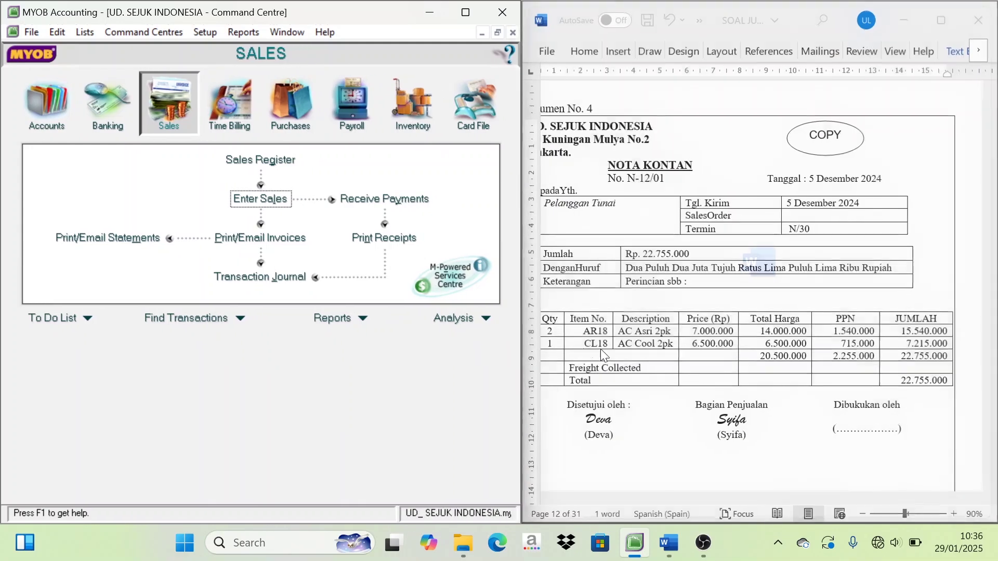
left_click(696, 483)
left_click_drag(670, 499, 646, 499)
scroll(629, 455, "down", 10)
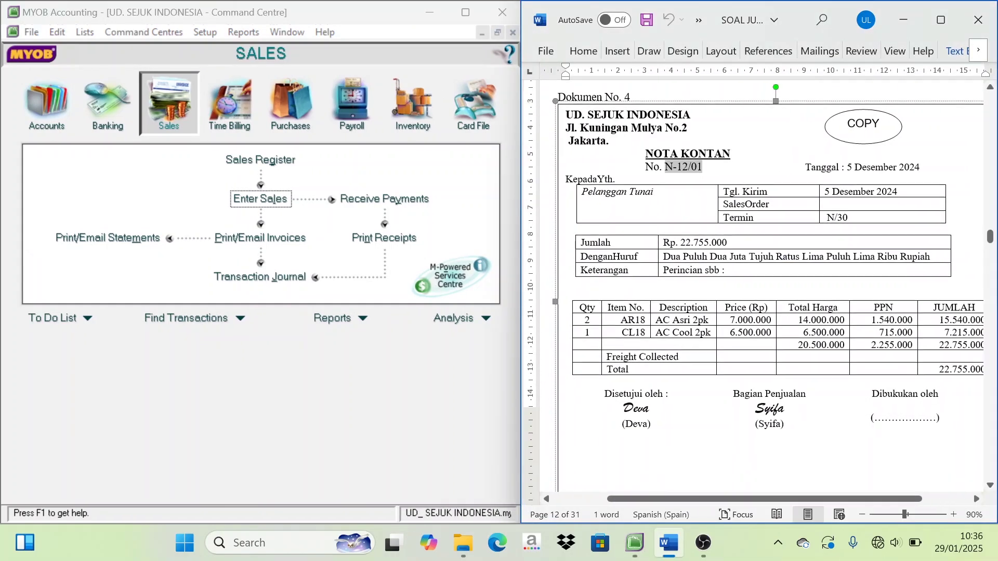
scroll(628, 451, "down", 4)
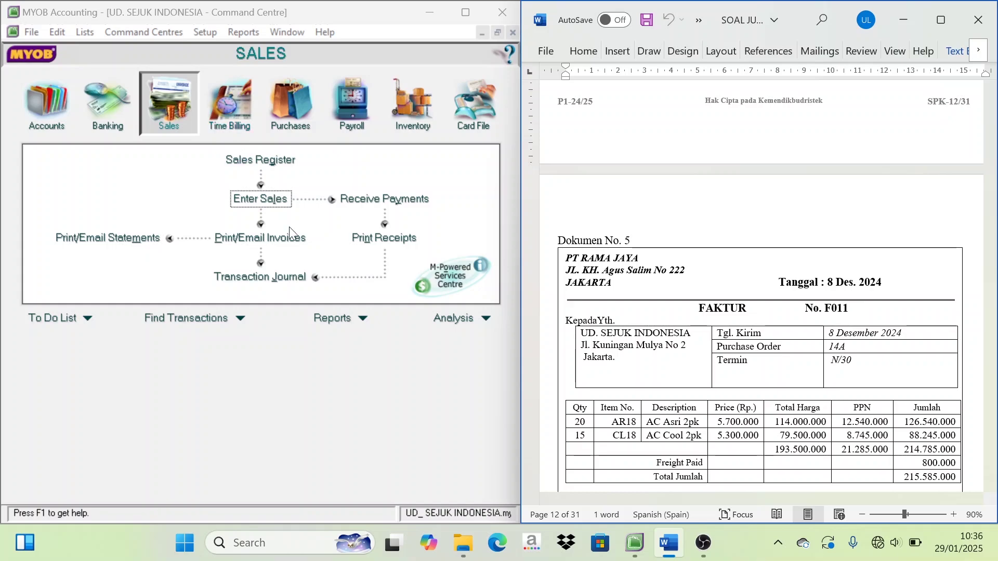
left_click(297, 123)
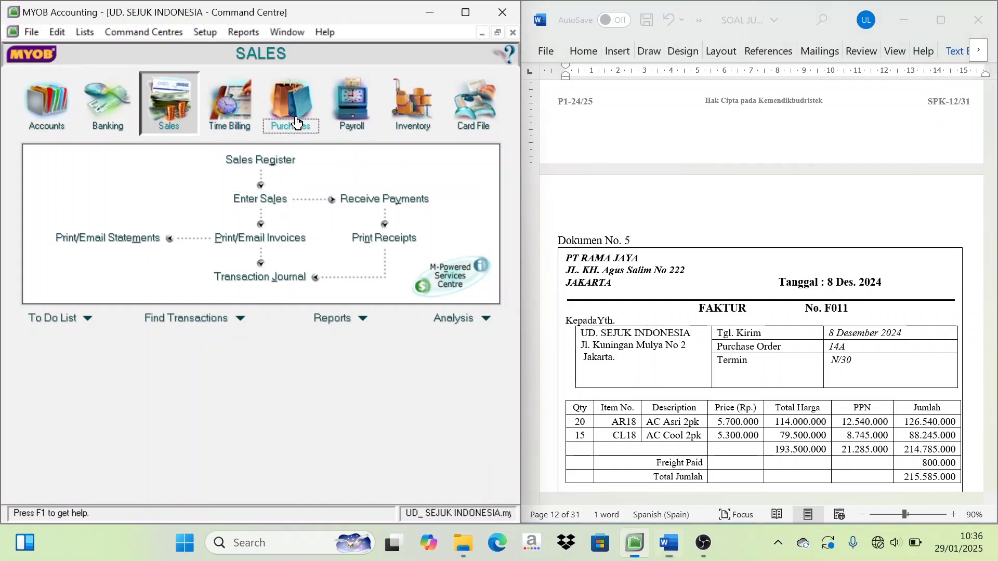
left_click(267, 198)
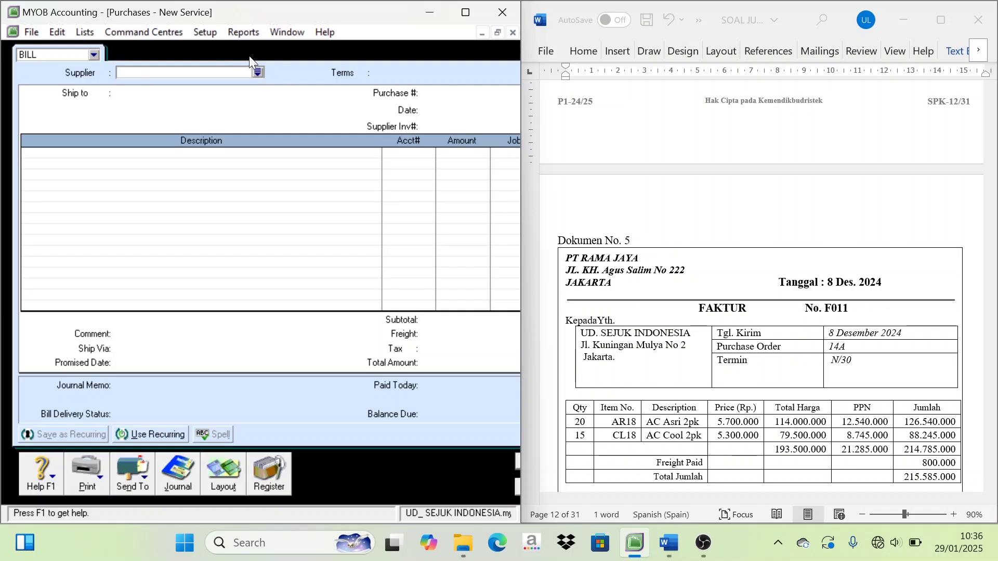
left_click(259, 74)
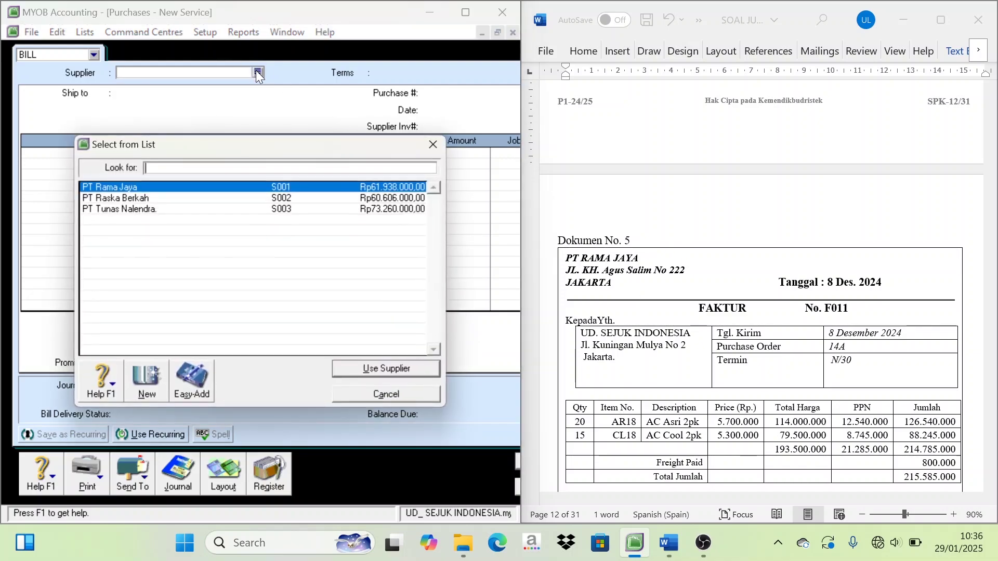
left_click(141, 197)
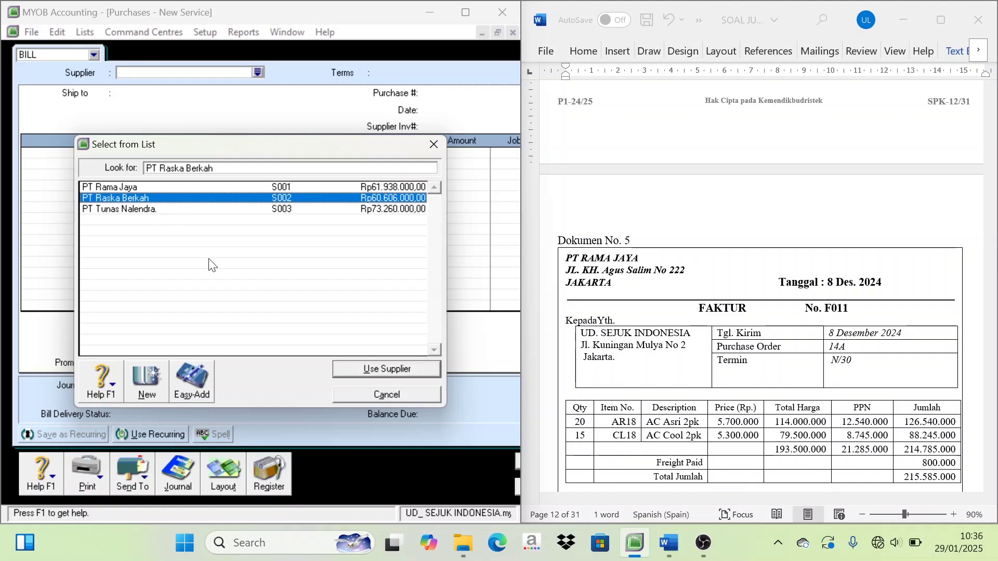
left_click(134, 187)
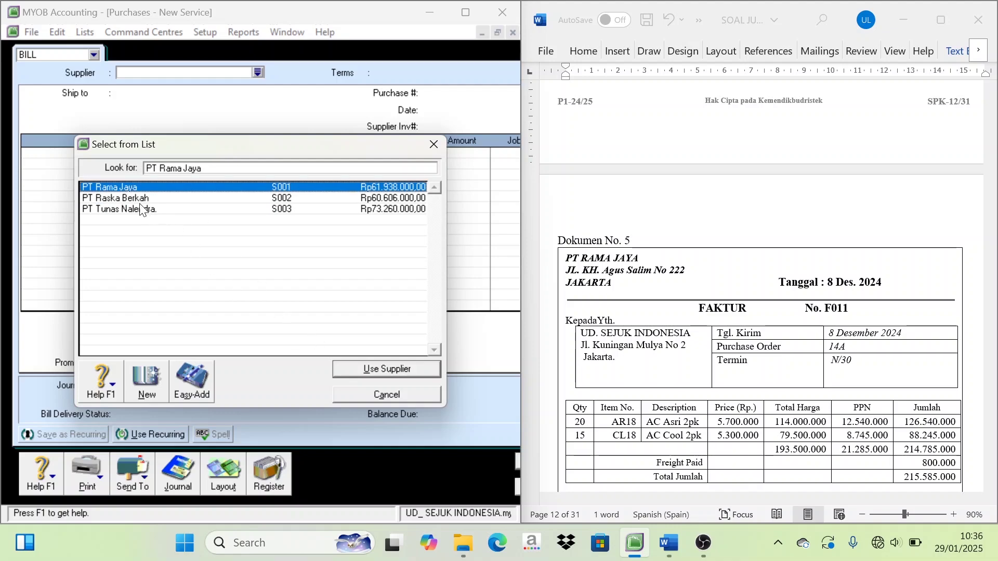
left_click(419, 375)
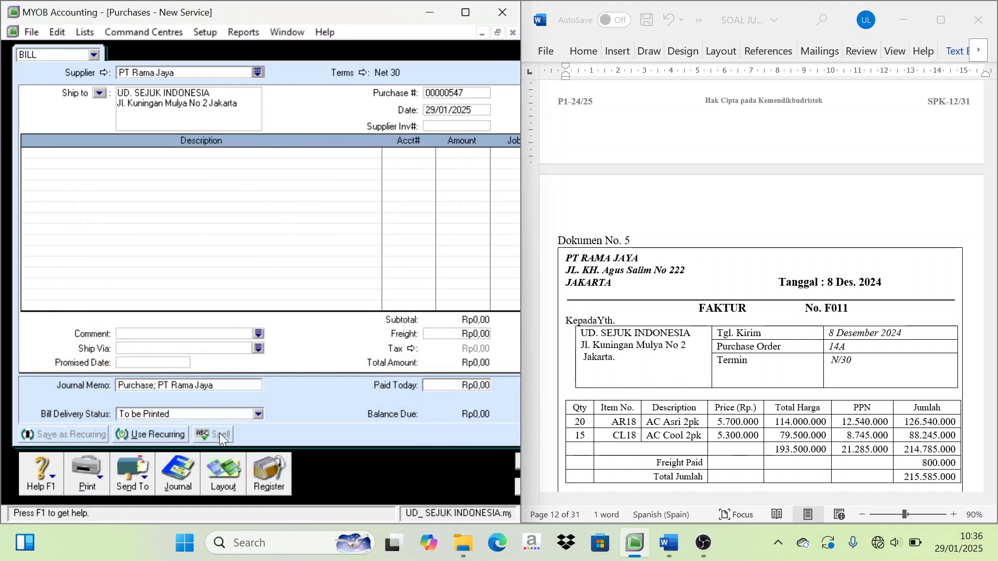
Change the purchase bill's layout to Item
left_click(225, 474)
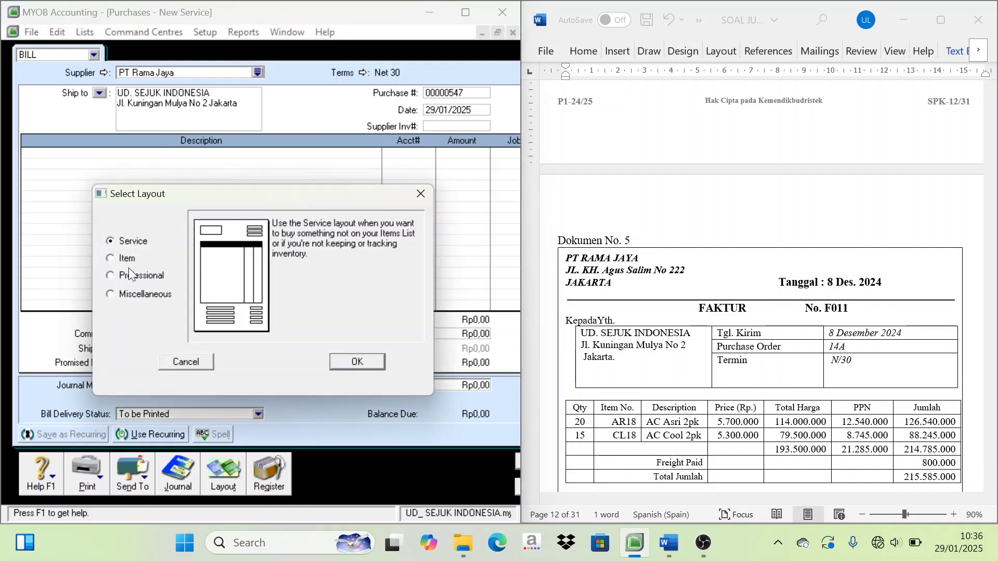
left_click(126, 260)
left_click(359, 363)
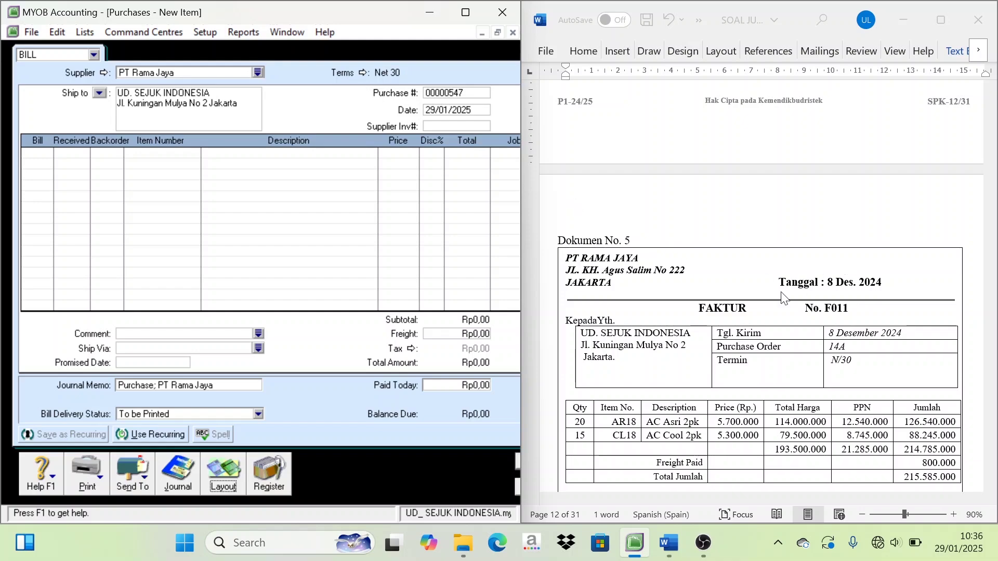
Enter F011 from the supplier's invoice as the purchase number and date the bill 8/12/2024
left_click(860, 323)
left_click_drag(859, 311, 859, 313)
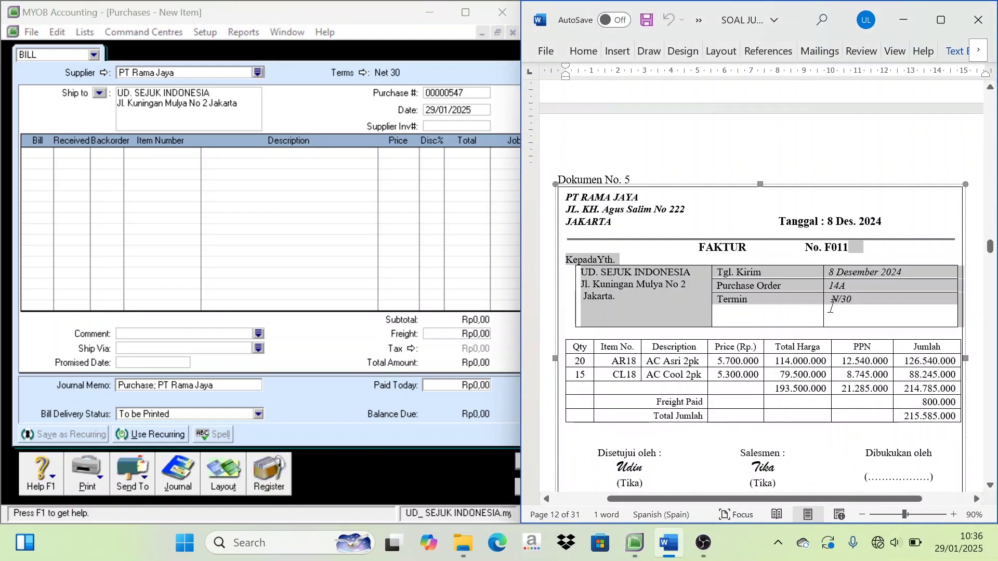
left_click(826, 222)
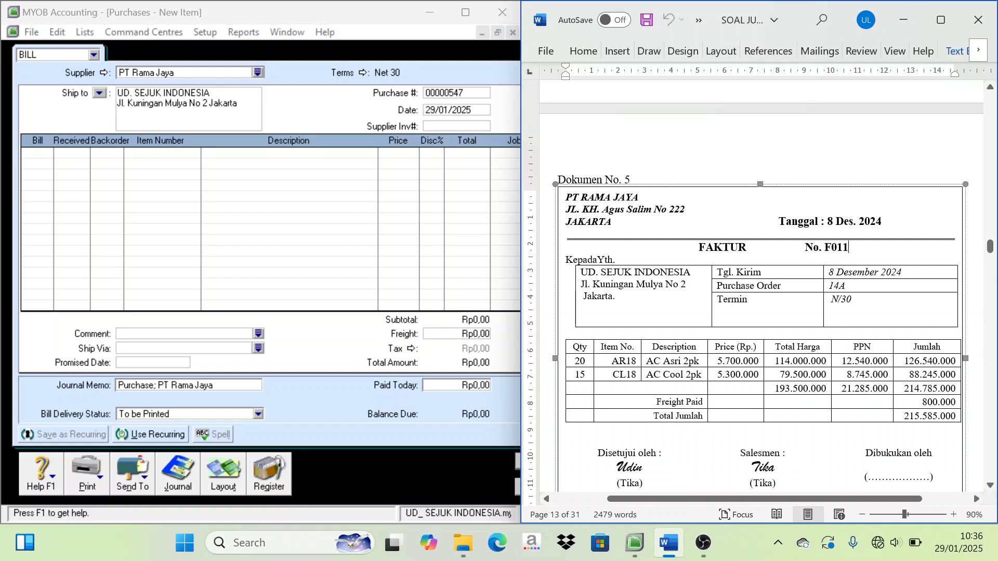
double_click(836, 247)
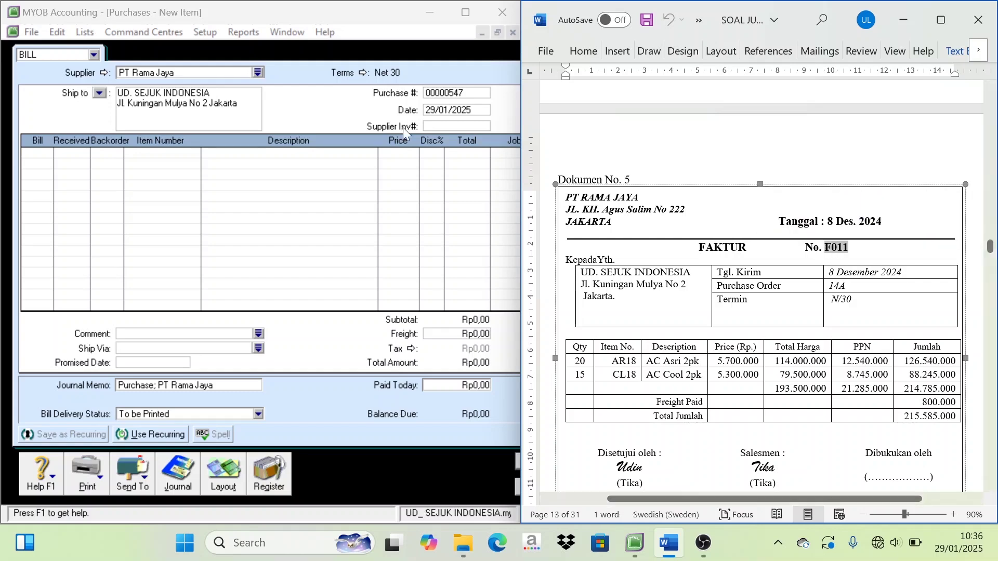
left_click(443, 94)
type("F011")
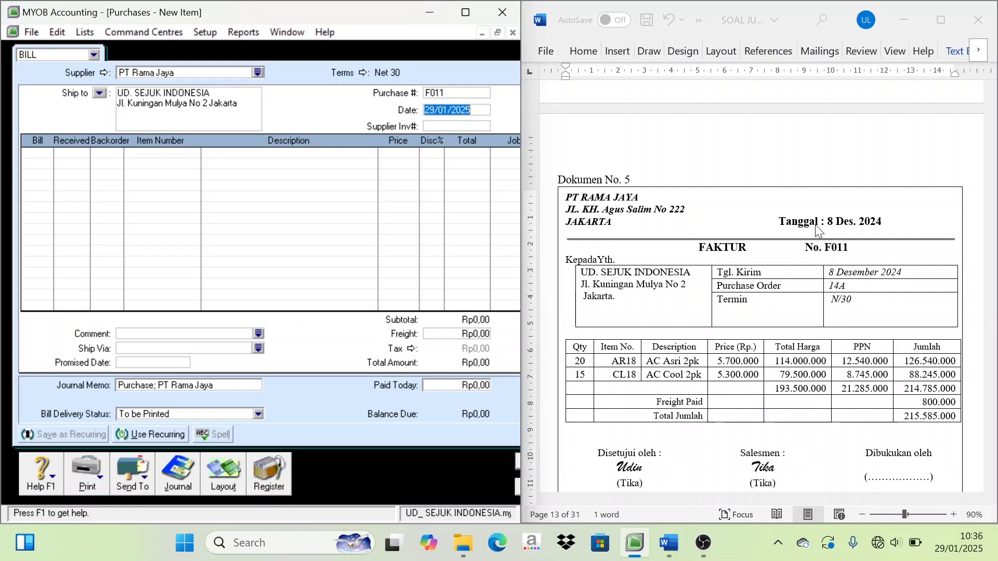
type("8/1")
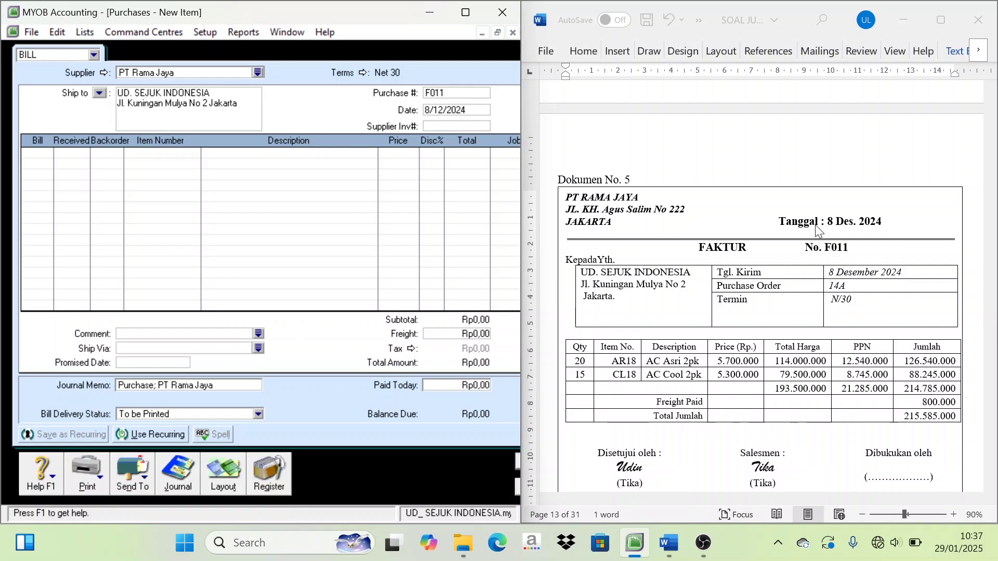
Fill the bill's first line with 20 units of item AR18 (AC Asri 2pk) at a price of 5700000
left_click(41, 157)
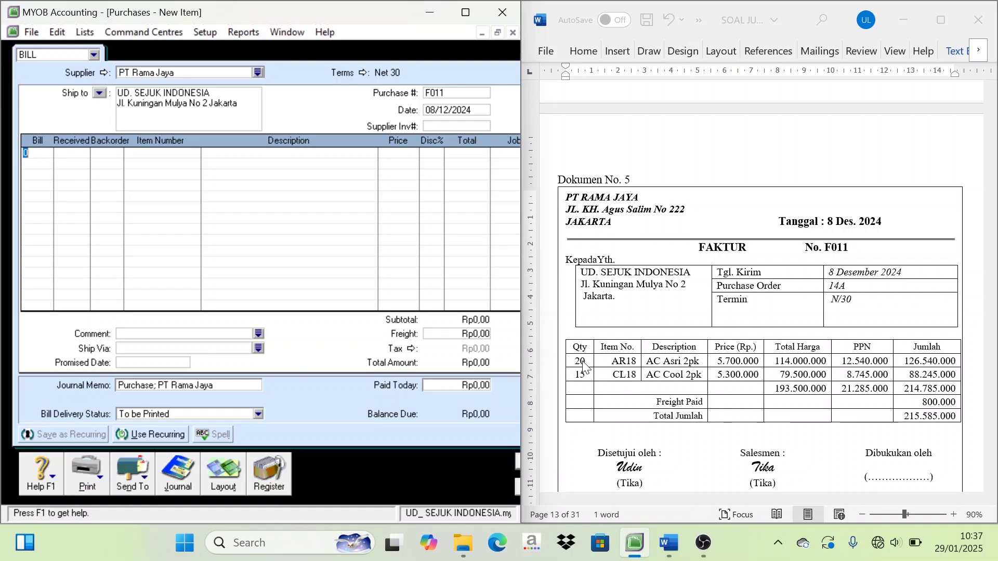
type("20")
key("Tab")
key("Tab")
key("Tab")
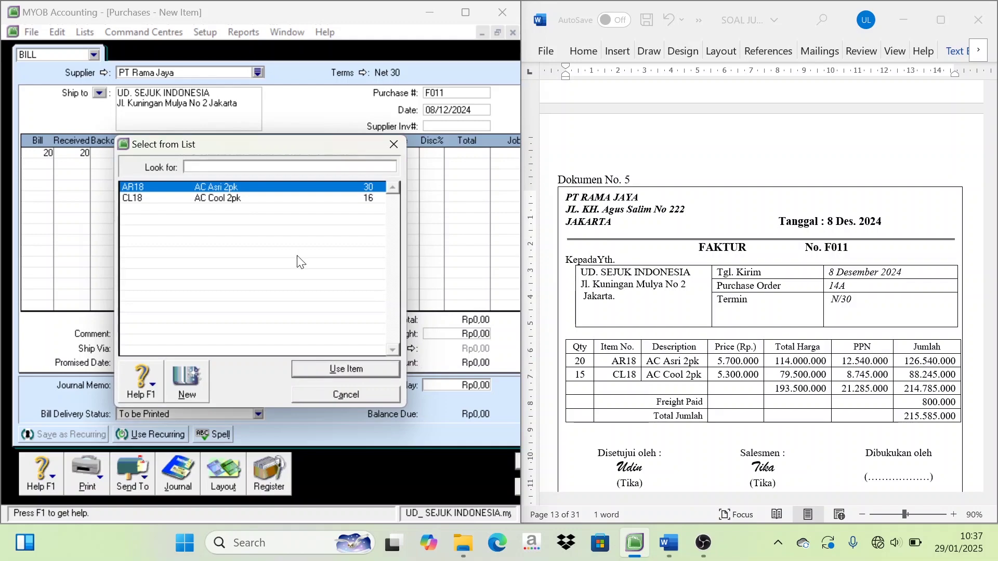
double_click(227, 185)
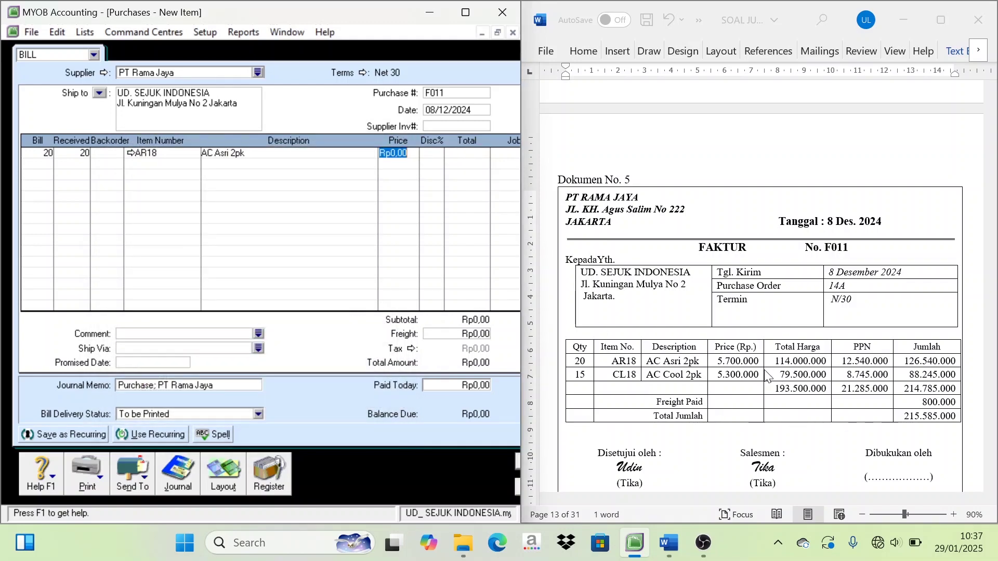
type("5700000")
key("Tab")
Fill the bill's second line with 15 units of item CL18 (AC Cool 2pk) at a price of 5300000
left_click(46, 163)
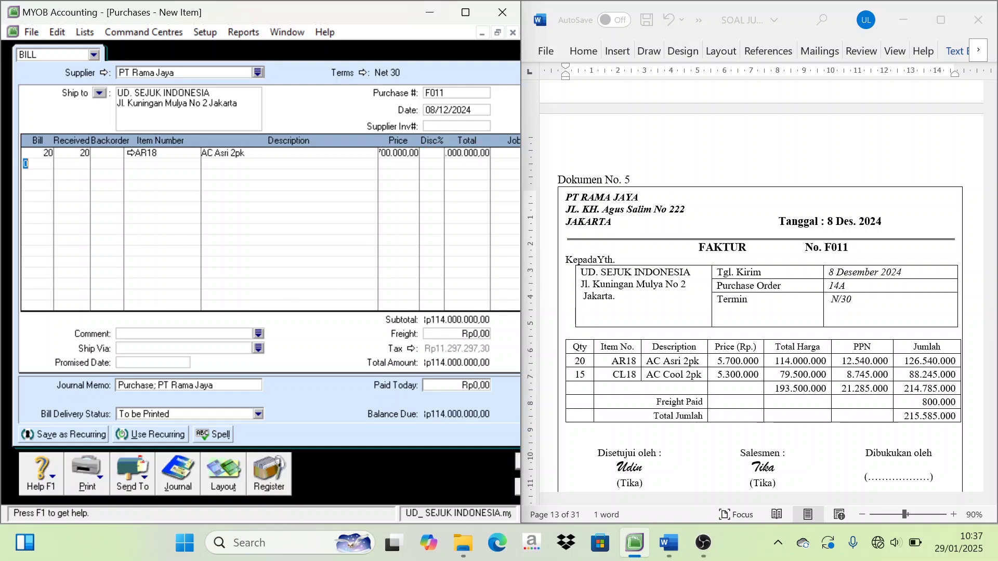
type("15")
key("Tab")
key("Tab")
key("Tab")
double_click(206, 201)
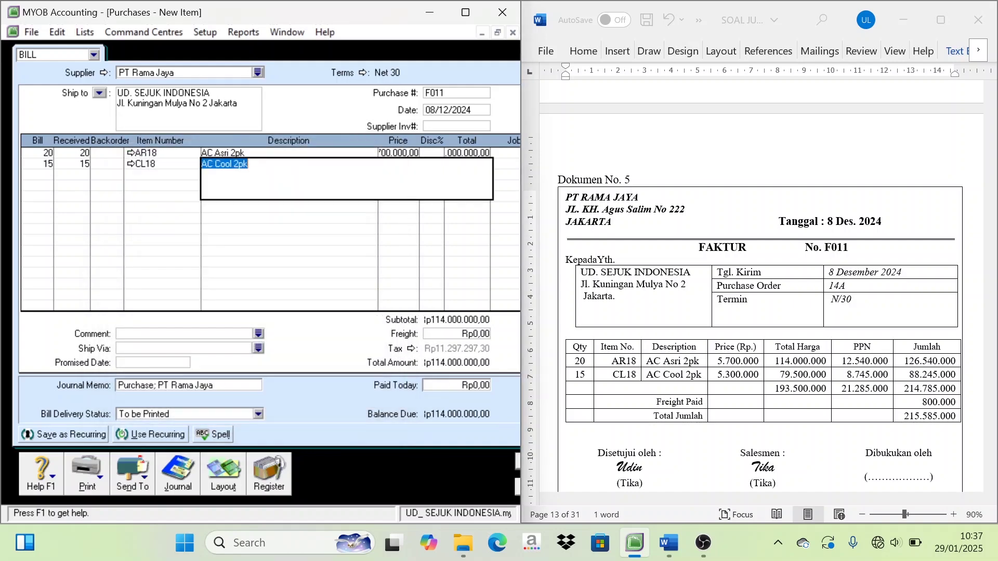
key("Tab")
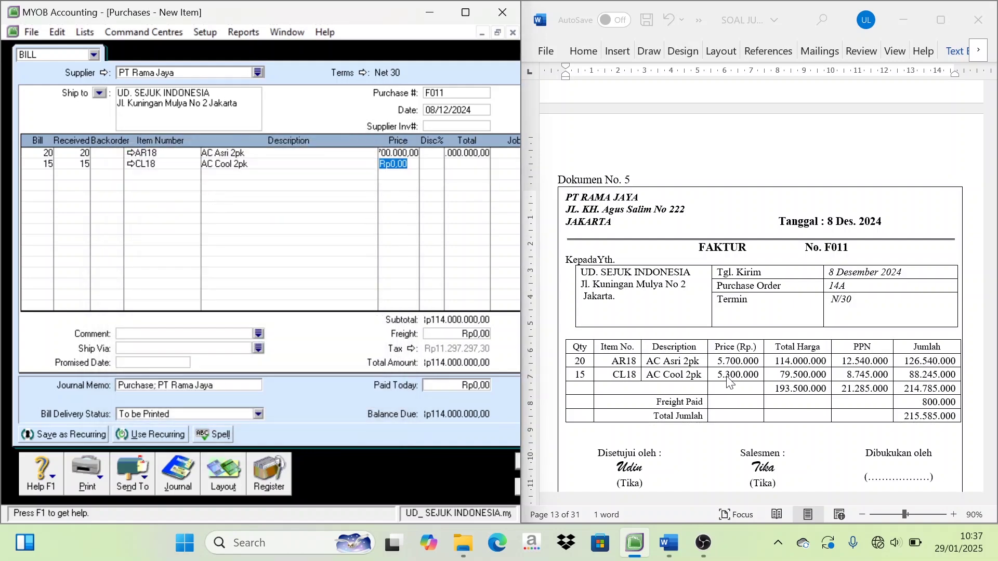
type("53000")
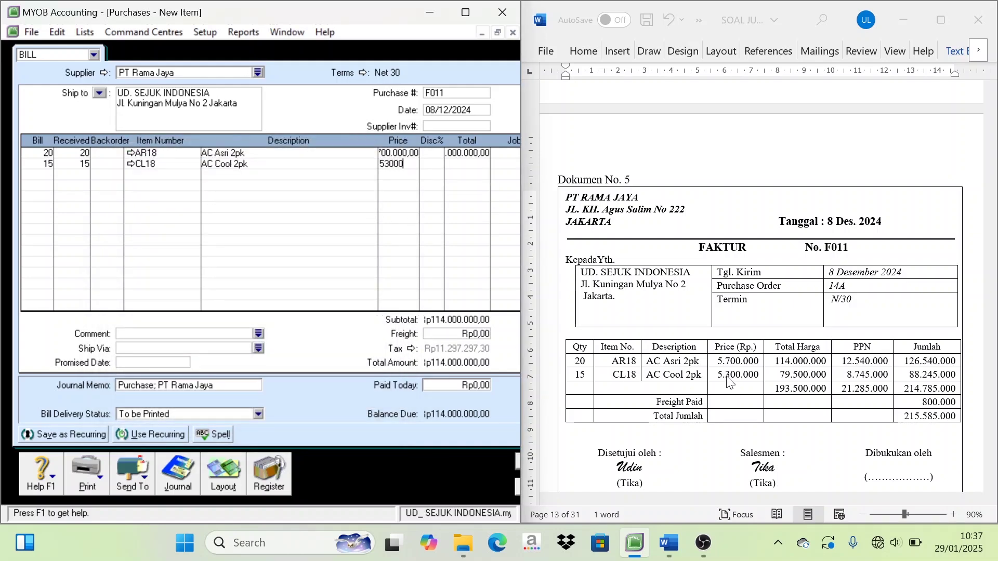
type("00")
key("Tab")
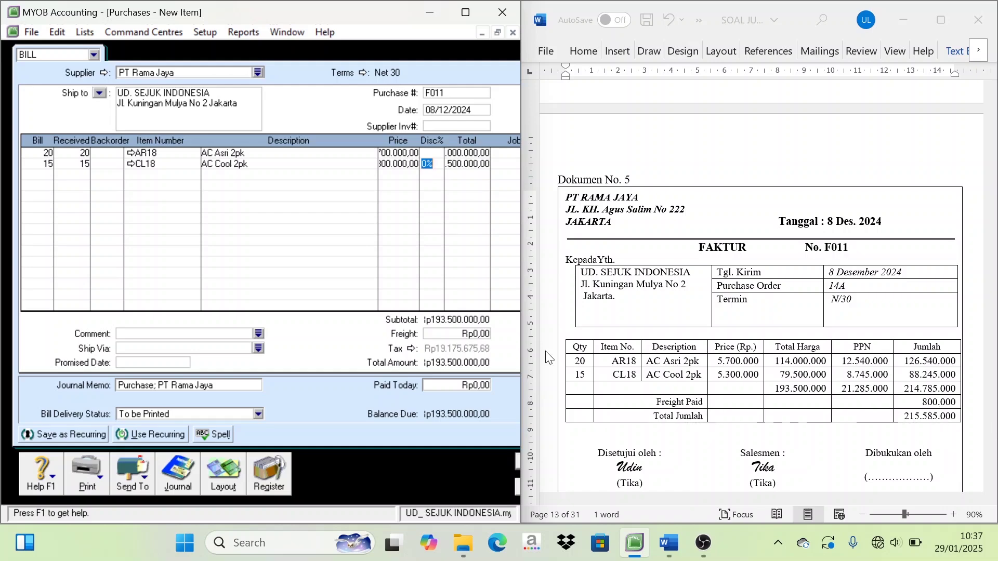
Set the purchase bill's freight to 800000, as on the supplier's invoice
left_click(461, 334)
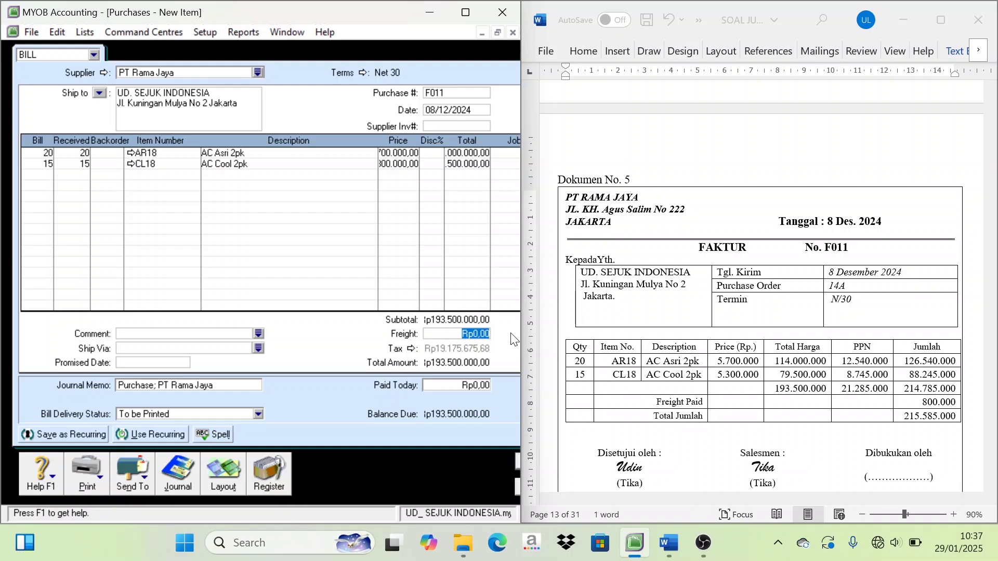
type("800000")
left_click_drag(519, 331, 520, 331)
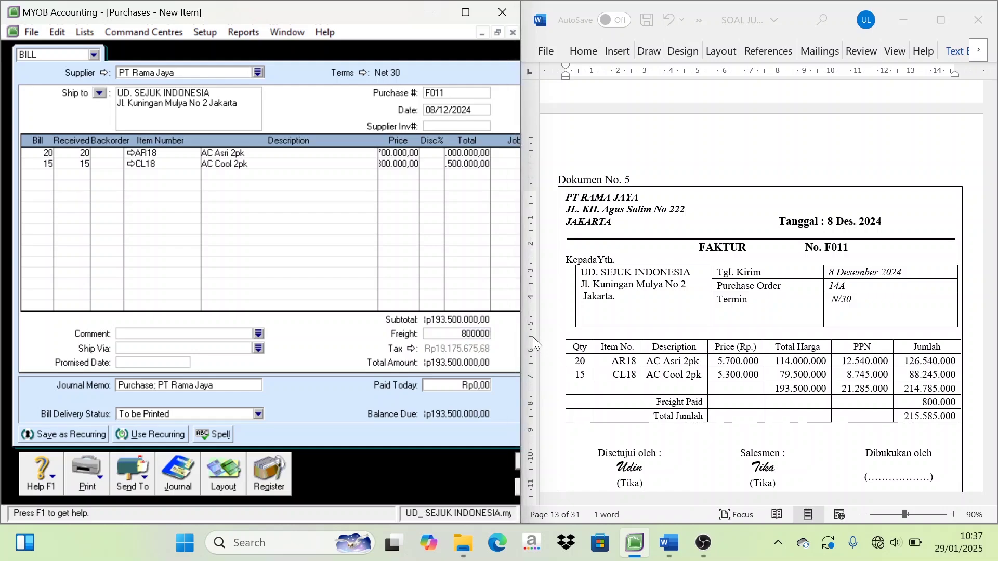
key("Tab")
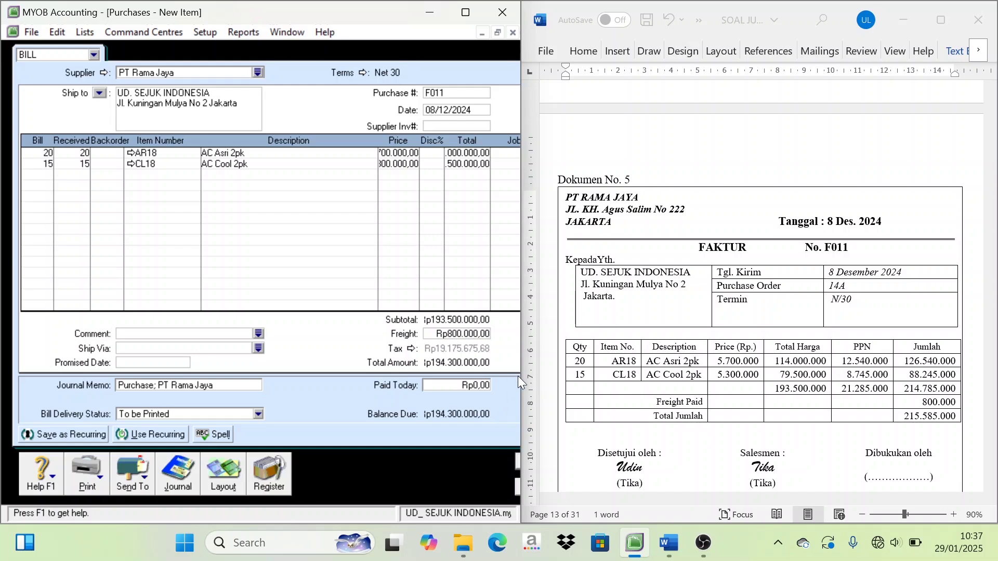
Make the bill's prices tax-exclusive and re-enter 5700000 for AR18 and 5300000 for CL18
left_click_drag(521, 375, 599, 375)
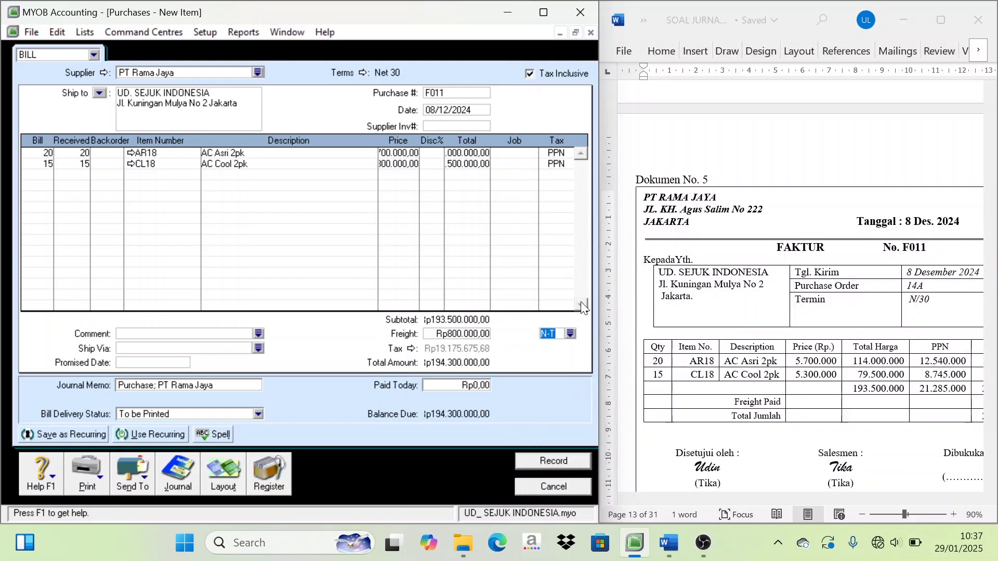
left_click(541, 74)
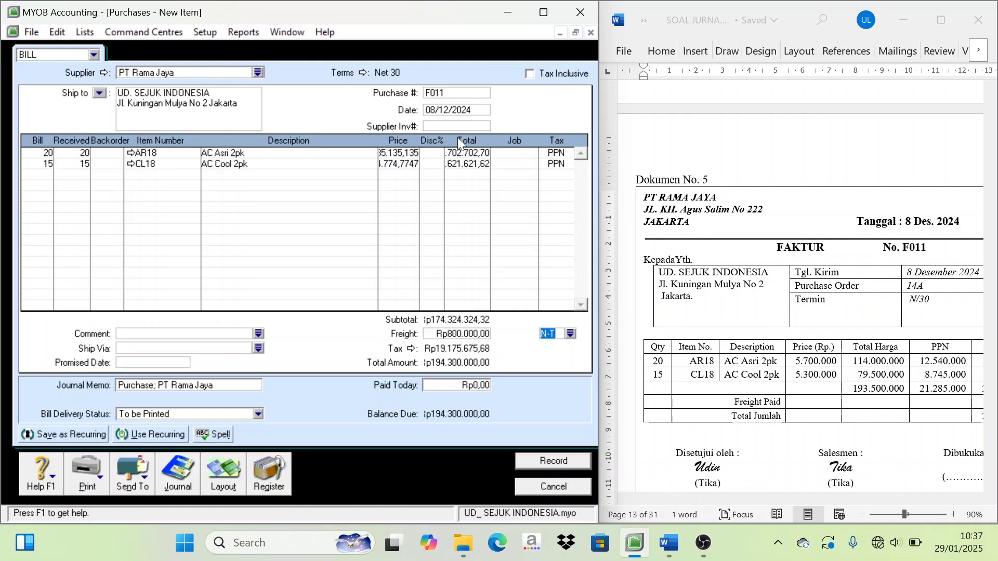
left_click(394, 154)
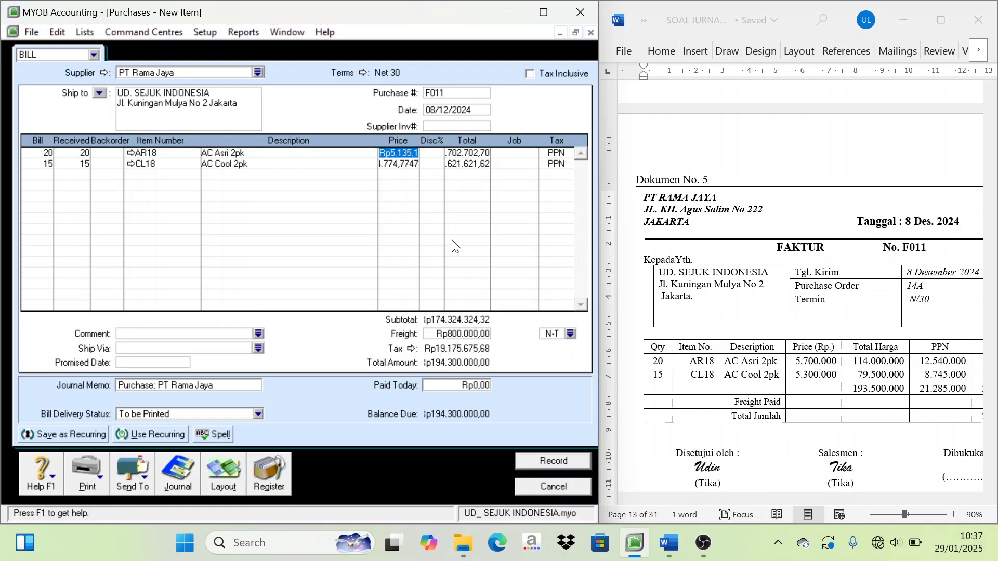
type("5700000")
key("Tab")
left_click(401, 165)
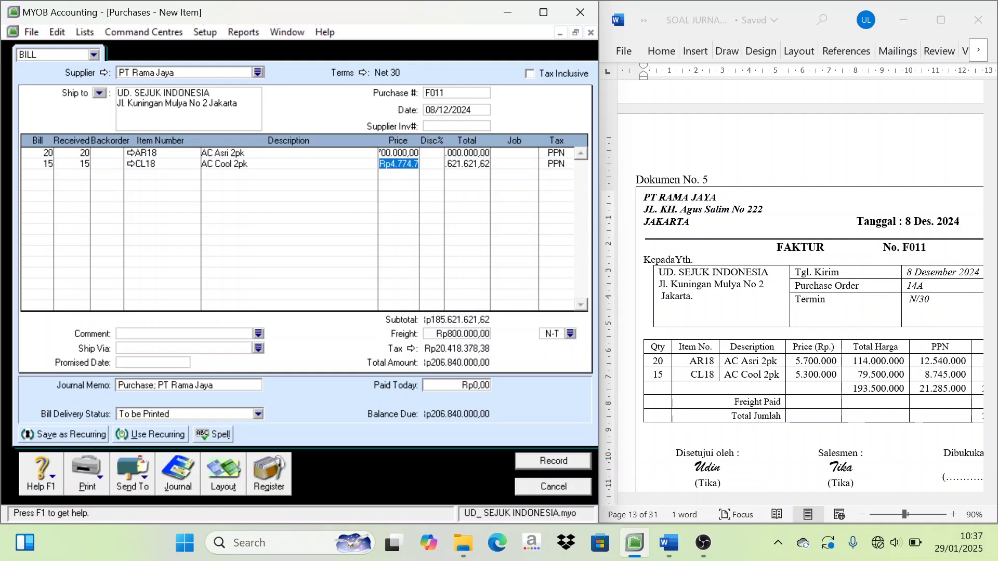
type("5300000")
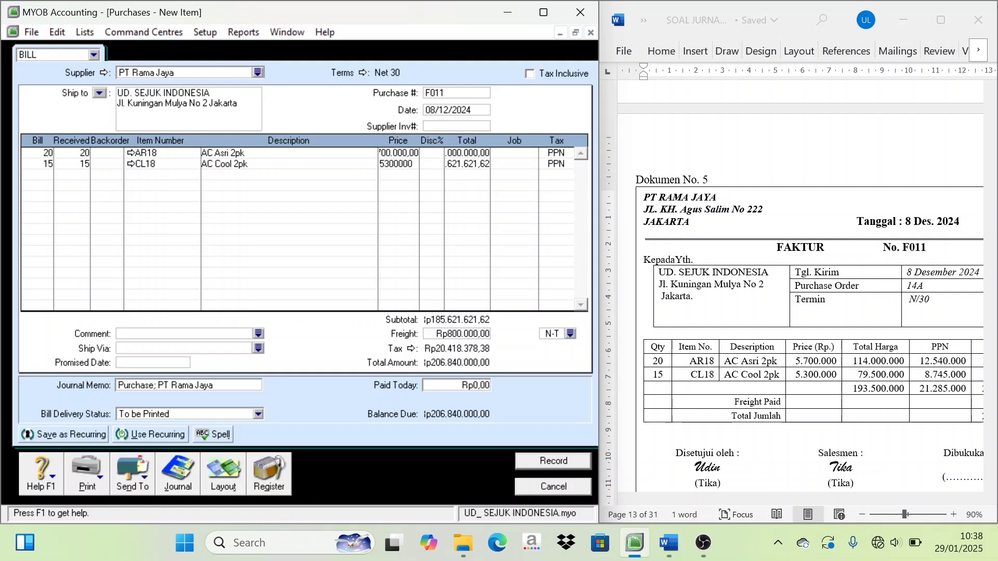
key("Tab")
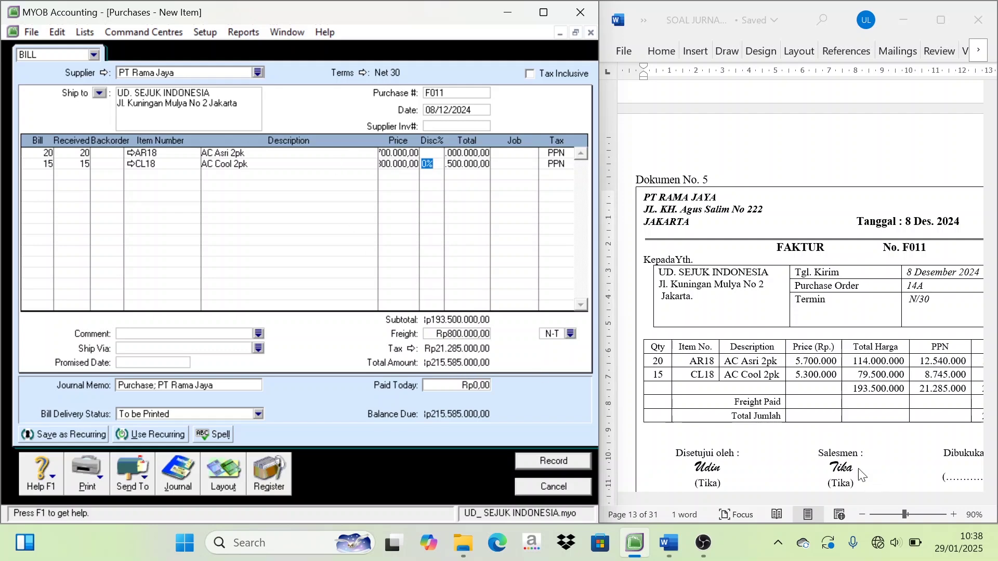
Compare the bill's totals with invoice F011, record the purchase and decline changing the tax code
left_click(818, 491)
left_click_drag(819, 498, 873, 502)
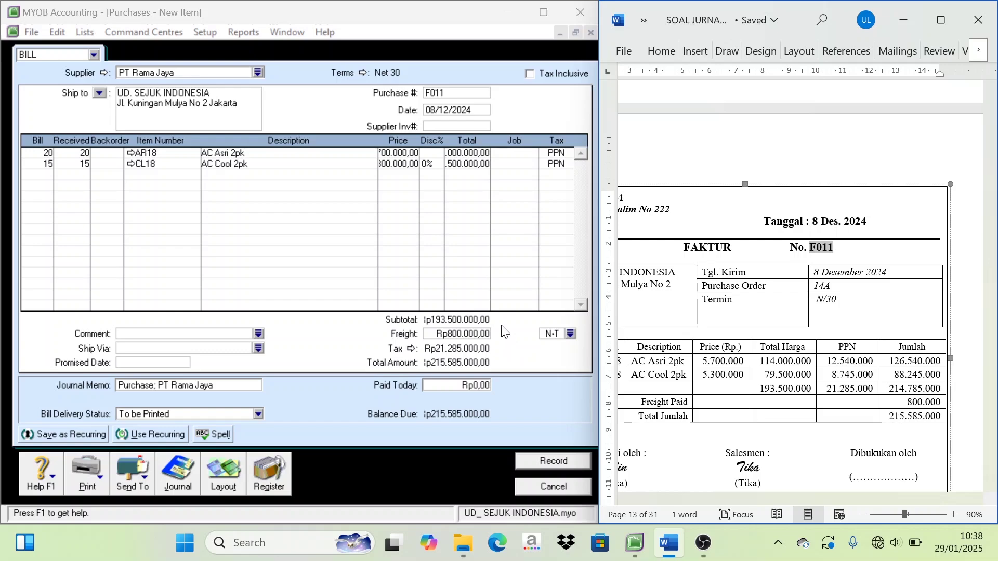
left_click(554, 460)
left_click(623, 290)
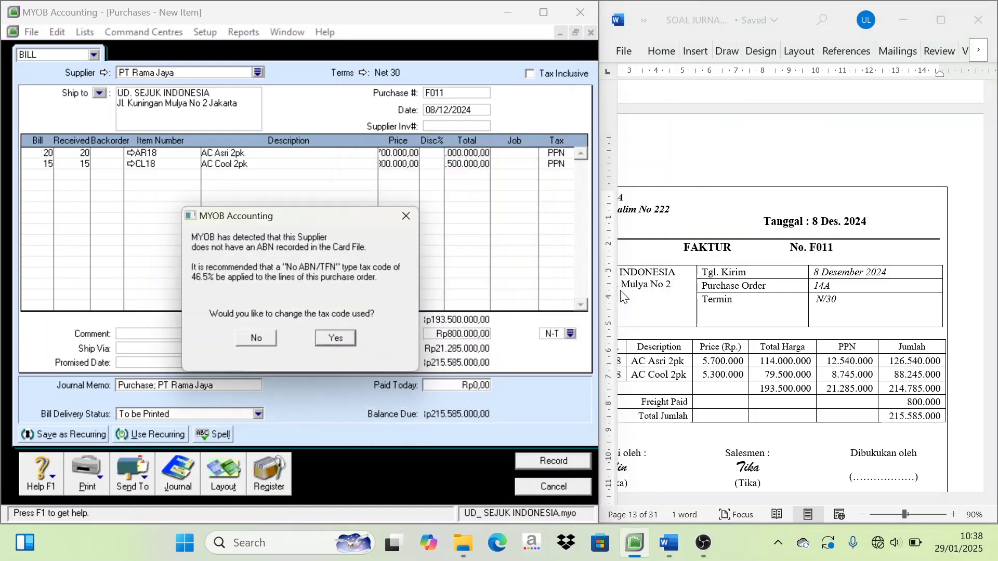
left_click(269, 341)
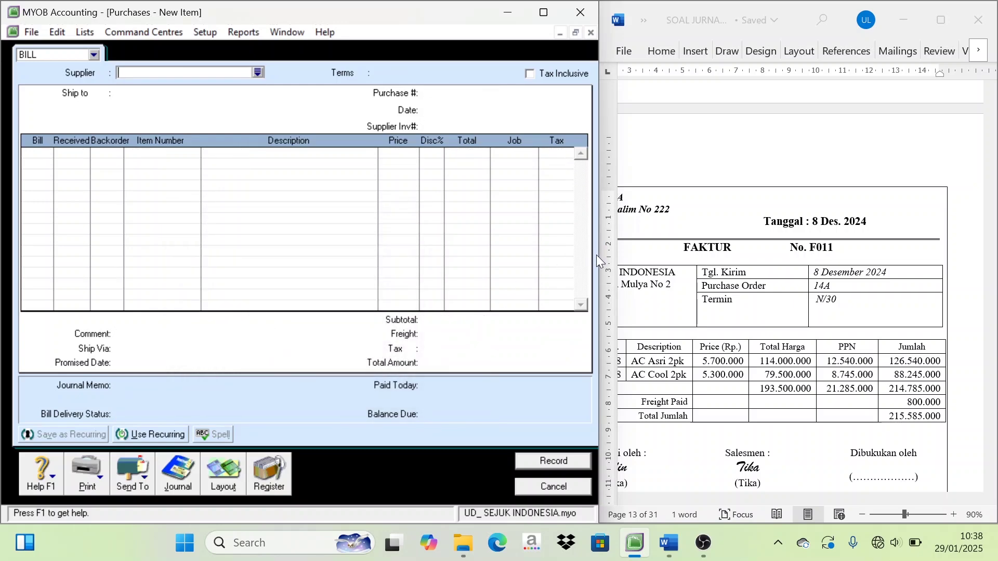
Close the empty purchase entry form and find Dokumen No. 6 in the source file
left_click_drag(596, 254, 514, 254)
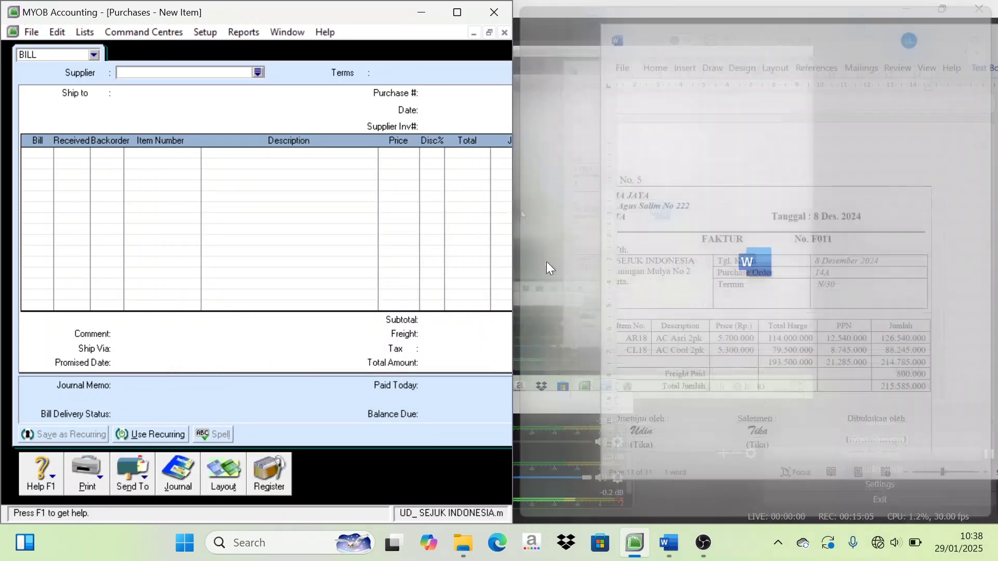
left_click(732, 499)
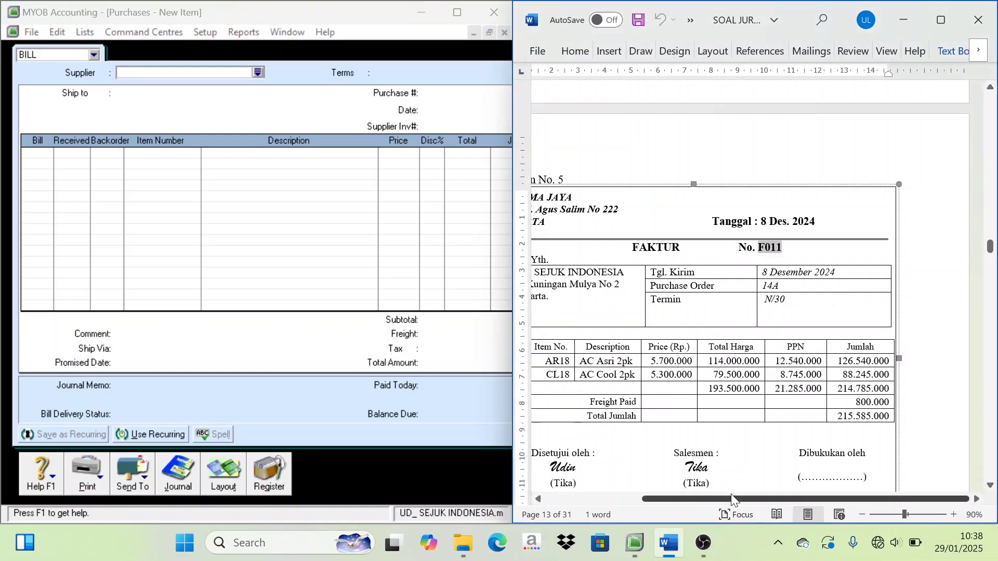
left_click_drag(732, 499, 668, 500)
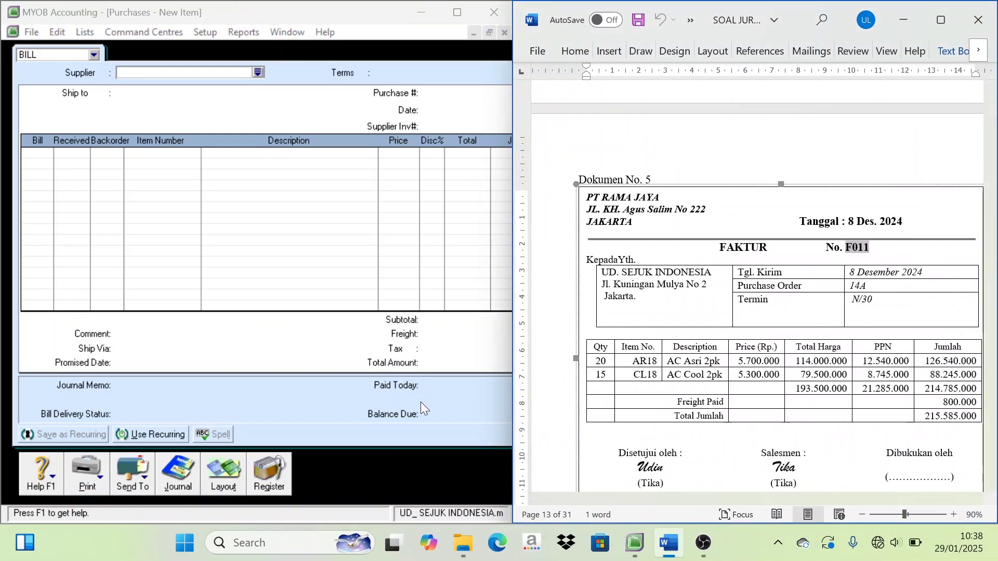
left_click_drag(512, 481, 567, 490)
left_click(546, 486)
left_click_drag(579, 335, 510, 325)
scroll(617, 336, "down", 5)
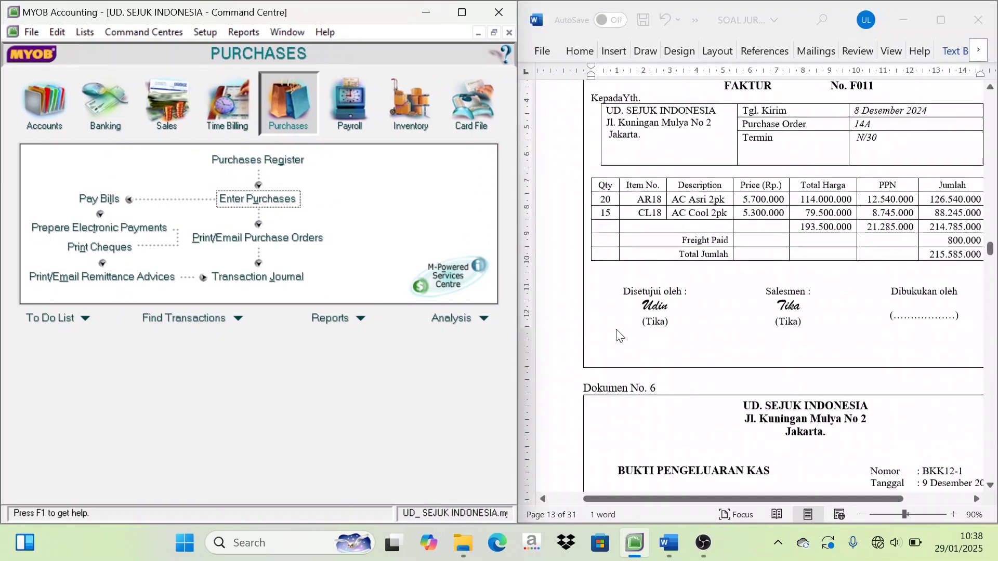
scroll(617, 335, "down", 5)
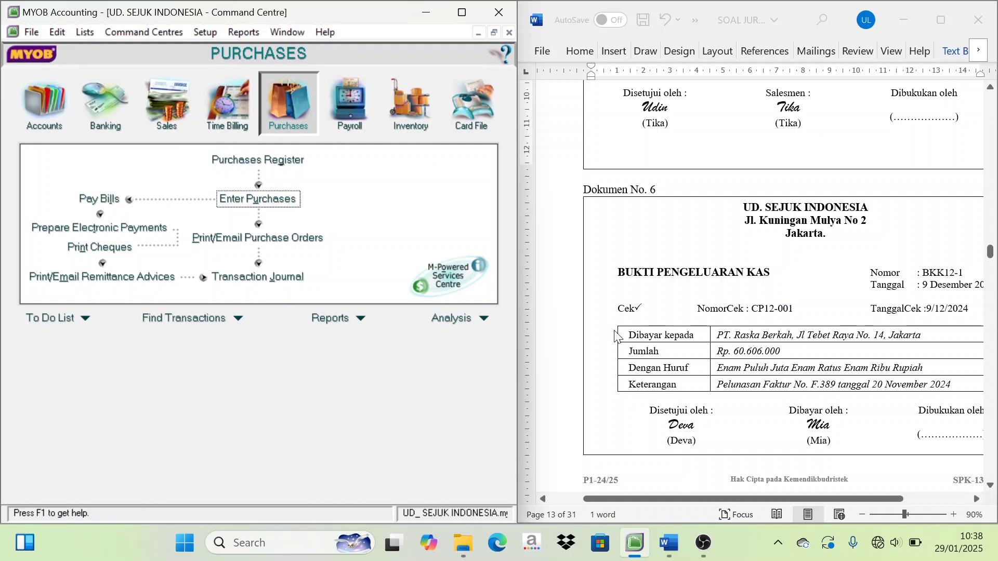
left_click_drag(751, 496, 778, 496)
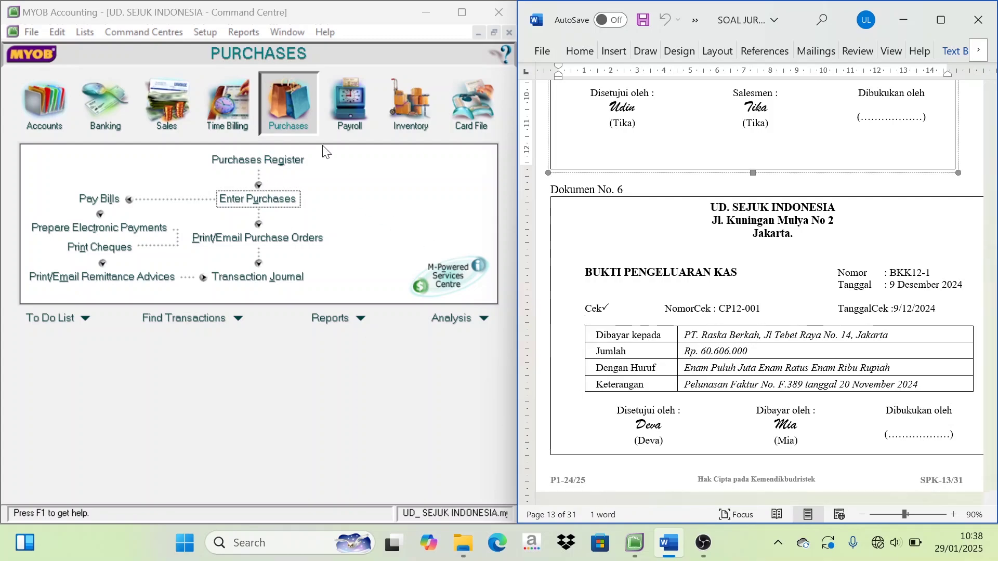
Start a bill payment to PT Raska Berkah and check the invoice reference in Dokumen No. 6
left_click(96, 203)
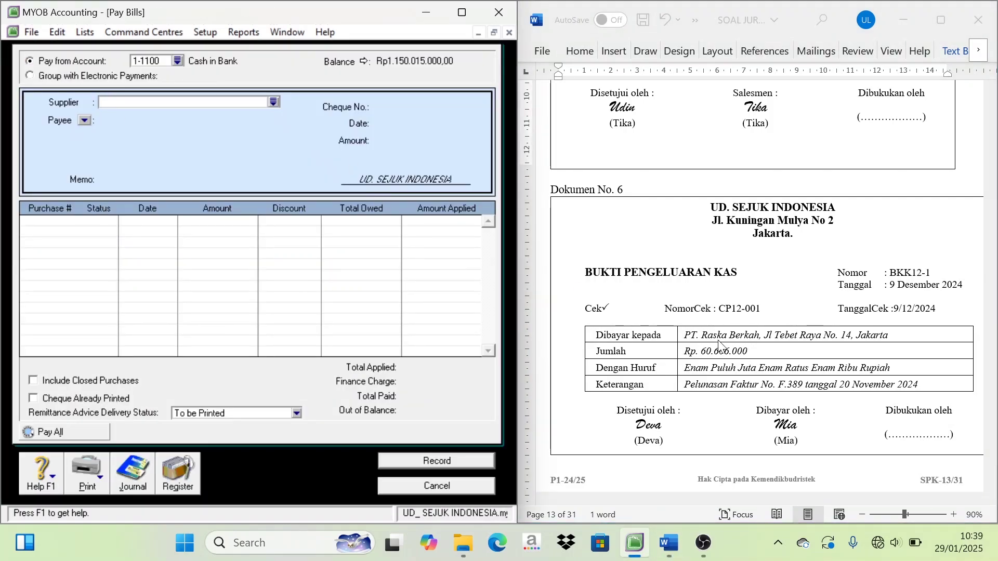
left_click(272, 103)
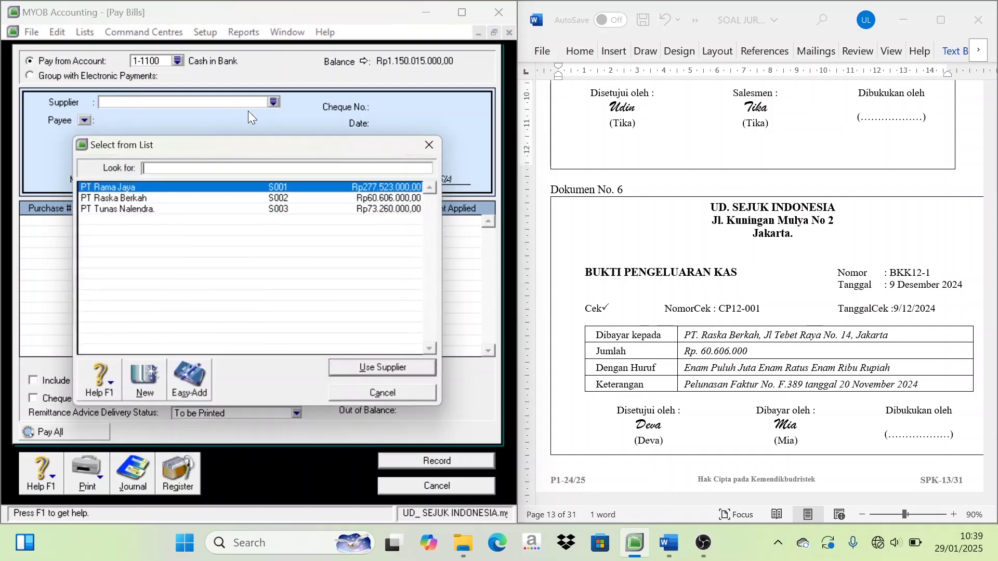
left_click(137, 196)
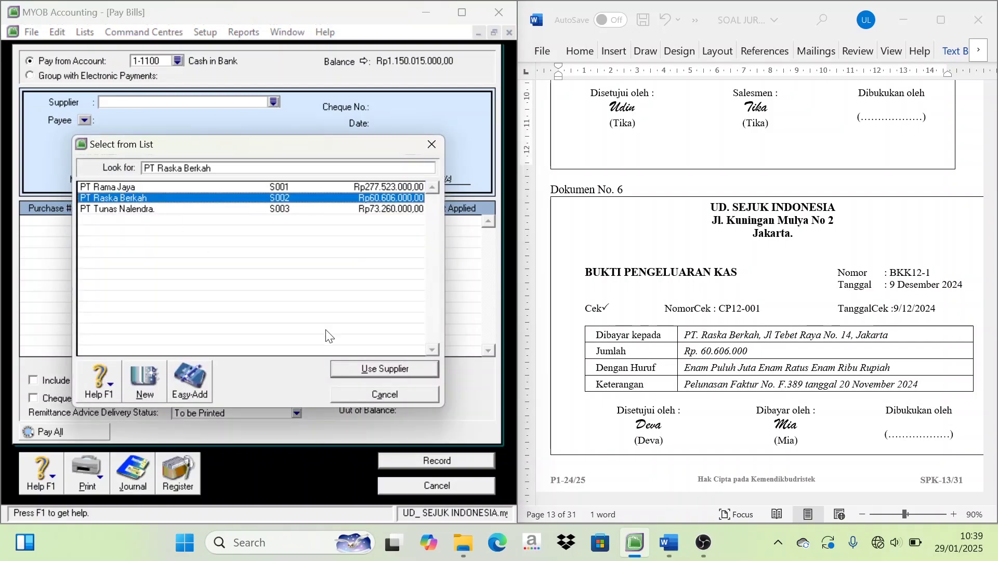
left_click(391, 372)
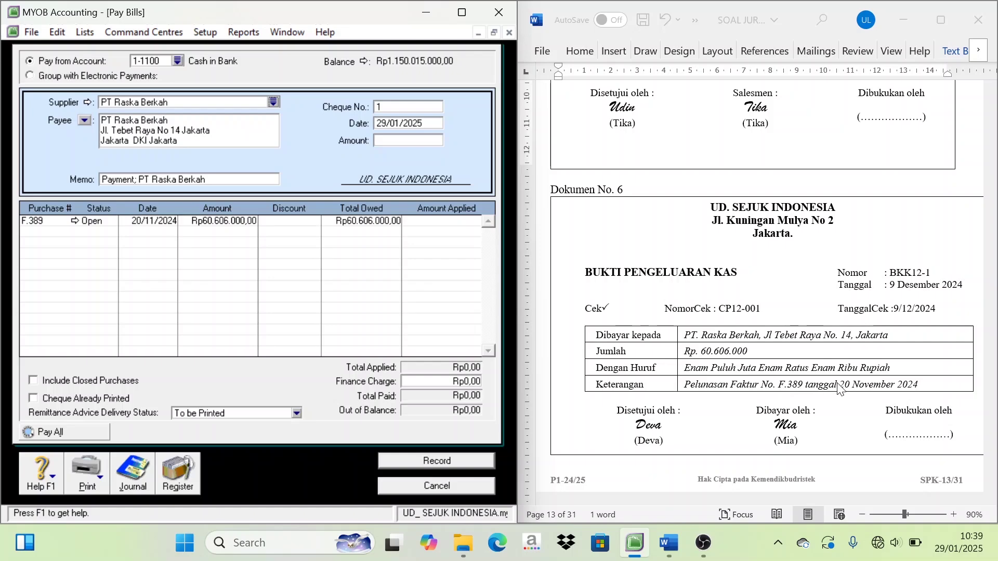
left_click(879, 387)
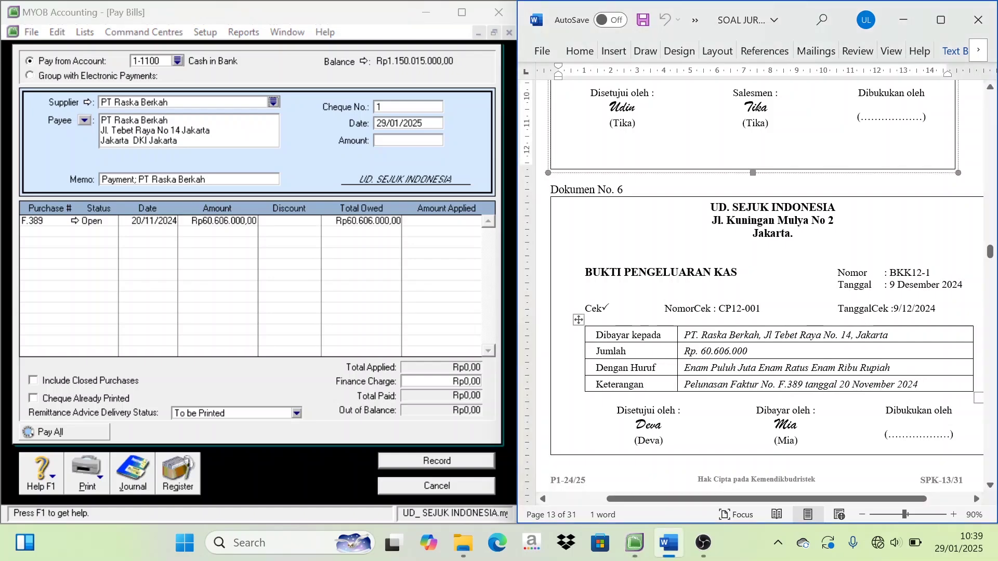
left_click_drag(890, 385, 918, 385)
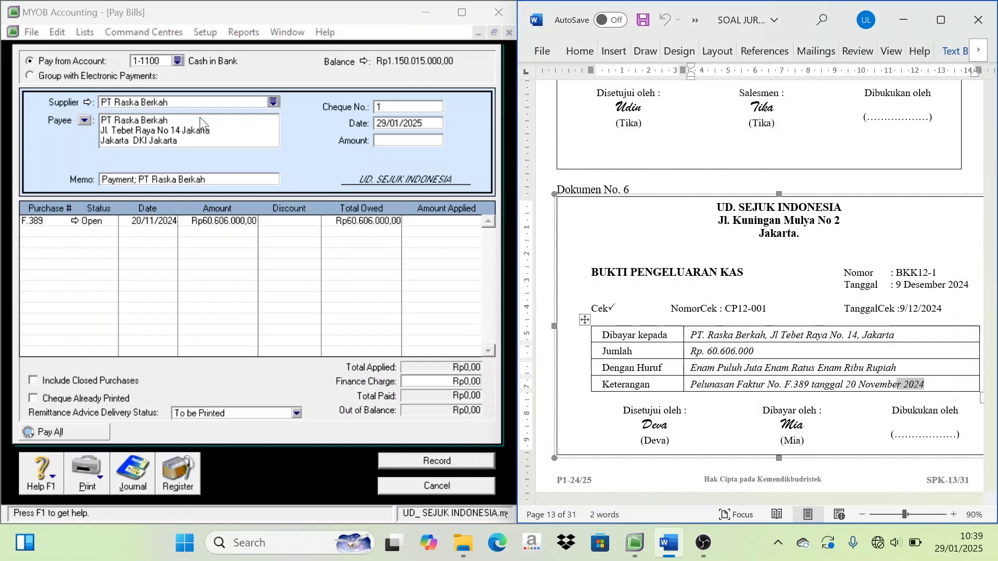
Copy the voucher number BKK12-1 from Dokumen No. 6 into the payment's cheque number
left_click(381, 107)
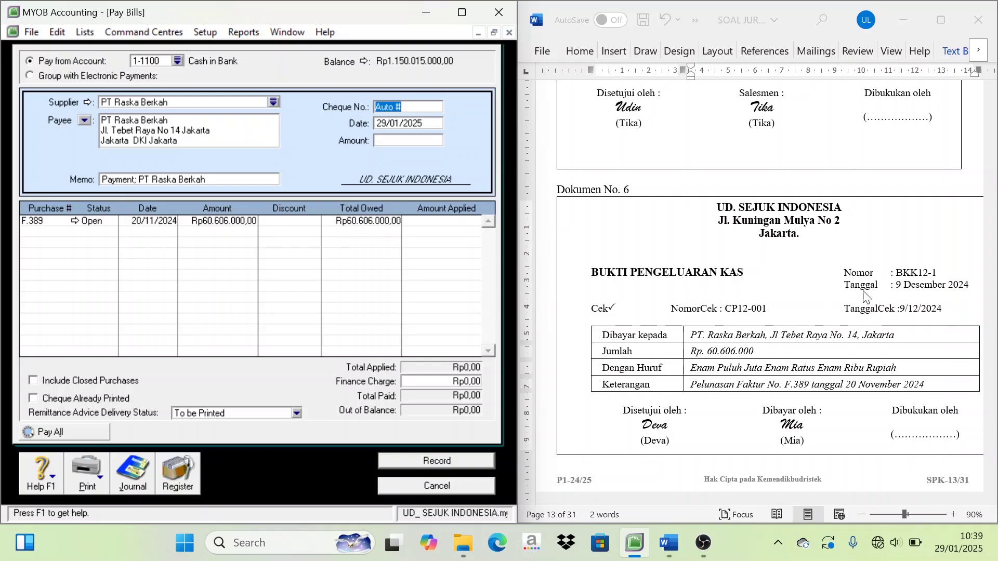
left_click(930, 277)
left_click_drag(936, 274, 908, 279)
key("ctrl+c")
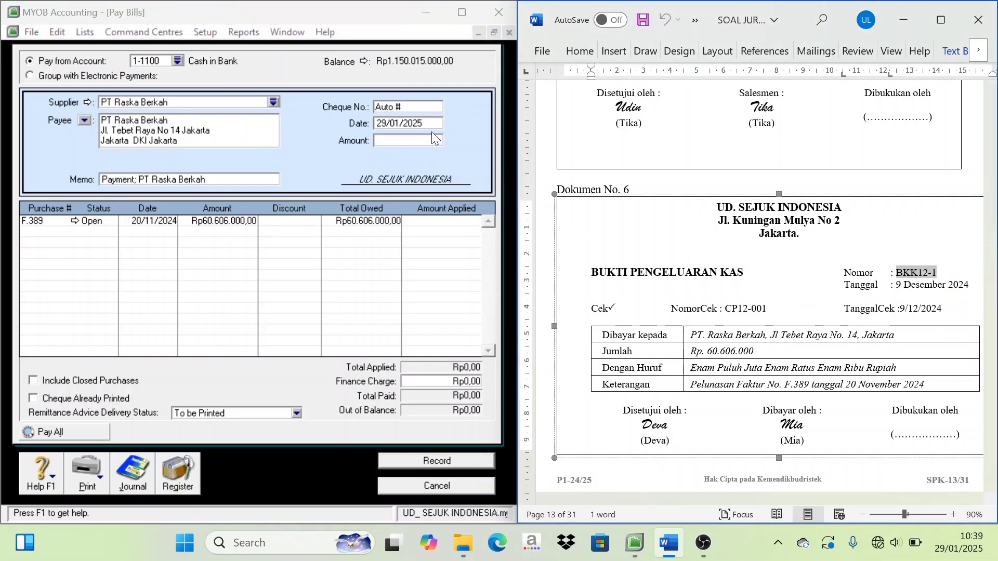
left_click(400, 107)
left_click_drag(402, 107, 359, 106)
key("ctrl+v")
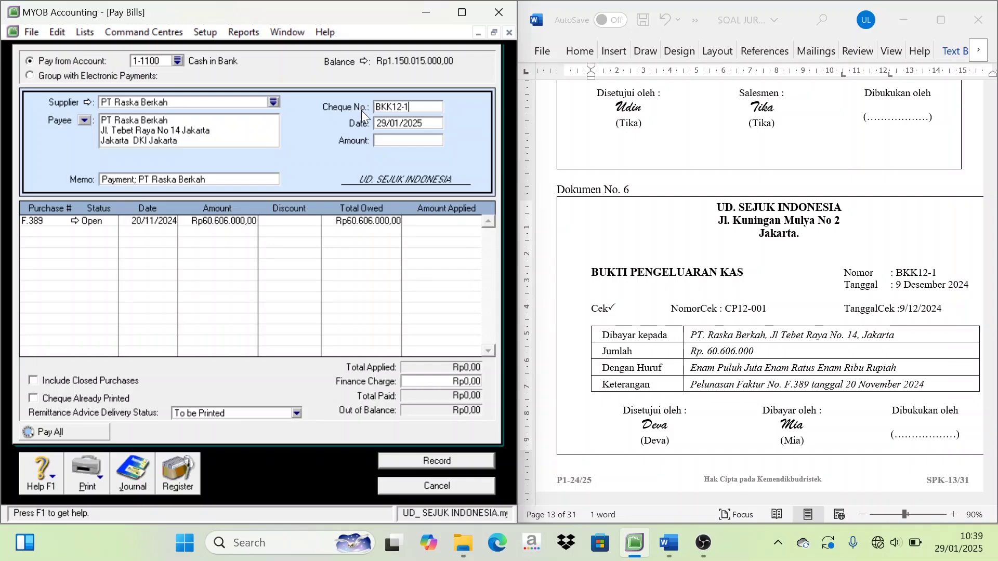
Set the bill payment's date to 9/12/2024 and its amount to Rp60.606.000
key("Tab")
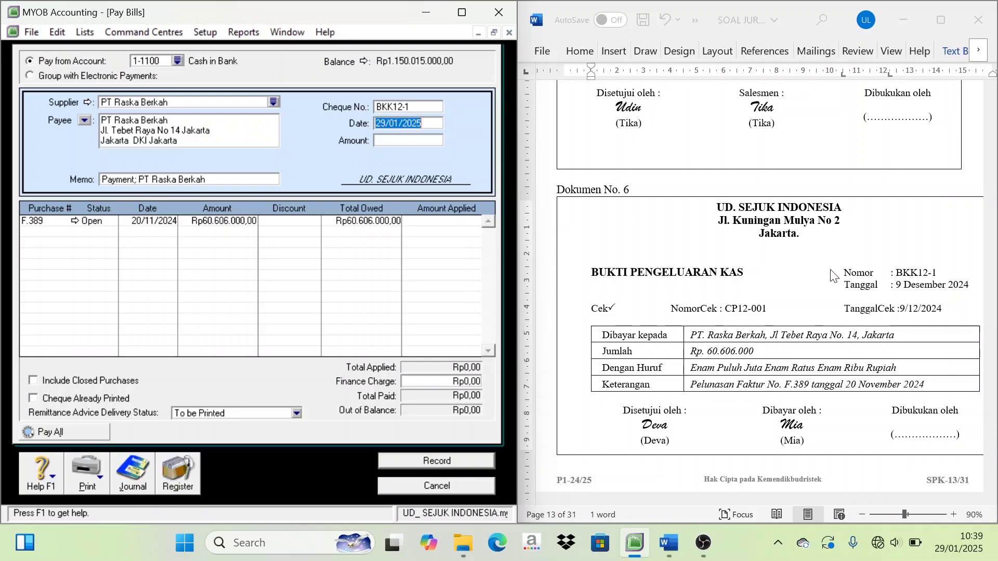
type("9/12/")
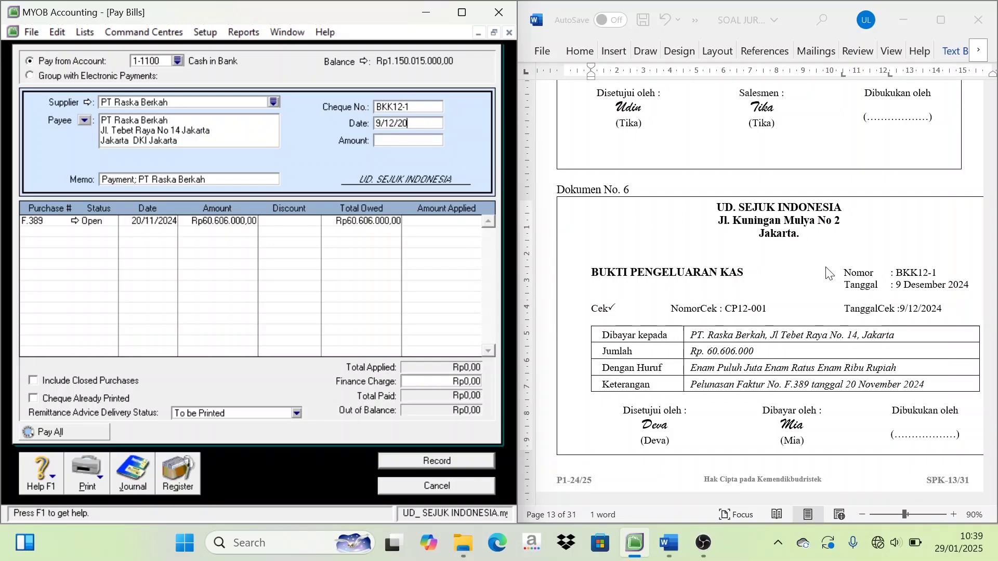
type("2024")
key("Tab")
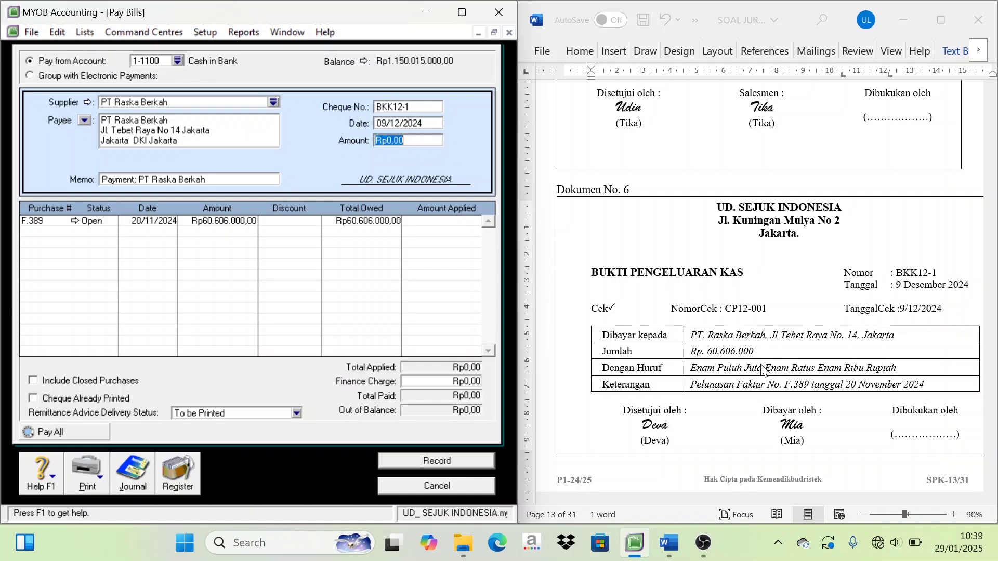
type("6060600")
key("minus")
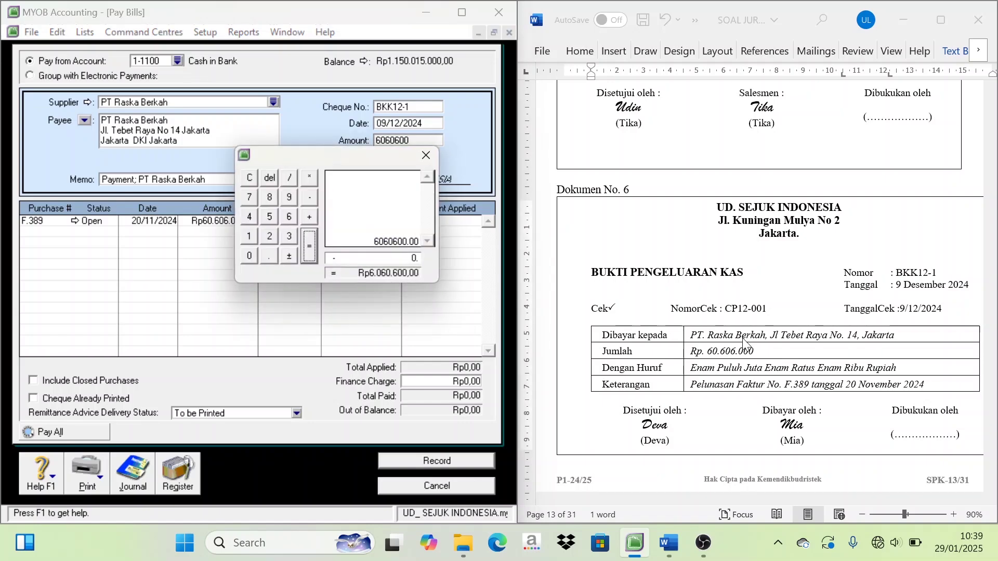
left_click(424, 155)
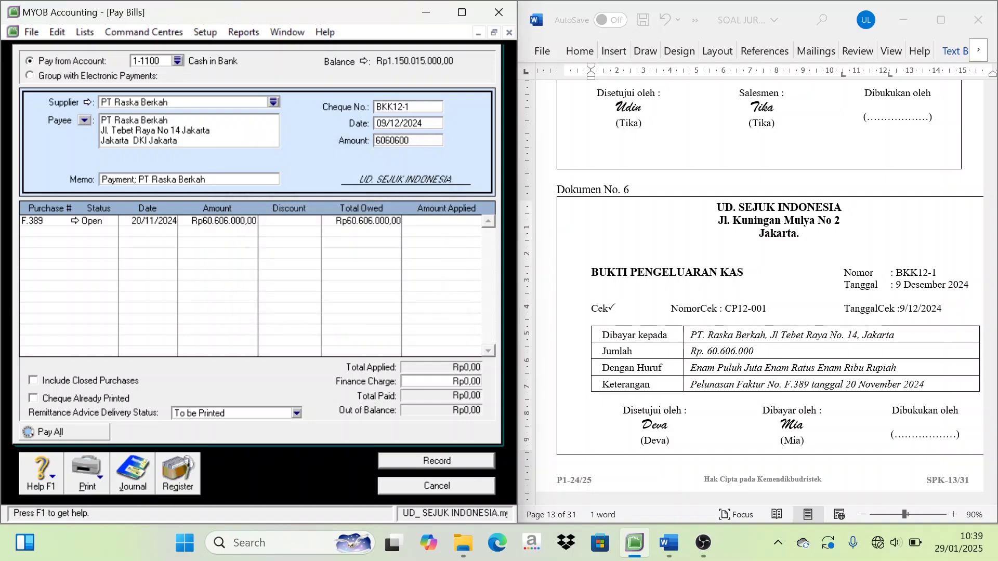
type("0")
key("Tab")
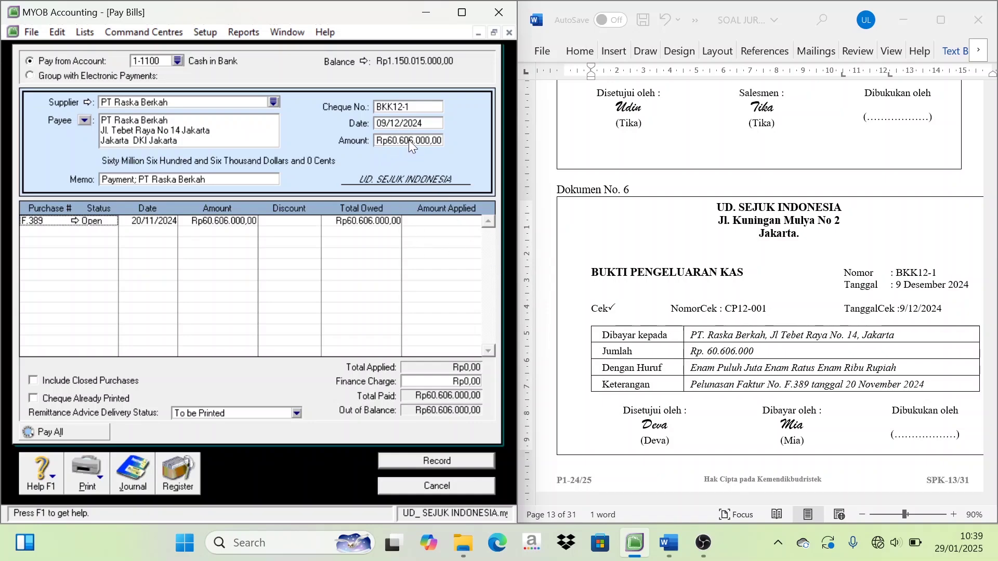
Apply the full Rp60.606.000 to purchase F.389 and record the payment to PT Raska Berkah
left_click(450, 229)
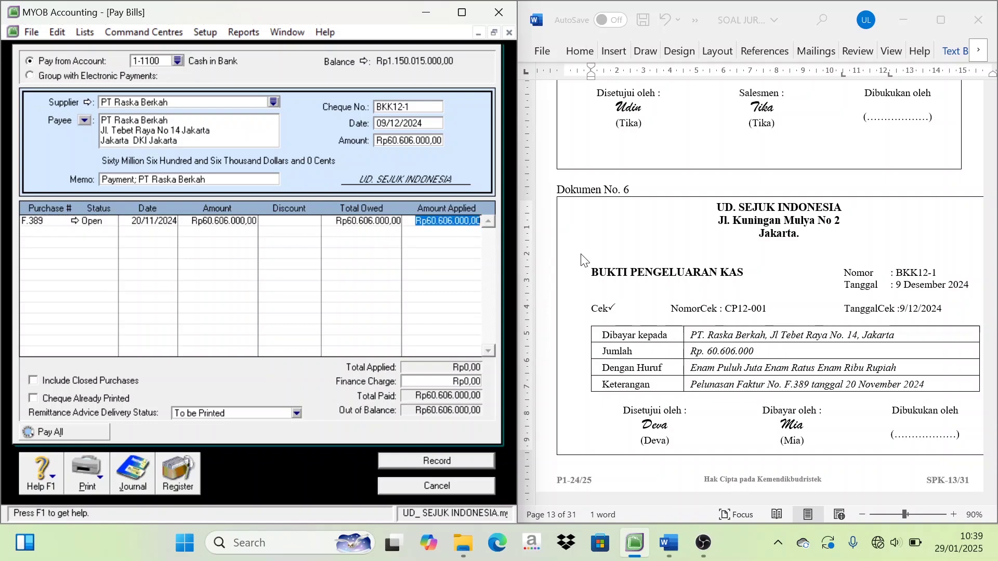
key("Tab")
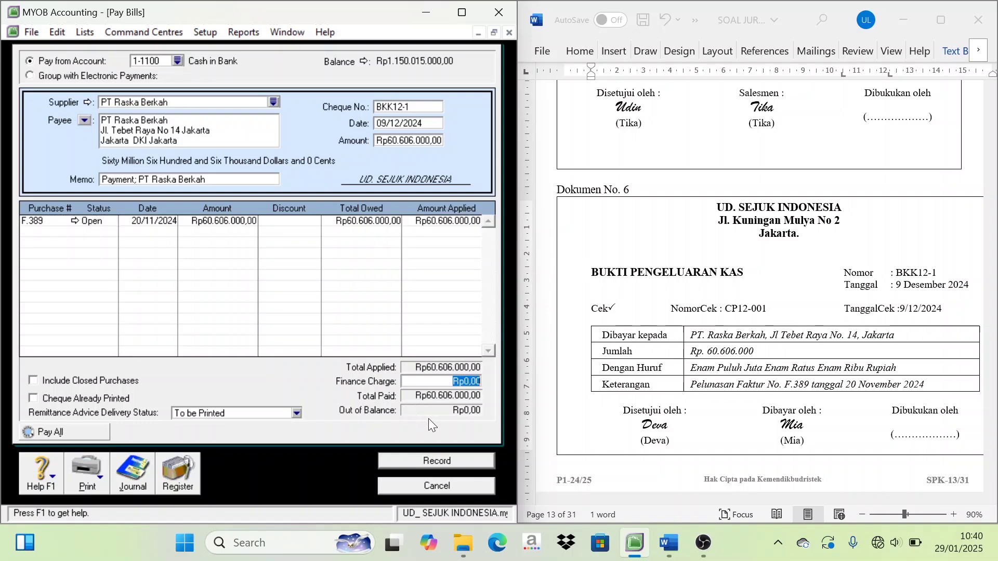
left_click(435, 460)
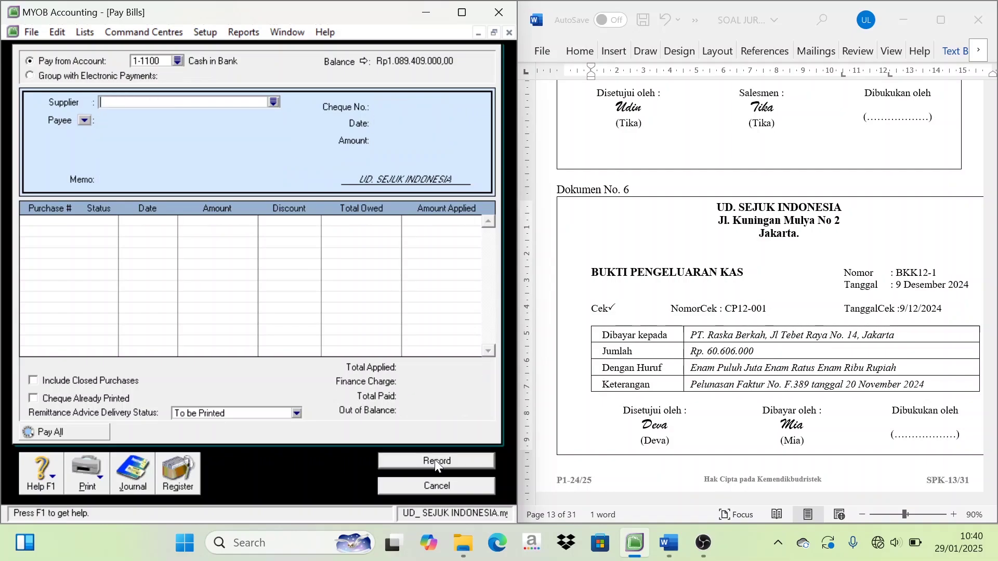
Close the empty bill payment form and find Dokumen No. 7 in the source file
left_click(456, 486)
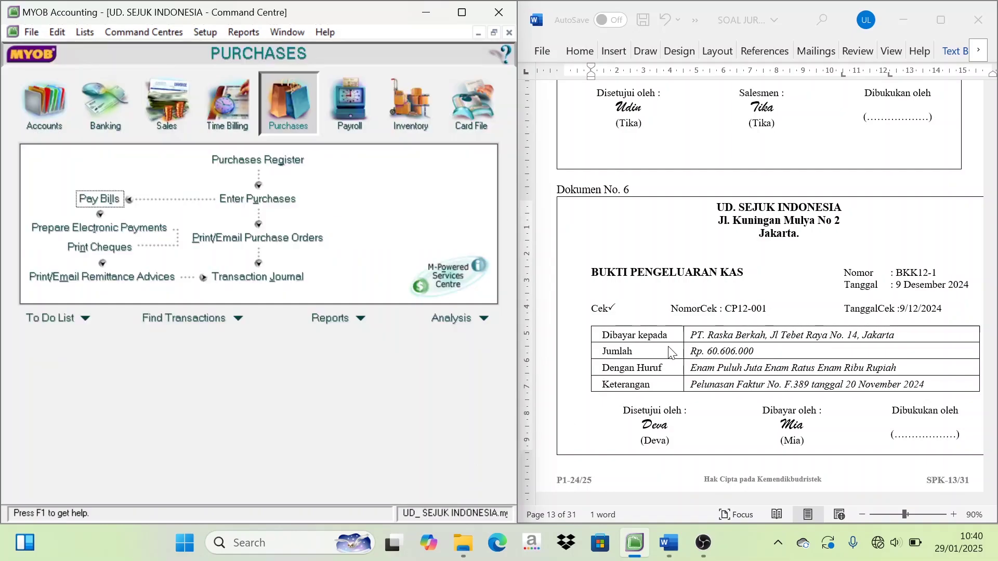
scroll(669, 352, "down", 10)
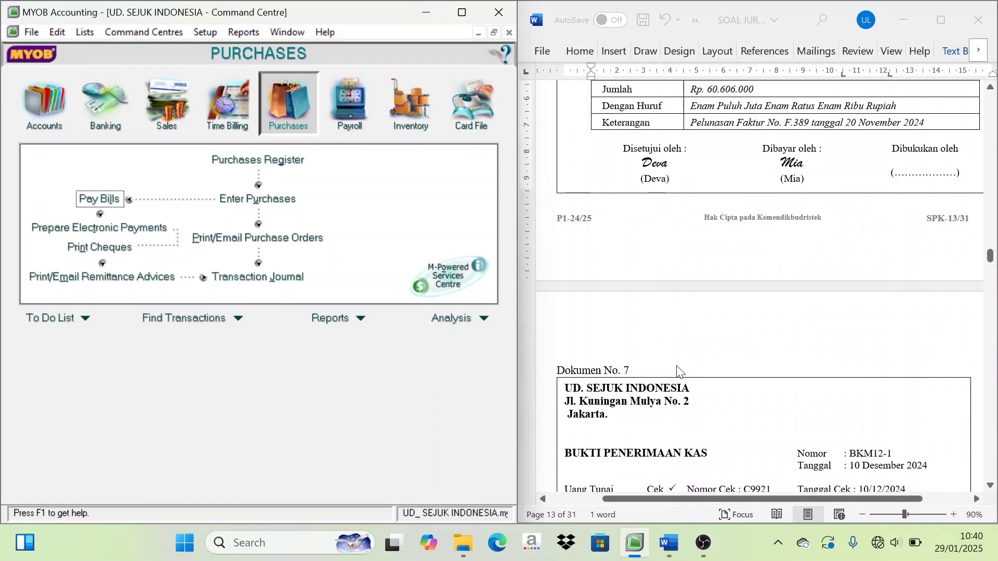
scroll(678, 373, "down", 1)
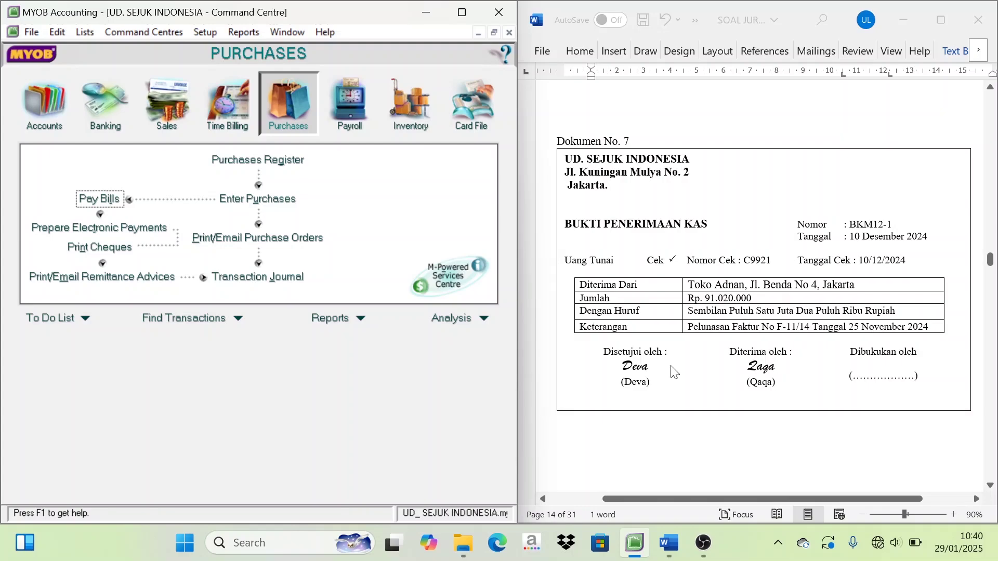
scroll(674, 373, "down", 1)
scroll(674, 373, "up", 1)
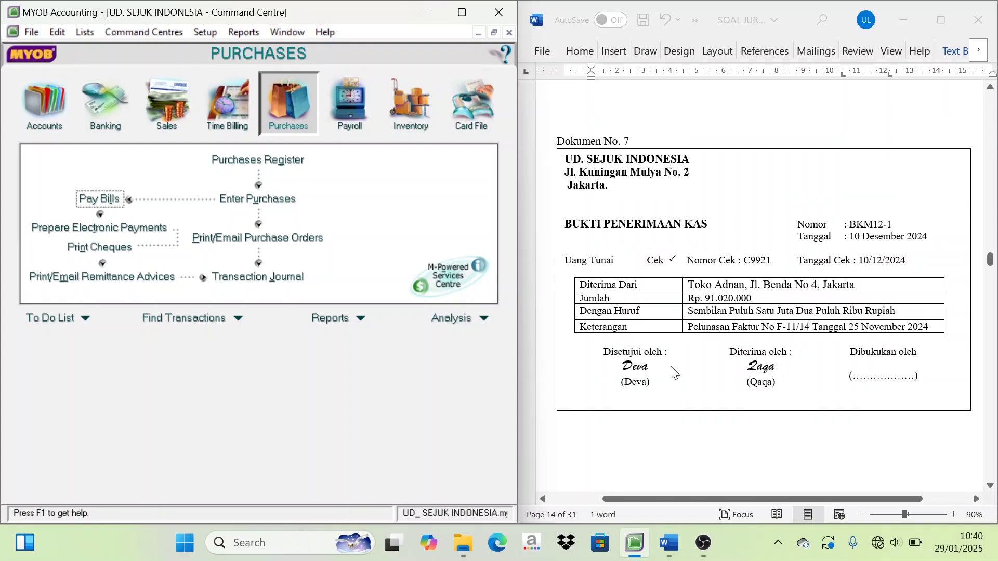
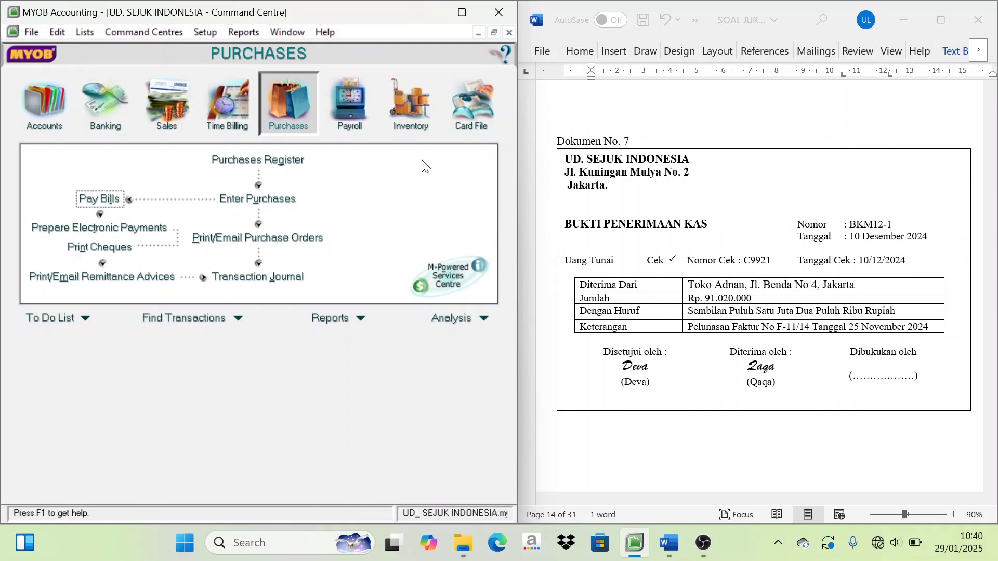
Start a customer payment receipt from Toko Adnan and check the invoice date in Dokumen No. 7
left_click(166, 121)
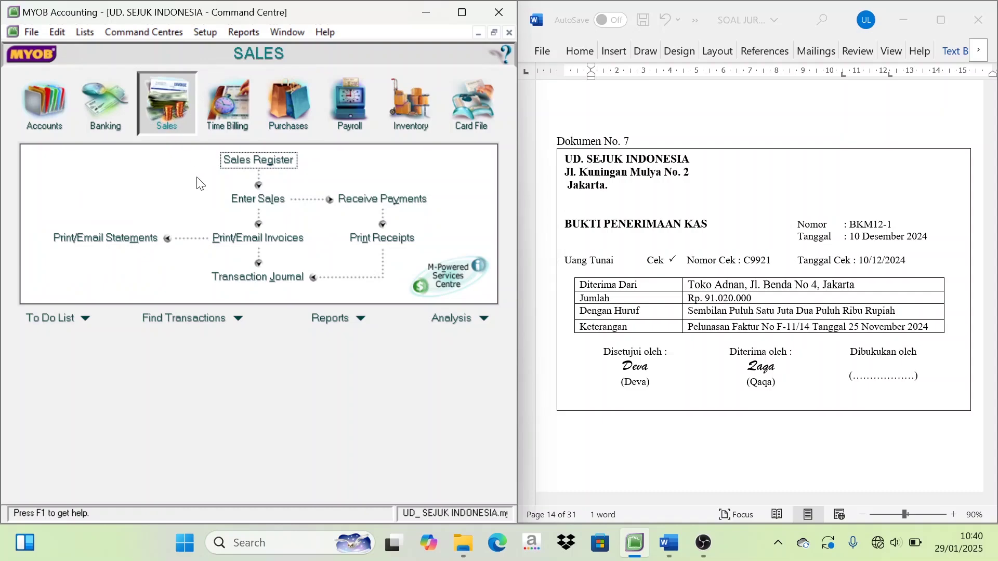
left_click(378, 202)
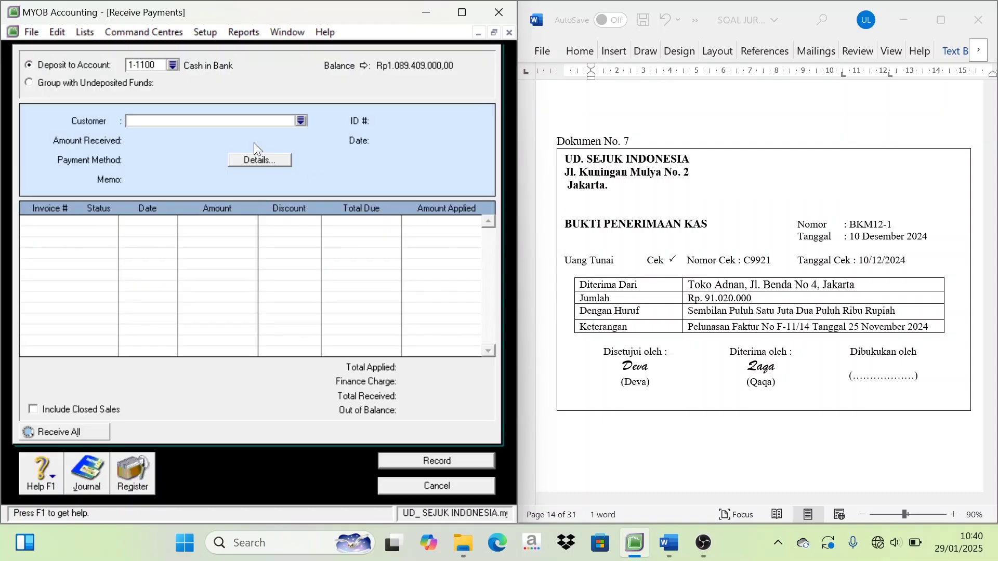
left_click(301, 121)
left_click(118, 198)
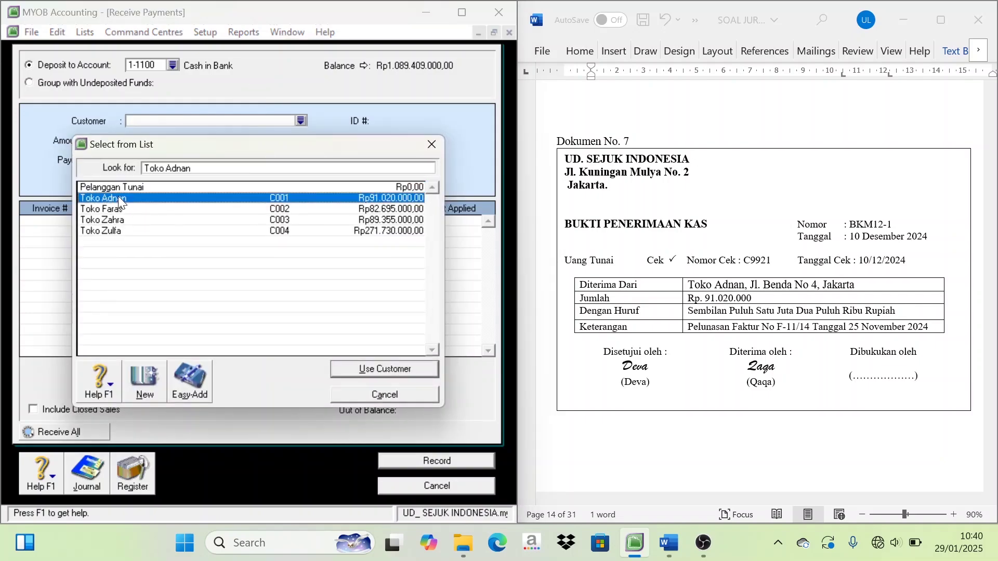
left_click(393, 368)
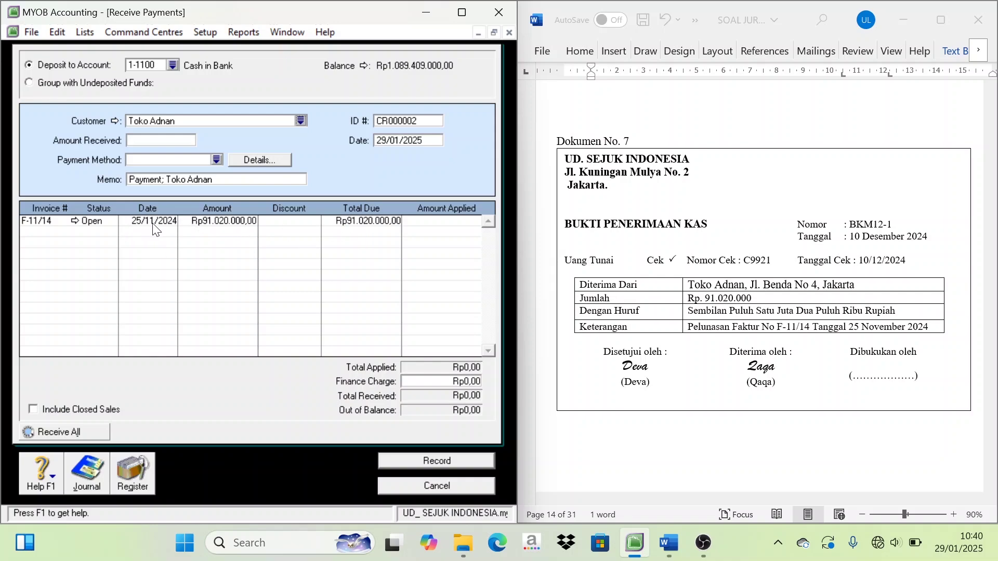
left_click(882, 330)
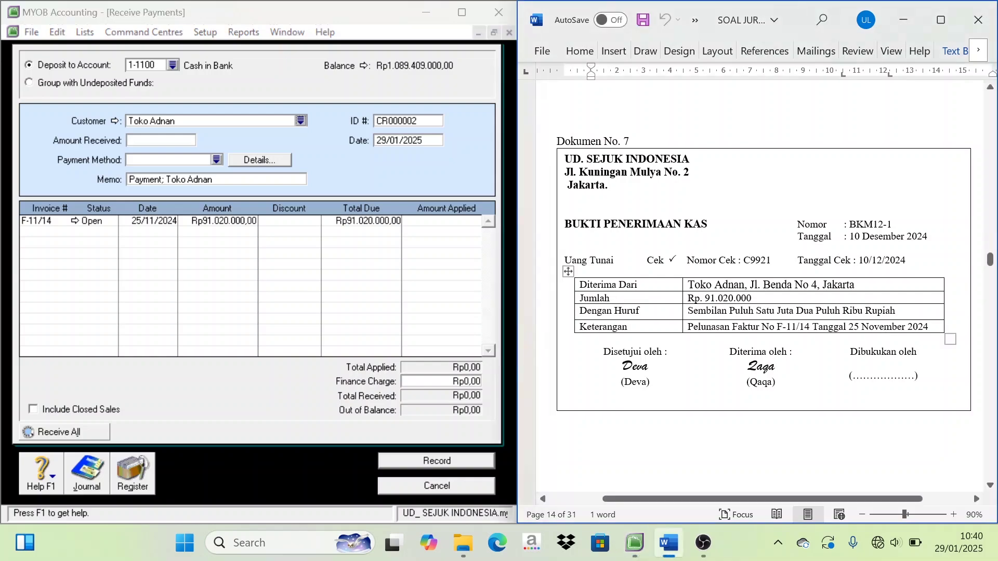
left_click_drag(930, 327, 857, 336)
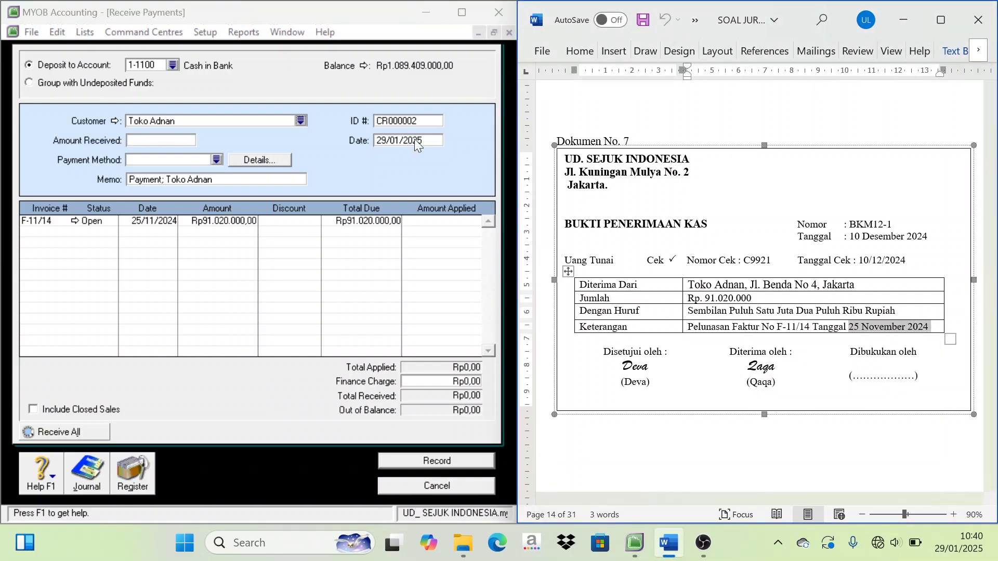
Copy the receipt number BKM12-1 from Dokumen No. 7 into the customer payment's ID number
left_click(419, 126)
left_click(871, 228)
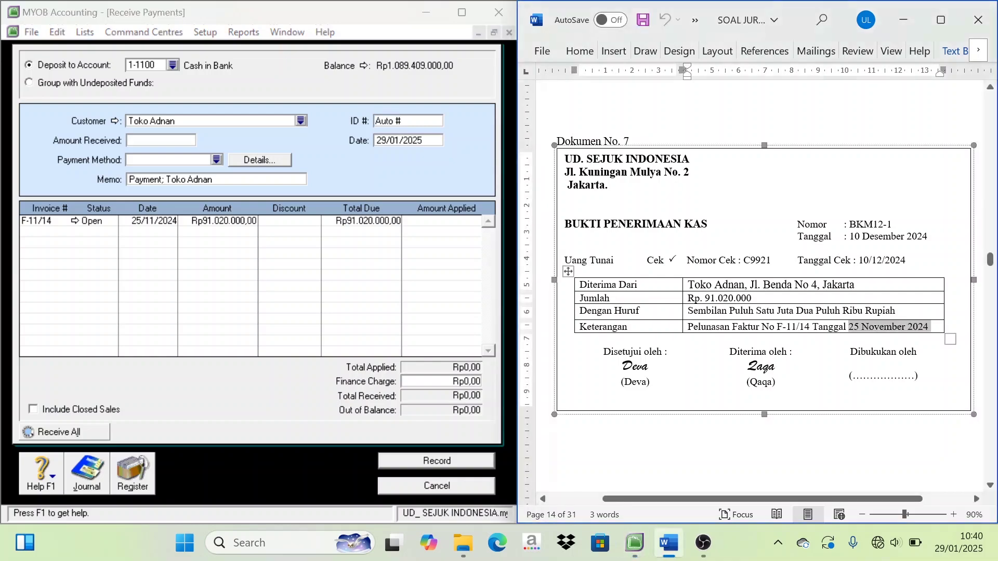
double_click(870, 228)
triple_click(870, 228)
left_click(893, 226)
left_click_drag(893, 225, 853, 226)
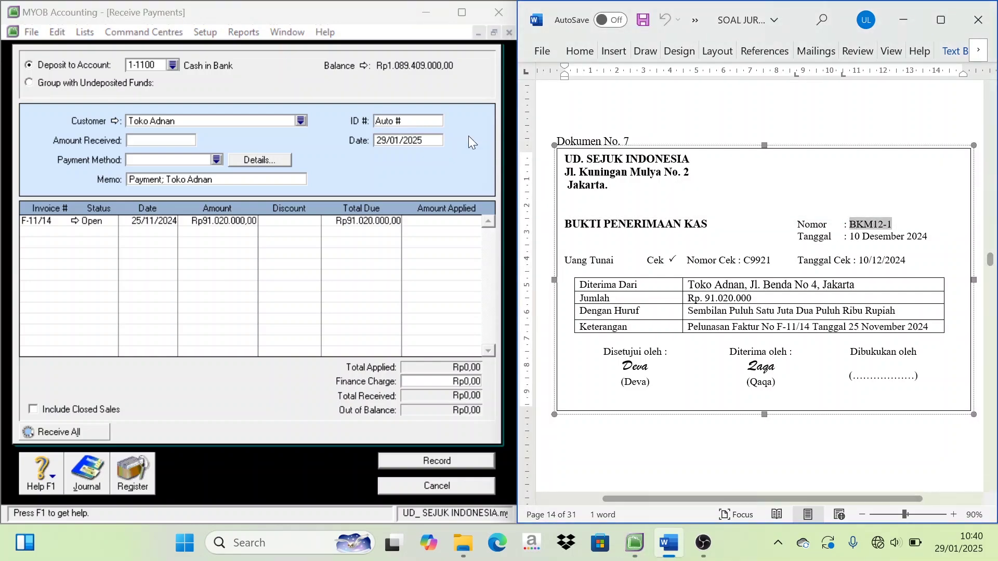
key("ctrl+c")
left_click(353, 117)
key("ctrl+v")
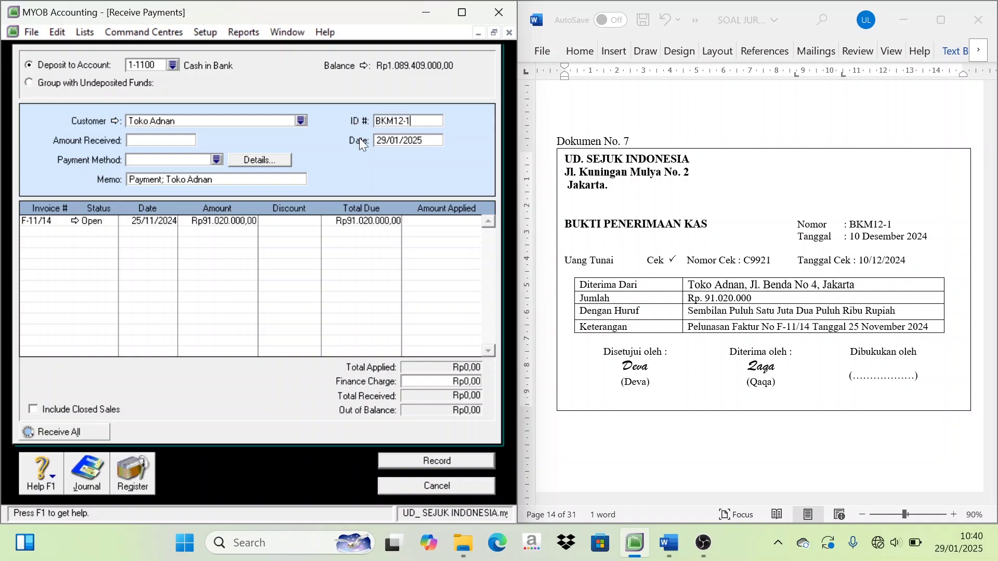
Set the customer payment's date to 10/12/2024 and the amount received to Rp91.020.000
key("Tab")
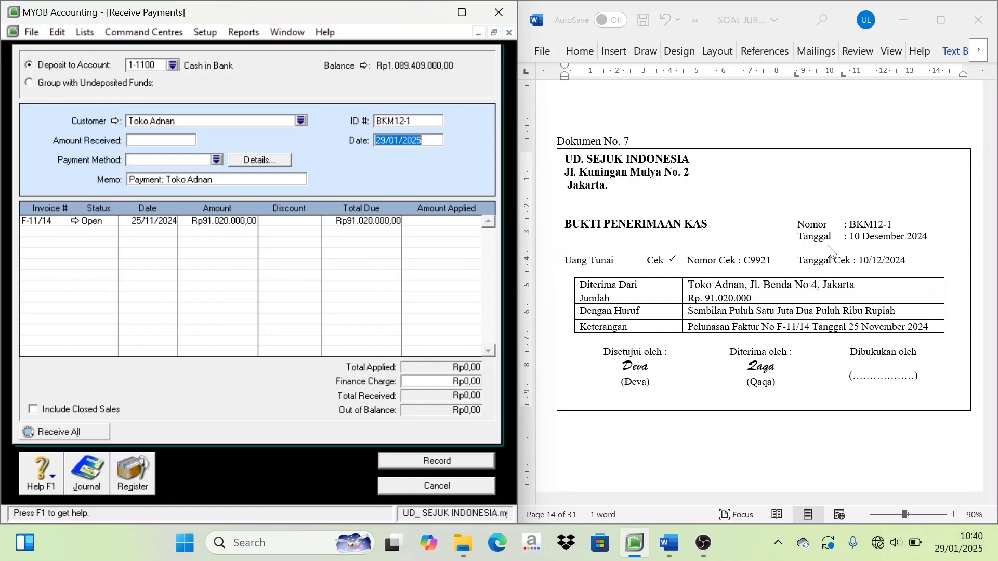
type("10/1")
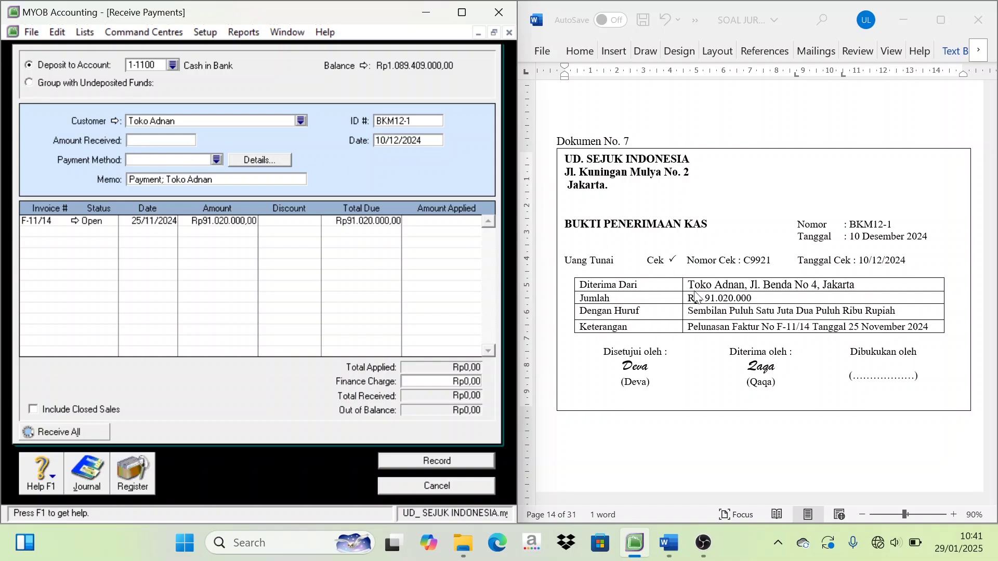
left_click(153, 143)
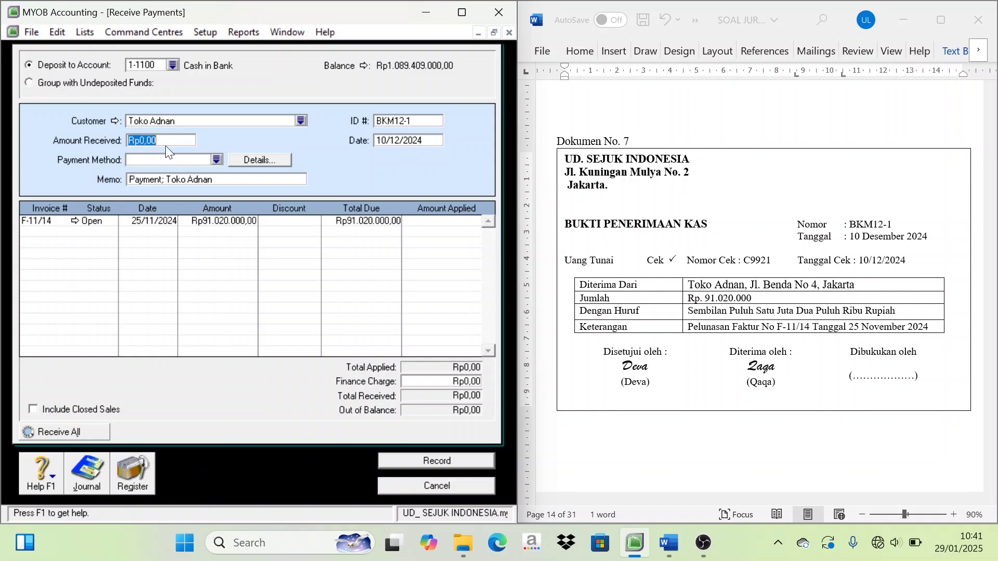
type("91020000")
key("Tab")
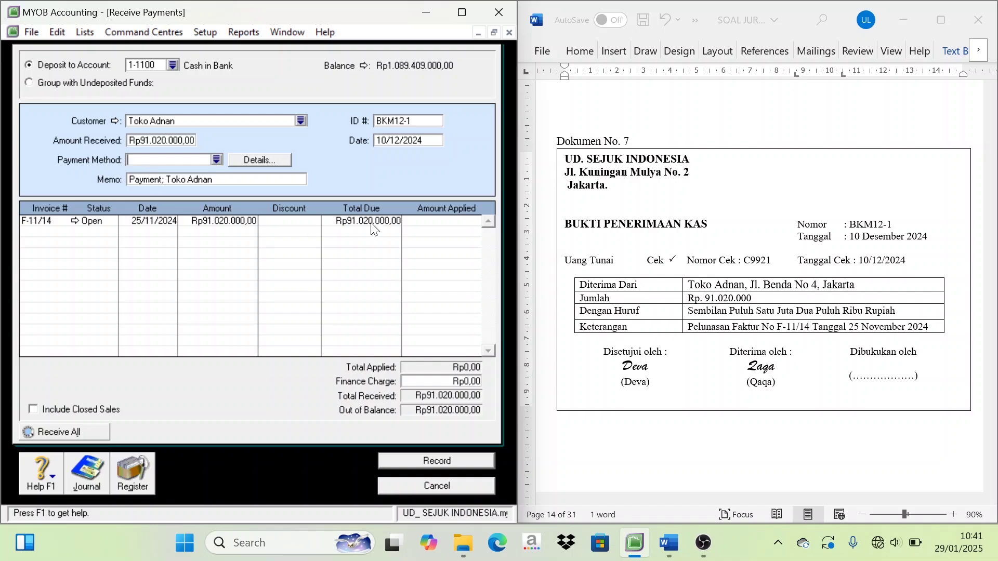
Apply the full Rp91.020.000 to invoice F-11/14 and record the payment from Toko Adnan
left_click(447, 222)
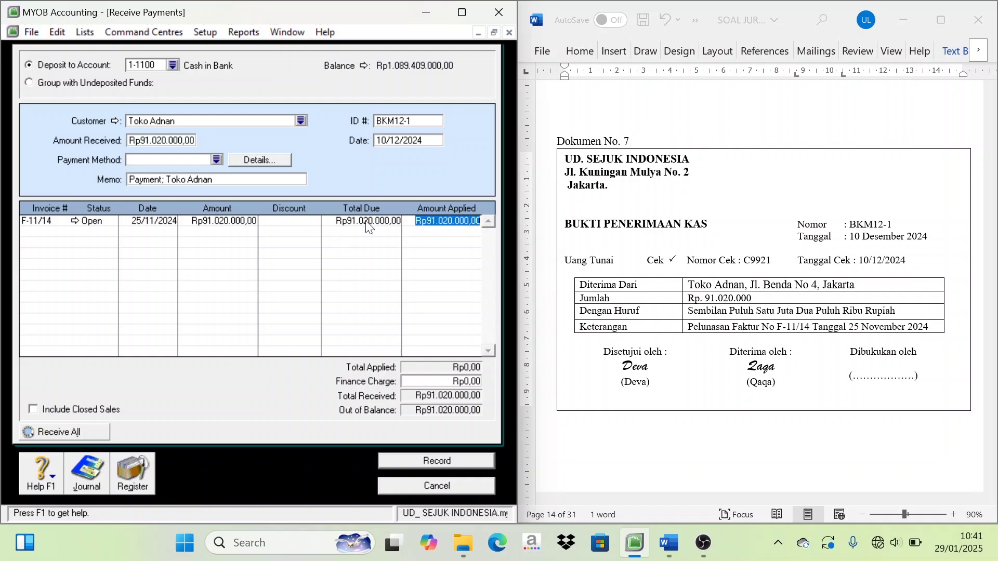
key("Tab")
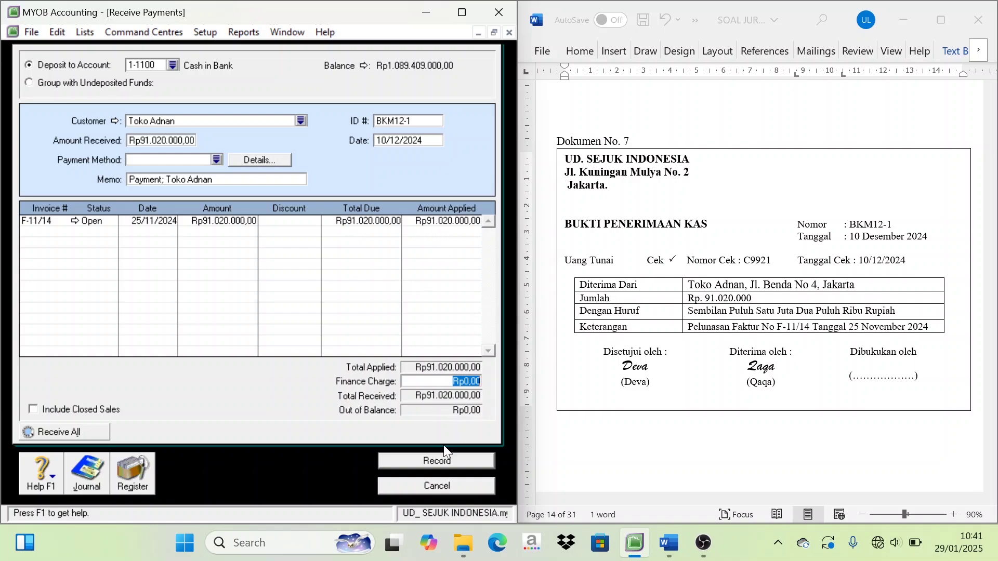
left_click(454, 462)
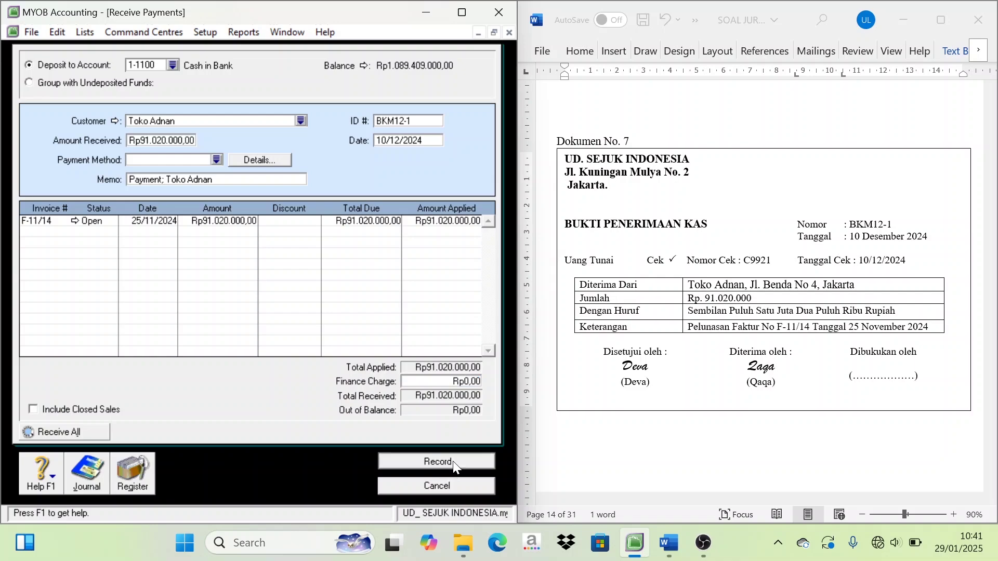
Close the customer payment form and find Dokumen No. 8 in the source file
left_click(447, 485)
scroll(641, 318, "down", 10)
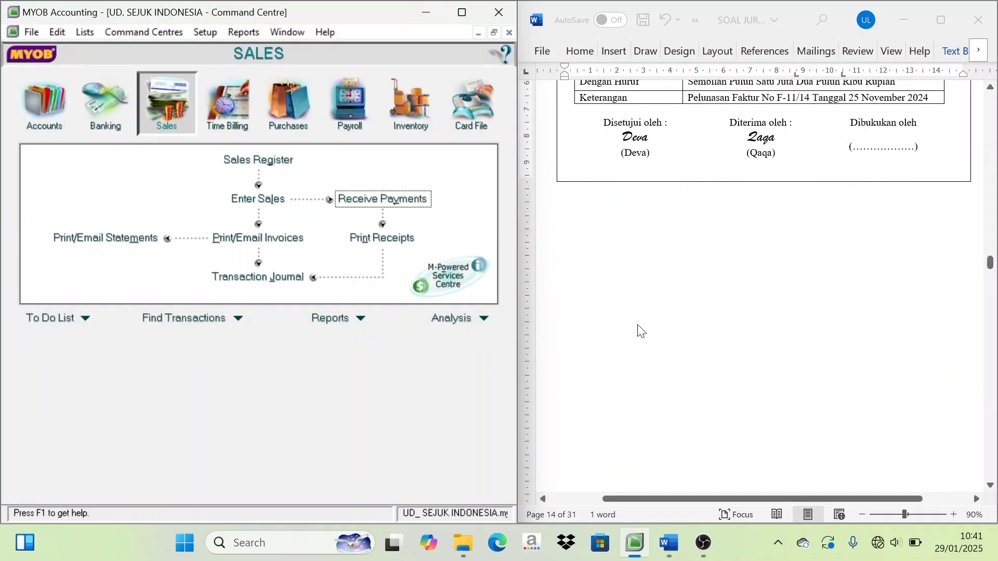
scroll(640, 351, "down", 3)
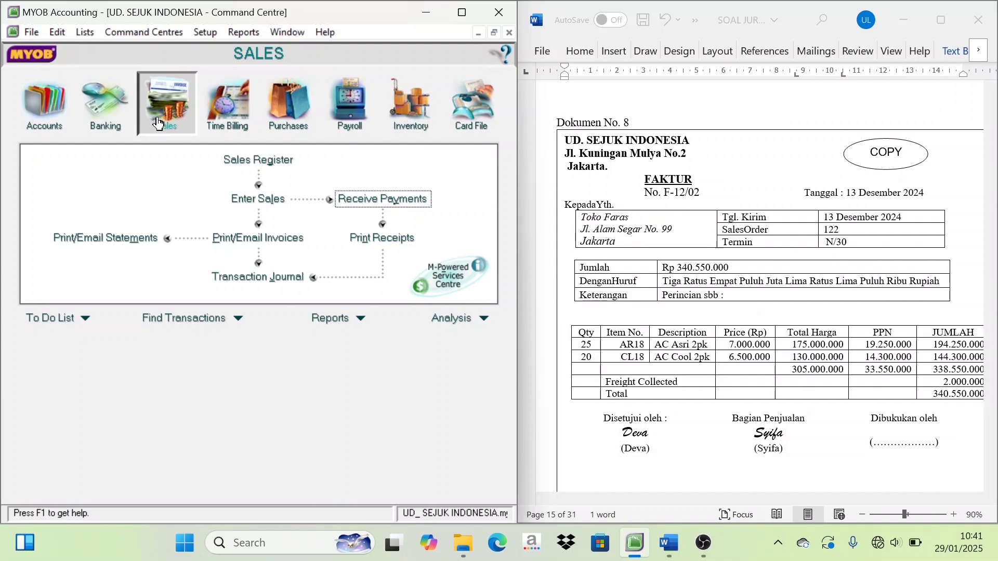
Start a new sales invoice for the customer Toko Faras
left_click(262, 203)
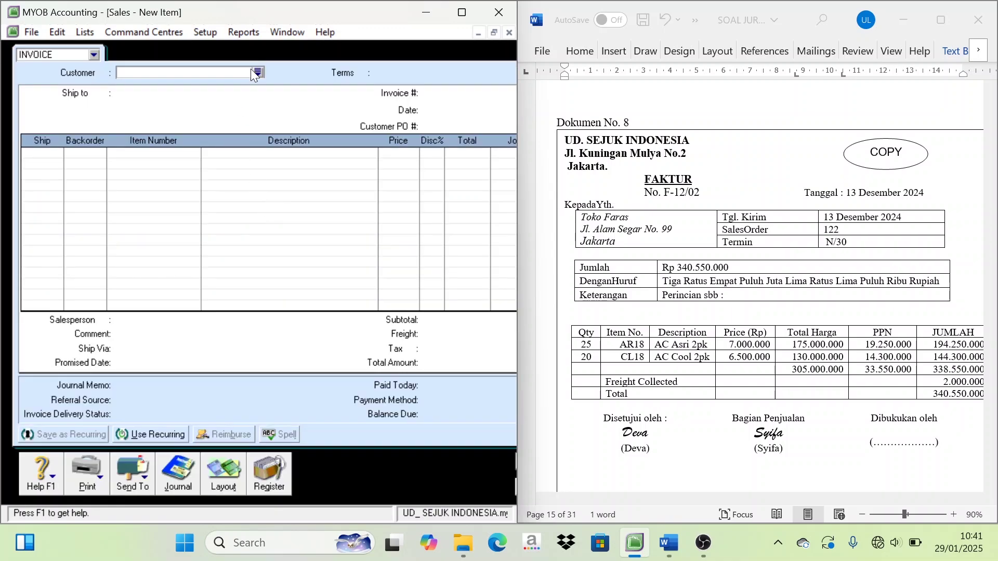
left_click(257, 74)
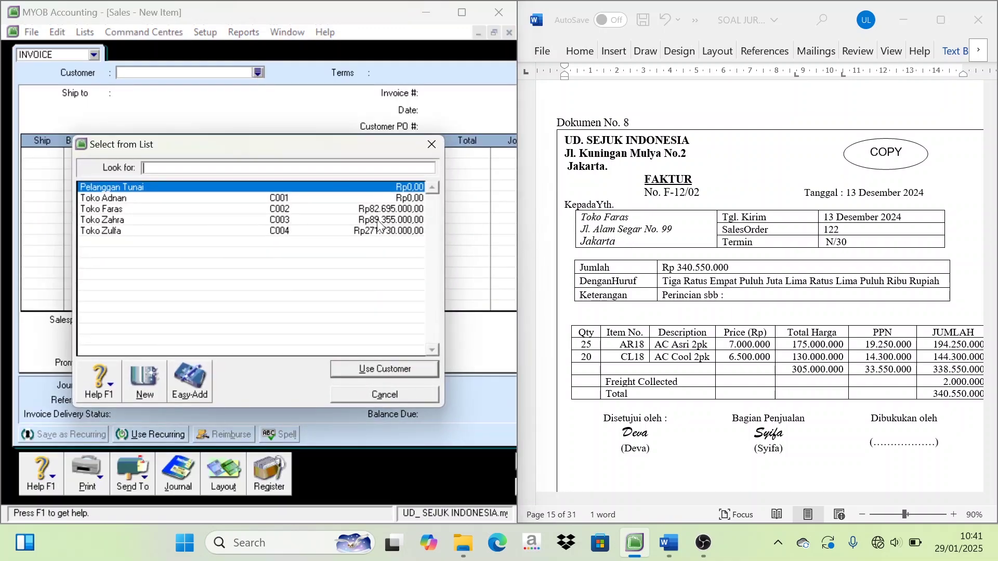
left_click(119, 230)
left_click(123, 210)
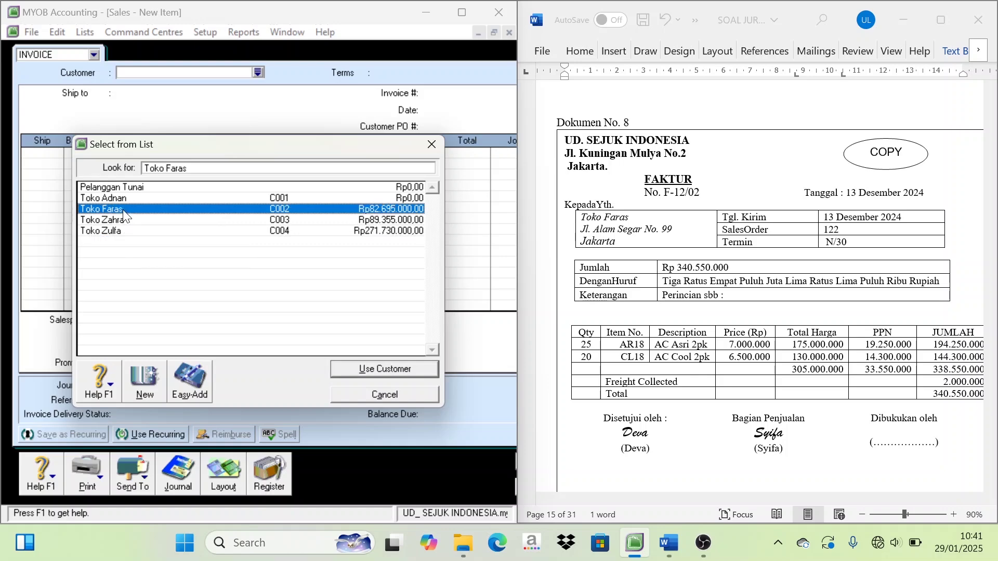
double_click(123, 211)
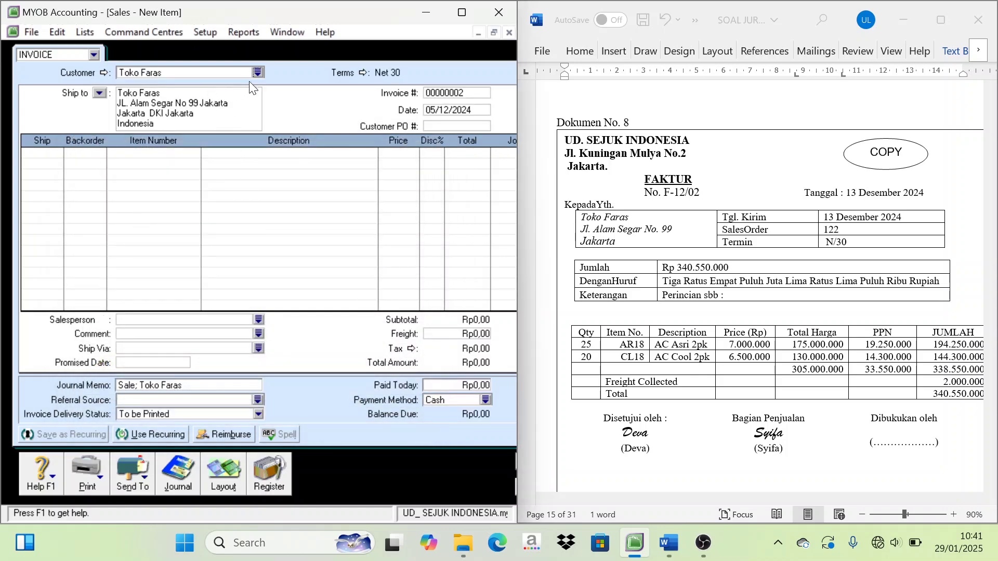
Copy the invoice number F-12/02 from Dokumen No. 8 into the sales invoice and set its date to 13/12/2024
left_click(439, 97)
left_click(697, 196)
left_click_drag(700, 193, 663, 193)
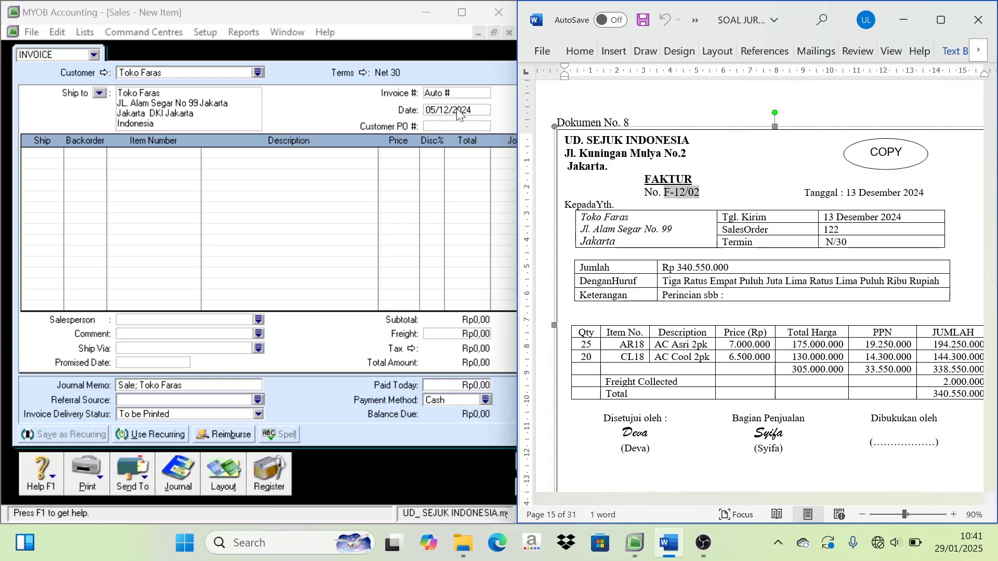
left_click(418, 101)
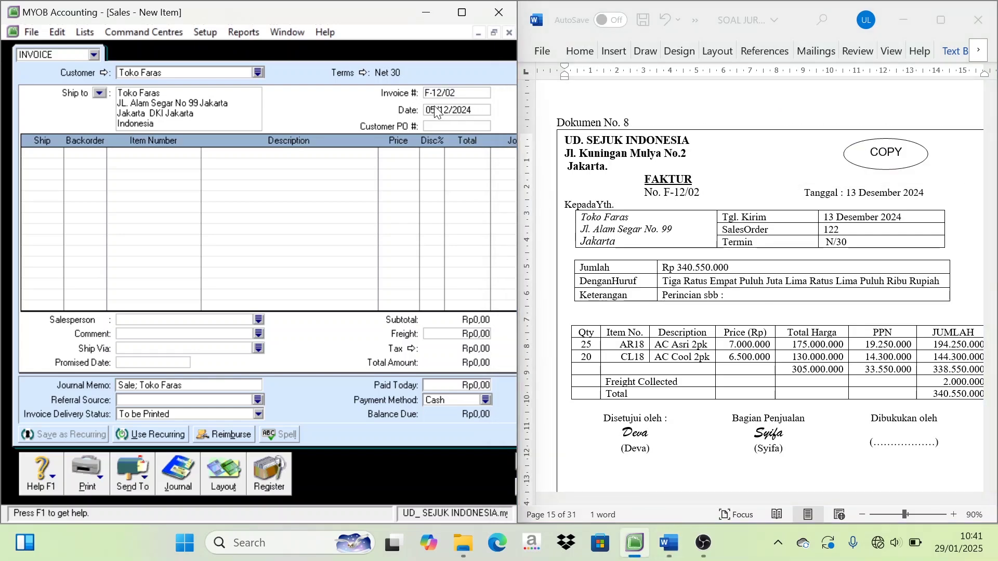
key("Tab")
type("1")
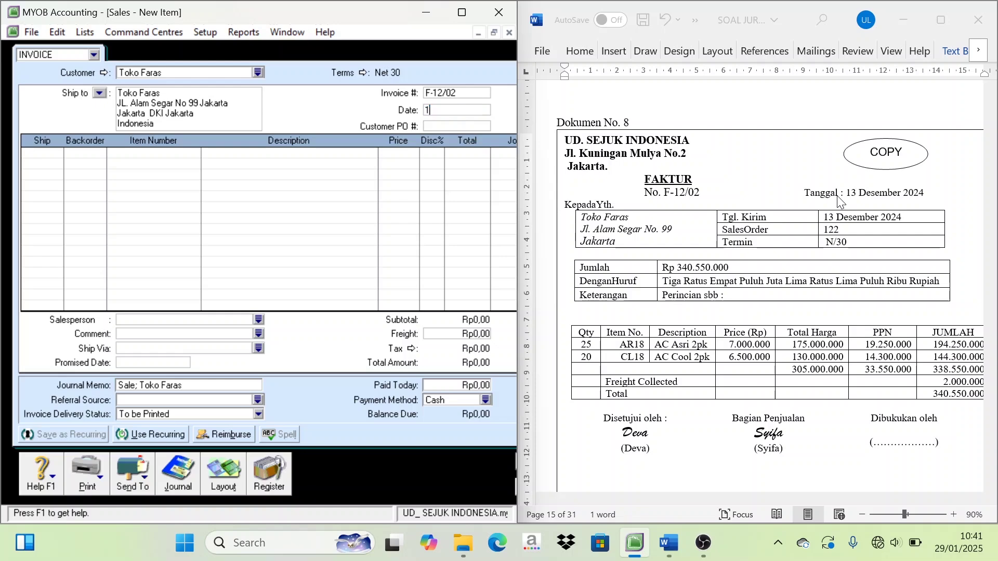
type("3/12/202")
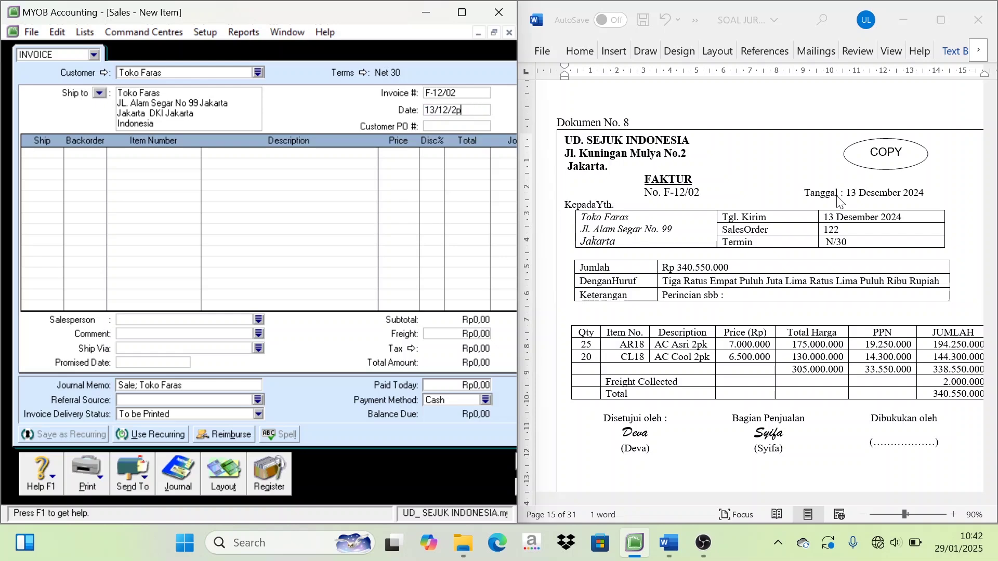
type("4")
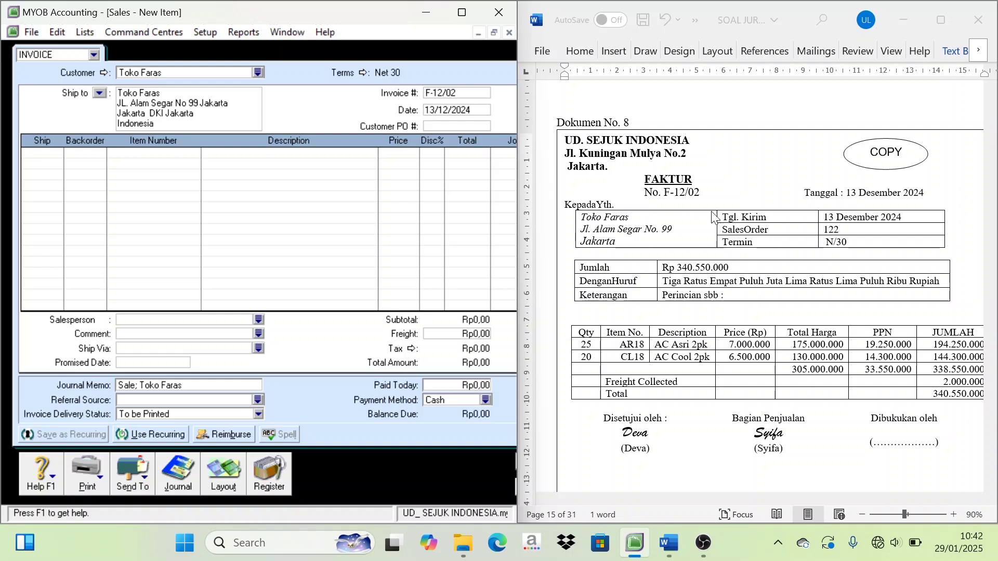
Enter the first invoice line with 25 units of item AR18 (AC Asri 2pk) at a price of Rp7.000.000
left_click(50, 157)
type("25")
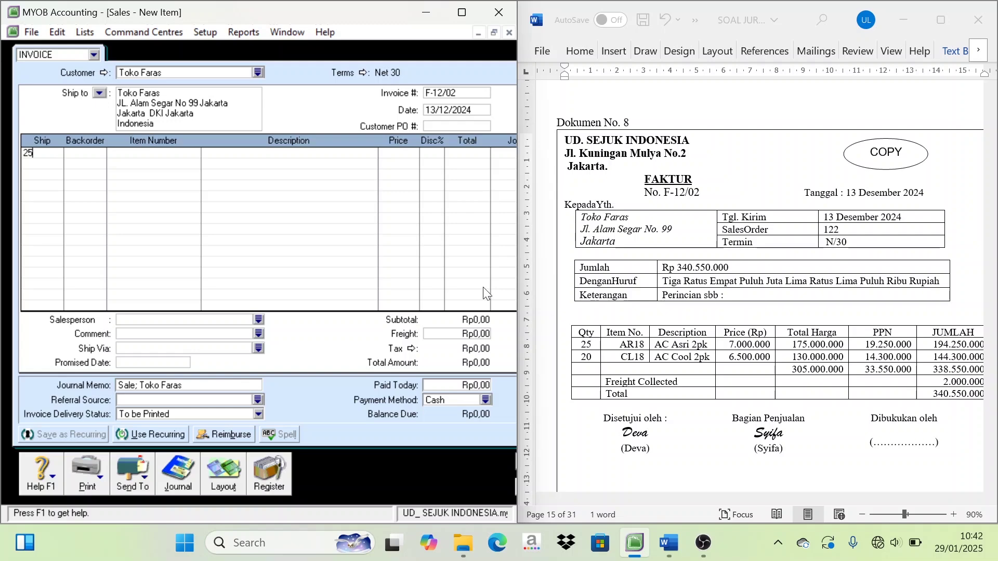
key("Tab")
key("Tab")
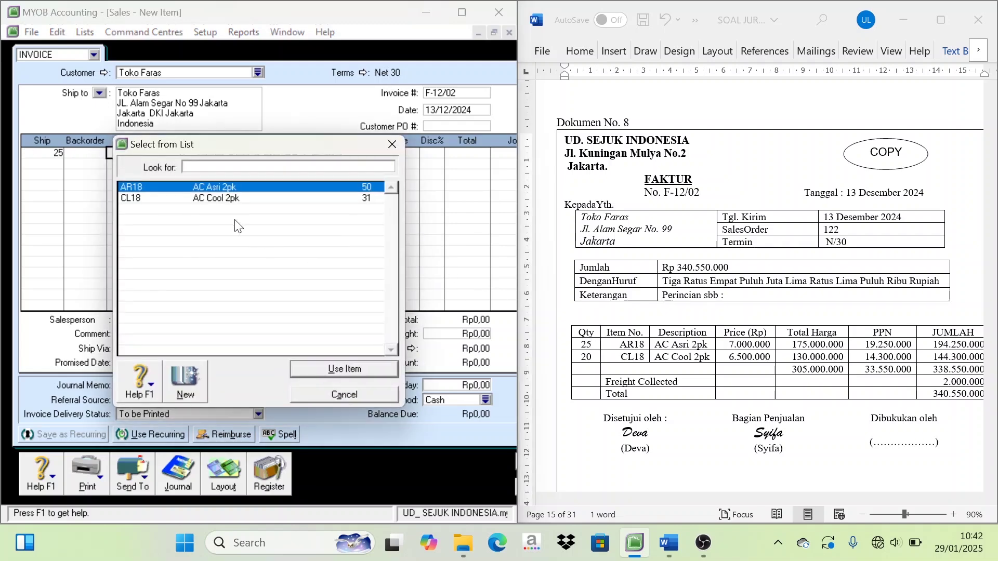
double_click(211, 188)
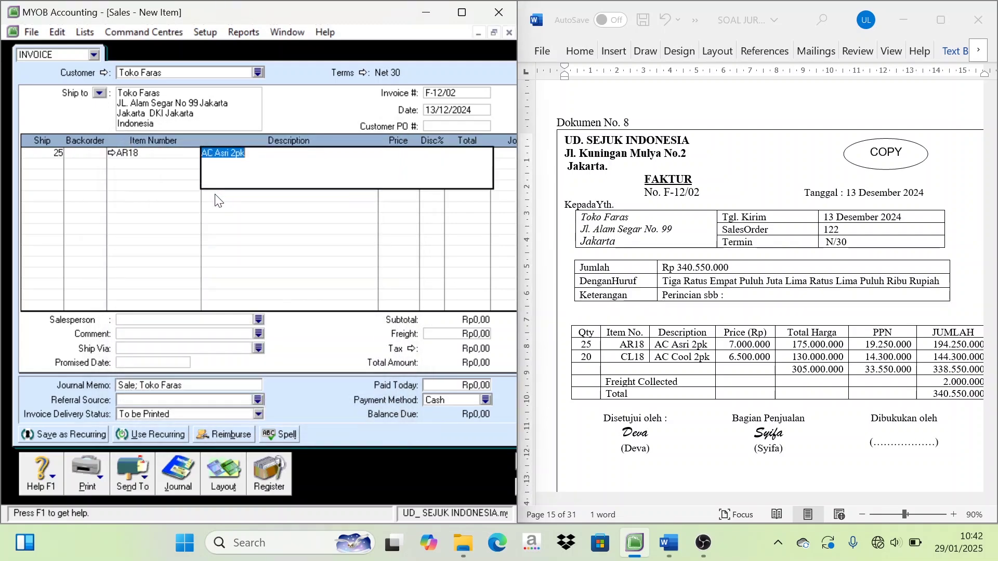
key("Tab")
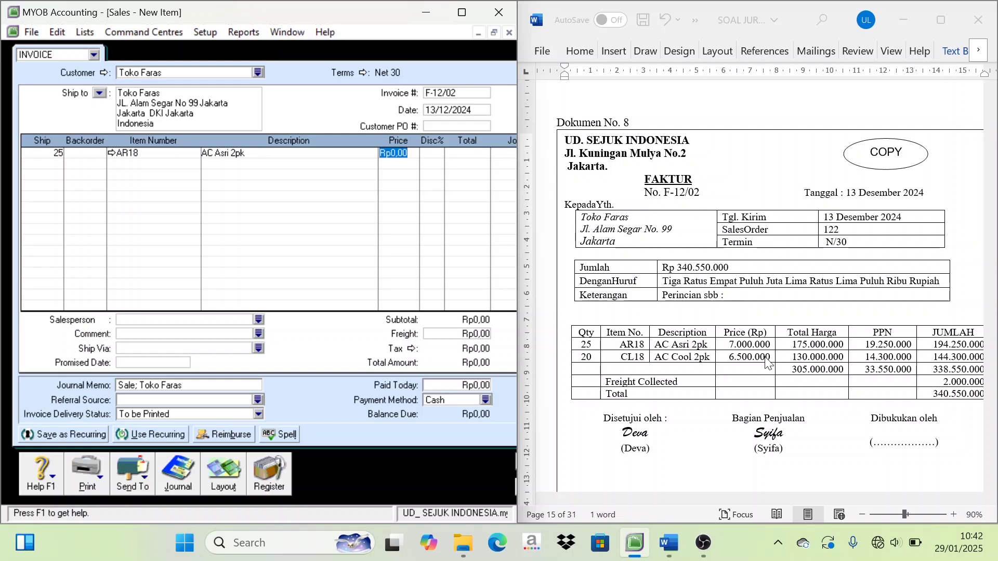
type("7000000")
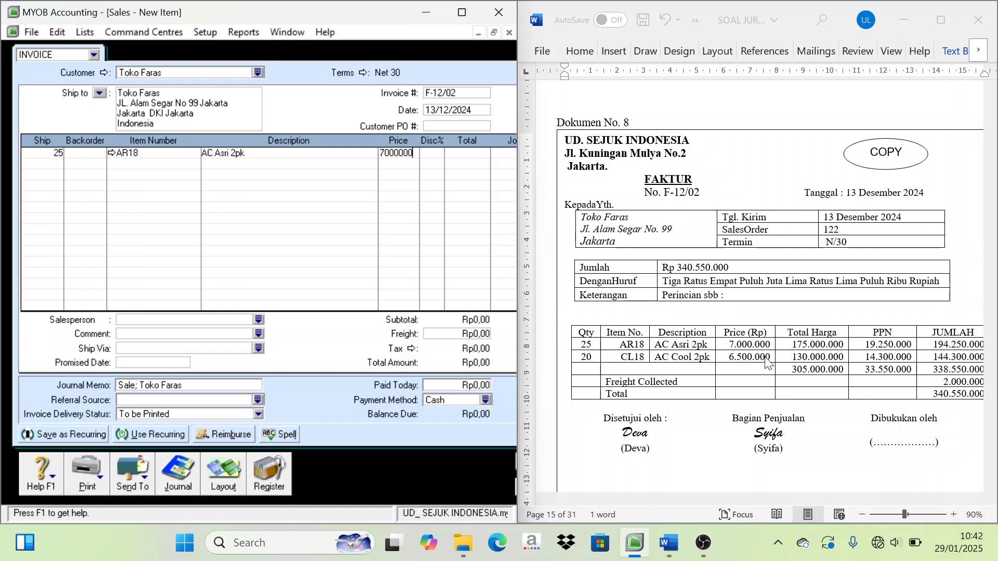
key("Tab")
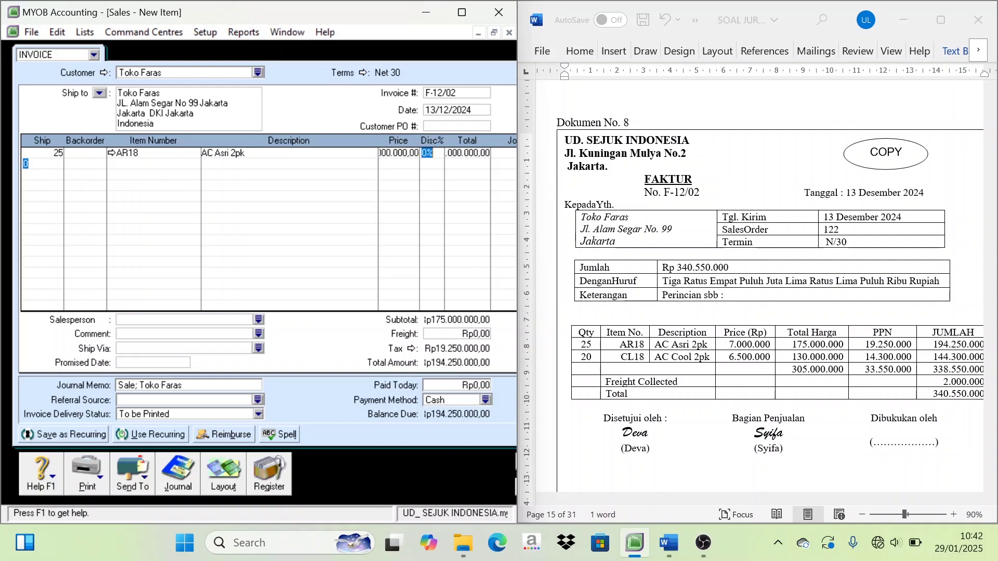
Add a second invoice line with 20 units of item CL18 (AC Cool 2pk) at a price of Rp6.500.000
key("BackSpace")
type("20")
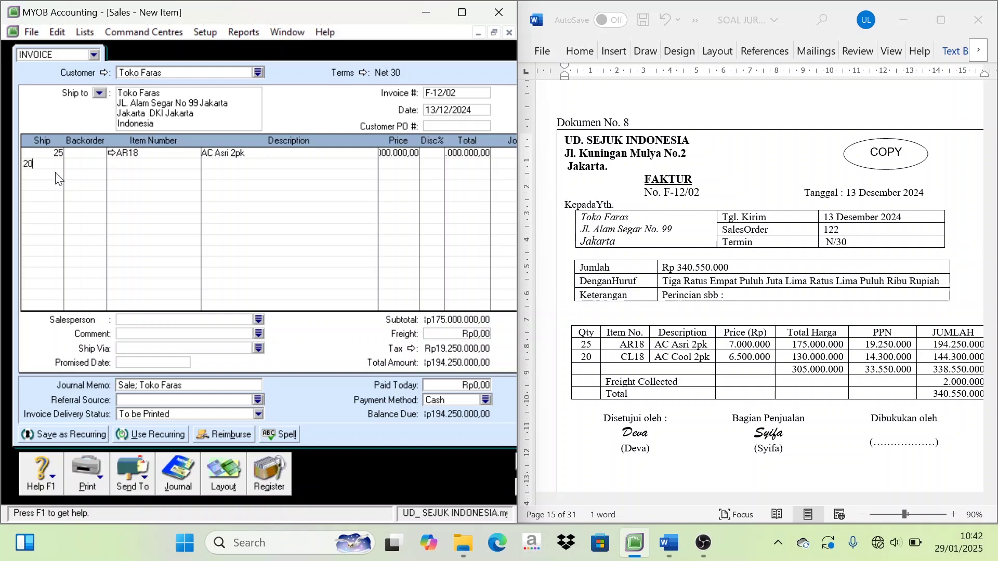
key("Tab")
double_click(212, 198)
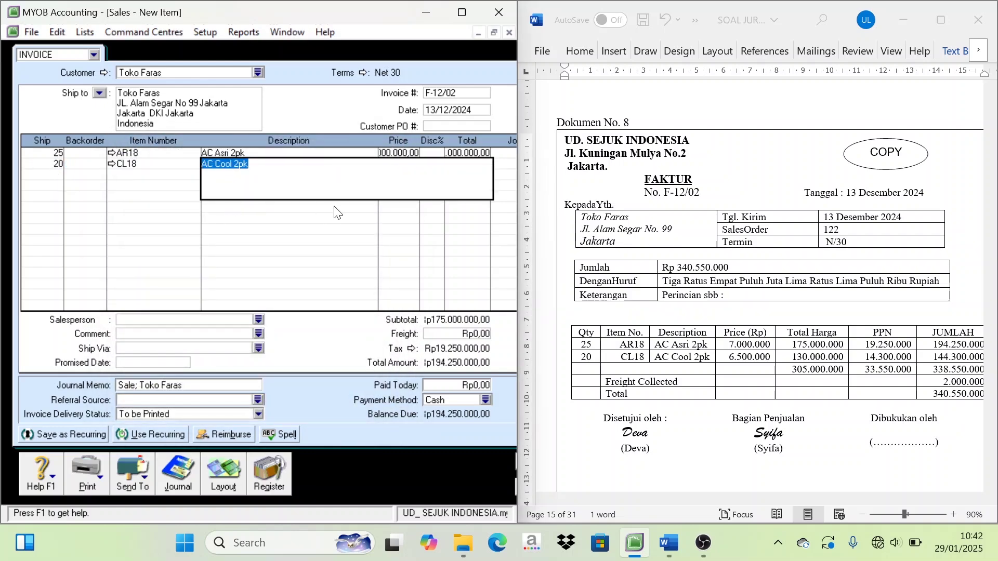
key("Tab")
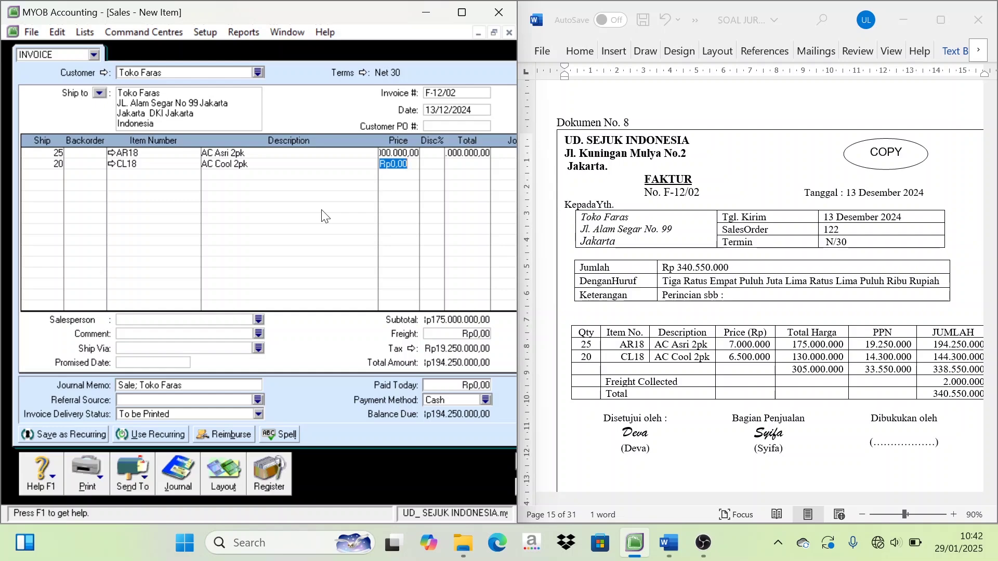
type("6500000")
key("Tab")
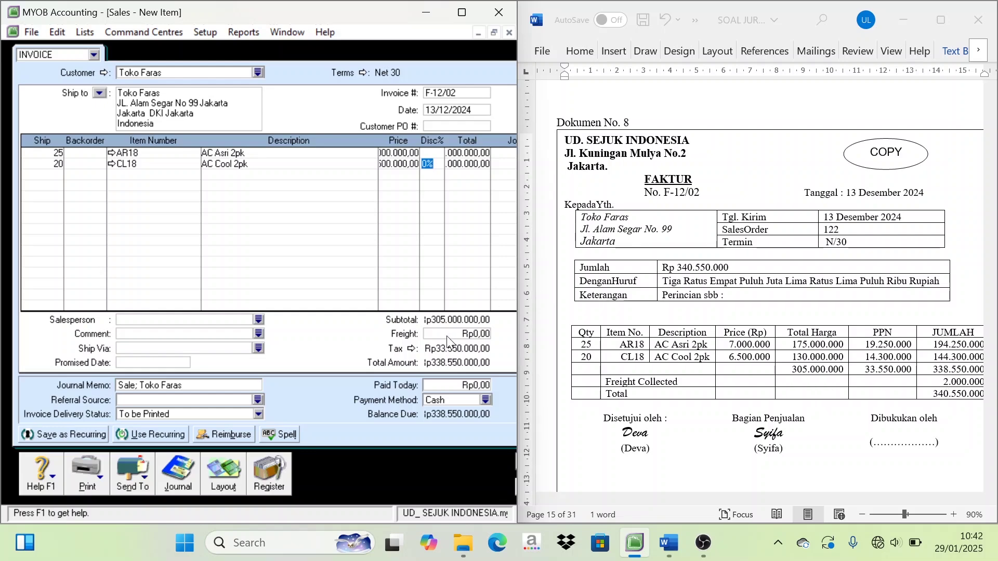
Set the freight charge on the Toko Faras invoice to Rp2.000.000
left_click(460, 336)
type("2000000")
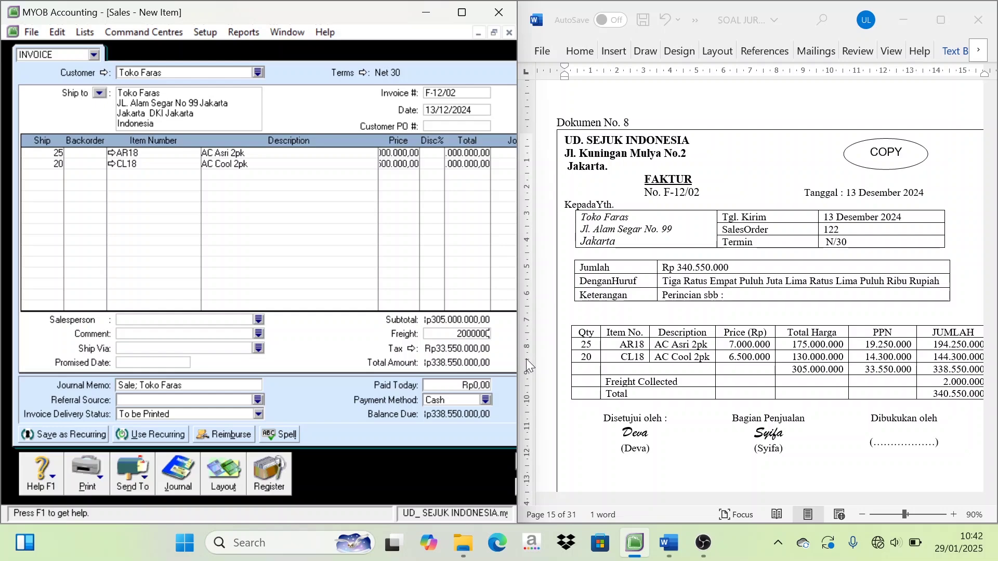
key("Tab")
left_click_drag(664, 193, 700, 192)
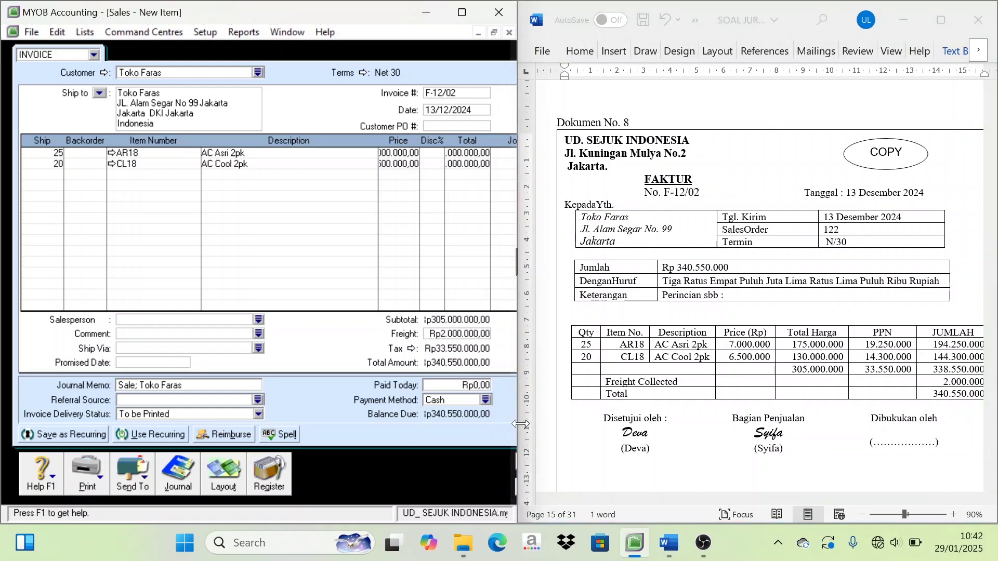
Record the Toko Faras sales invoice, ignoring all spelling suggestions for the item description
left_click_drag(518, 430, 596, 424)
left_click(551, 464)
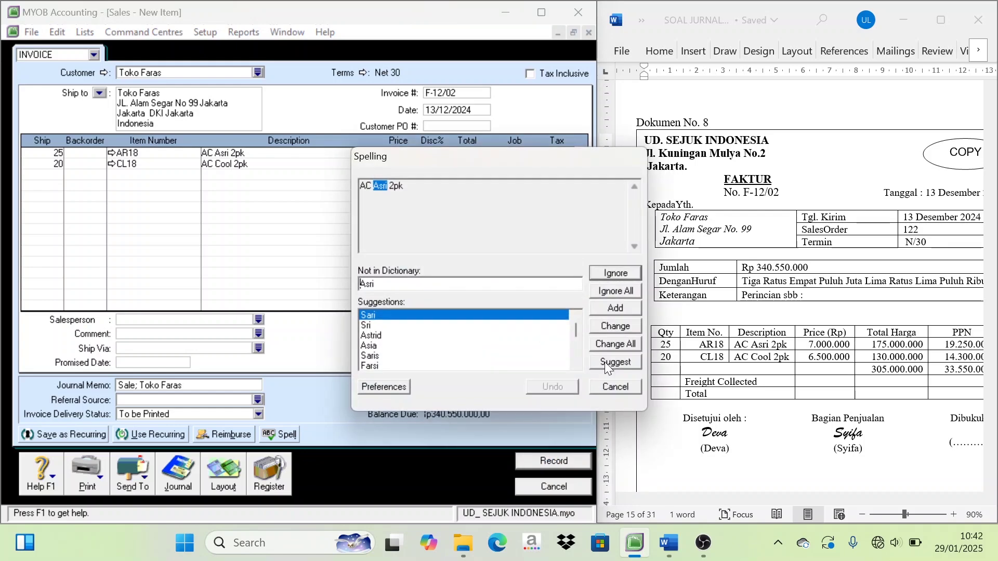
left_click(614, 291)
left_click_drag(597, 307, 533, 314)
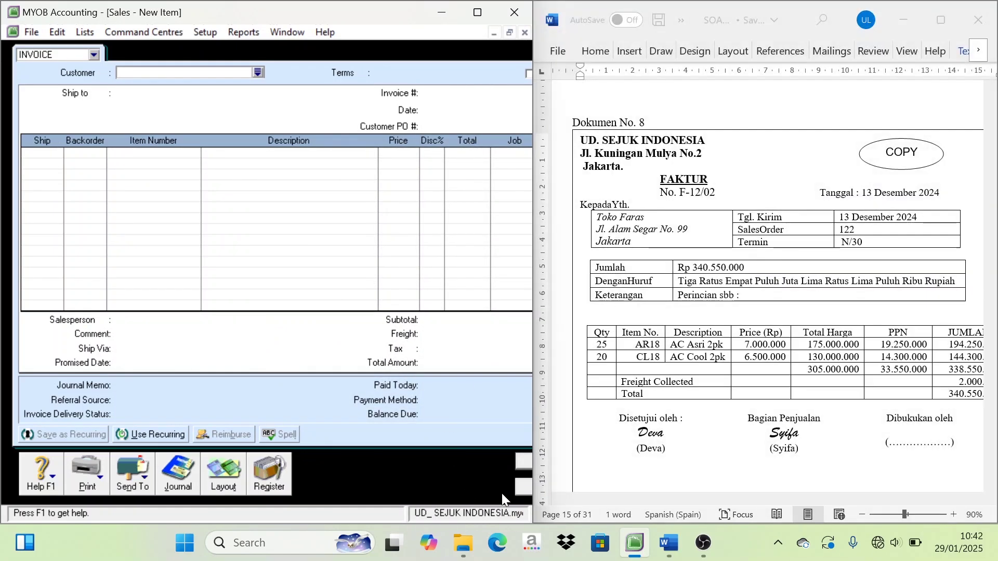
Close the blank sales invoice and start a Spend Money entry paid from account 1-1200 Petty Cash
left_click(517, 487)
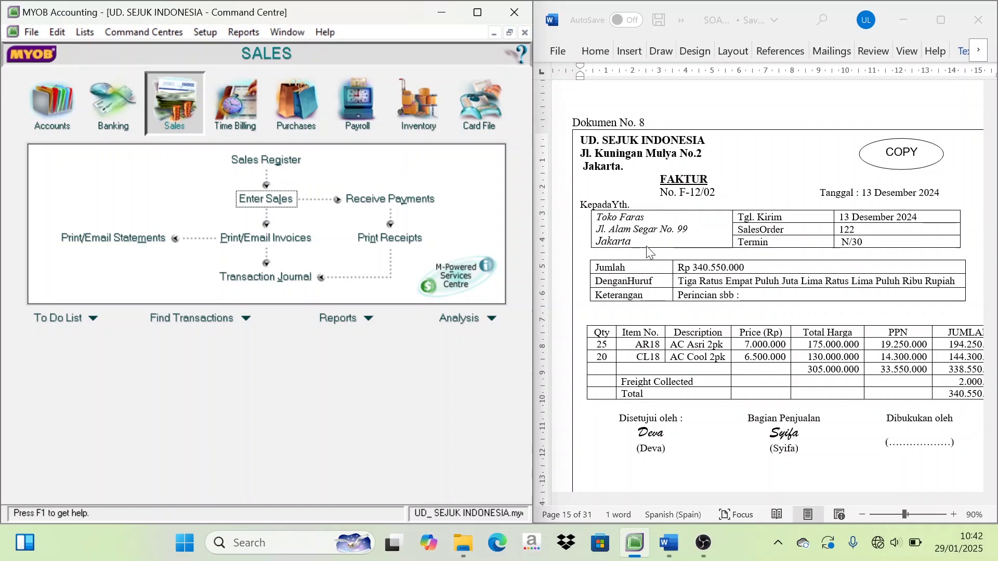
scroll(641, 272, "down", 2)
scroll(641, 273, "down", 10)
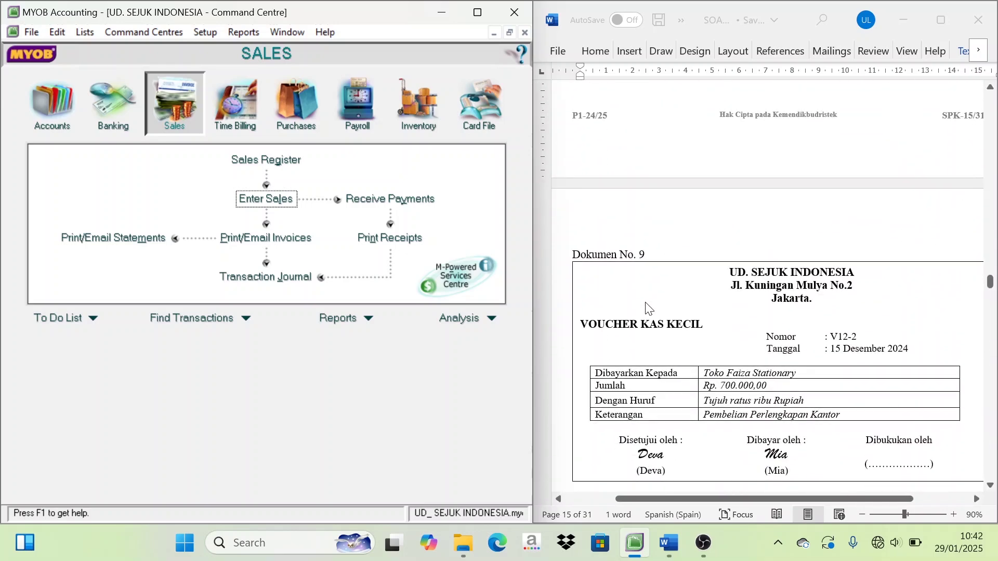
scroll(646, 312, "down", 1)
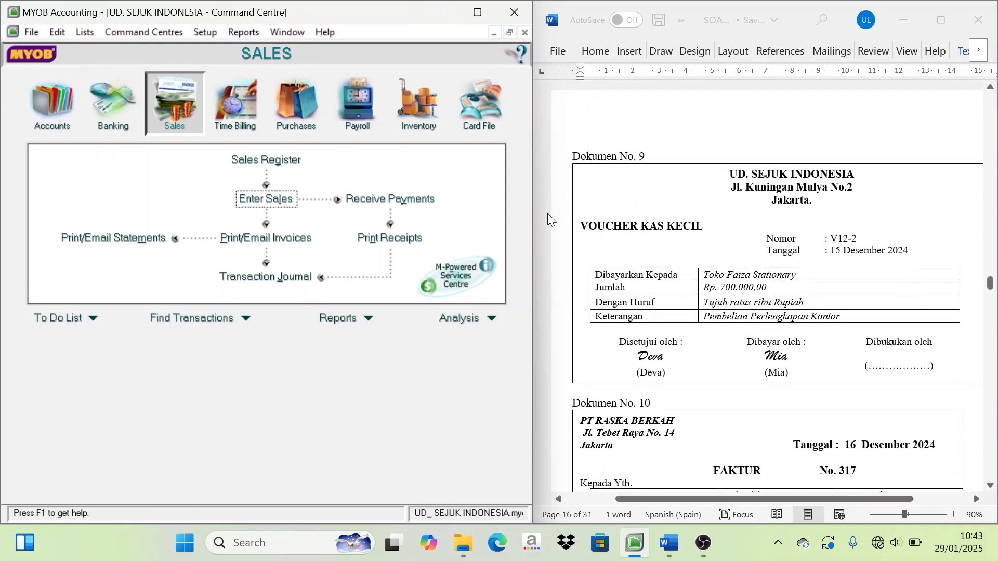
left_click(108, 124)
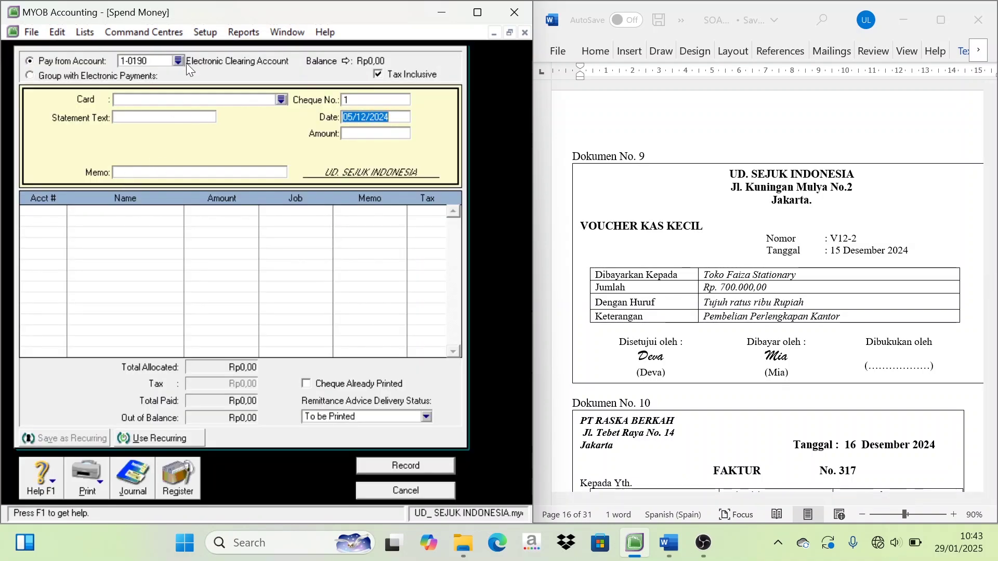
left_click(178, 61)
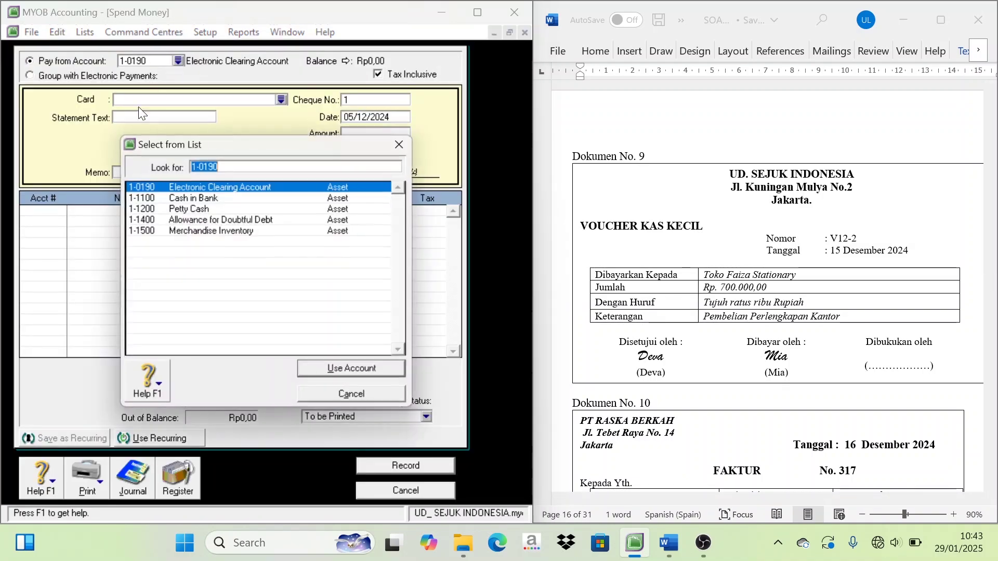
double_click(174, 214)
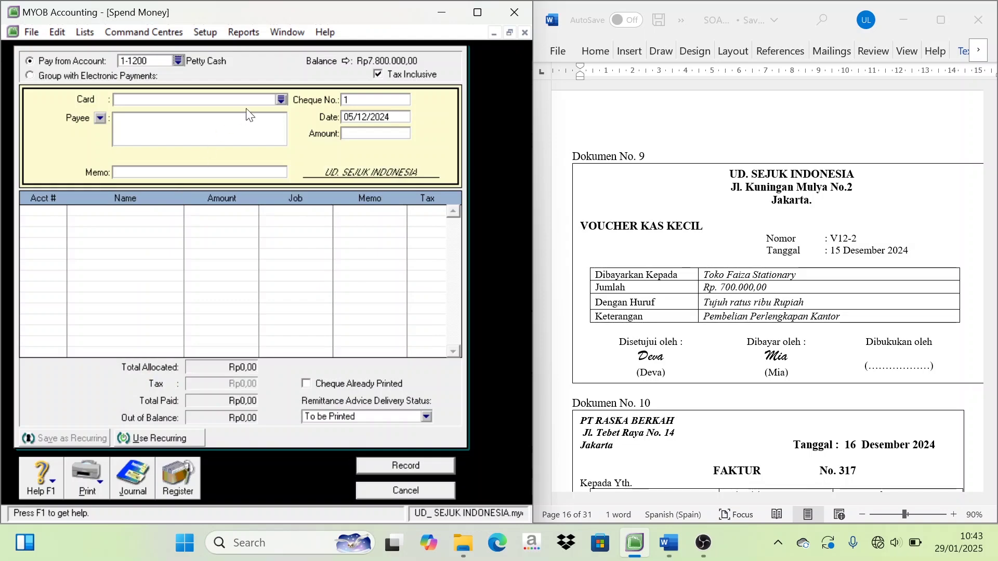
Set the payment's cheque number to V12-2 and its date to 15/12/2024, following Dokumen No. 9
left_click(359, 102)
left_click(856, 240)
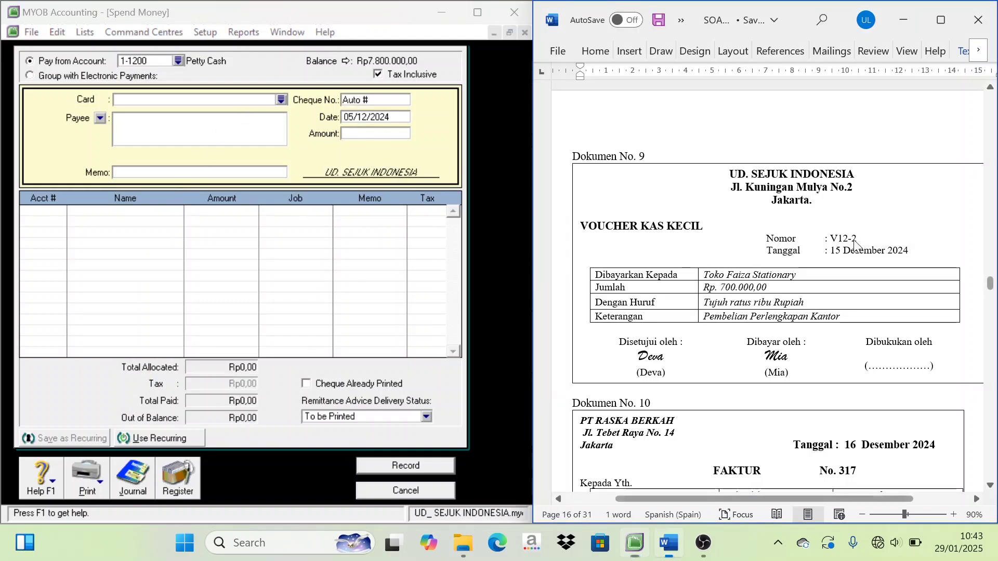
left_click_drag(857, 239, 837, 239)
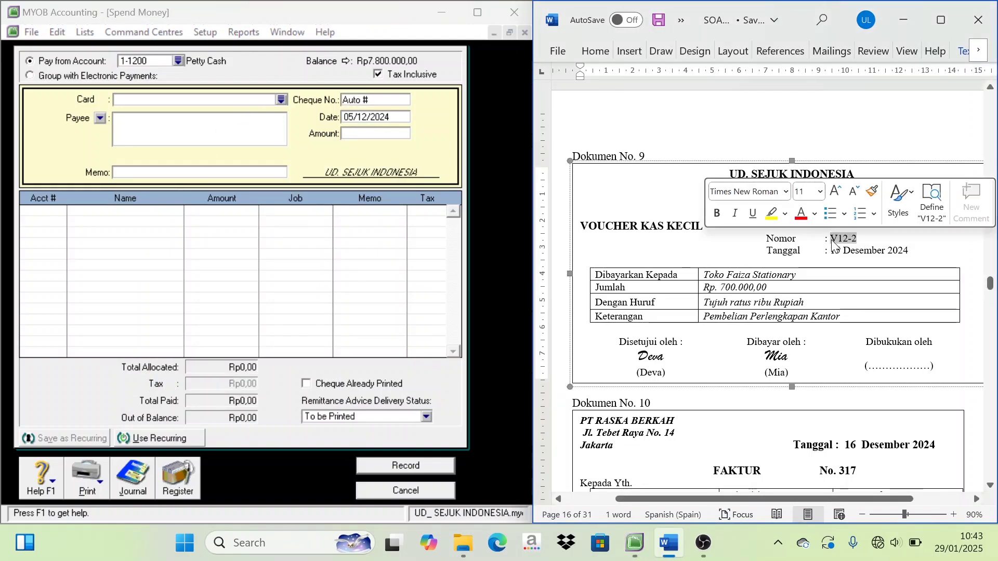
left_click(365, 100)
left_click_drag(366, 99, 326, 98)
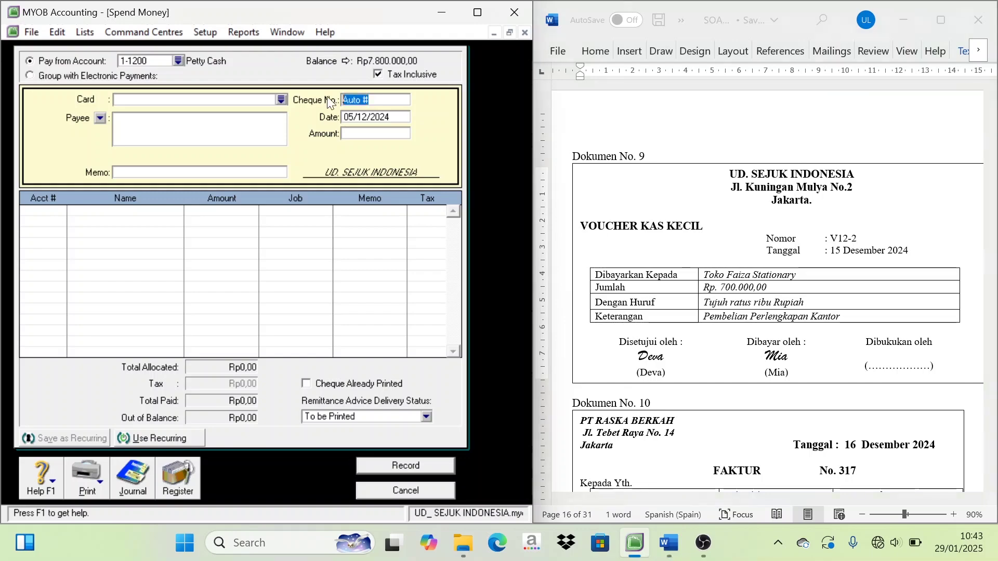
type("V12-2")
key("Tab")
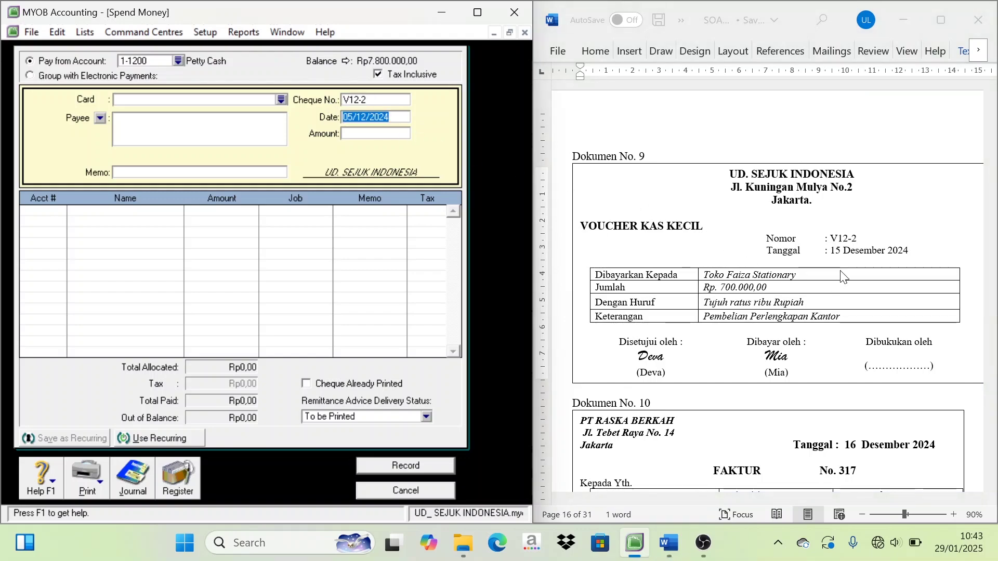
type("1")
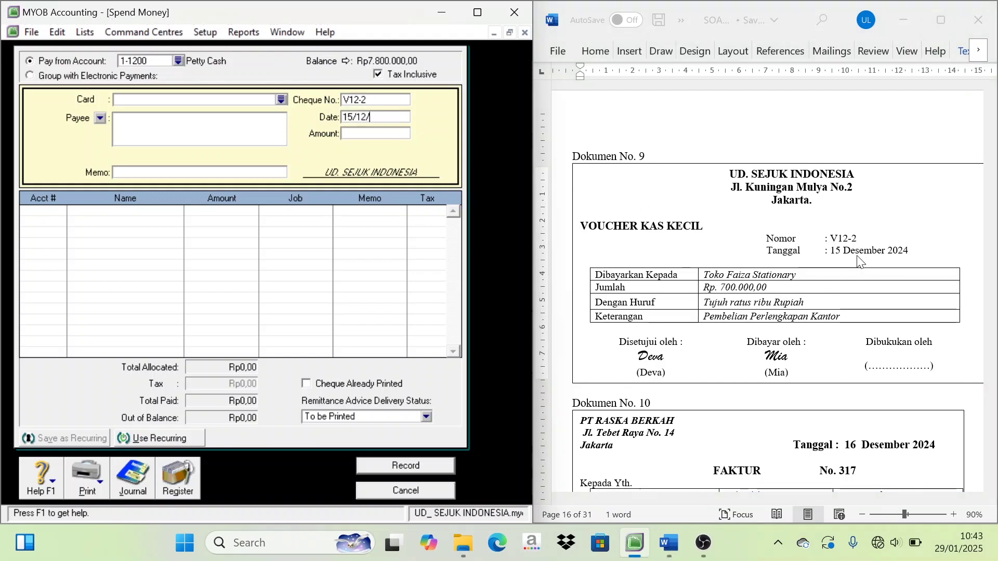
type("5/12/2024")
key("Tab")
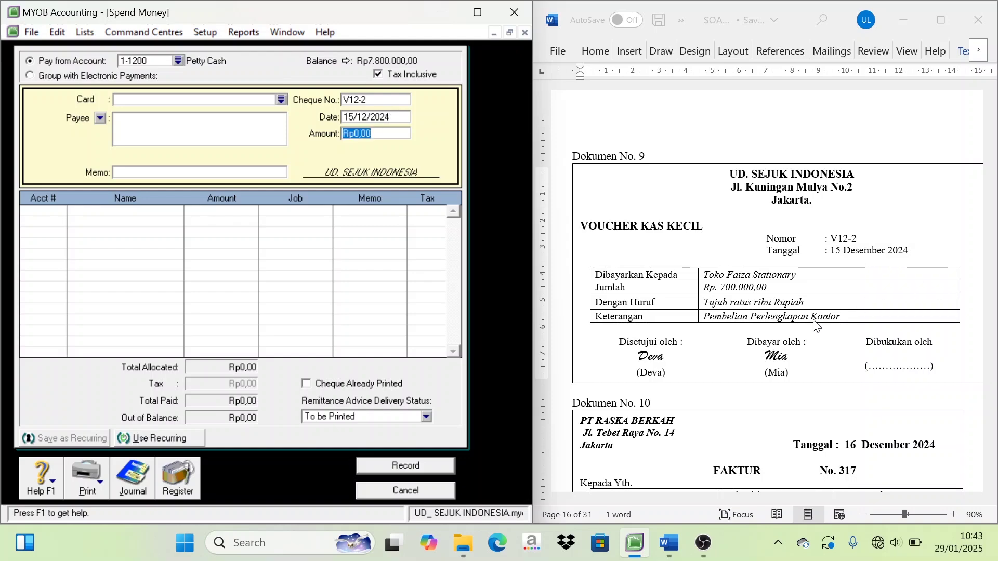
Set the payment amount to 700000 and copy the voucher's description "Pembelian Perlengkapan Kantor" into the memo
type("700000")
triple_click(715, 320)
key("ctrl+c")
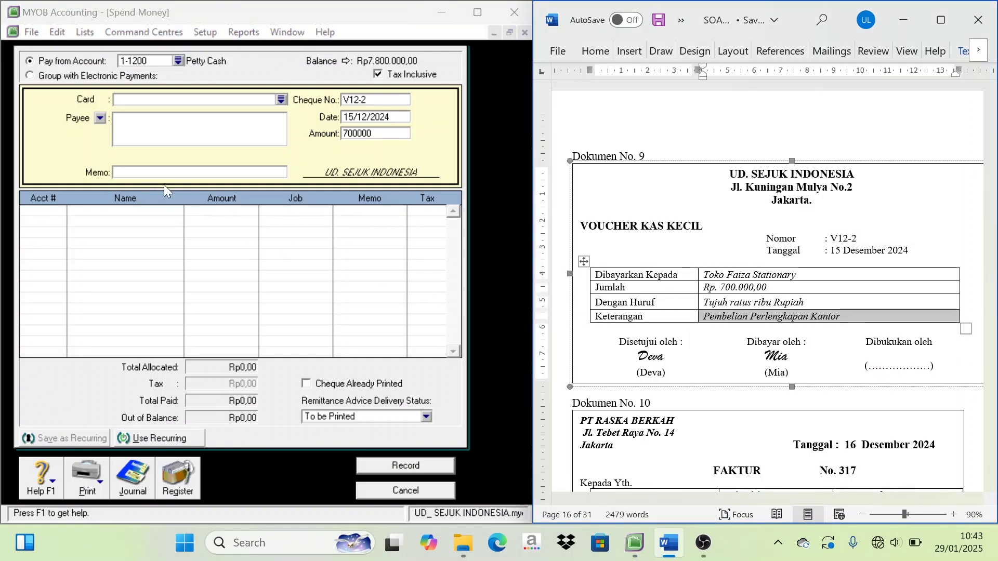
left_click(142, 172)
key("ctrl+v")
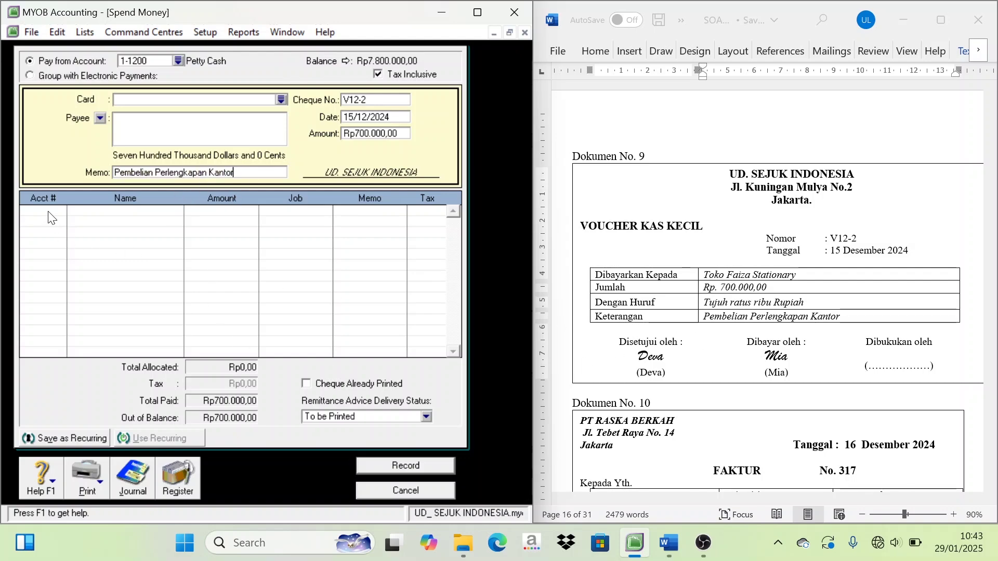
Allocate the full payment to account 1-1600 Office Supplies, then record the entry and close the Spend Money window
key("Tab")
type("6-")
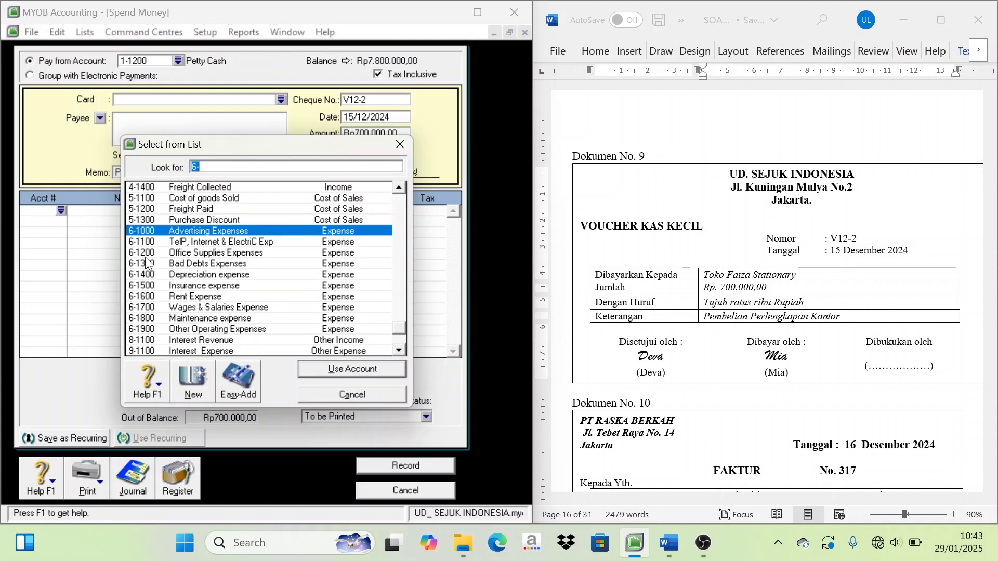
scroll(216, 284, "up", 4)
scroll(208, 270, "up", 8)
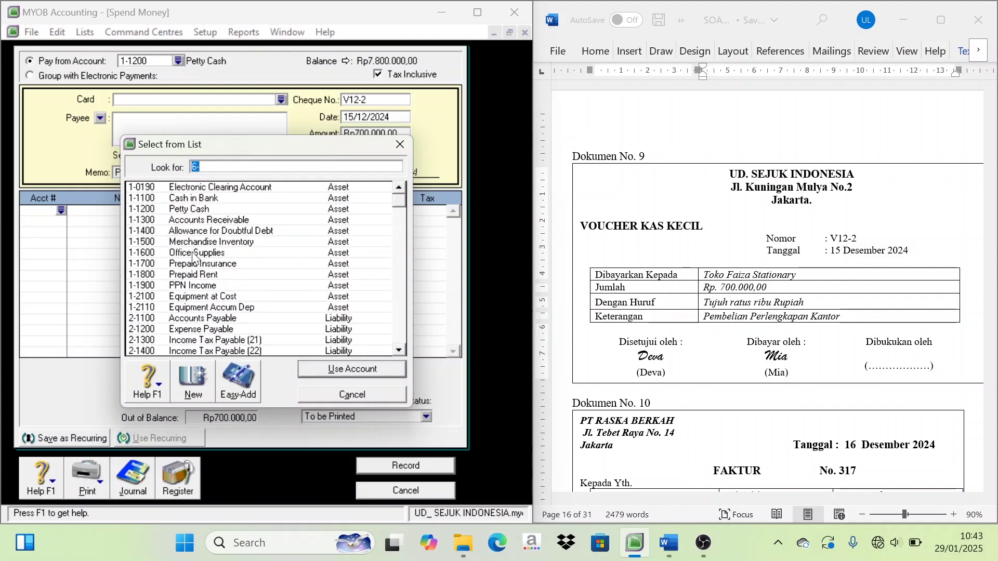
left_click(193, 256)
left_click(306, 370)
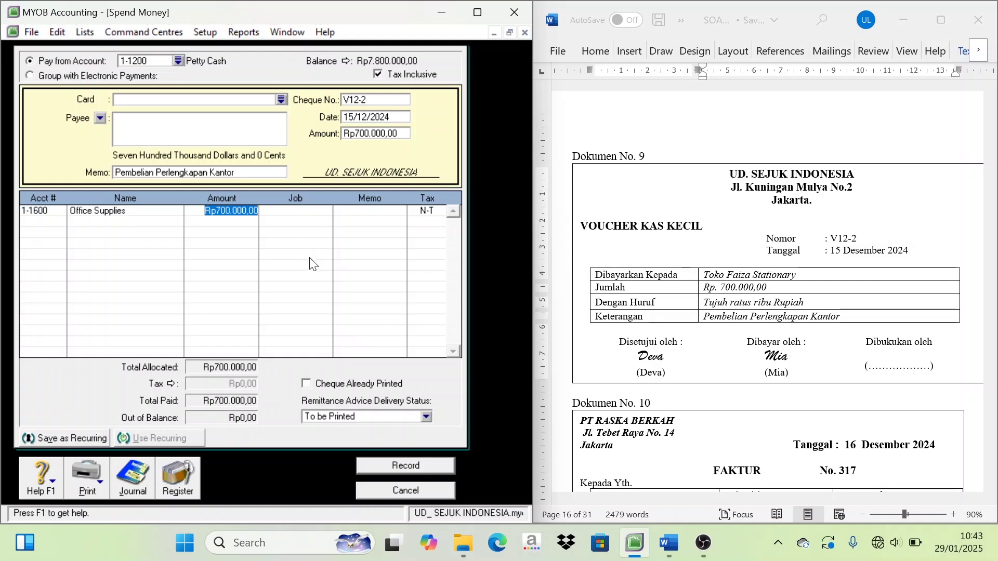
key("Tab")
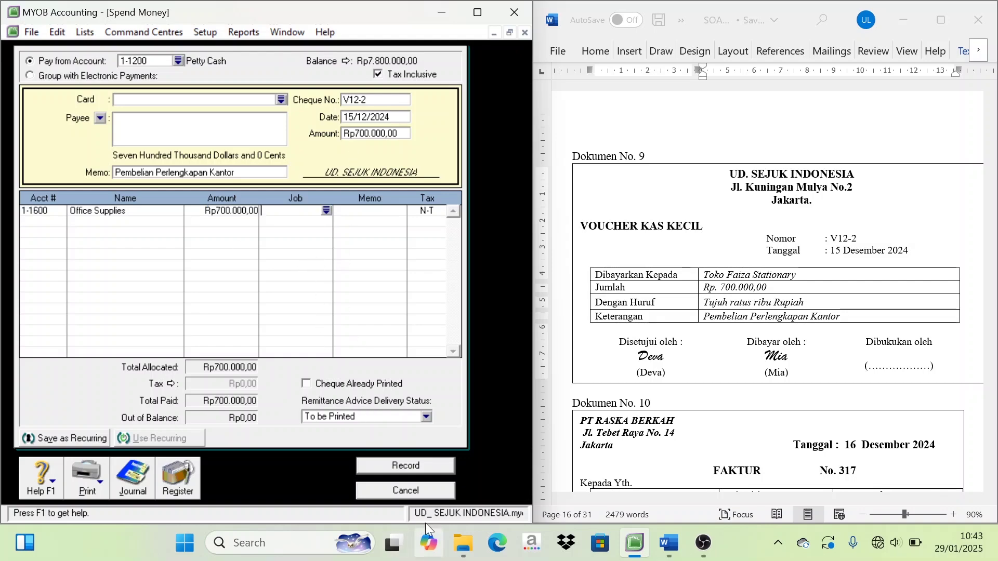
left_click(406, 467)
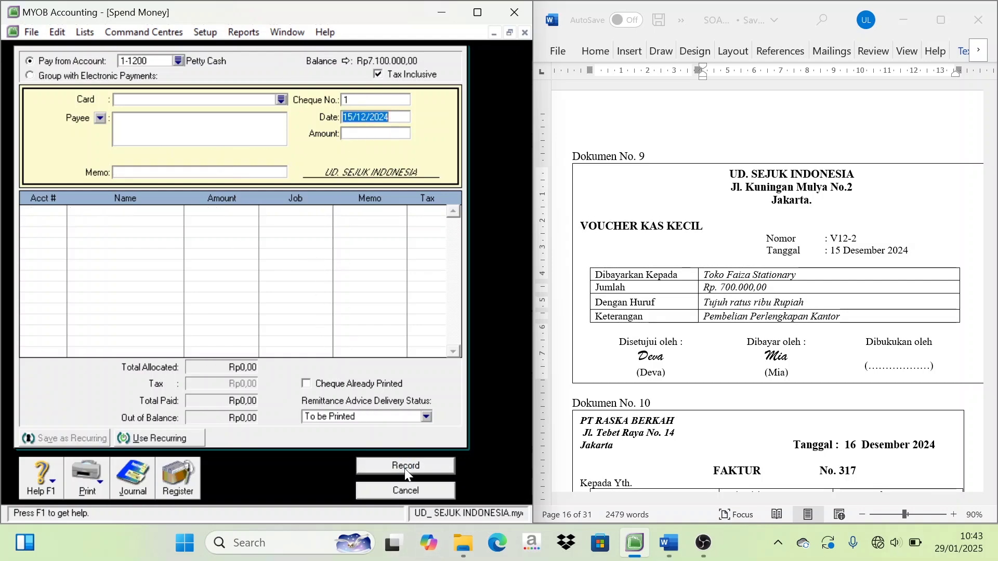
left_click(434, 492)
Review the Dokumen No. 10 invoice and start a new item purchase from supplier PT Raska Berkah
scroll(676, 389, "down", 5)
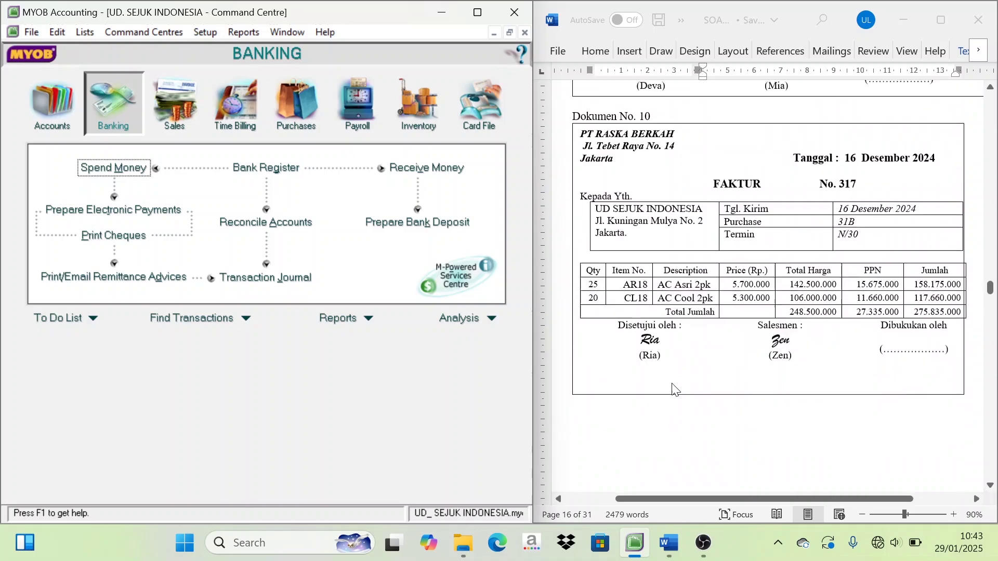
scroll(676, 389, "down", 2)
scroll(676, 389, "up", 6)
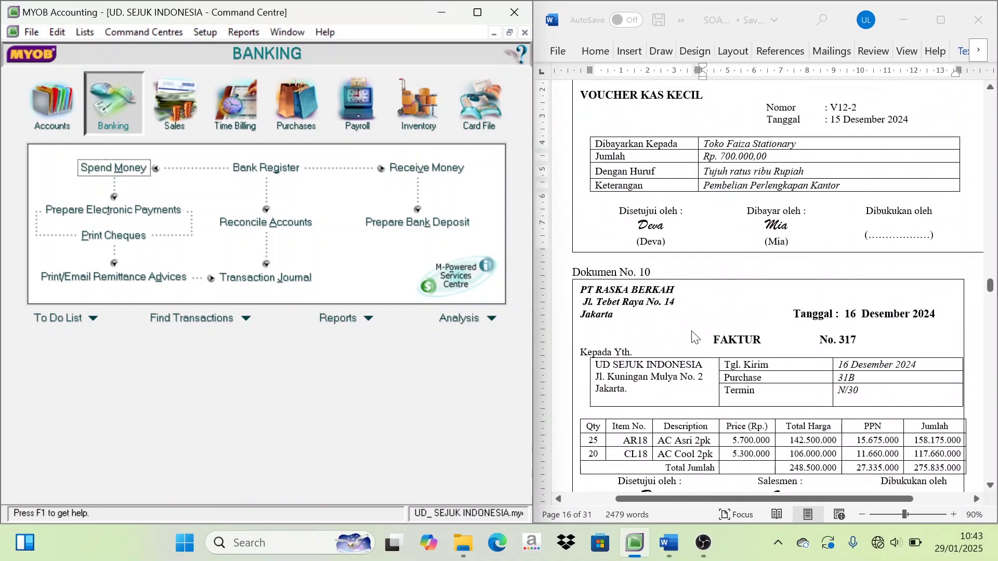
scroll(694, 336, "up", 1)
scroll(676, 291, "down", 4)
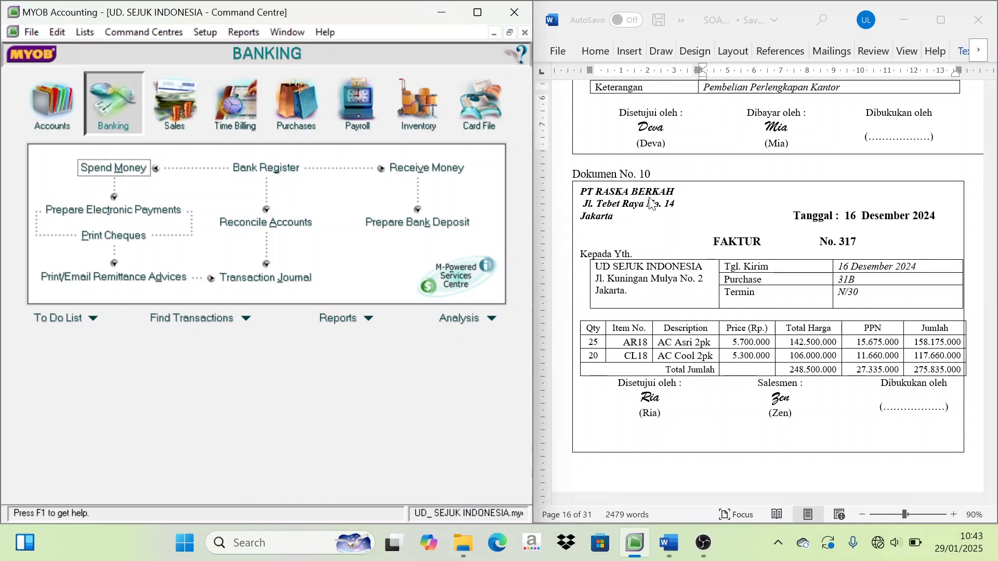
left_click(276, 110)
left_click(279, 195)
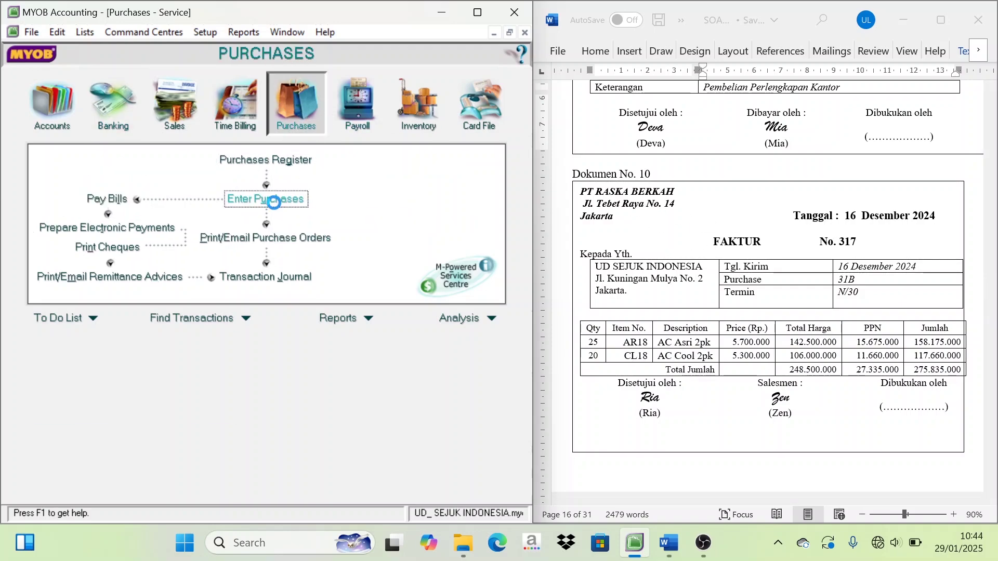
left_click(258, 72)
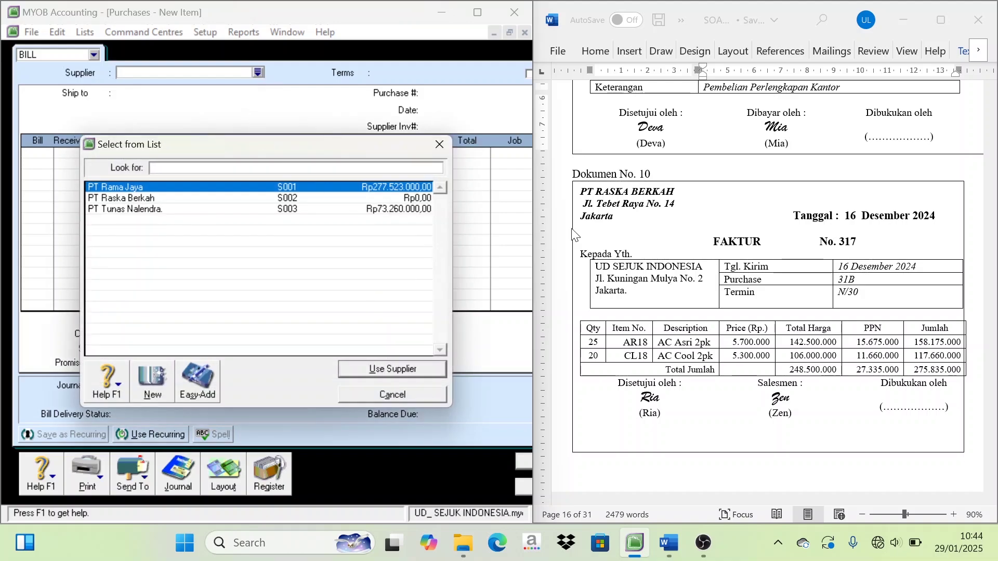
left_click(136, 198)
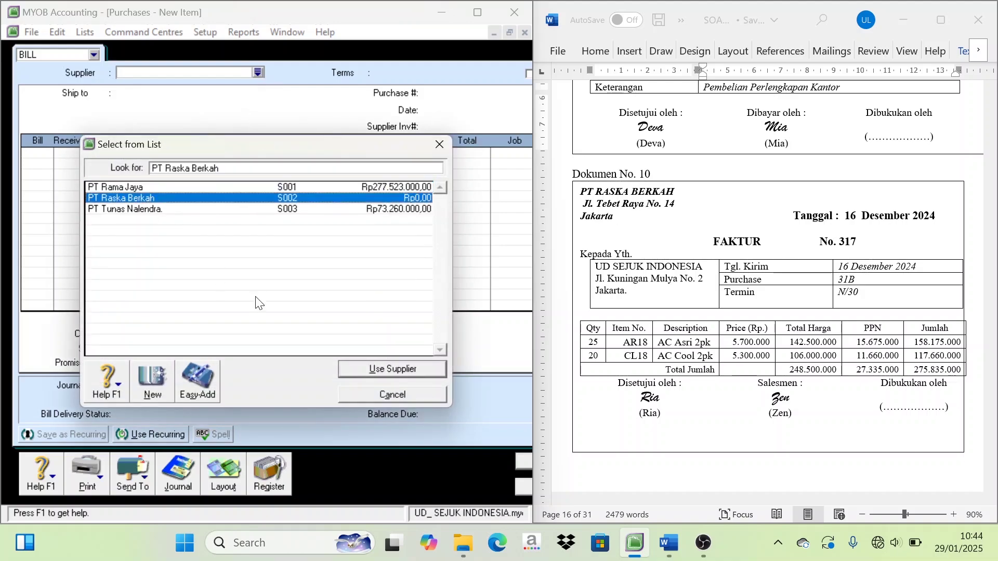
left_click(405, 366)
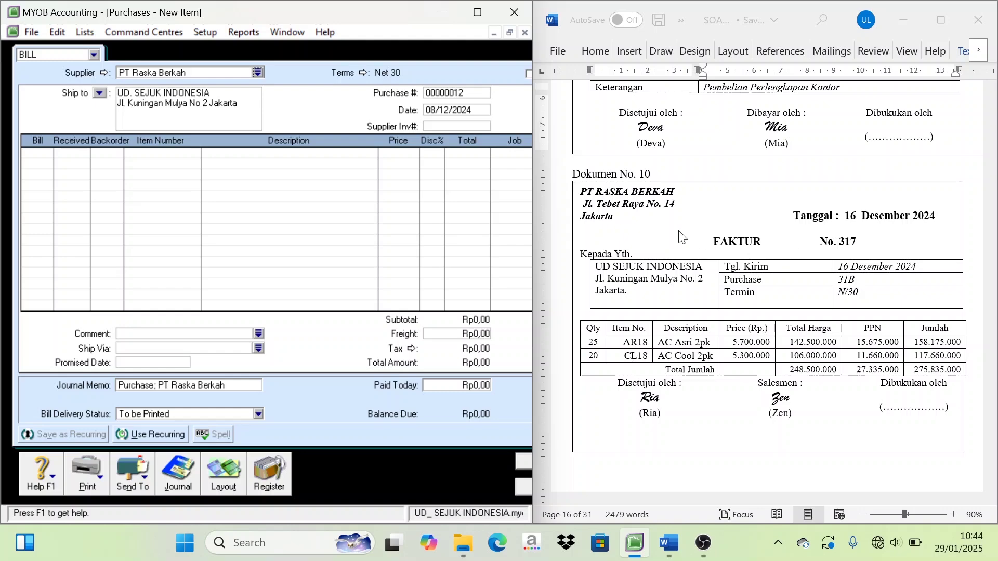
Copy invoice number 317 from the document into the purchase number and set the purchase date to 16/12/2024
left_click(849, 250)
double_click(847, 241)
key("ctrl+c")
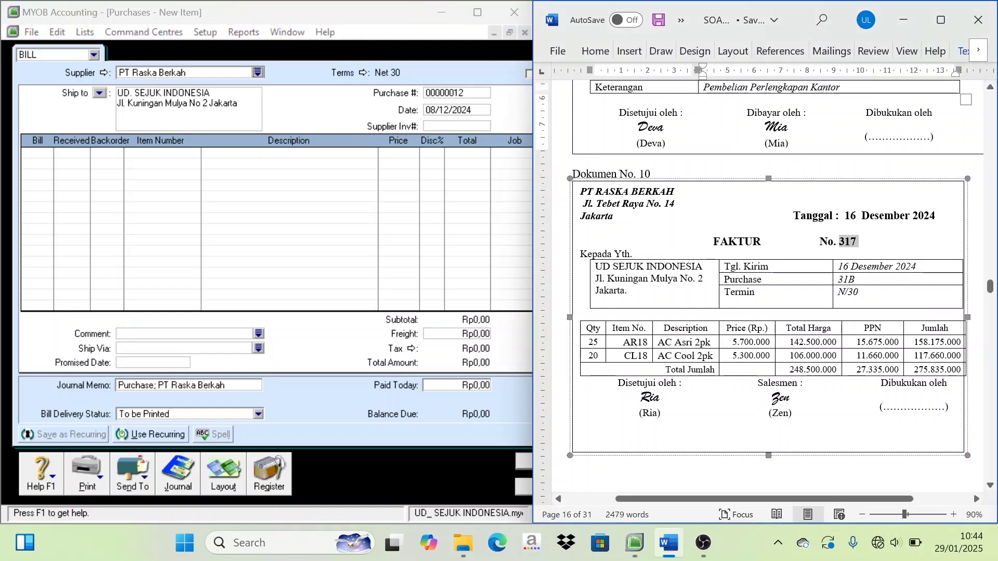
left_click(482, 96)
key("ctrl+v")
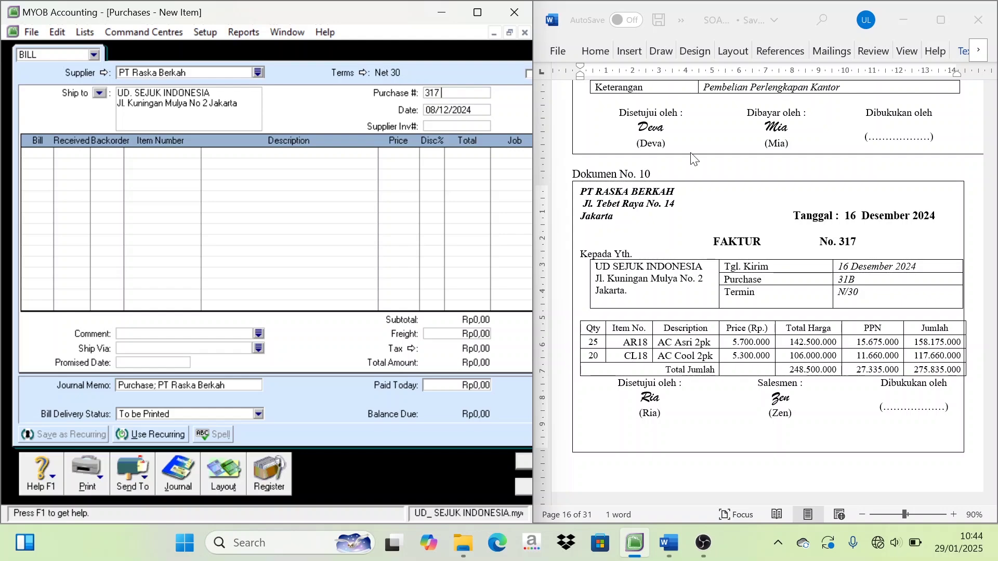
key("Tab")
type("16/1")
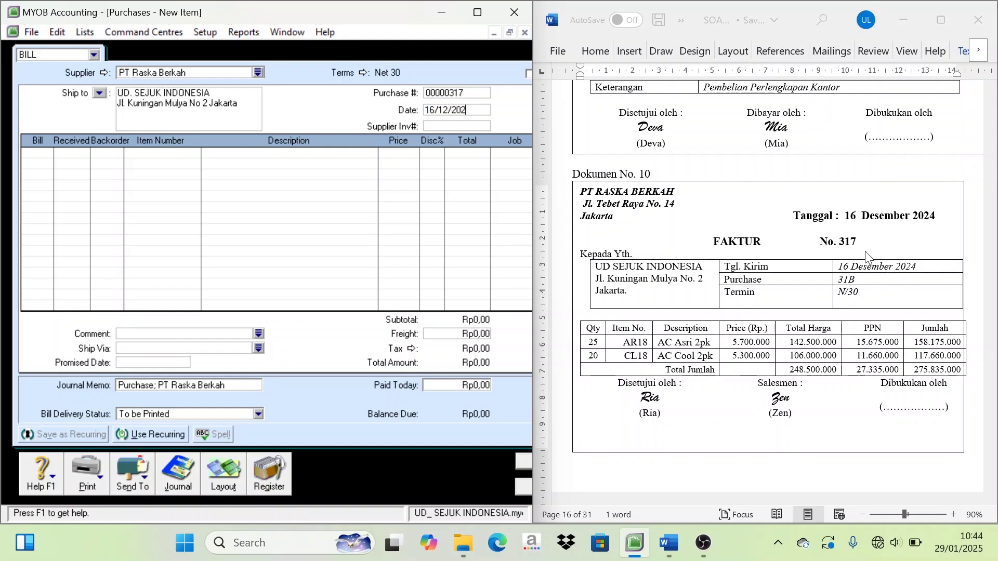
type("2/2024")
key("Tab")
Enter the first purchase line as 25 units of item AR18 AC Asri 2pk at a price of 5700000
key("Tab")
type("25")
key("Tab")
key("Tab")
key("Tab")
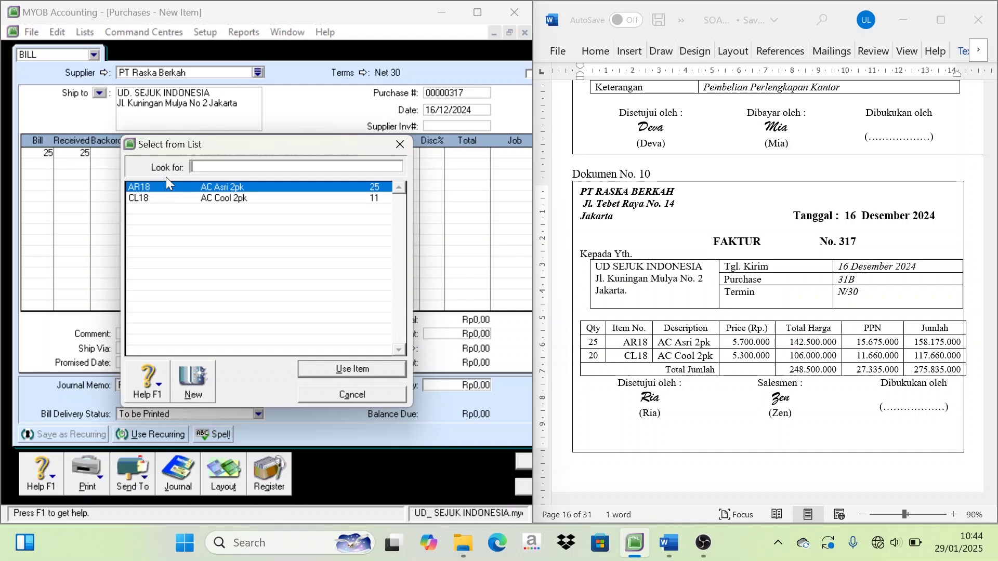
double_click(223, 188)
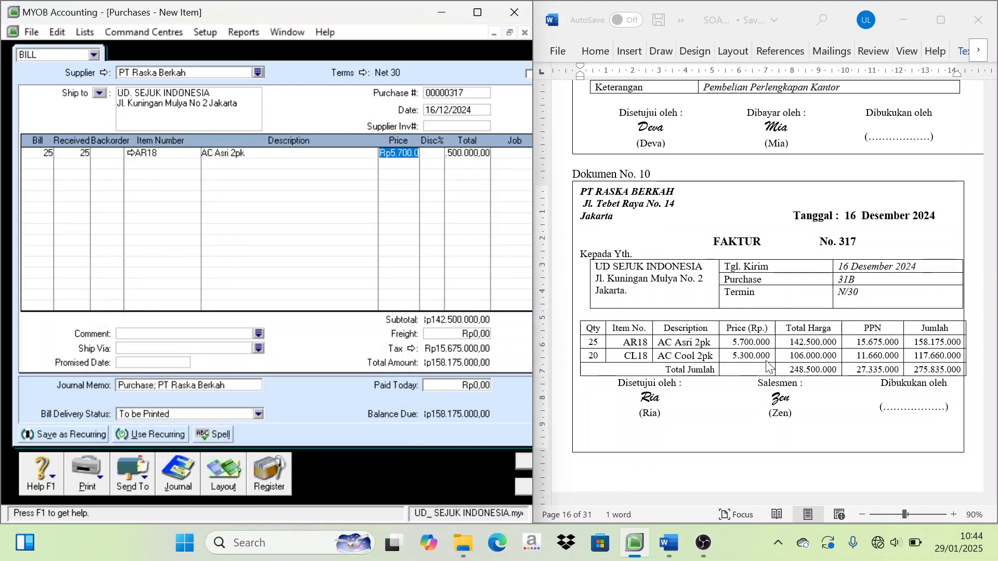
type("5")
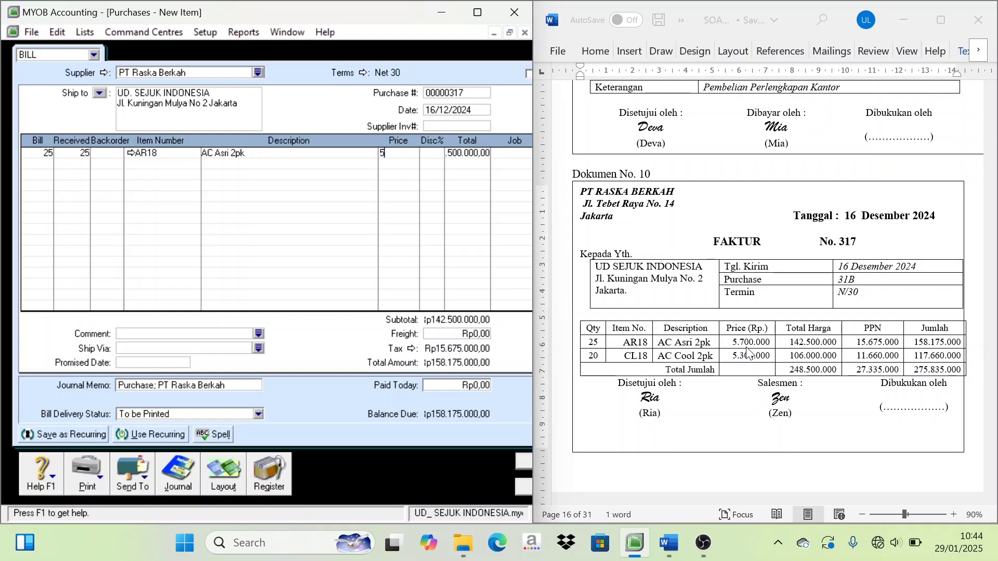
type("700000")
key("Tab")
Enter the second purchase line as 20 units of item CL18 AC Cool 2pk at a price of 5300000
key("Tab")
key("Tab")
type("20")
key("Tab")
key("Tab")
key("Tab")
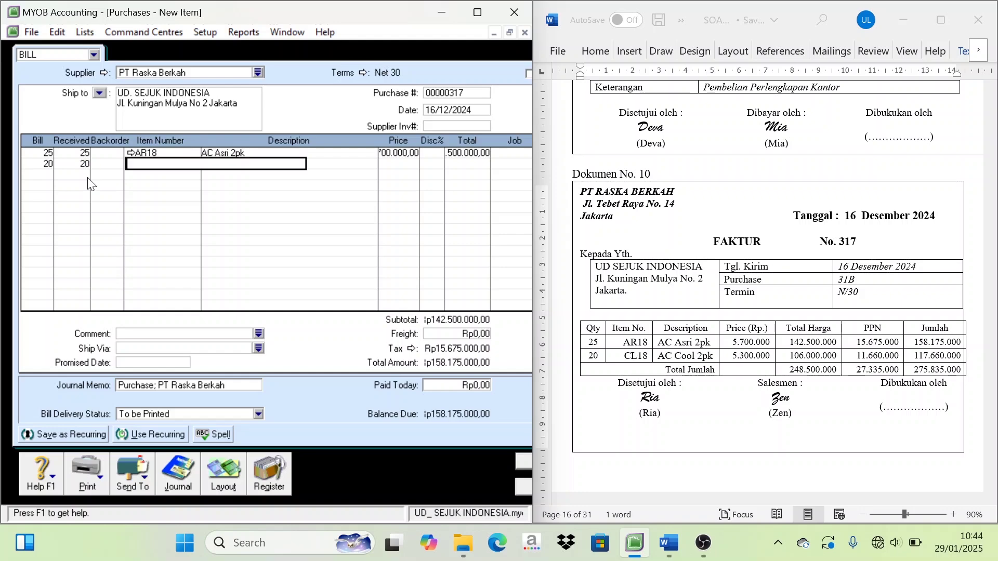
key("Tab")
left_click(212, 194)
key("Return")
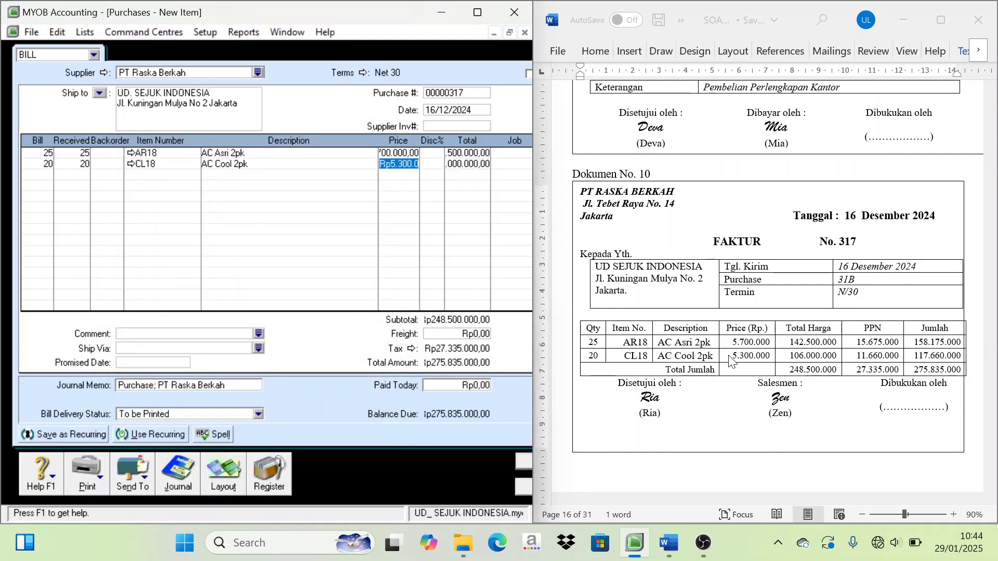
type("5300000")
key("Tab")
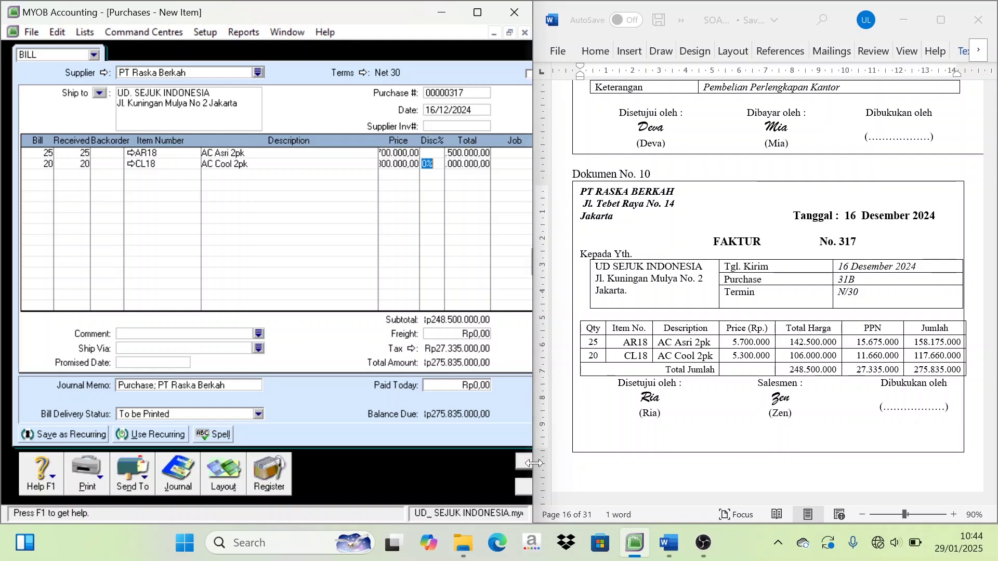
Record the PT Raska Berkah purchase, ignoring all spelling suggestions, and close the purchase form
left_click_drag(531, 444, 569, 445)
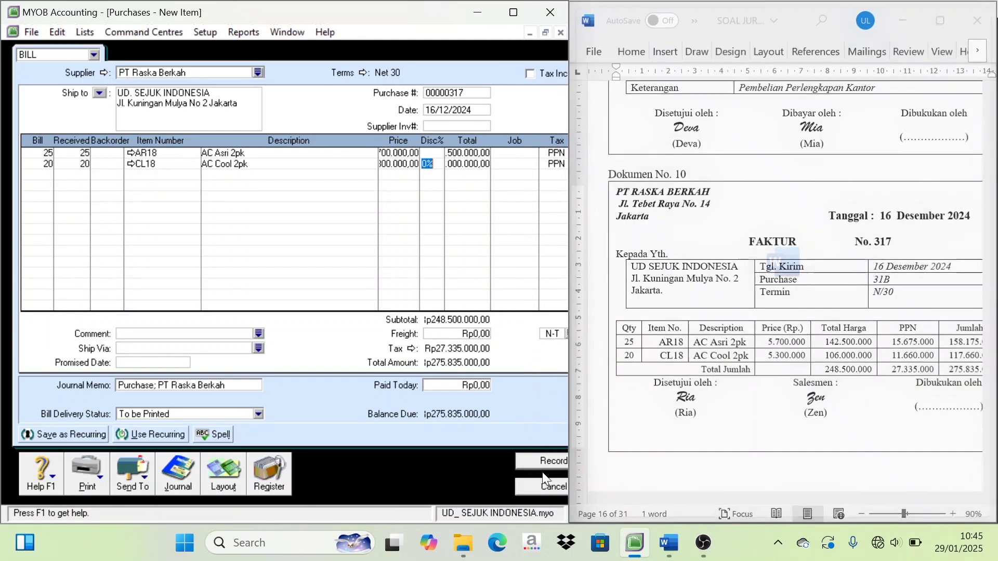
left_click(543, 460)
left_click(606, 296)
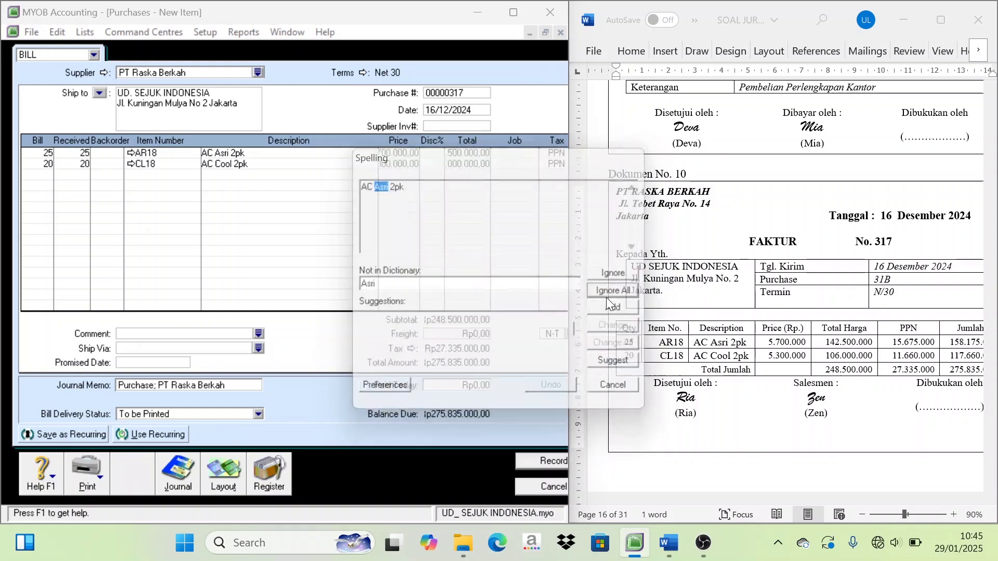
left_click(245, 339)
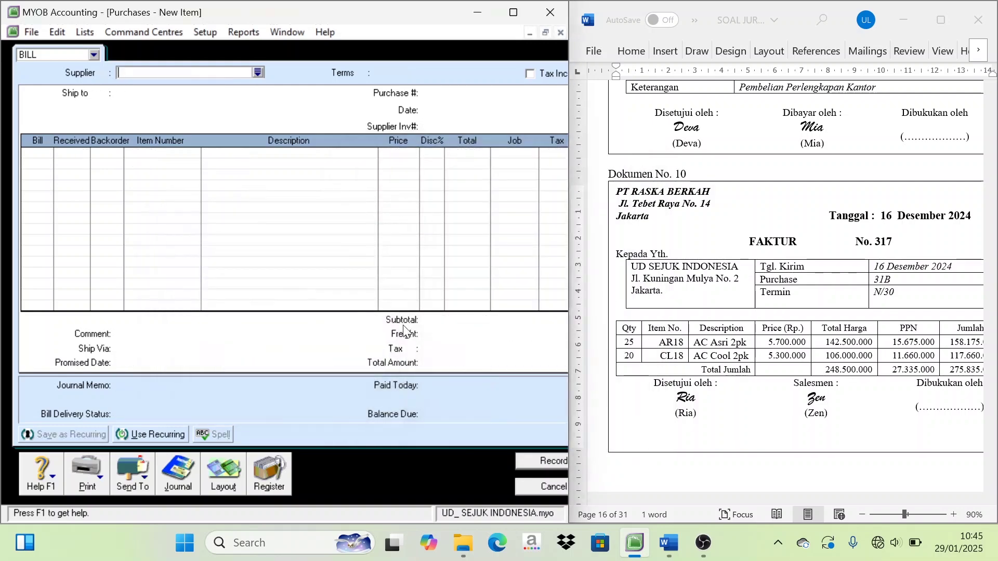
left_click(534, 489)
left_click_drag(570, 318, 522, 318)
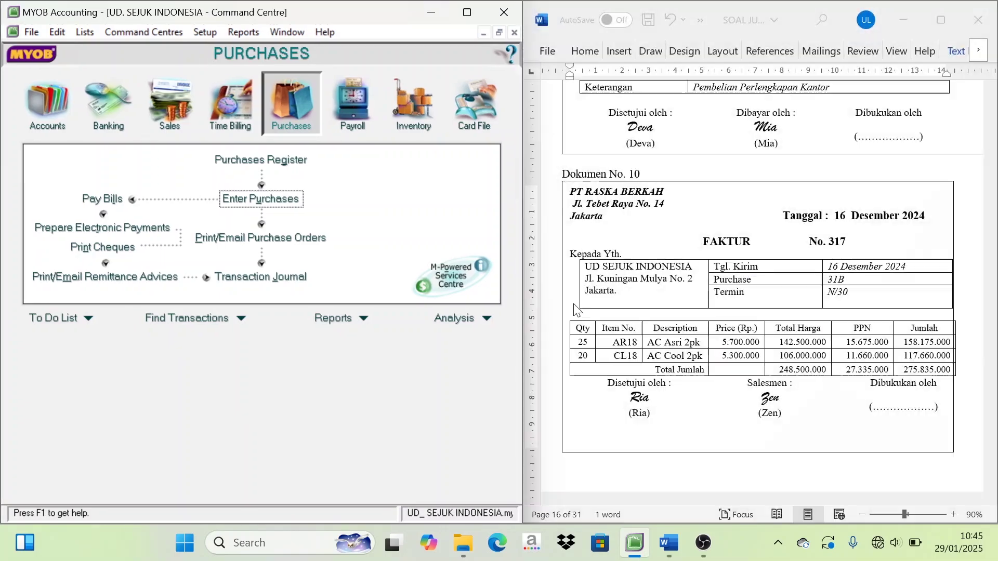
Review the Dokumen No. 11 cash receipt and start a received payment from customer Toko Zahra
scroll(608, 304, "up", 1)
scroll(608, 304, "down", 10)
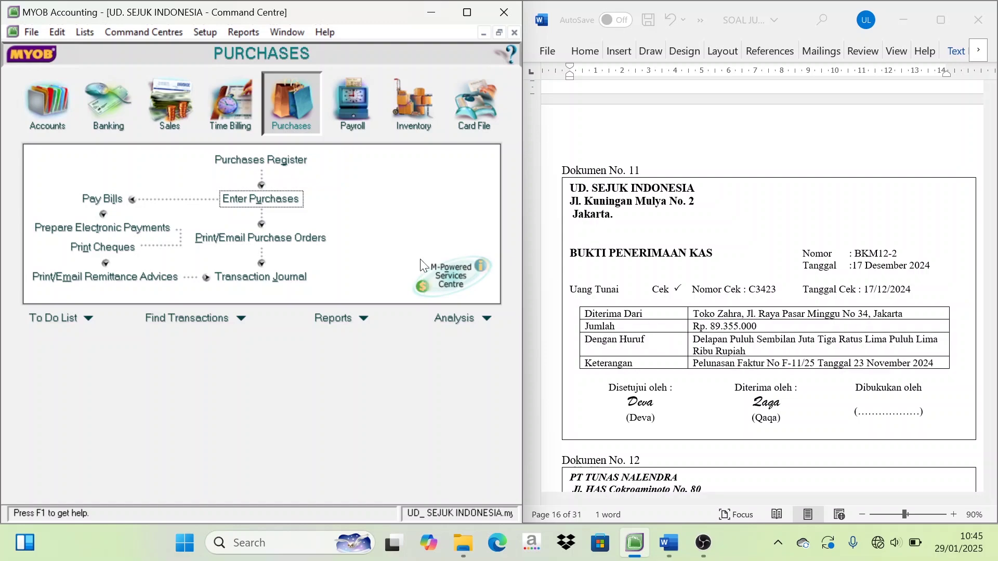
left_click(170, 123)
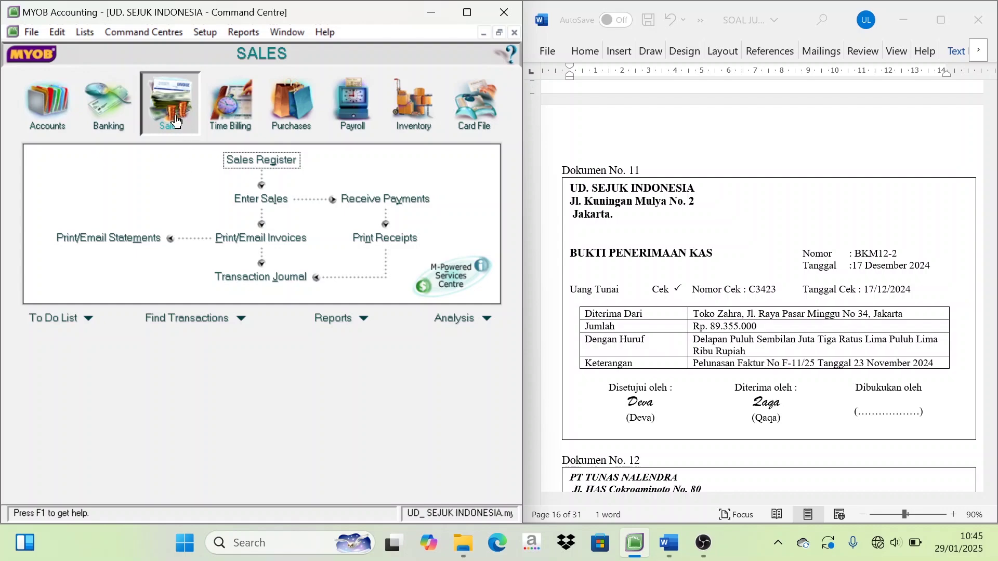
left_click(380, 201)
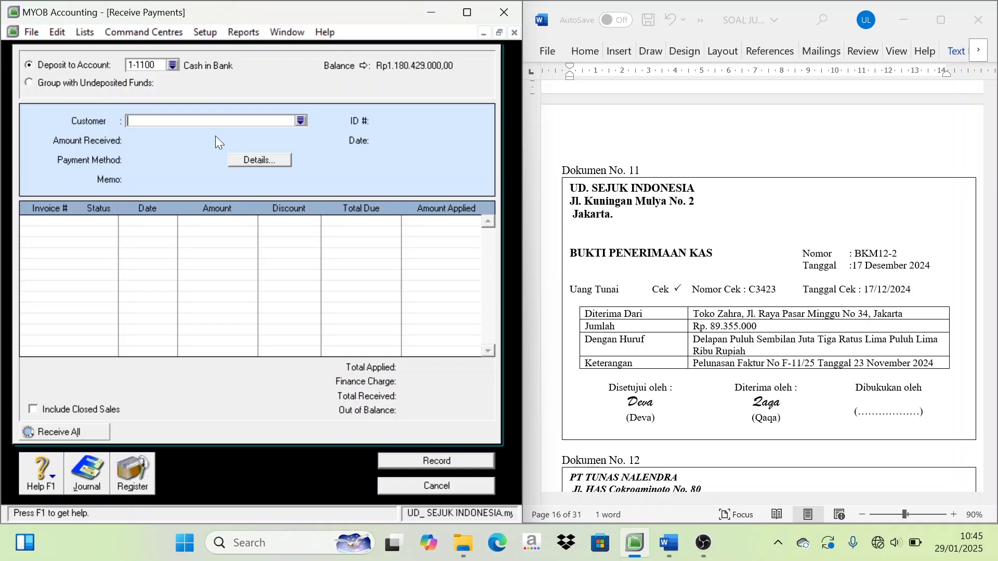
left_click(300, 120)
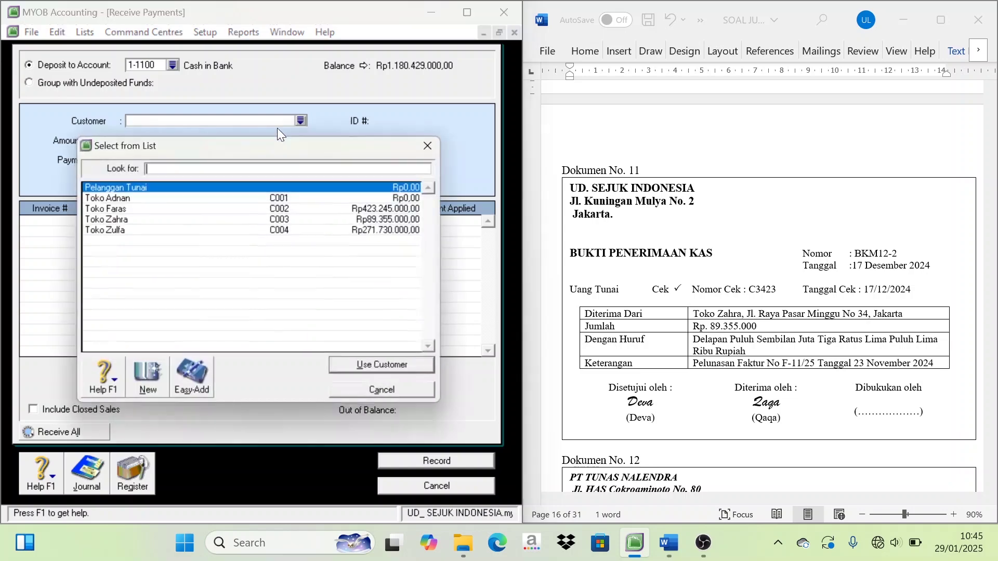
double_click(130, 220)
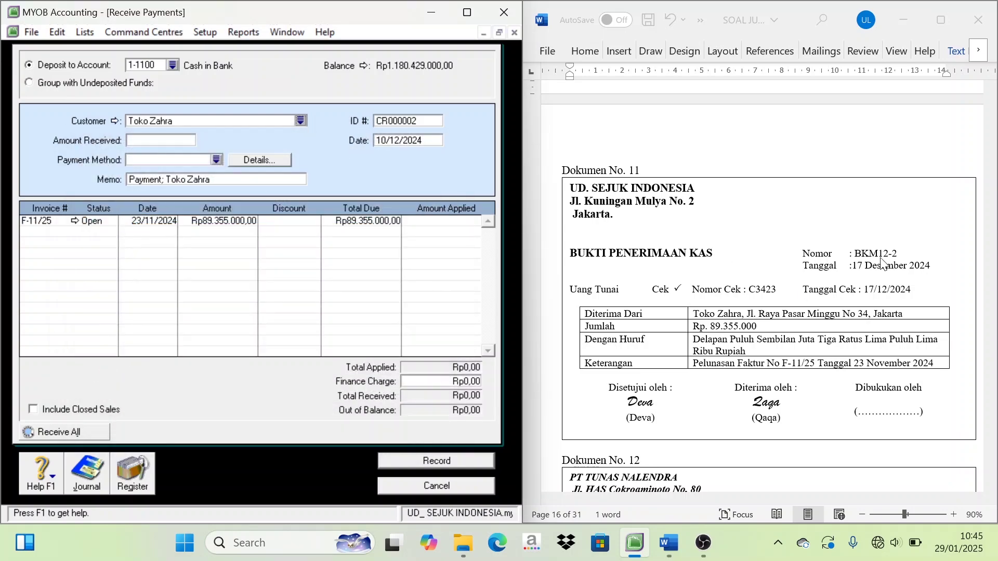
Copy receipt number BKM12-2 from the document into the payment ID and set the payment date to 17/12/2024
left_click_drag(898, 253, 863, 258)
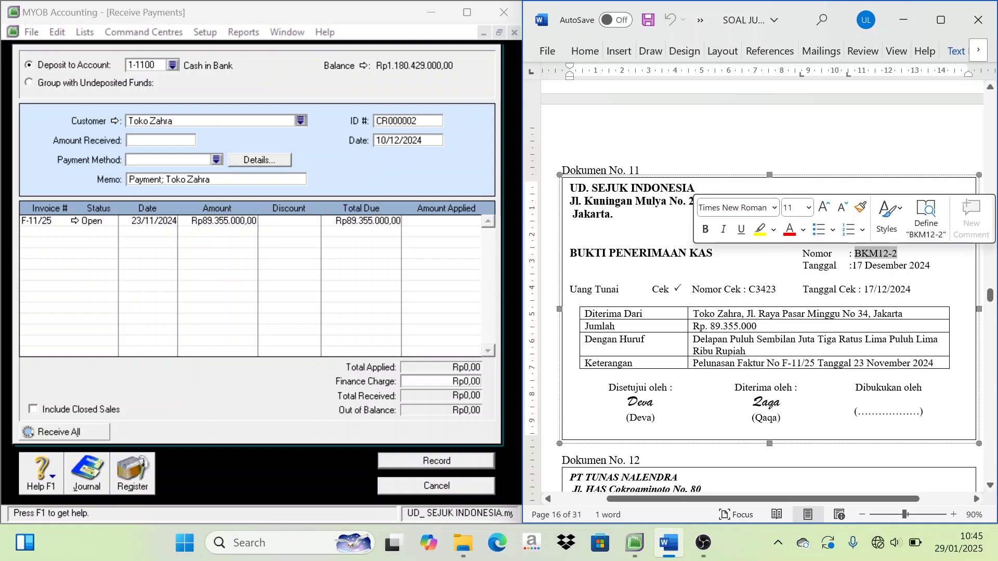
left_click(400, 120)
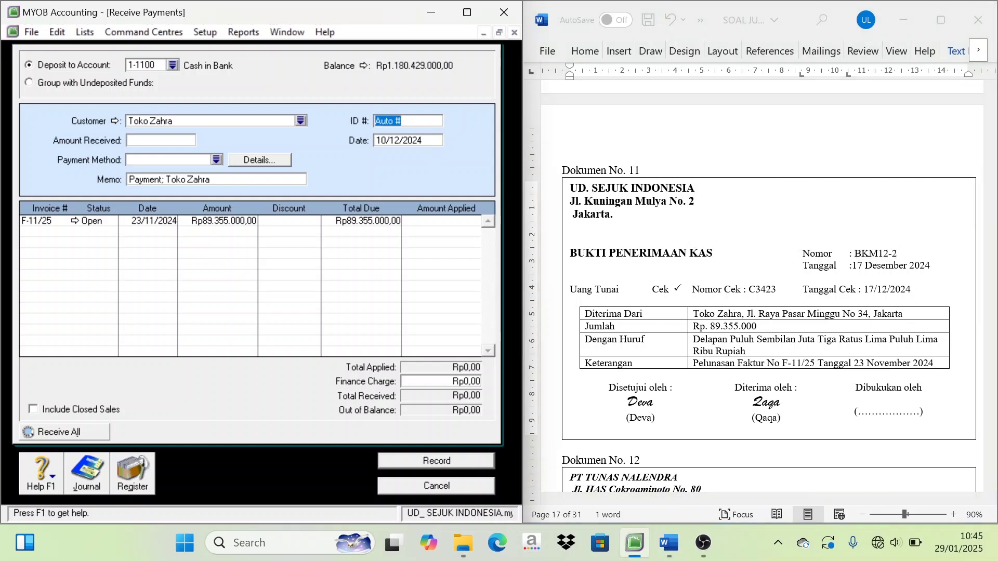
key("Tab")
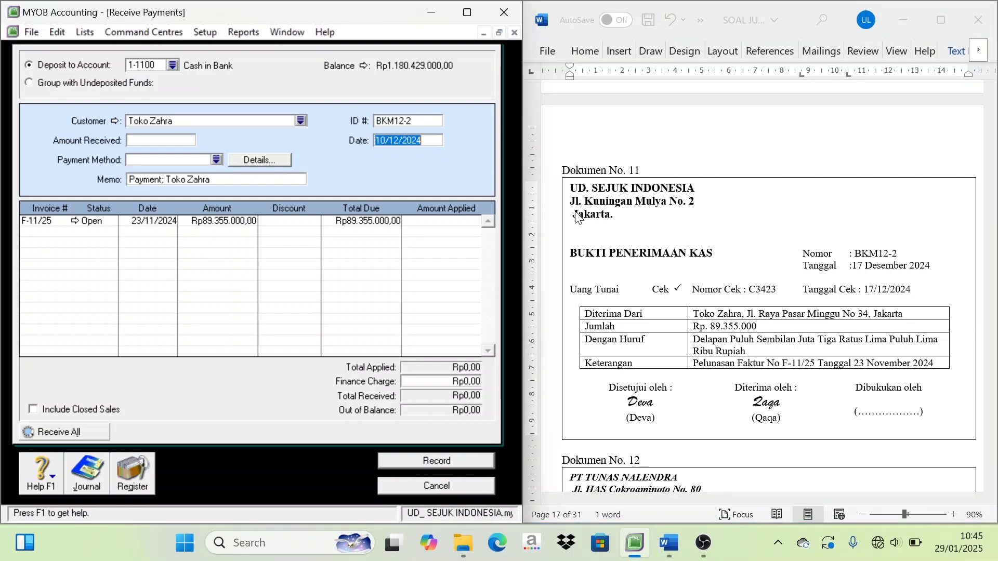
type("17/")
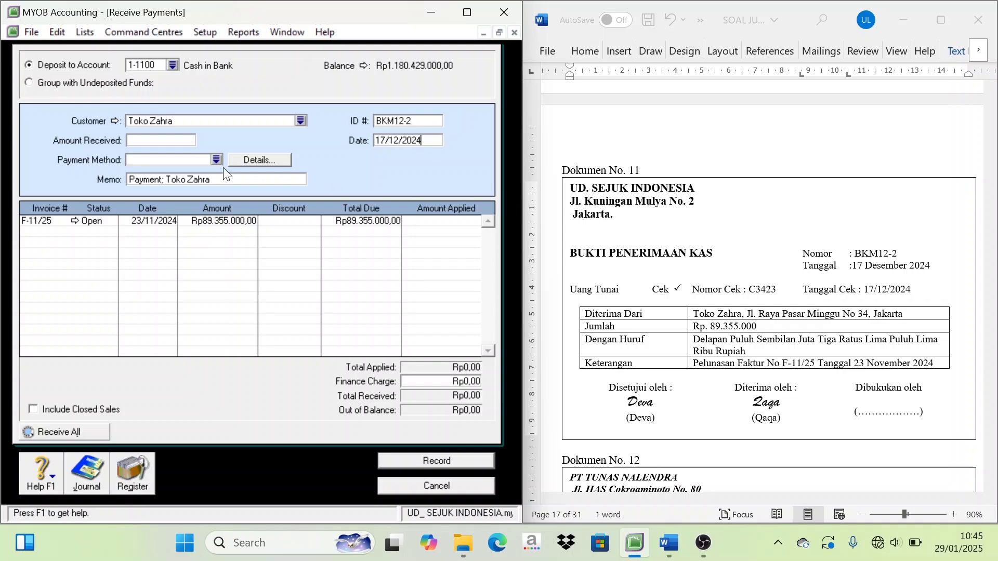
Enter 89355000 as the amount received from Toko Zahra
left_click(150, 142)
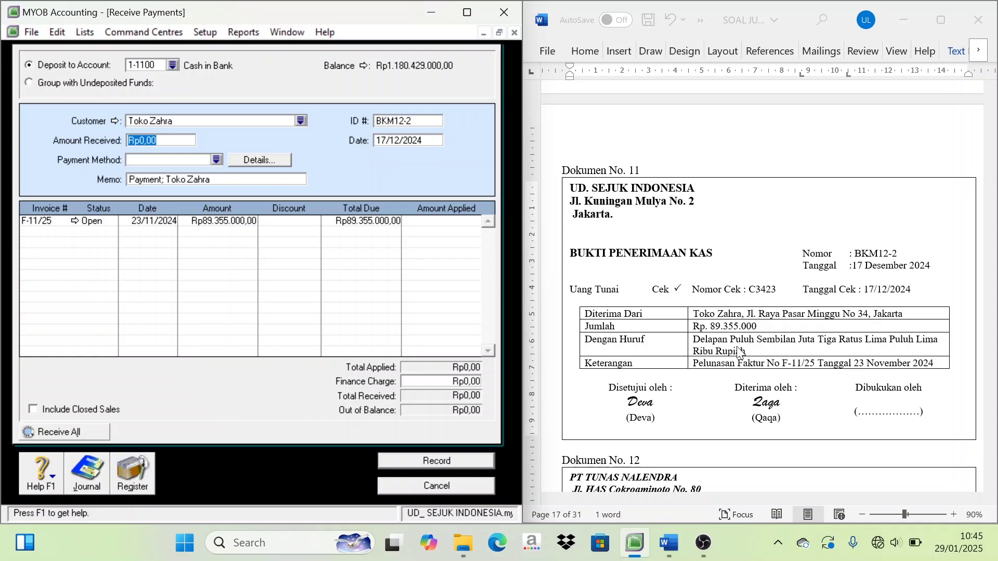
type("89")
type("355000")
key("Tab")
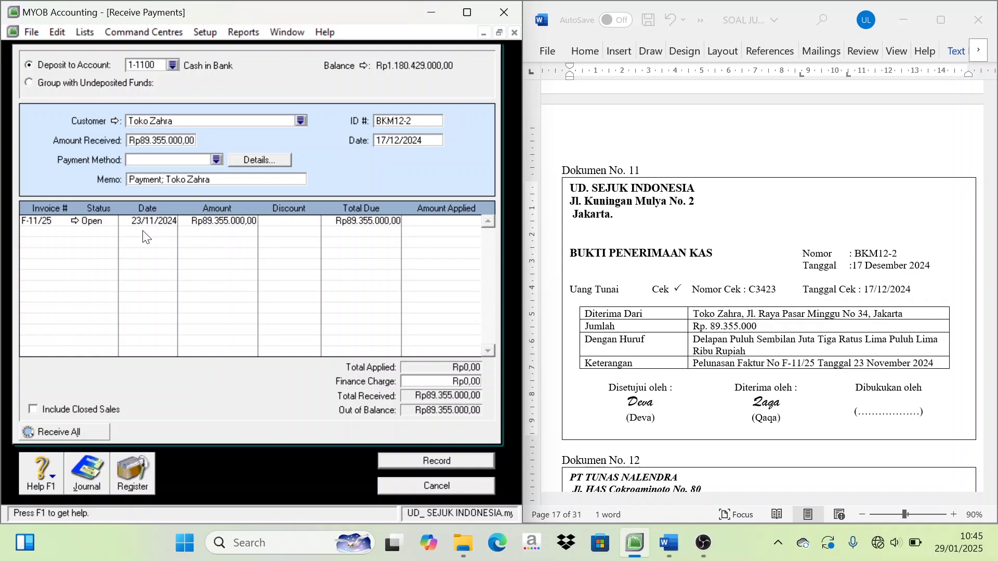
Check the invoice date in the document, apply the payment to invoice F-11/25, then record it and close the form
left_click(901, 372)
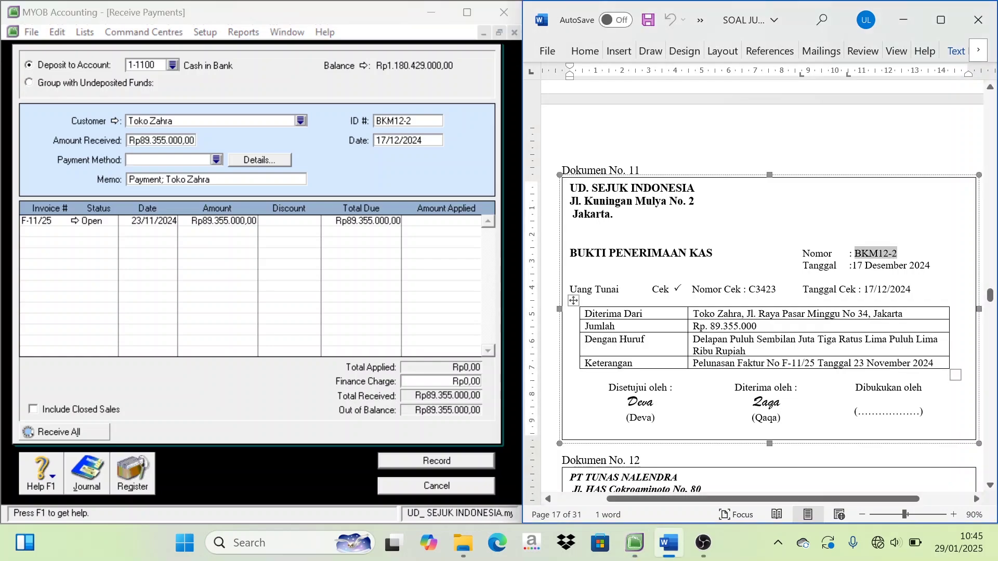
left_click_drag(936, 363, 854, 362)
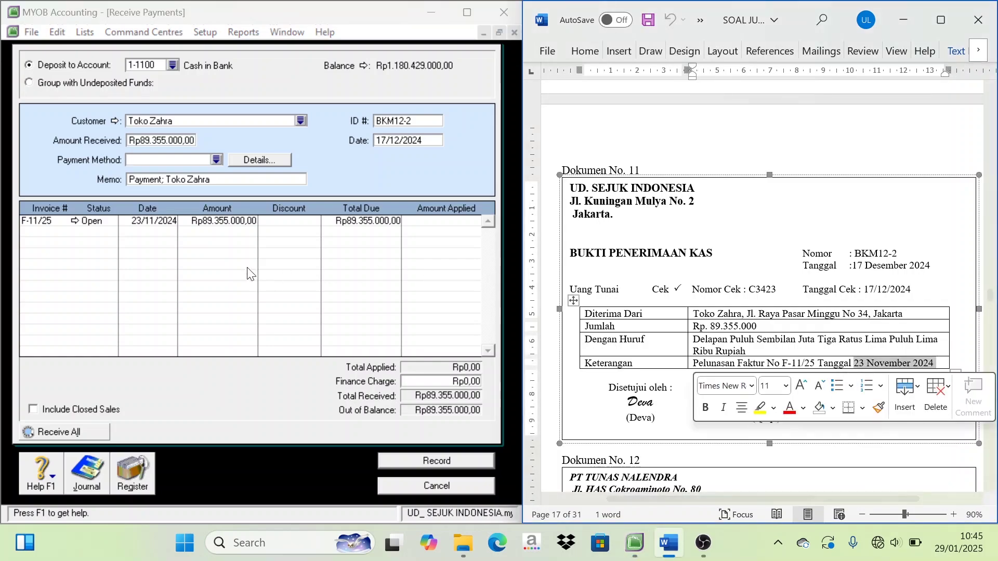
left_click(453, 222)
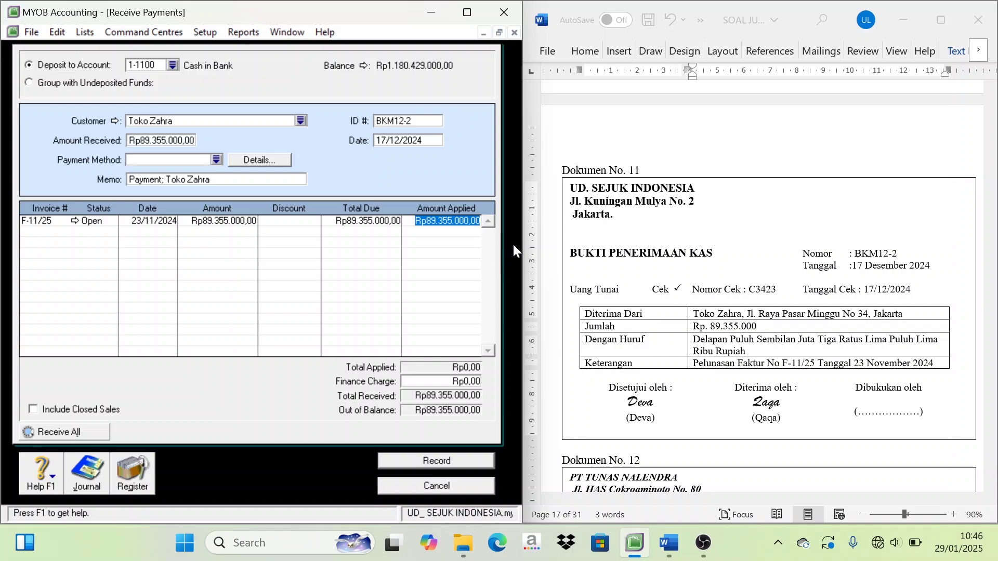
key("Tab")
left_click(466, 460)
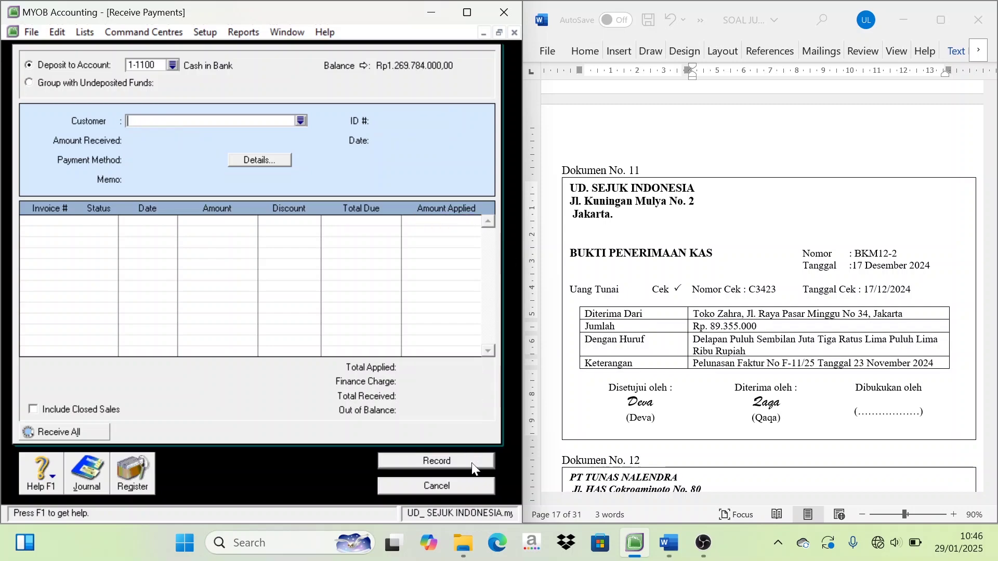
left_click(470, 487)
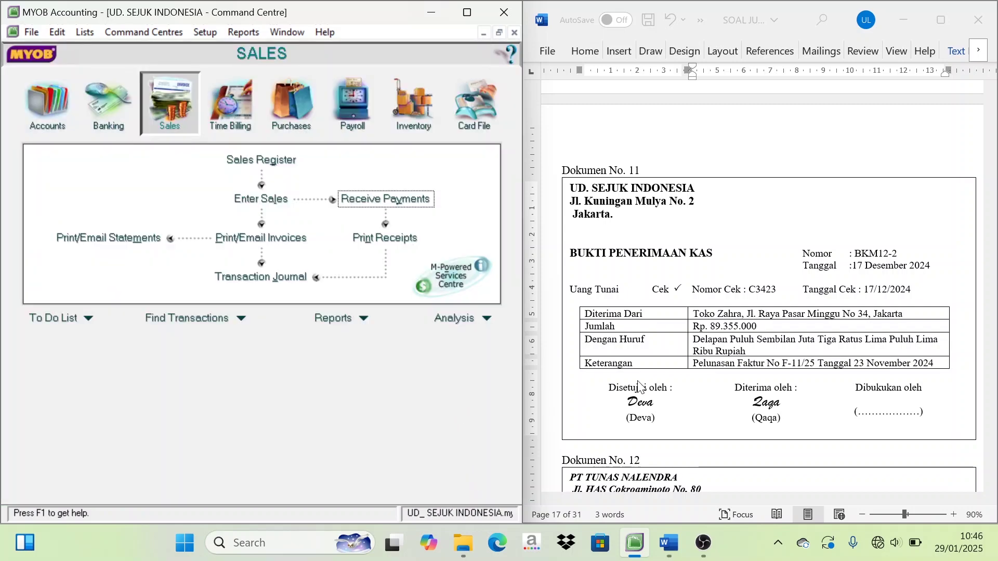
Review the Dokumen No. 12 invoice and start a new item purchase from supplier PT Tunas Nalendra
scroll(641, 387, "down", 5)
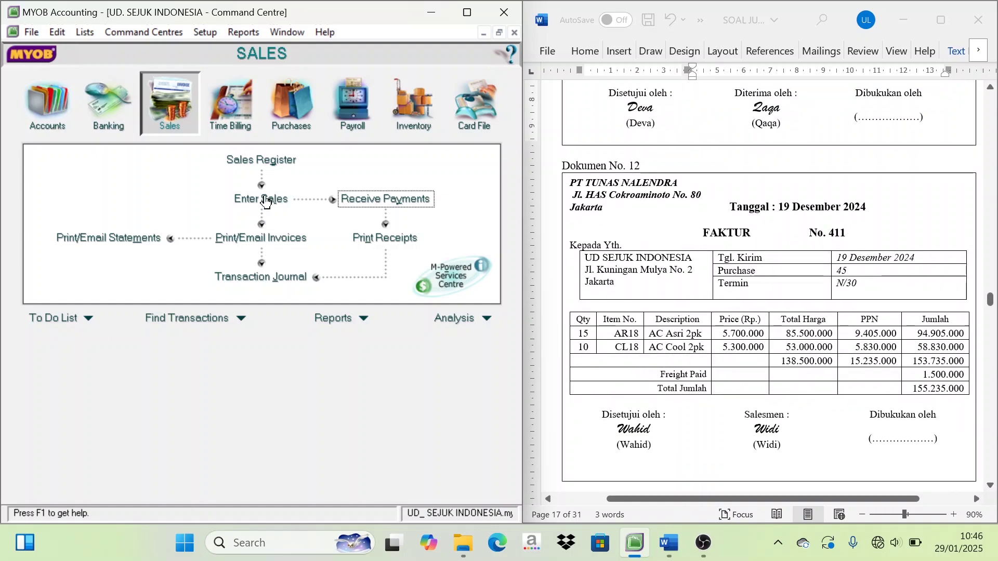
left_click(294, 120)
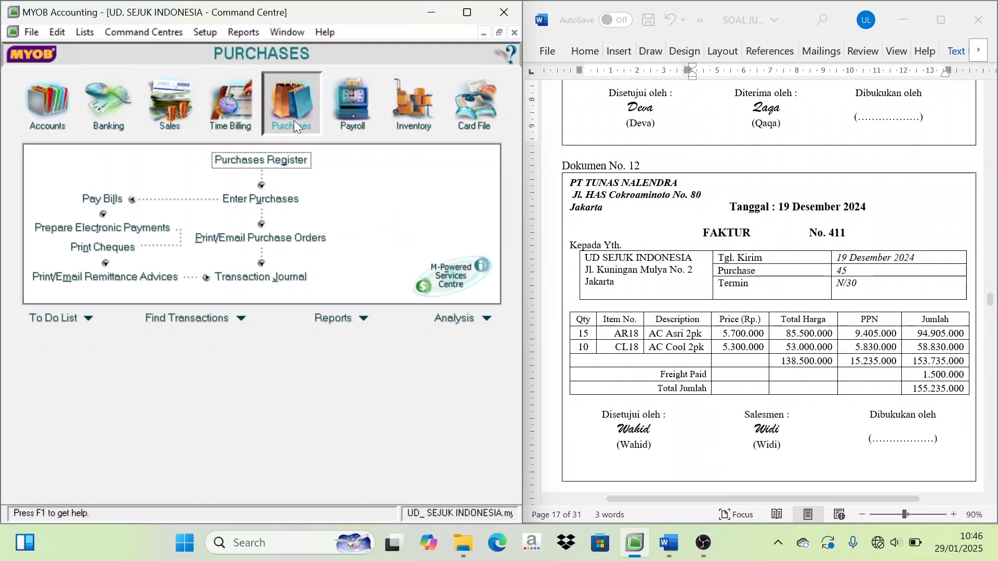
left_click(242, 198)
left_click(257, 72)
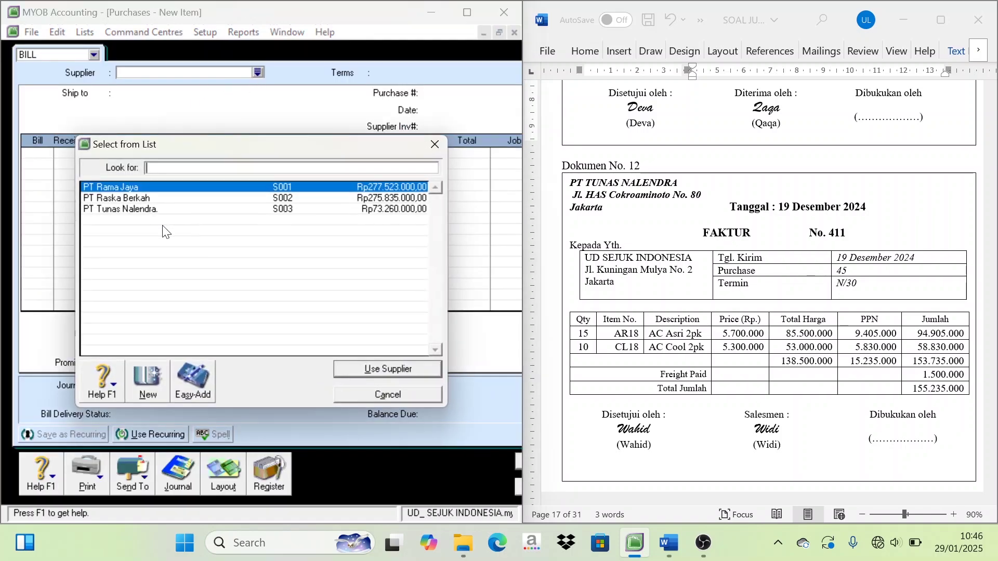
left_click(134, 209)
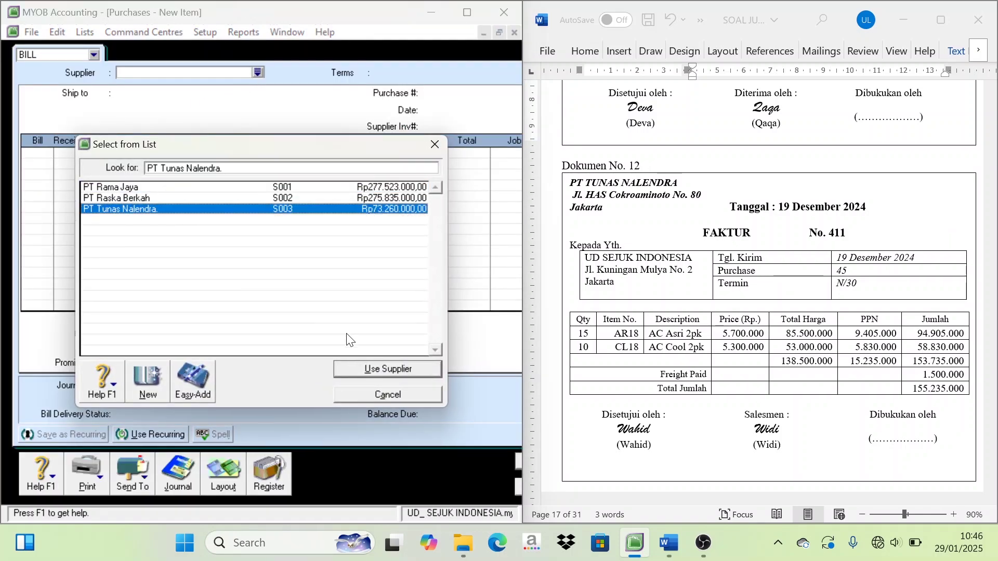
left_click(382, 365)
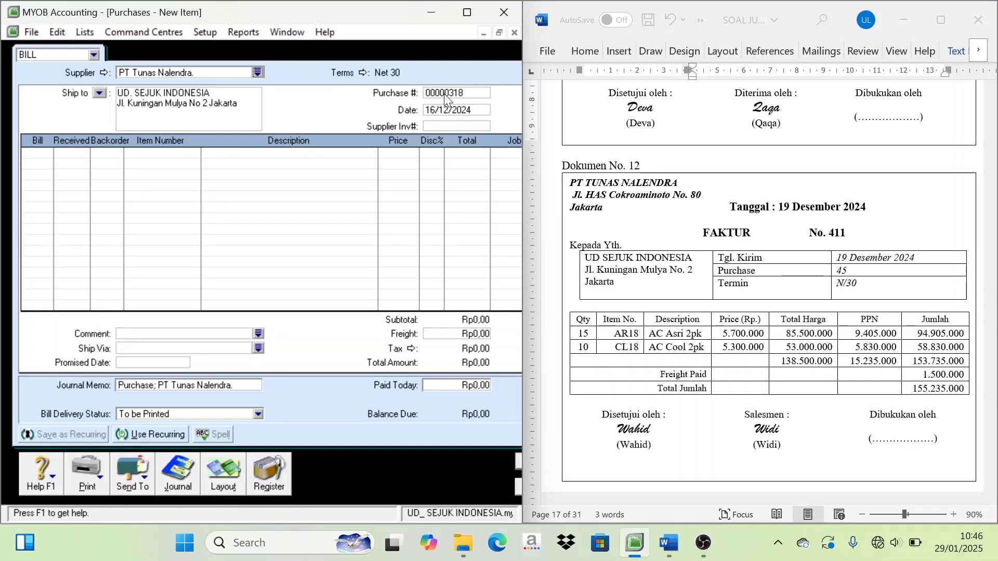
Copy invoice number 411 from the document into the purchase number and set the purchase date to 19/12/2024
left_click(817, 233)
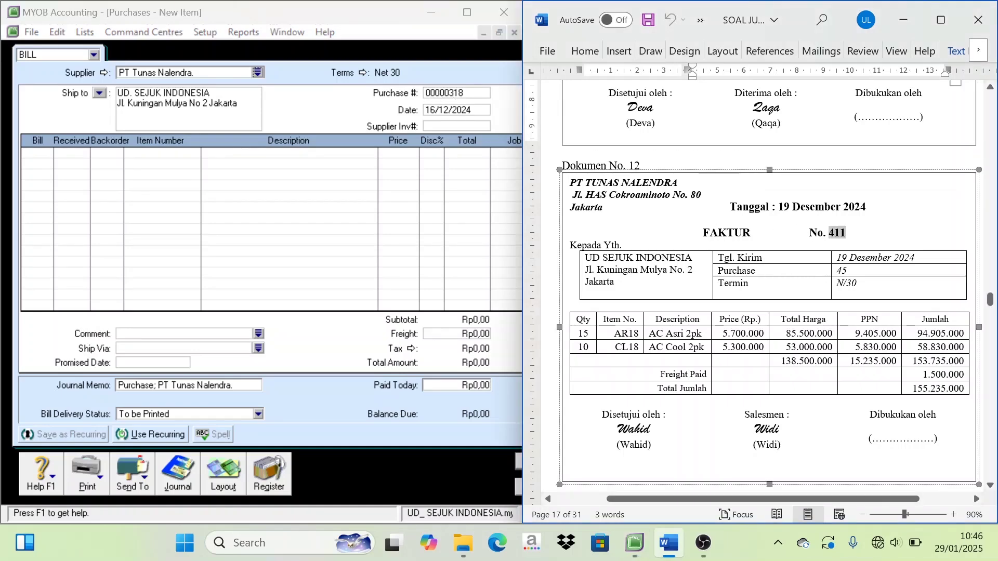
double_click(833, 232)
key("ctrl+c")
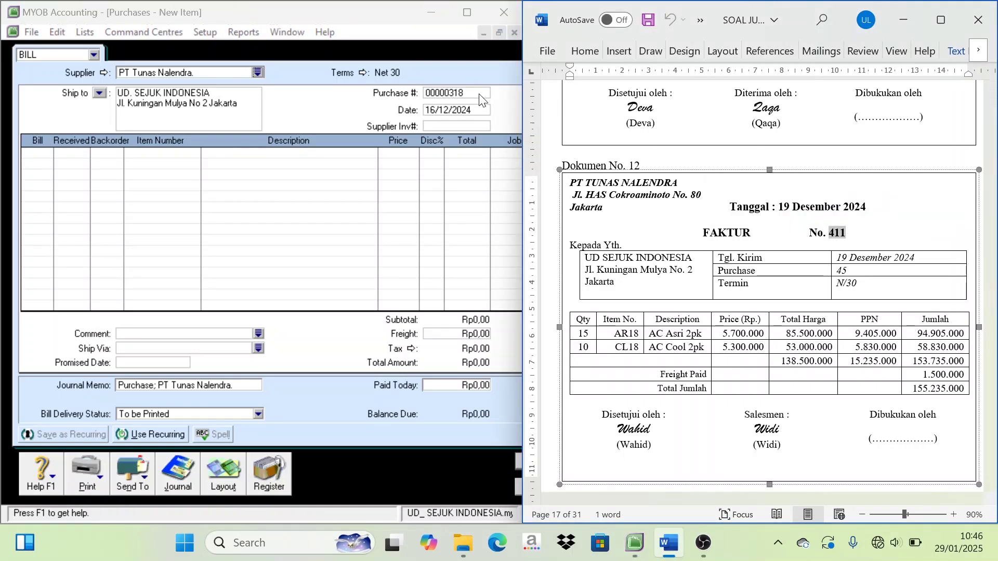
left_click(478, 95)
key("ctrl+v")
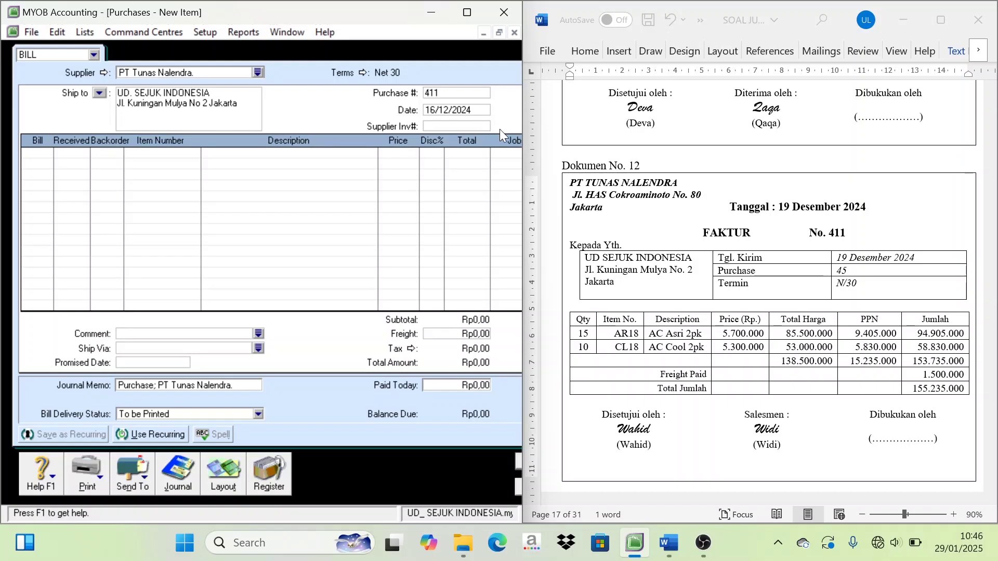
key("Tab")
type("19/12/")
Enter the first purchase line as 15 units of item AR18 AC Asri 2pk
left_click(31, 161)
type("15")
key("Tab")
key("Tab")
key("Tab")
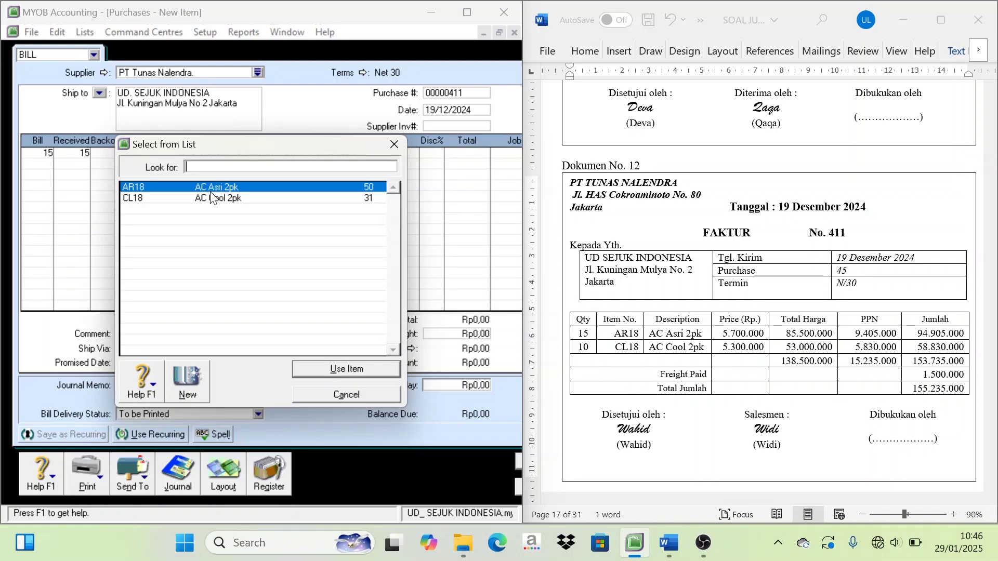
double_click(213, 188)
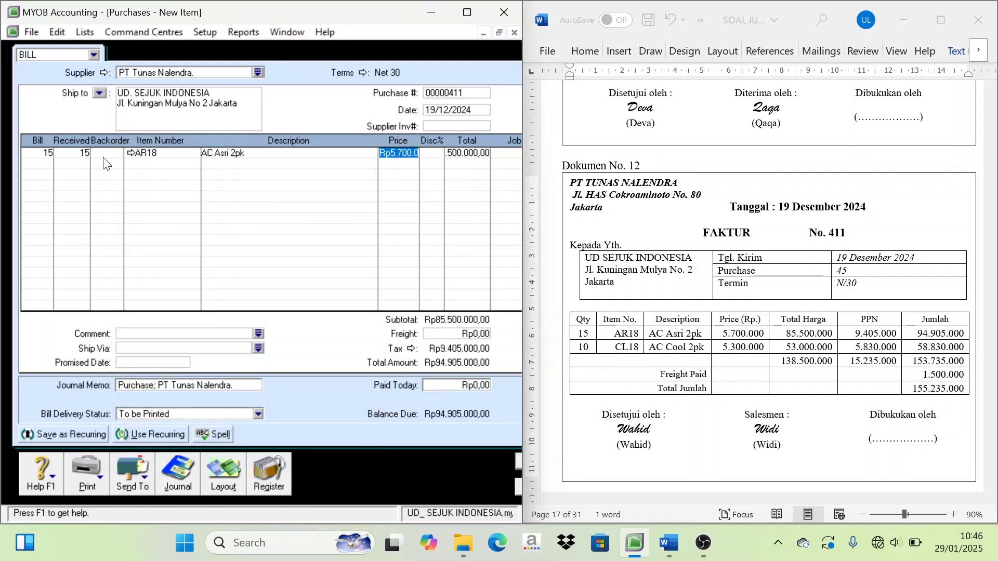
Enter the second purchase line as 10 units of item CL18 AC Cool 2pk
left_click(50, 165)
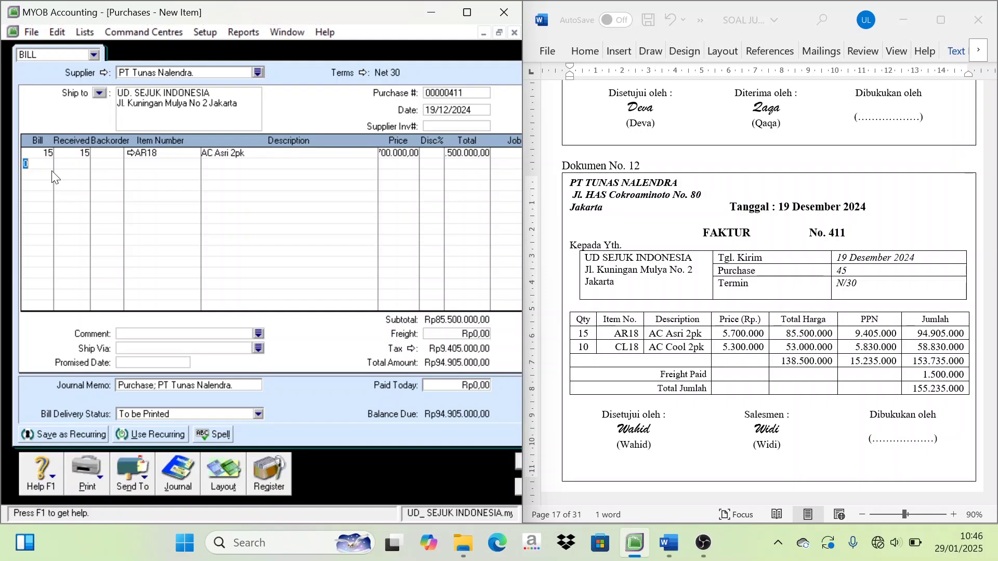
type("10")
key("Tab")
key("Tab")
key("Tab")
key("Tab")
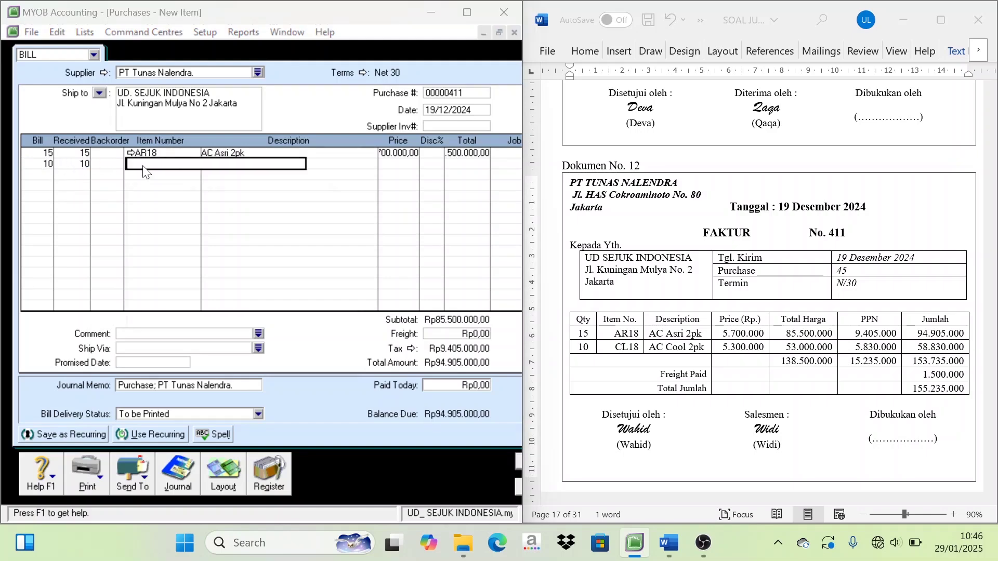
double_click(209, 197)
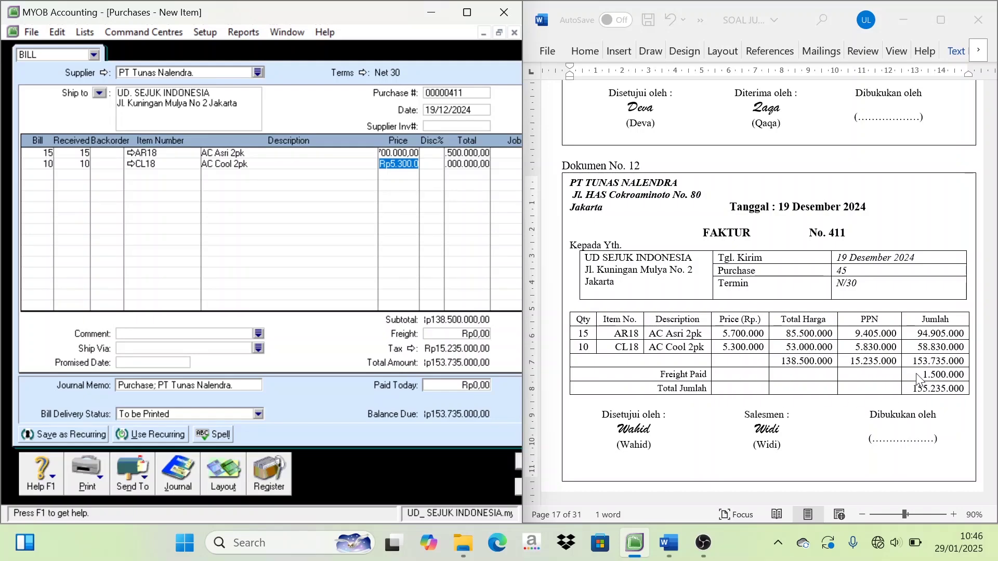
Set the freight to Rp1.500.000 and record the purchase, ignoring all spelling suggestions and declining the tax code change, and close the purchase form
left_click(470, 334)
type("15000")
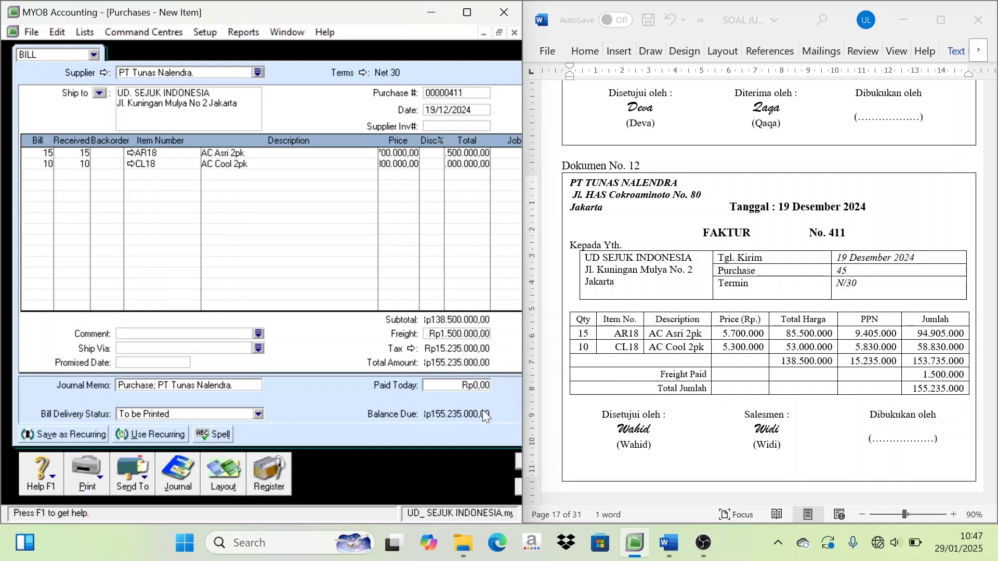
mouse_move(523, 394)
left_click_drag(523, 394, 579, 397)
left_click(525, 457)
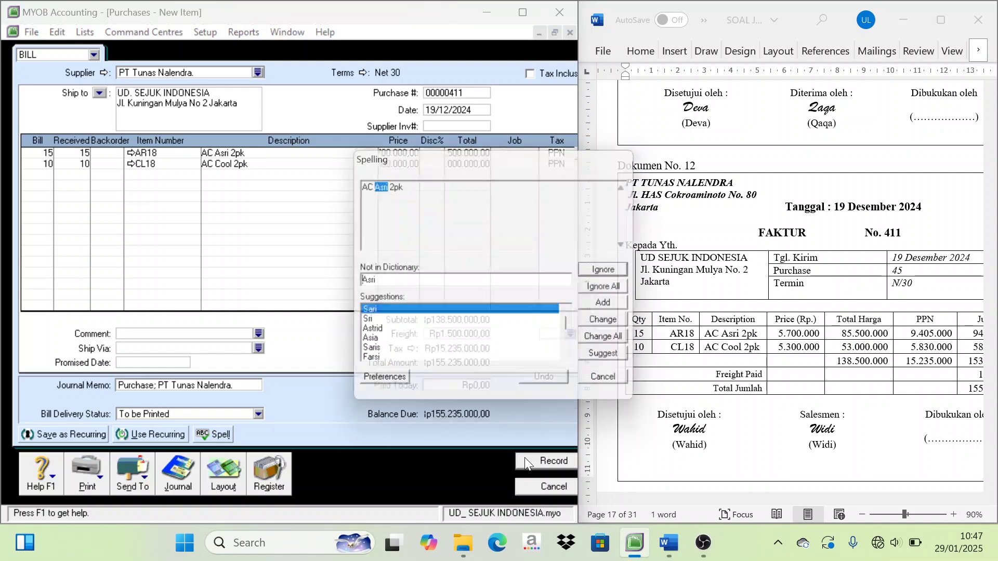
left_click(601, 290)
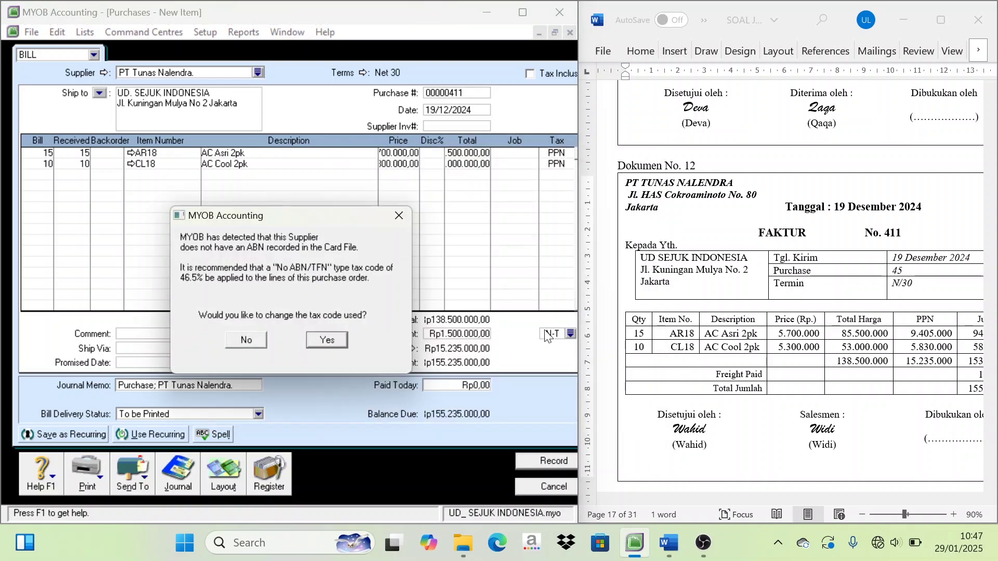
left_click(243, 340)
left_click(540, 485)
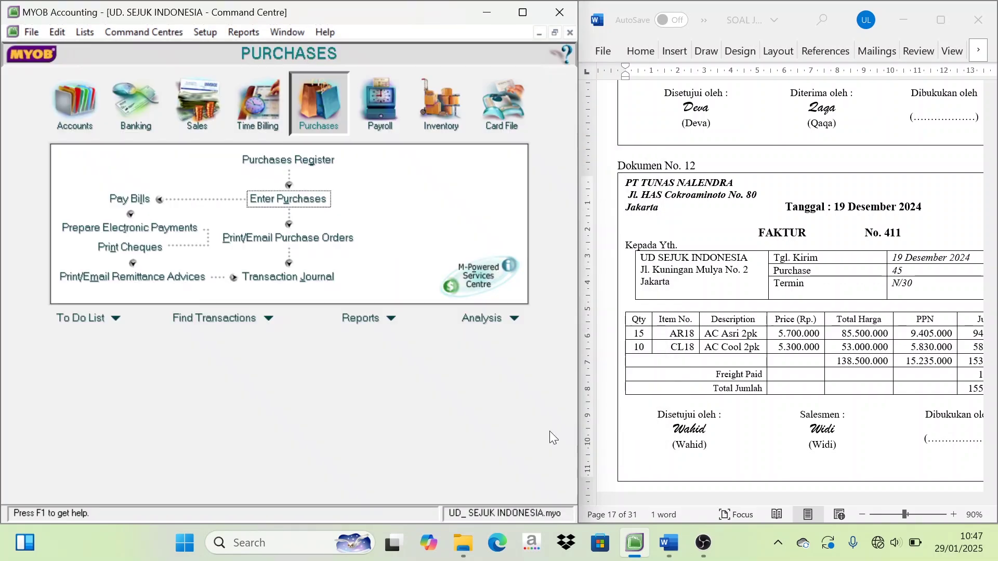
Examine the Dokumen No. 13 credit note from PT Tunas Nalendra and compare it with the Dokumen No. 12 invoice
left_click_drag(576, 312, 505, 320)
scroll(576, 296, "down", 6)
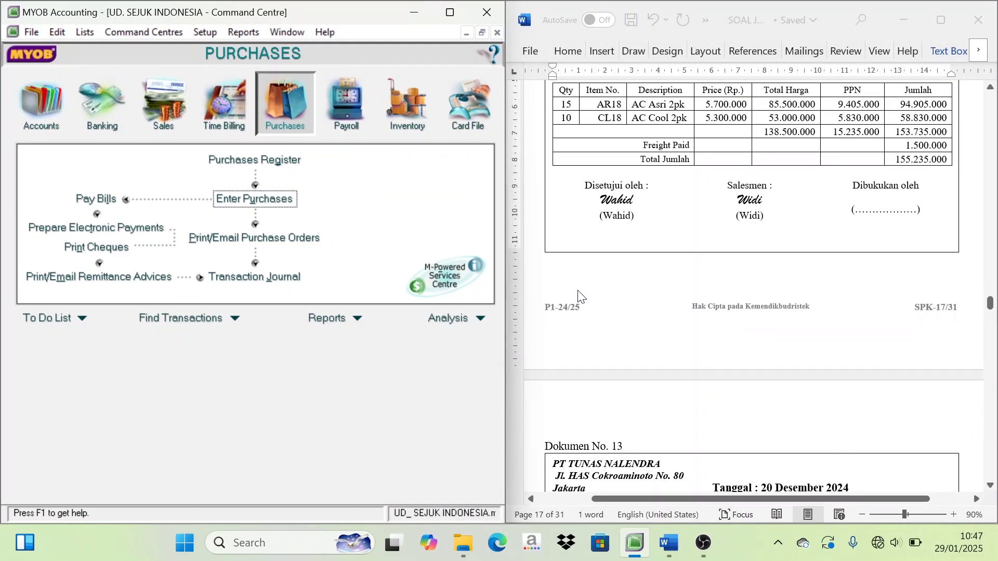
scroll(581, 297, "up", 4)
scroll(581, 297, "down", 10)
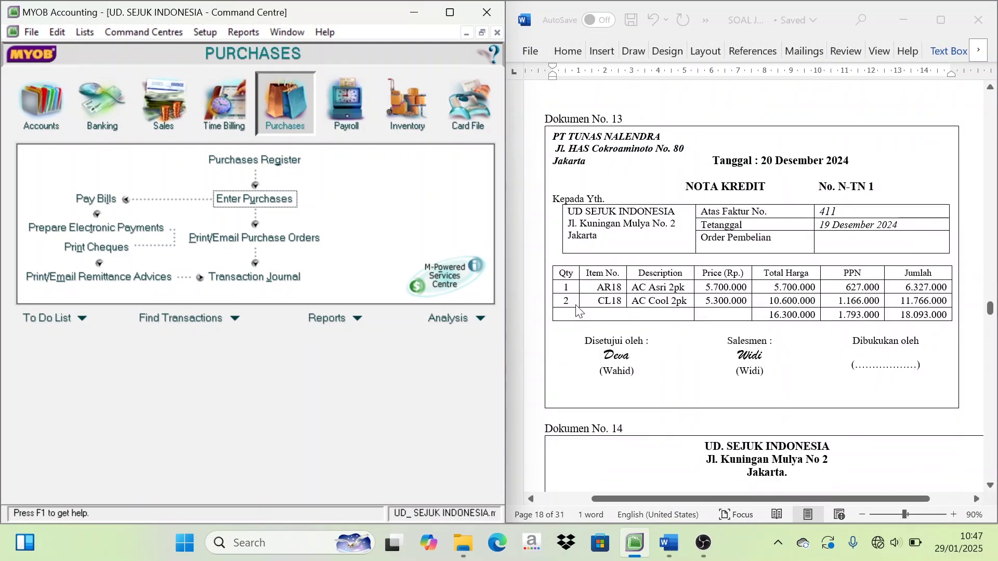
left_click(742, 196)
left_click_drag(766, 186, 685, 186)
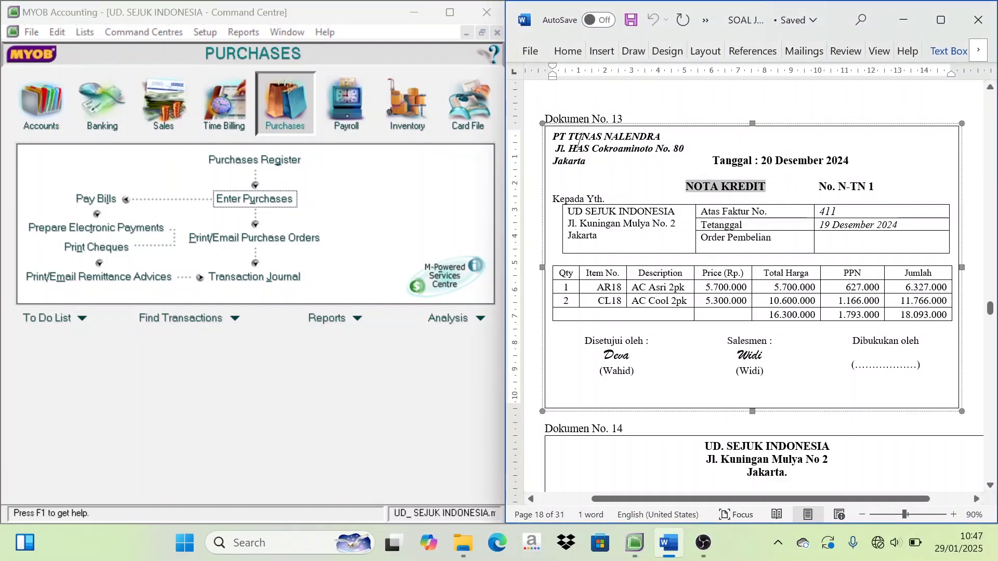
left_click(710, 196)
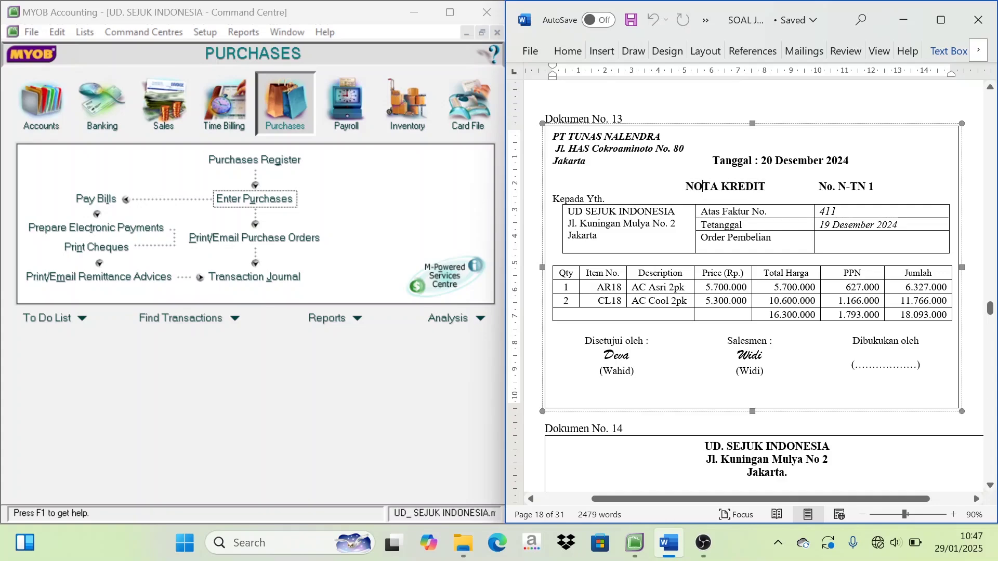
scroll(710, 195, "up", 6)
scroll(753, 286, "up", 3)
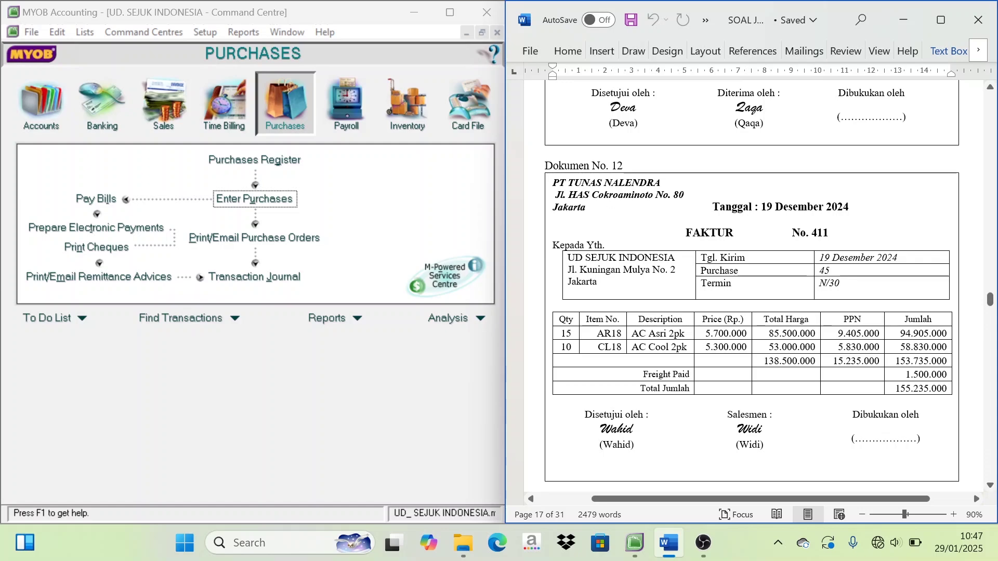
scroll(754, 286, "down", 6)
scroll(644, 242, "down", 6)
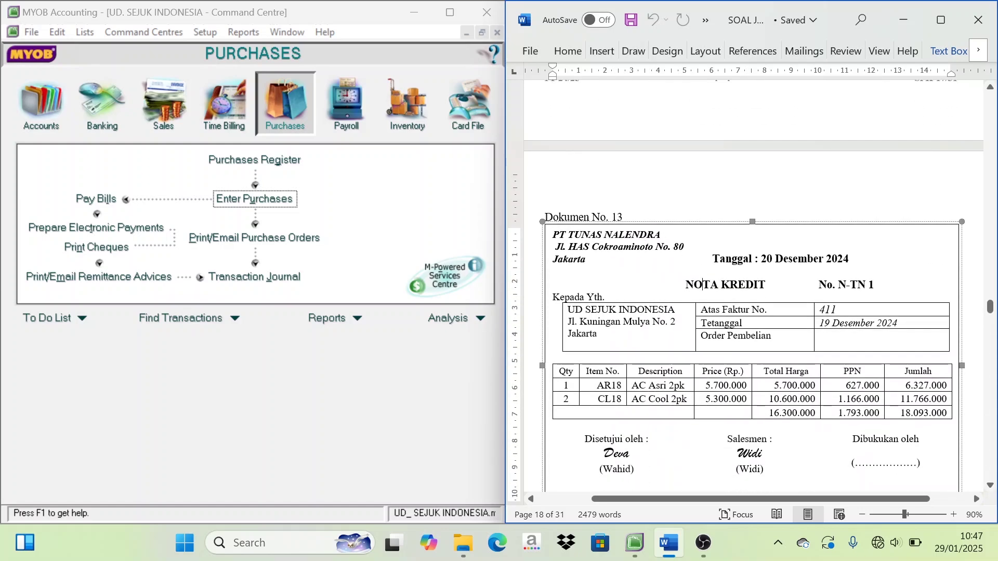
scroll(577, 357, "down", 1)
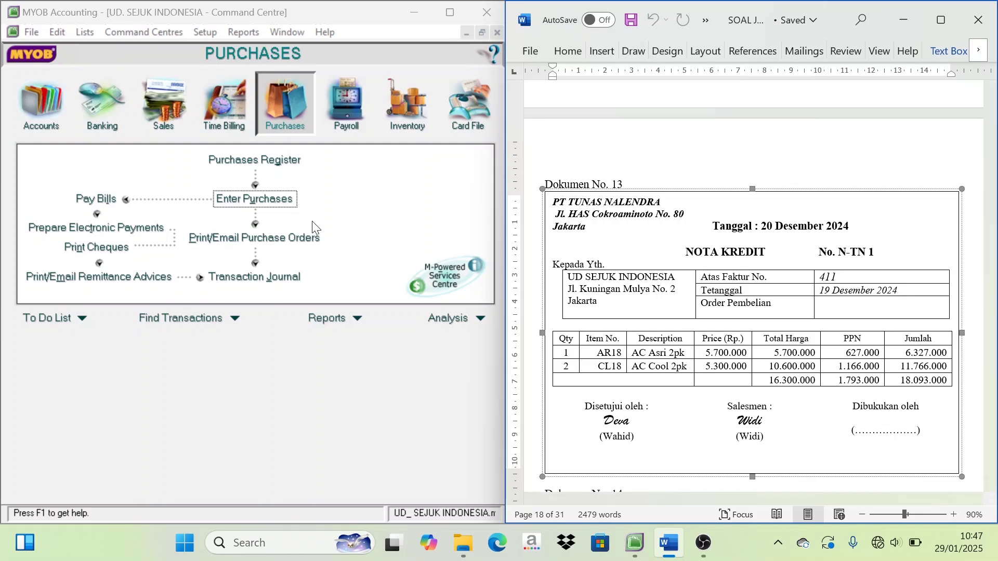
Start a new item purchase for the return with PT Tunas Nalendra as the supplier
left_click(262, 204)
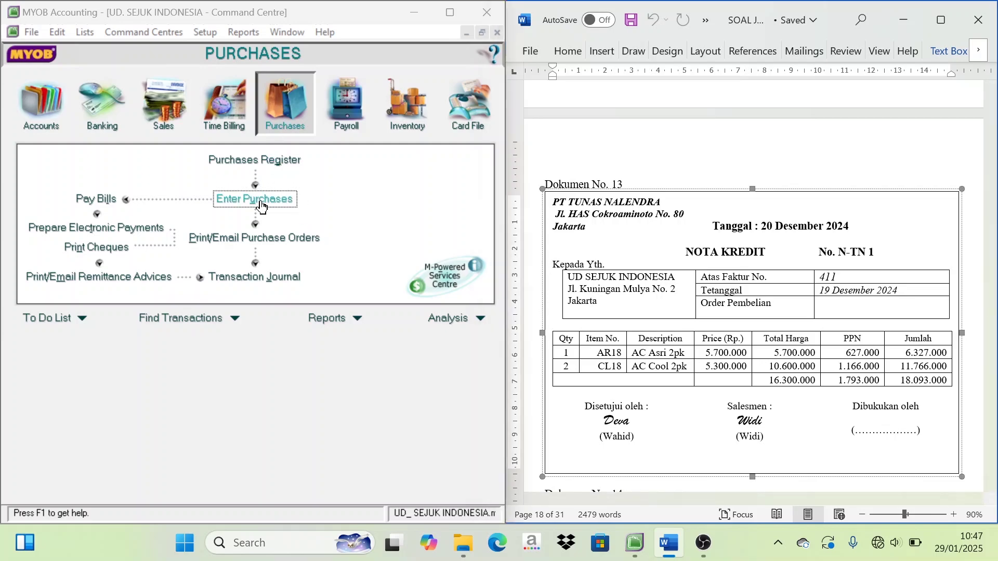
left_click(256, 73)
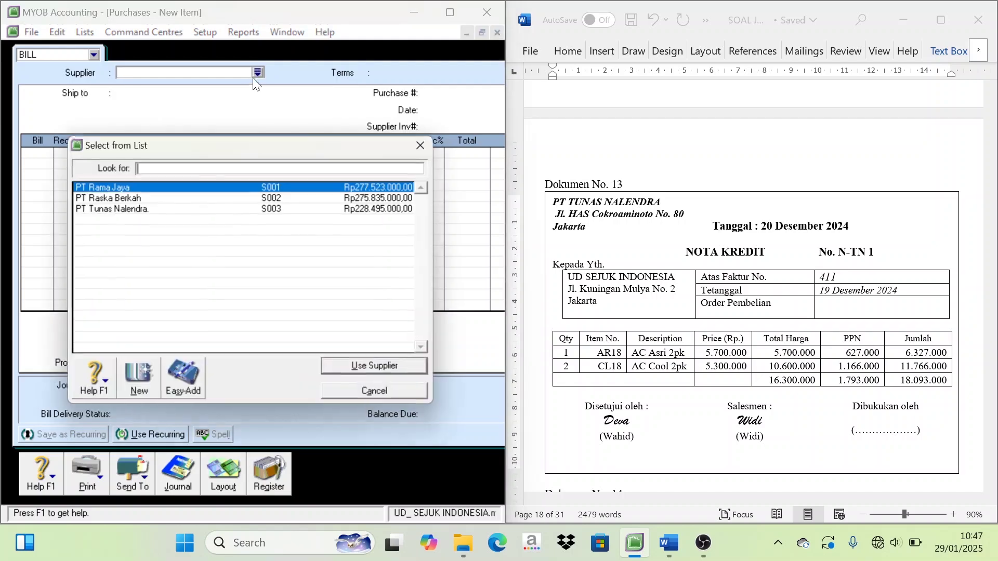
left_click(118, 209)
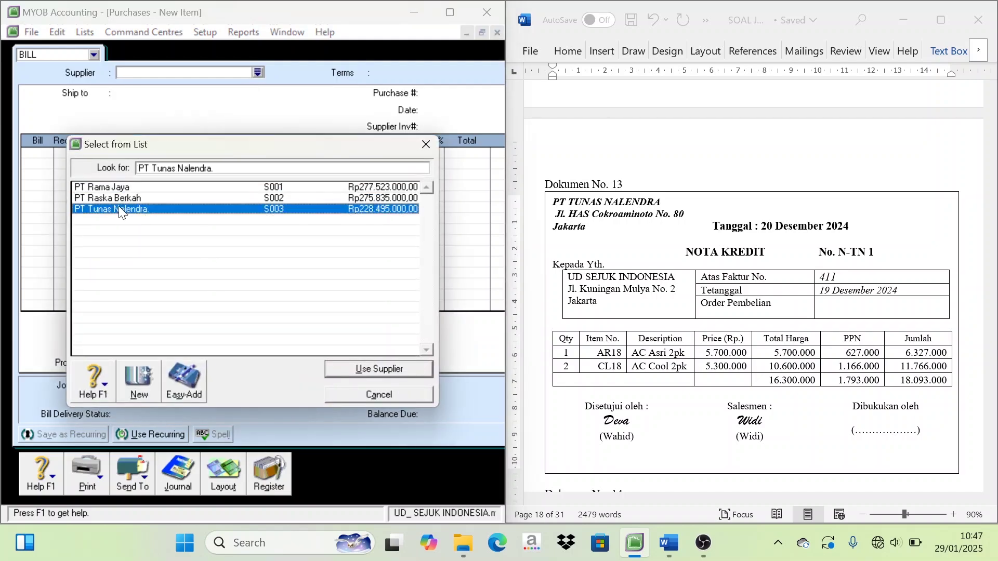
left_click(367, 370)
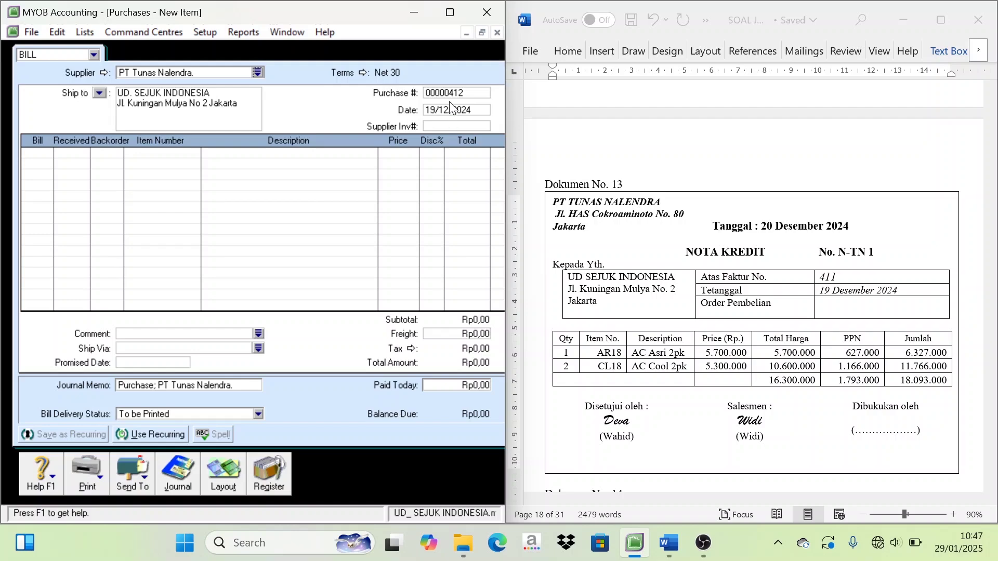
Copy credit note number N-TN 1 from the document into the purchase number and set the date to 20/12/2024
left_click(702, 252)
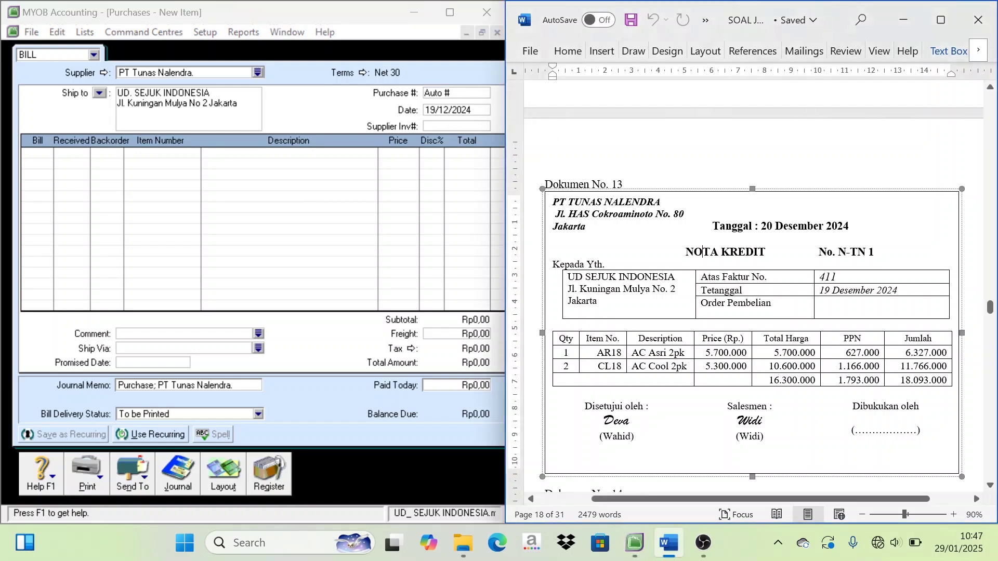
left_click_drag(874, 251, 837, 251)
key("ctrl+c")
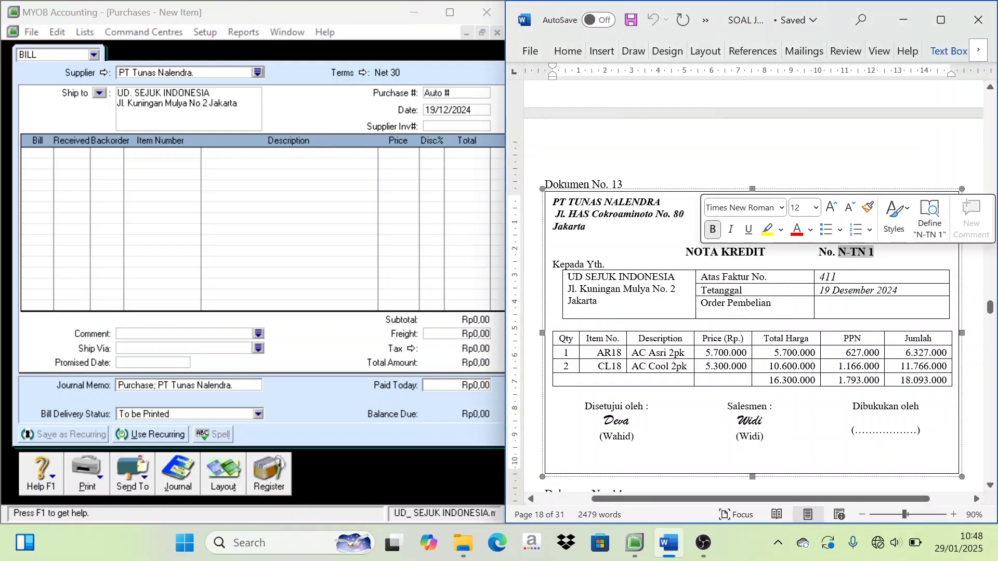
key("alt+Tab")
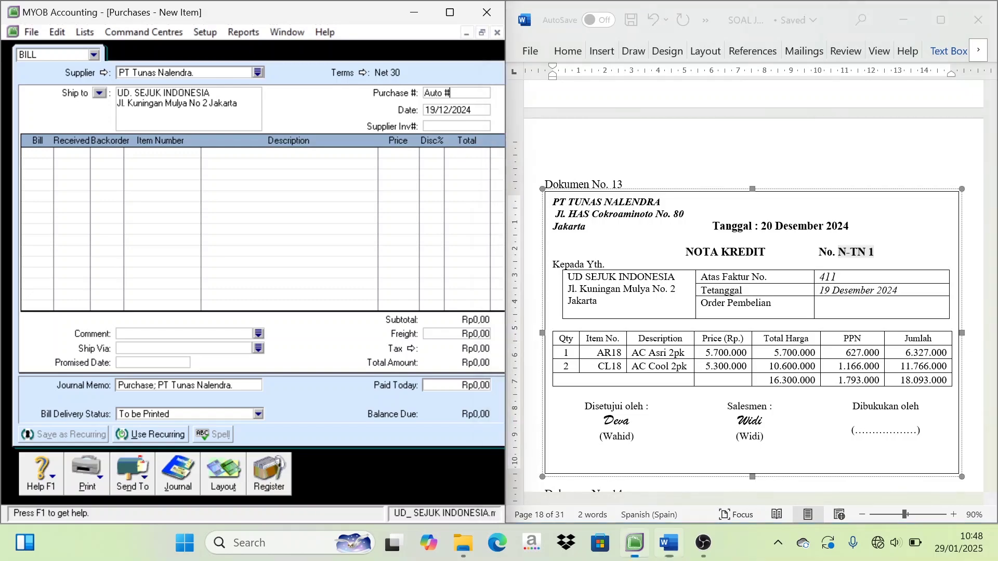
key("ctrl+v")
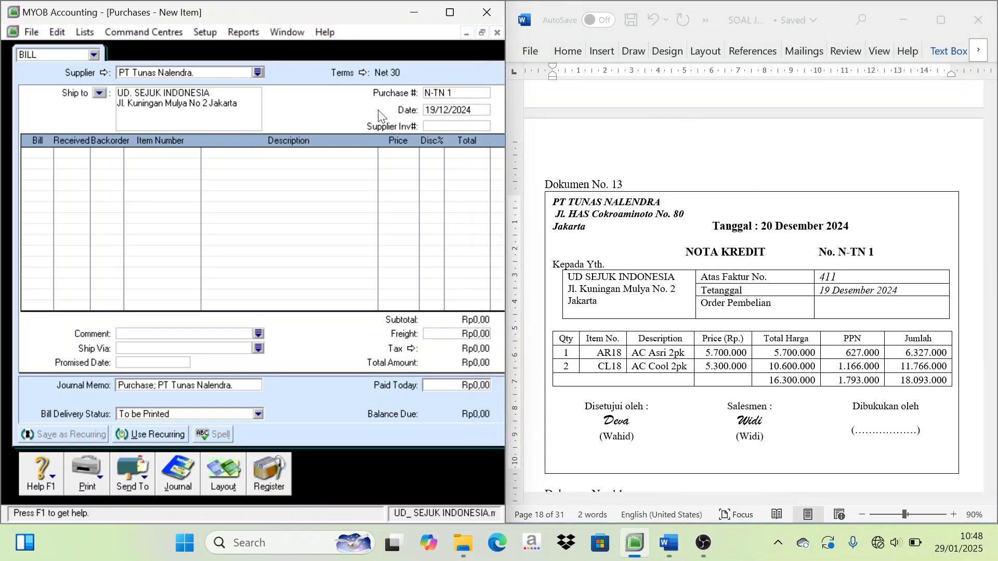
key("Tab")
type("20/12/2024")
Enter the first return line as -1 unit of item AR18 AC Asri 2pk
left_click(28, 154)
type("-1")
key("Tab")
type("AR18")
key("Tab")
double_click(216, 190)
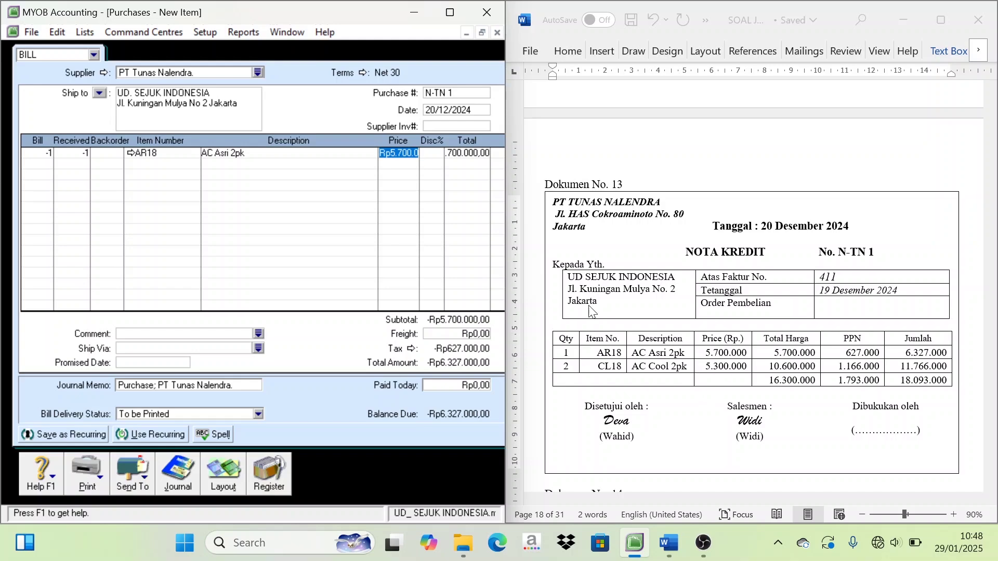
Enter the second return line as -2 units of item CL18 AC Cool 2pk
left_click(45, 164)
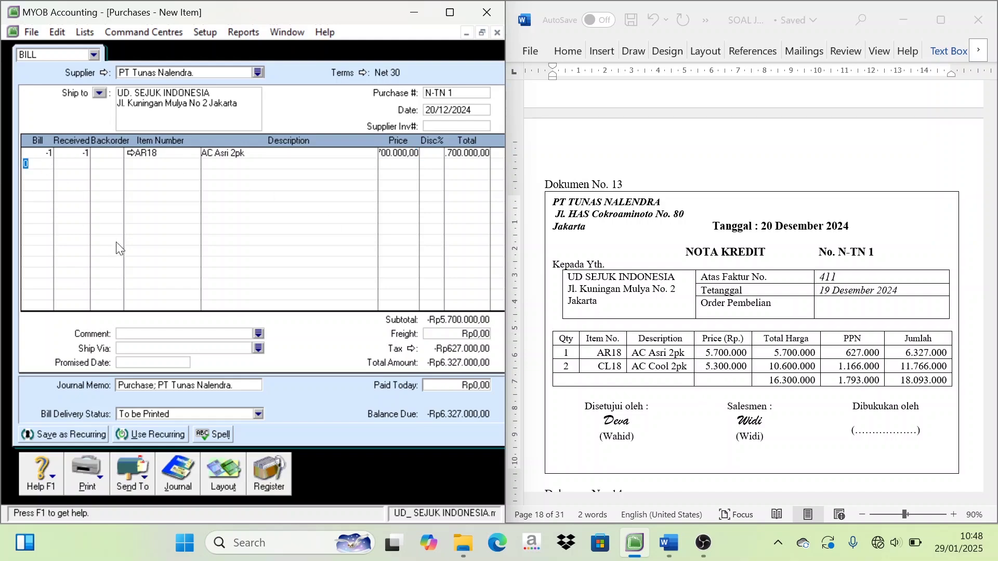
type("-2")
key("Tab")
key("Tab")
key("Tab")
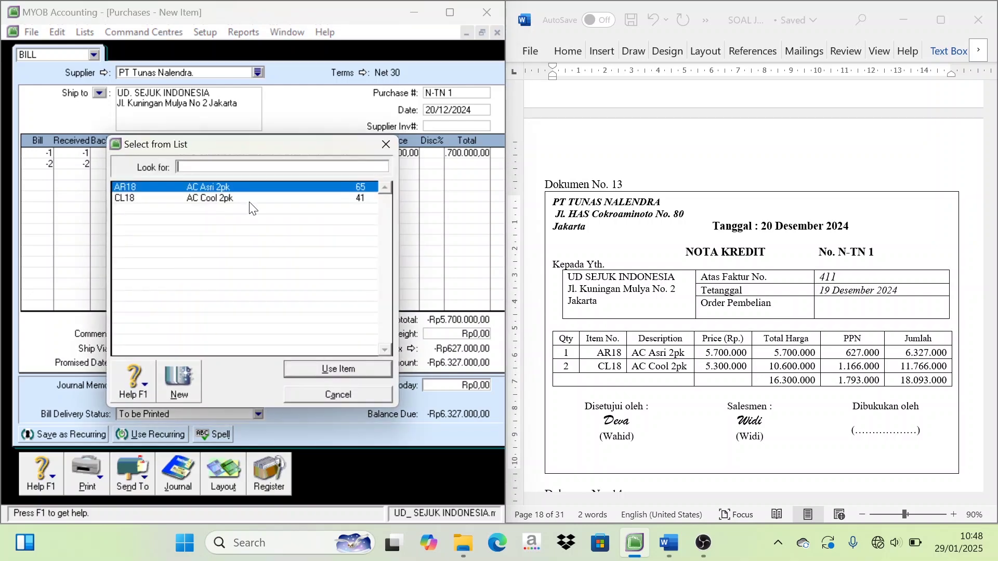
double_click(224, 203)
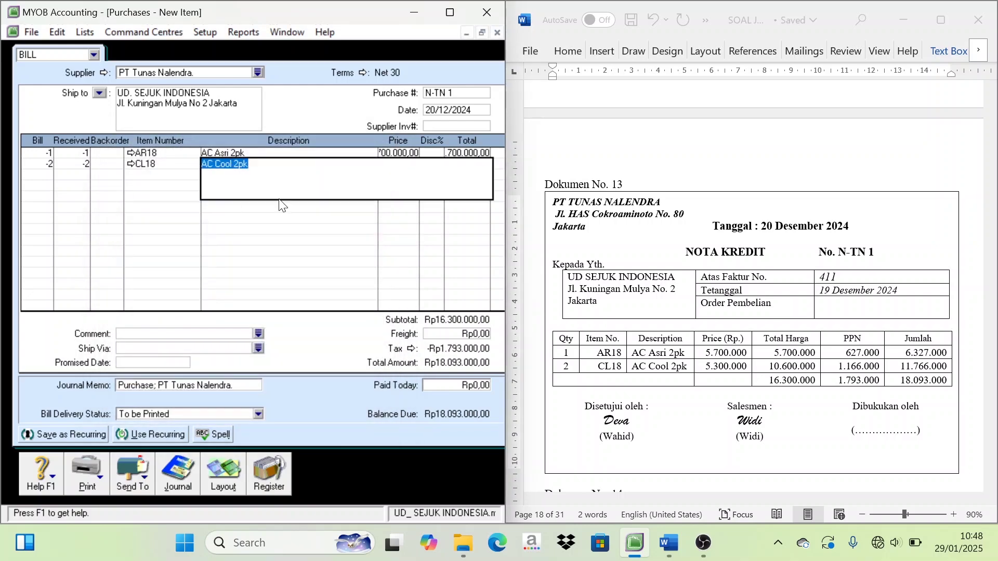
key("Tab")
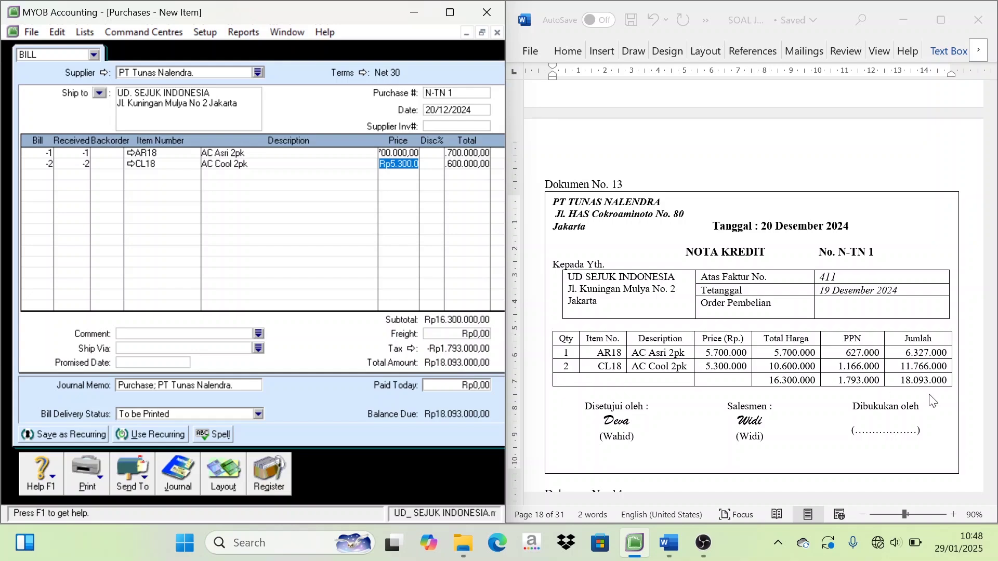
Check the return's total against the credit note's total and record the return, ignoring all spelling suggestions
key("alt+Tab")
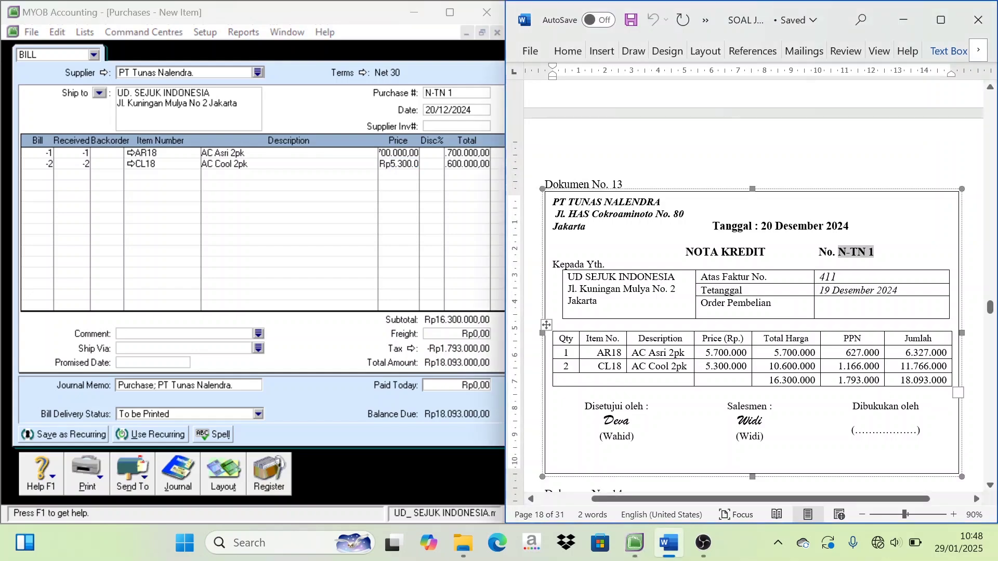
left_click_drag(900, 380, 947, 380)
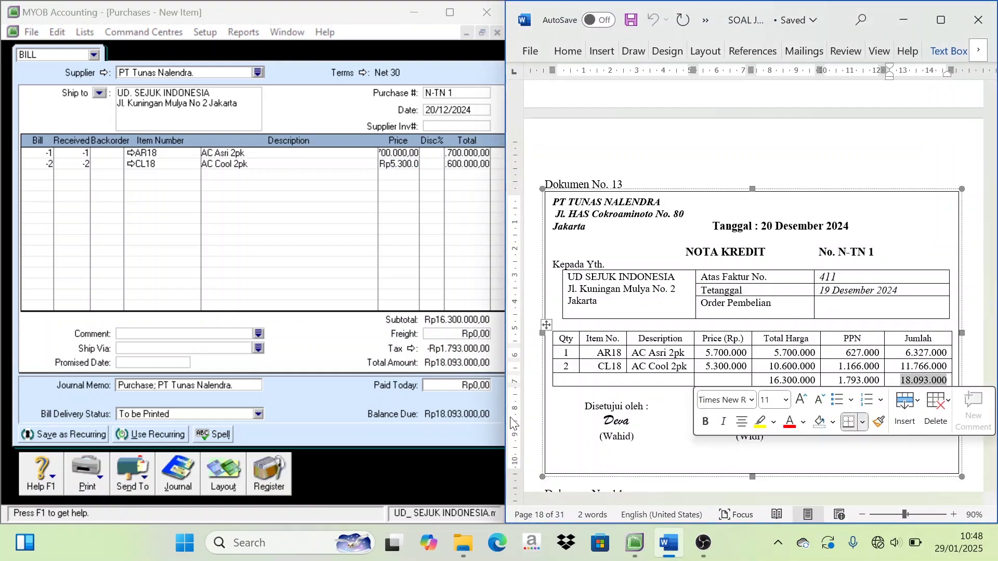
left_click_drag(512, 424, 552, 426)
left_click(533, 461)
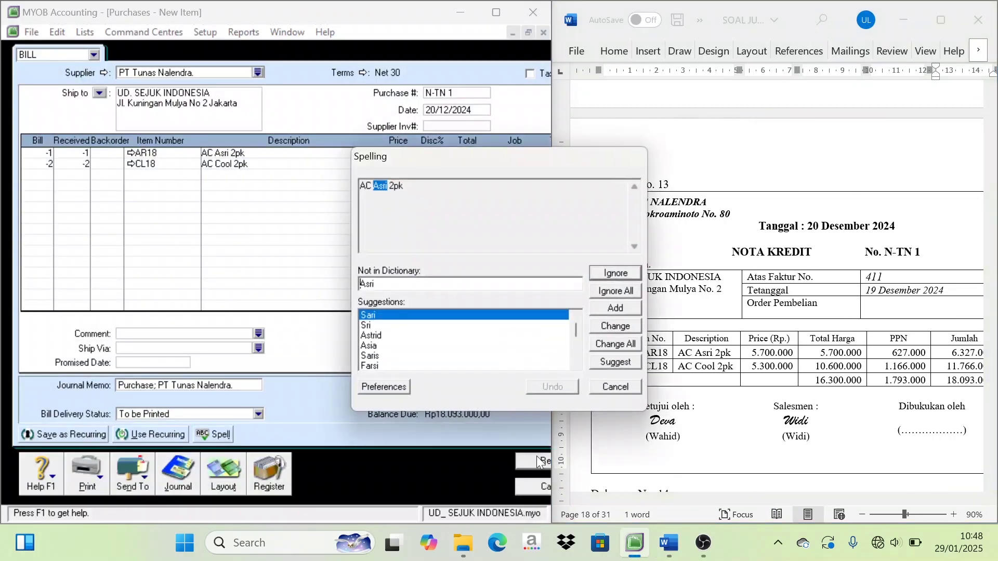
left_click(615, 290)
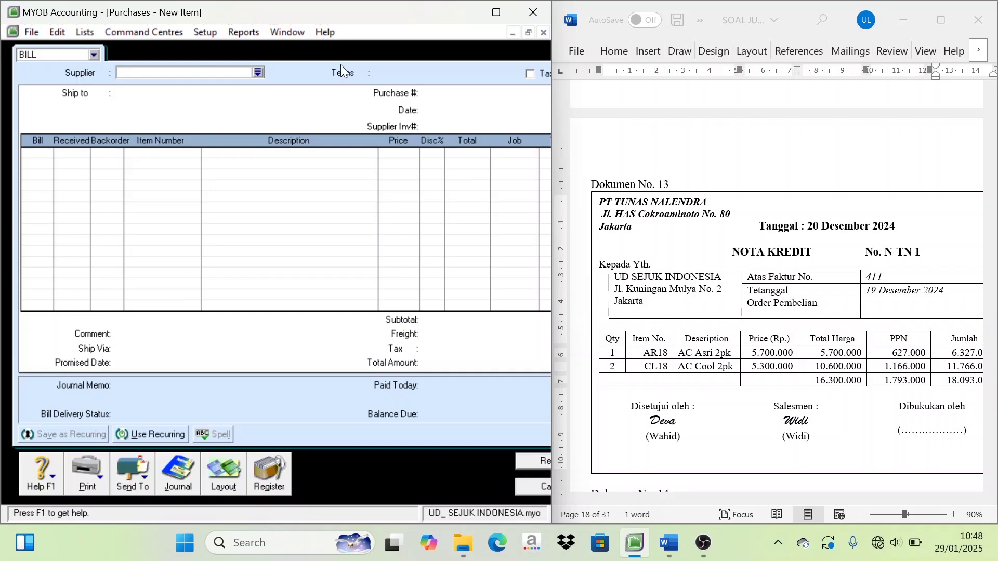
Find the N-TN 1 debit among the purchase returns and debits and start applying it to a purchase
left_click(270, 483)
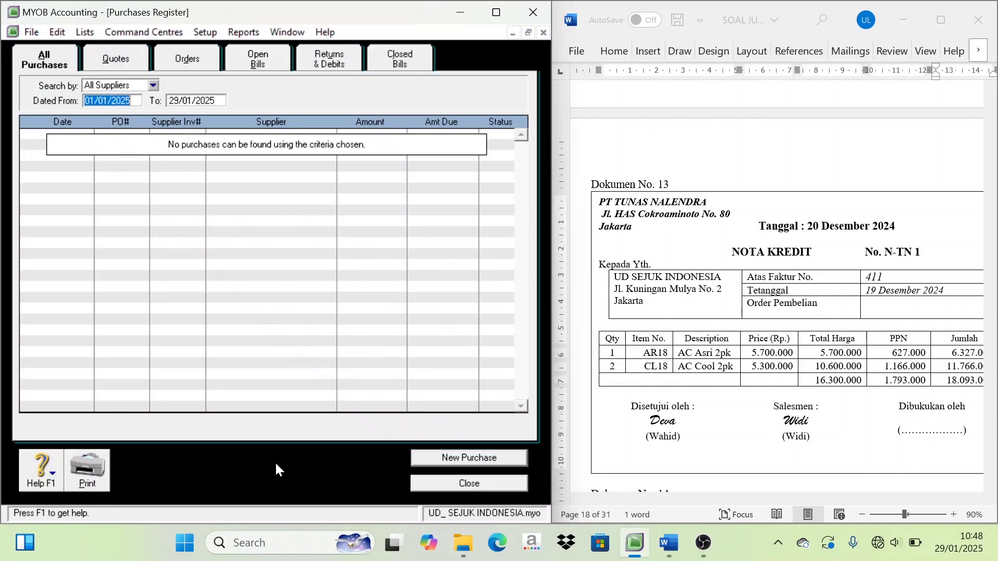
left_click(323, 57)
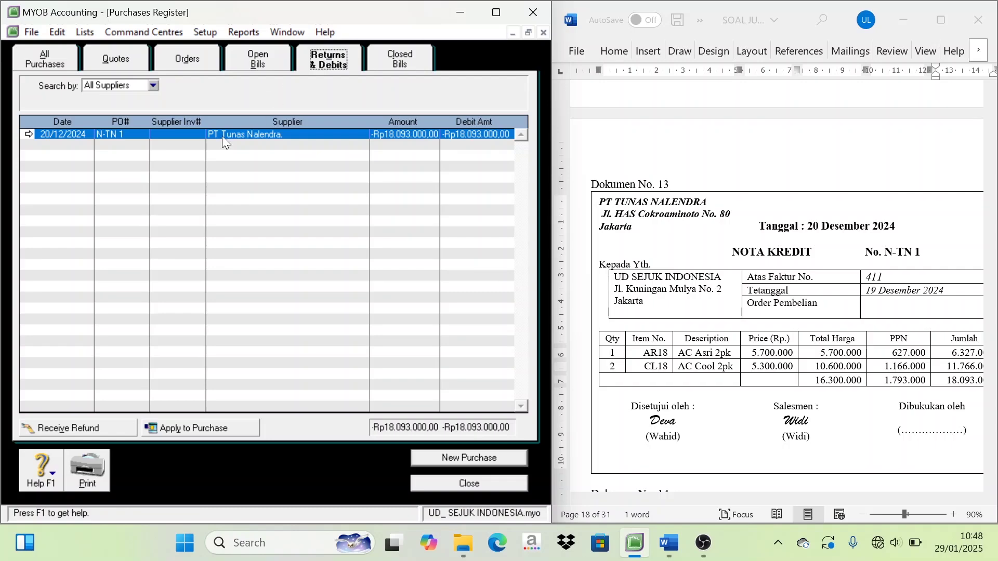
left_click(208, 428)
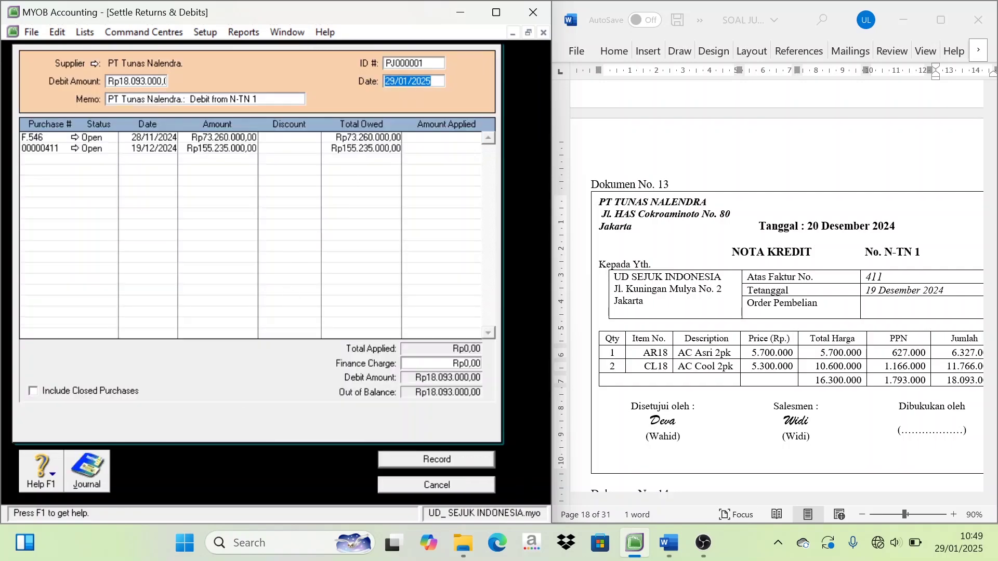
Copy credit note number N-TN 1 from the document into the settlement's ID number and set its date to 20/12/2024
left_click(407, 64)
left_click(902, 253)
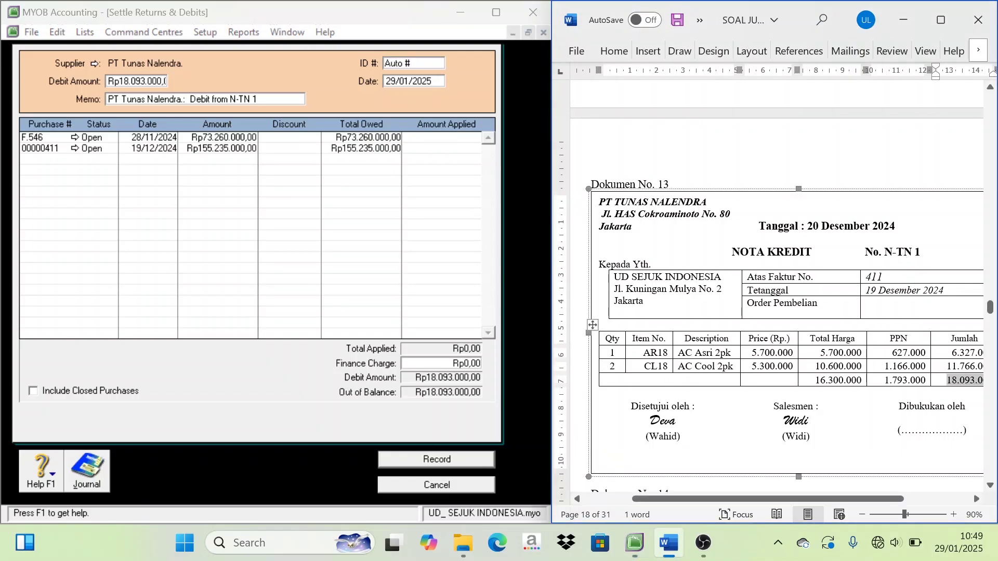
left_click_drag(921, 254, 889, 259)
key("ctrl+c")
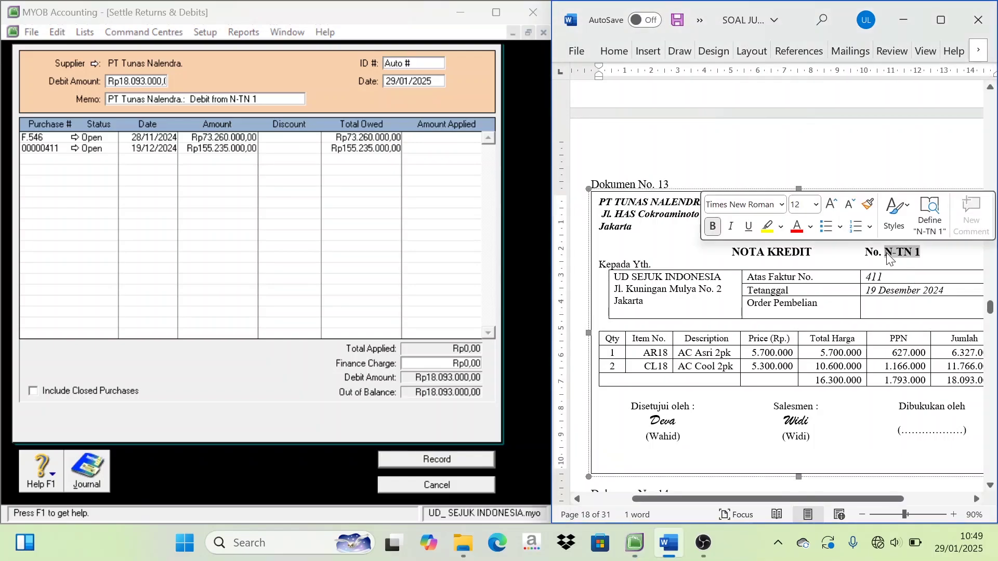
left_click(365, 63)
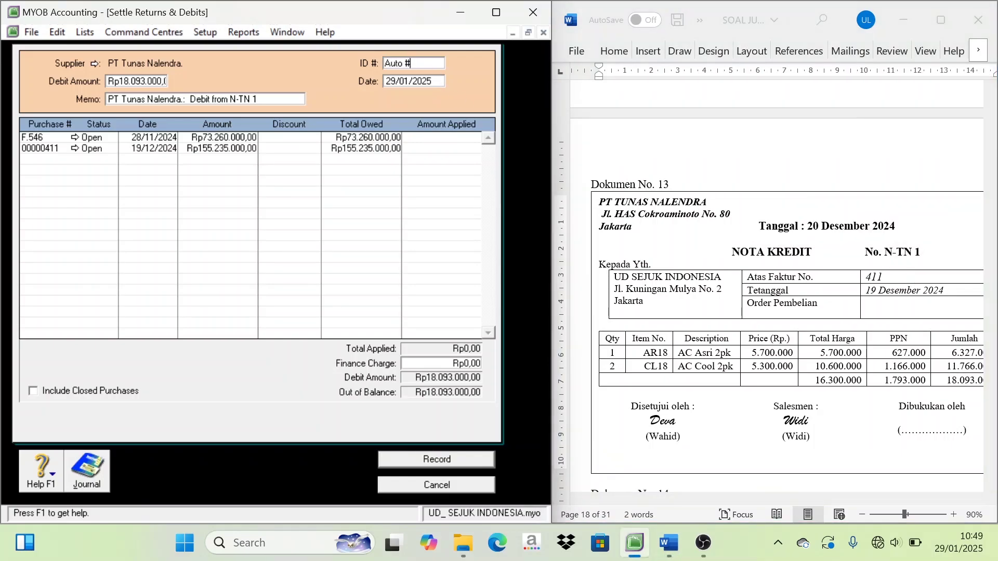
key("ctrl+v")
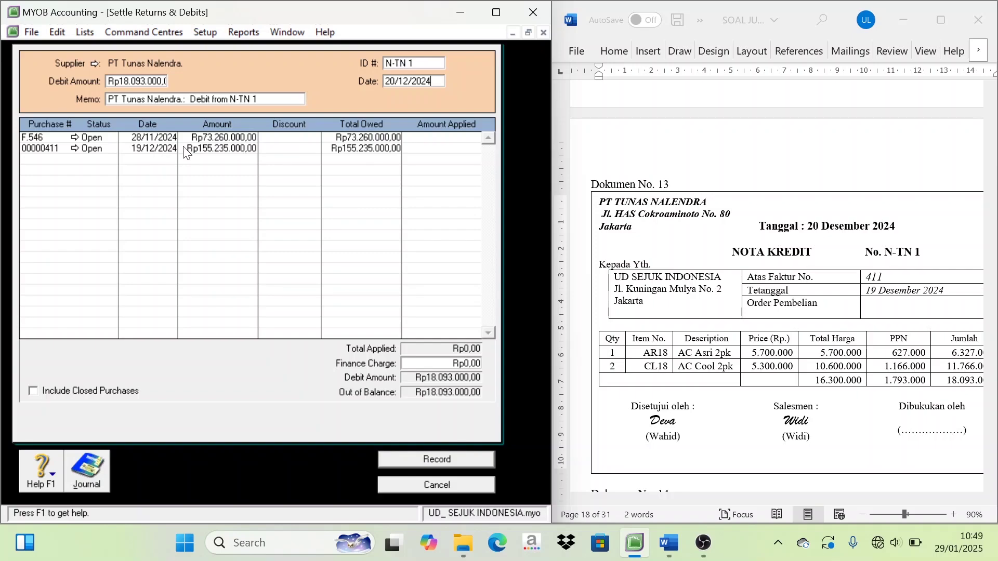
Apply the Rp18.093.000 debit to purchase 00000411, record the settlement, and close the purchases register
left_click(444, 150)
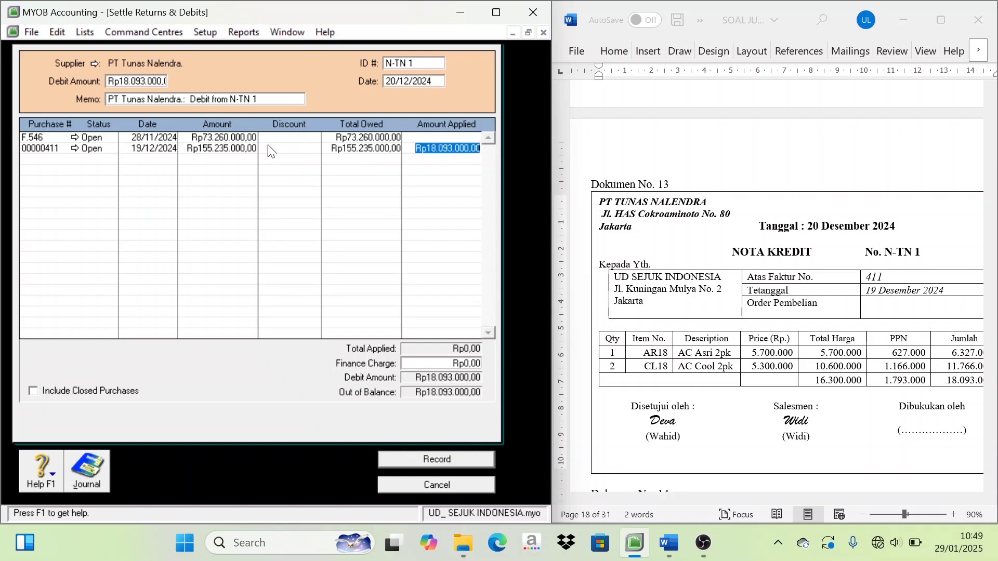
key("Tab")
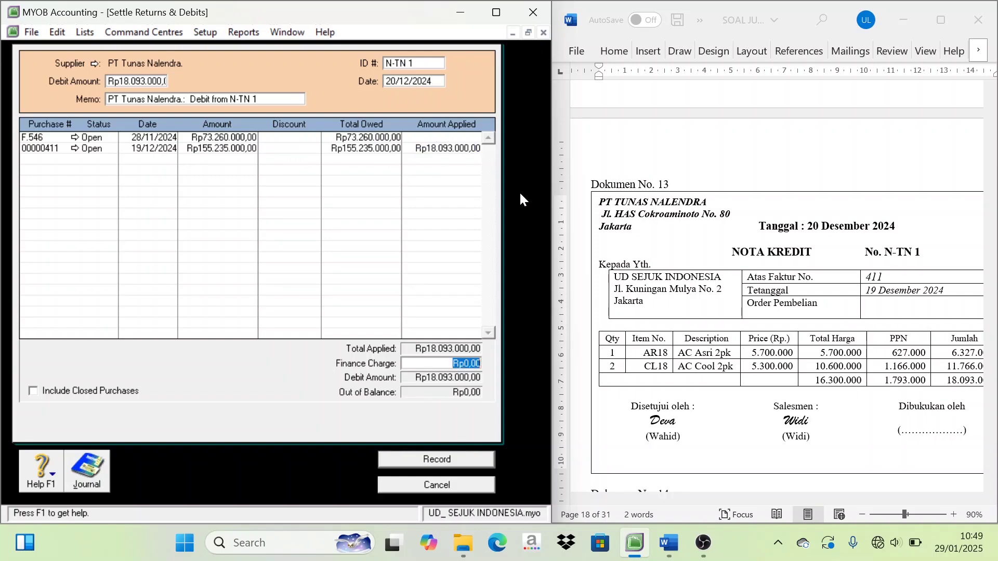
left_click(466, 459)
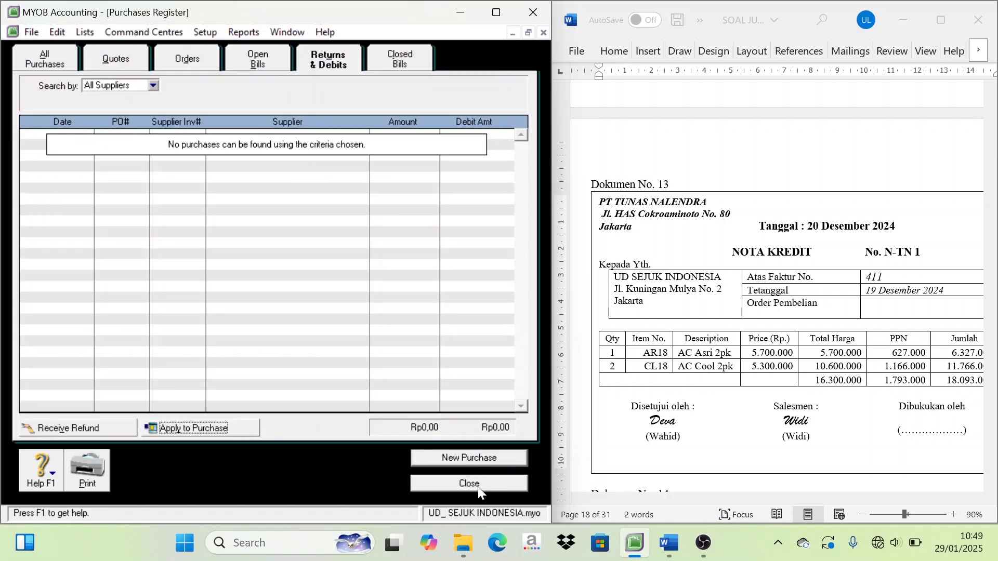
left_click(476, 484)
left_click(531, 492)
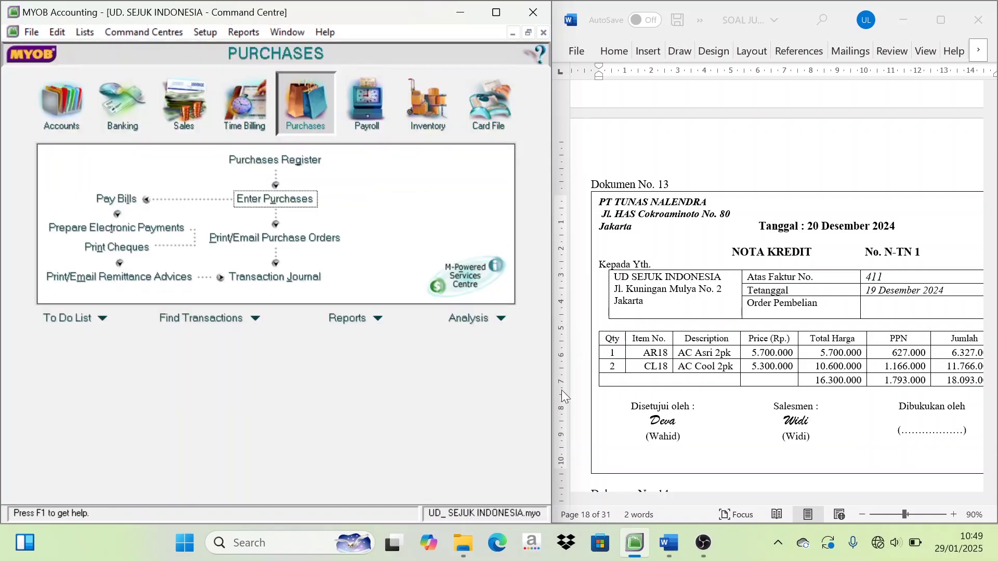
Review cash payment voucher Dokumen No. 14 and start a Spend Money entry paid from account 1-1100 Cash in Bank
left_click_drag(551, 359, 522, 359)
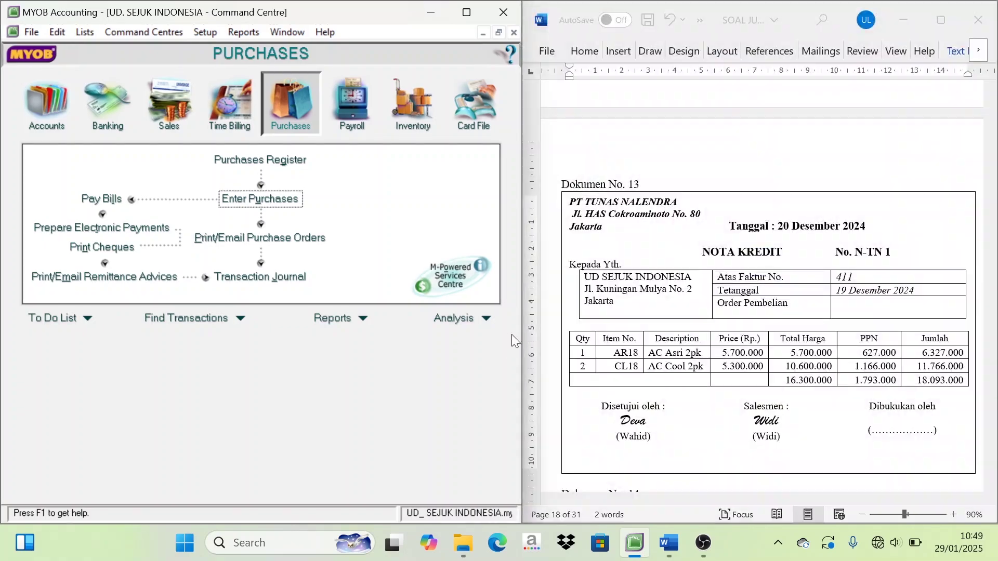
scroll(619, 354, "down", 5)
scroll(618, 348, "down", 1)
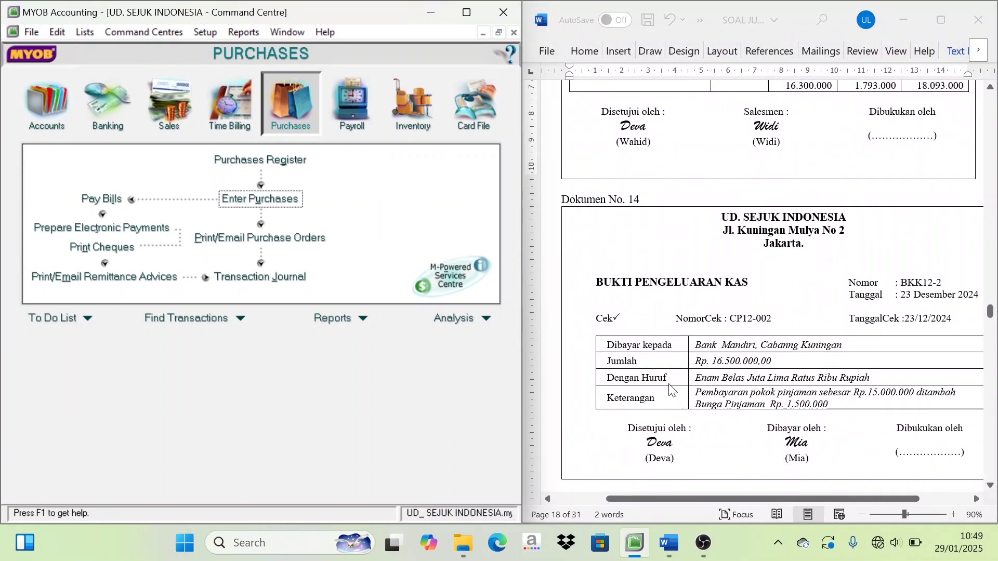
scroll(672, 392, "down", 2)
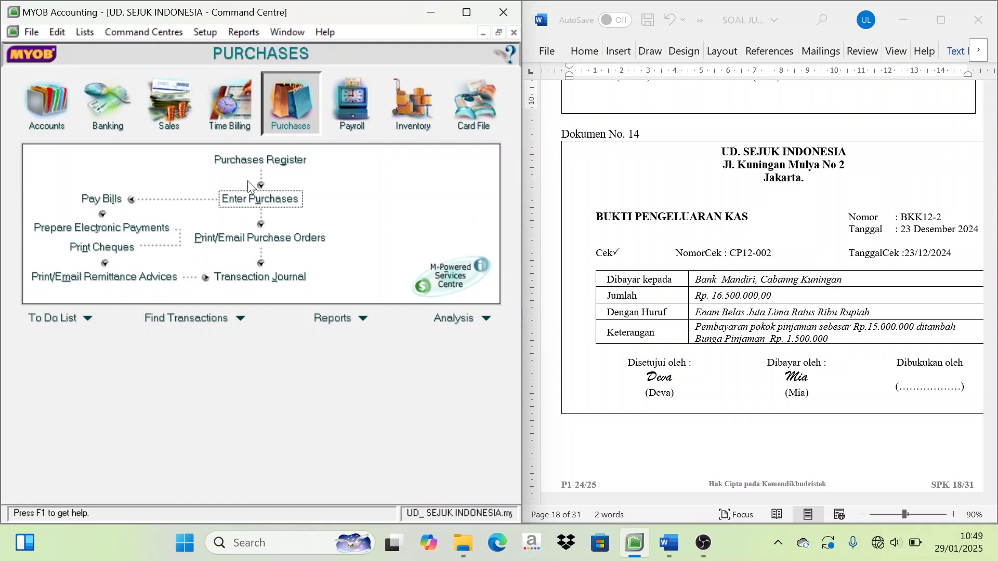
left_click(117, 124)
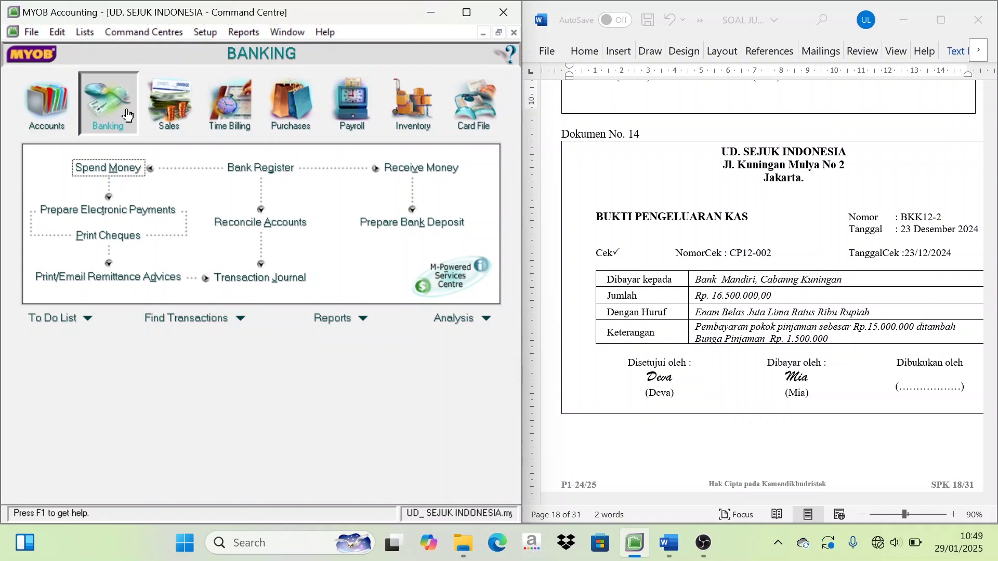
left_click(126, 173)
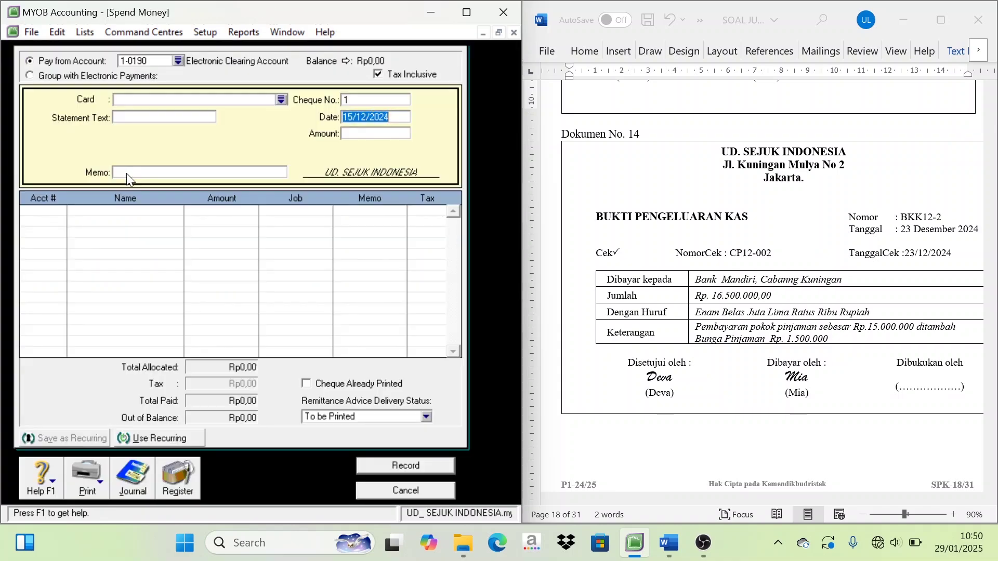
left_click(178, 60)
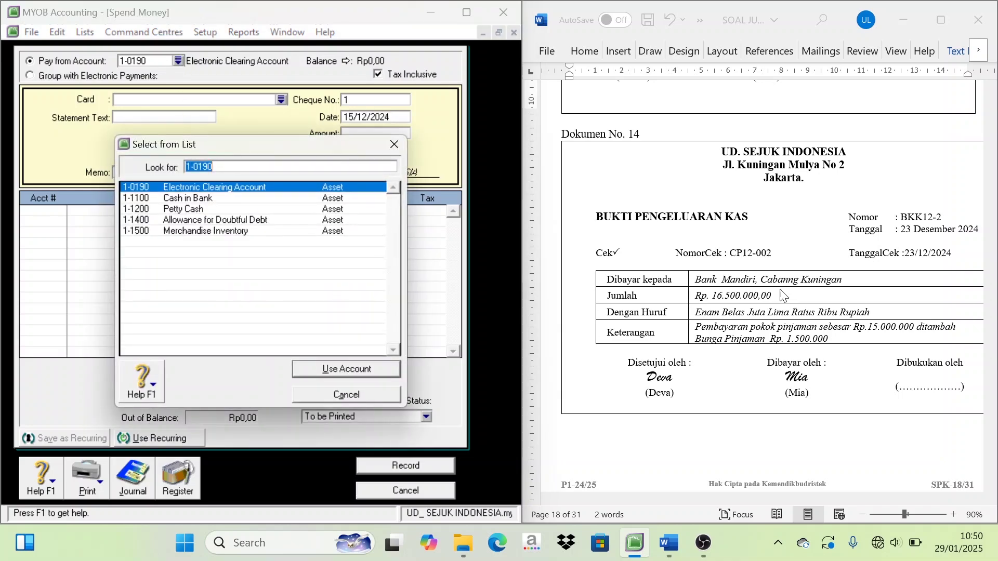
left_click(191, 197)
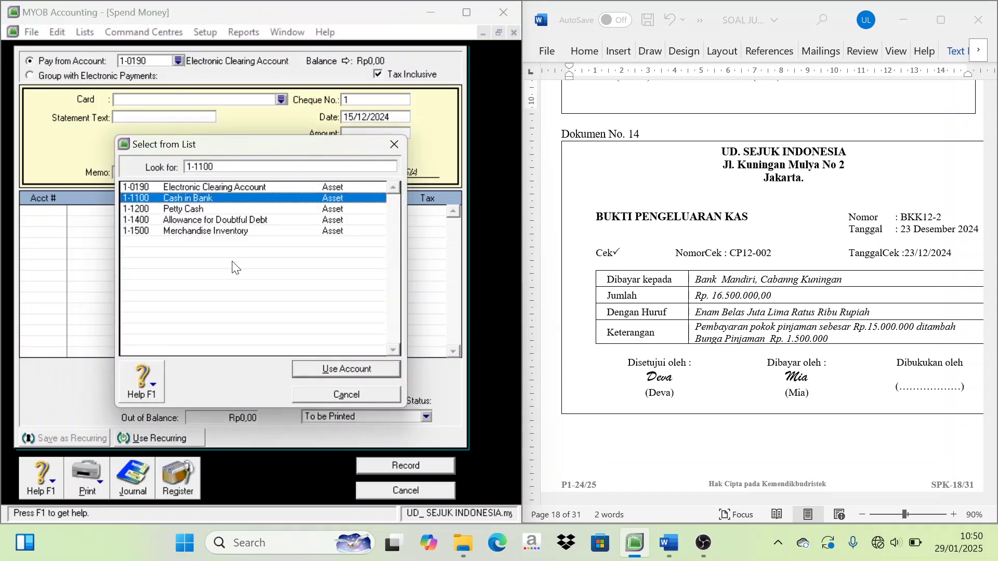
left_click(358, 370)
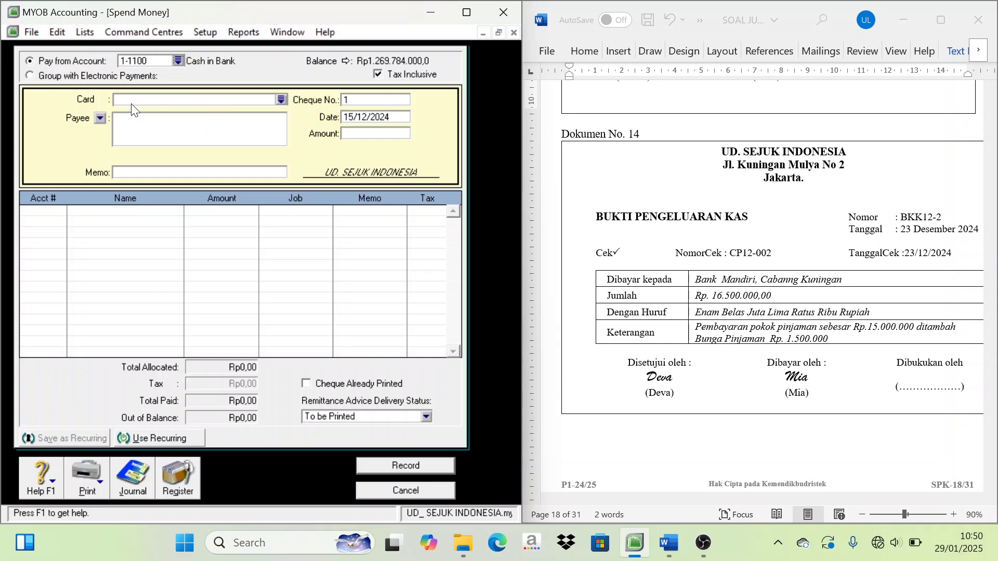
Set the payment's cheque number to BKK12-2, its date to 23/12/2024, and its amount to Rp16.500.000
left_click(958, 233)
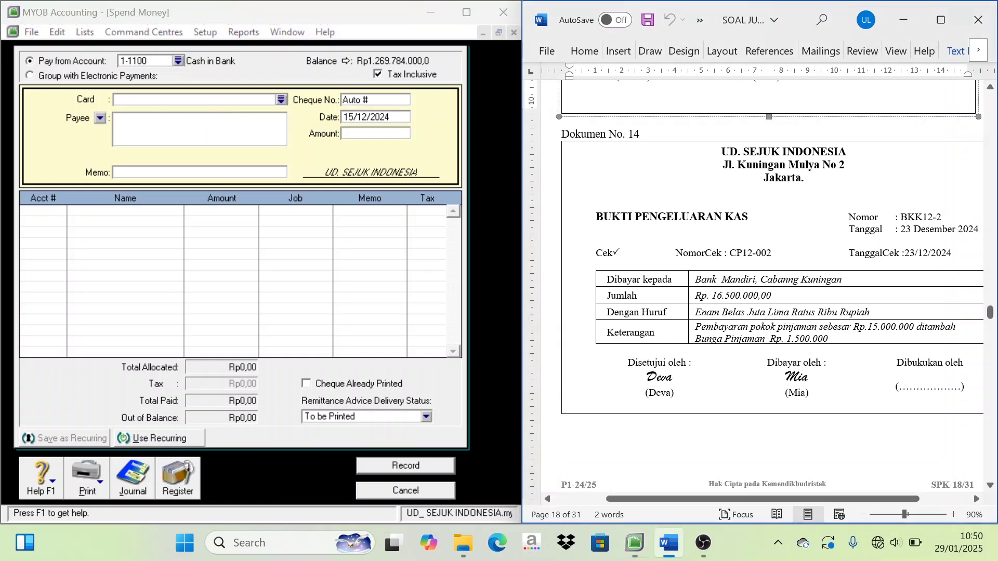
double_click(921, 217)
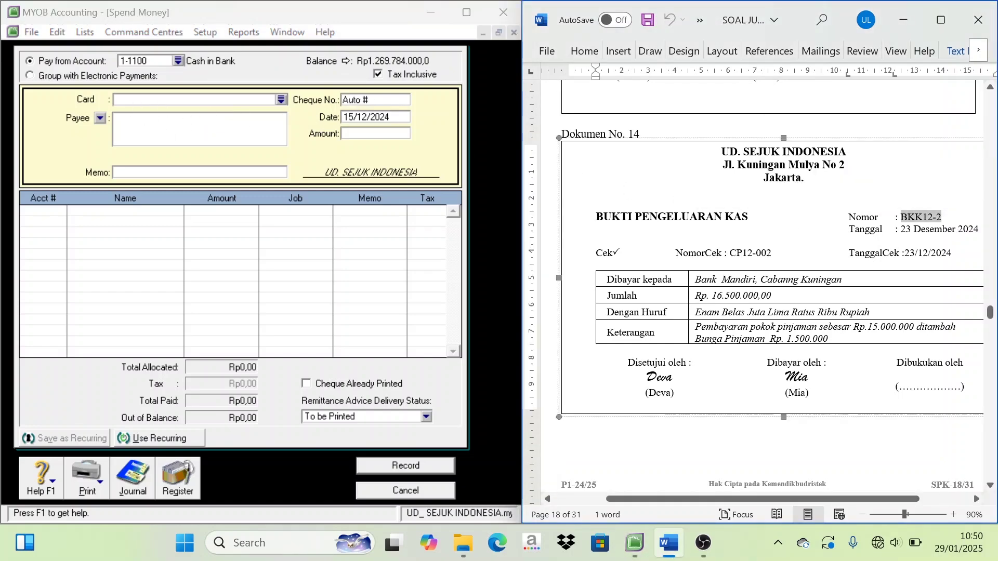
left_click(379, 101)
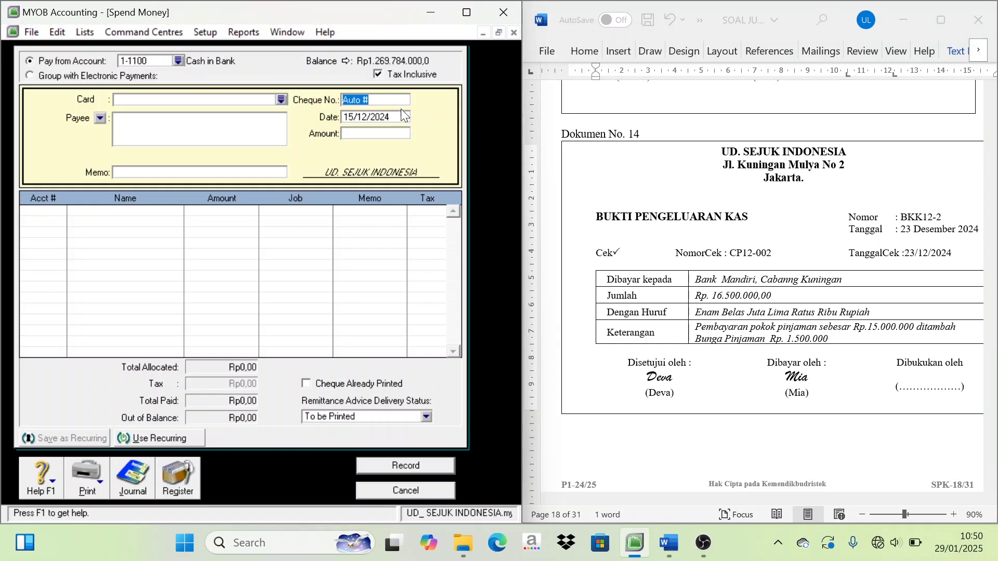
type("BKK12-2")
key("Tab")
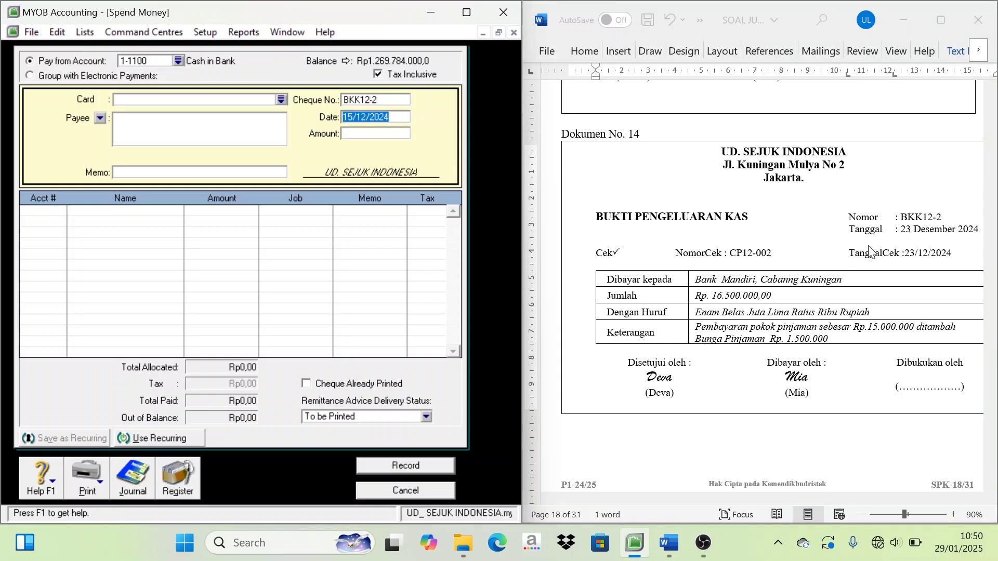
type("23")
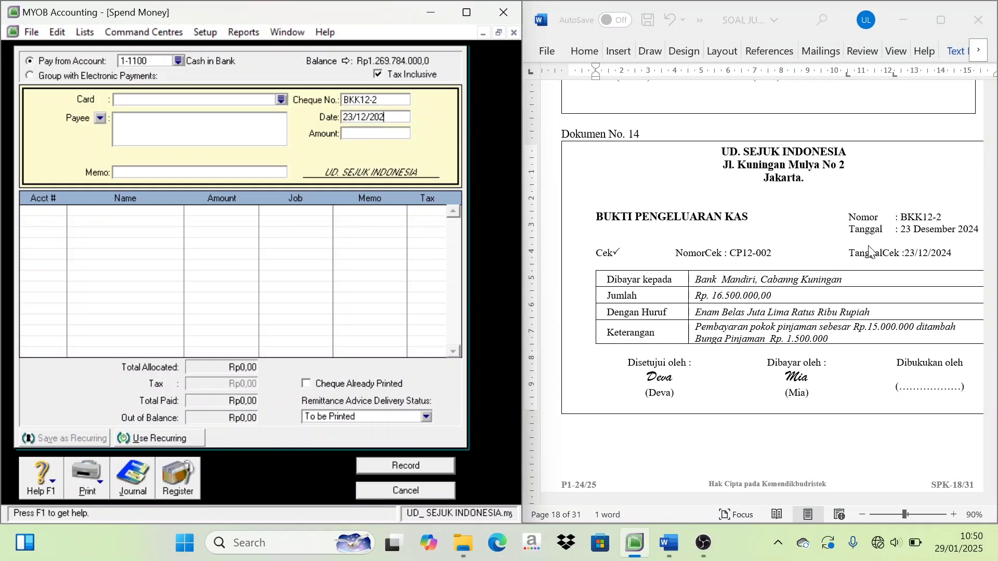
key("Tab")
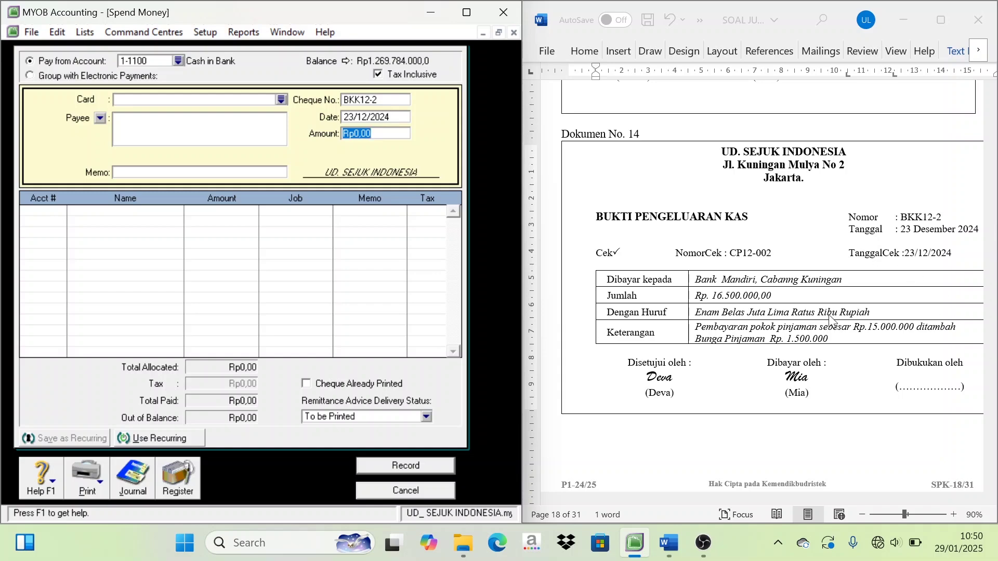
type("16.500.00")
key("Tab")
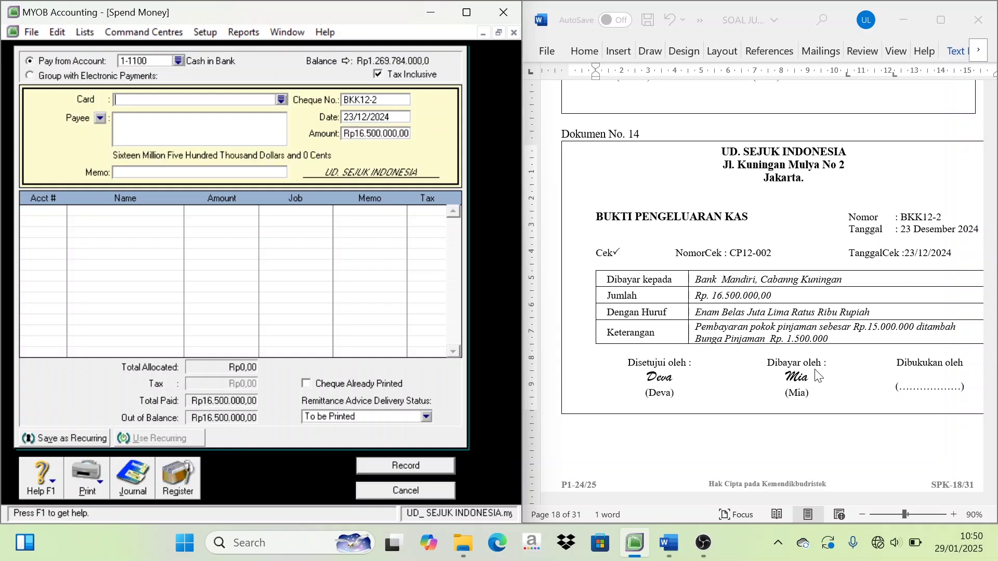
Copy "Pembayaran pokok pinjaman" from the voucher's description into the payment's memo
left_click(764, 333)
left_click_drag(695, 327, 816, 327)
key("ctrl+c")
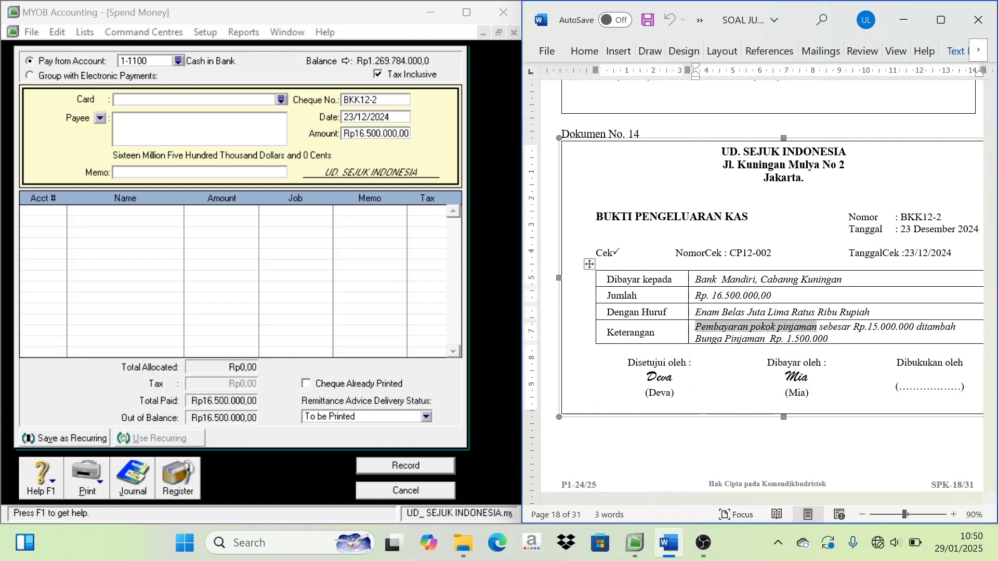
left_click(141, 158)
left_click(135, 173)
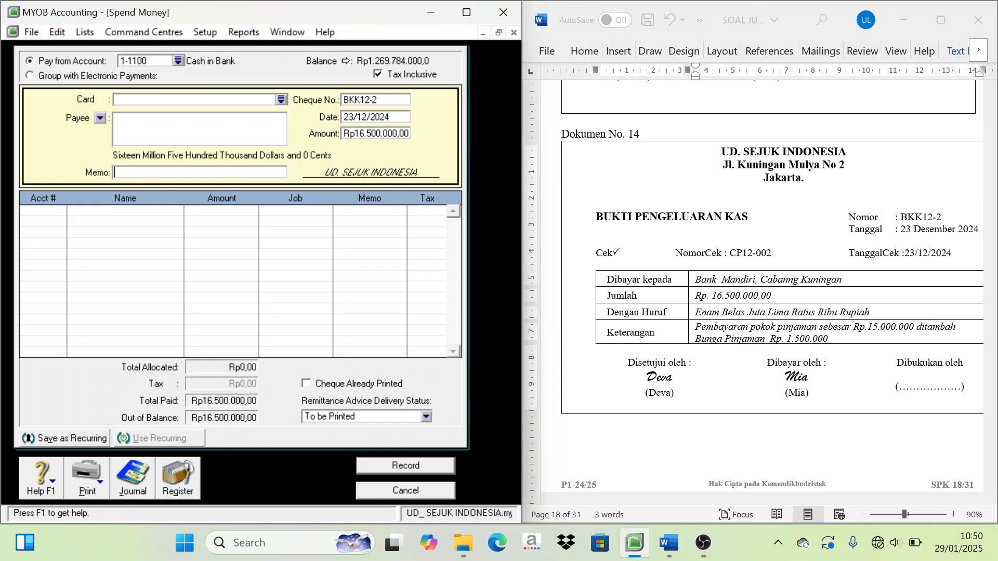
key("ctrl+v")
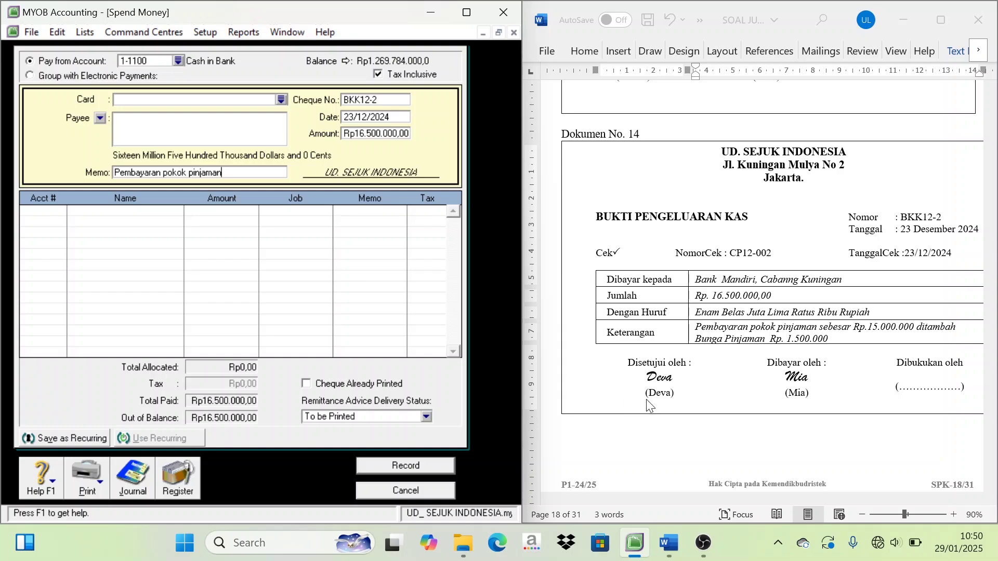
Allocate Rp15.000.000 of the payment to account 2-2100 Bank Mandiri Loan on the first line
left_click(47, 211)
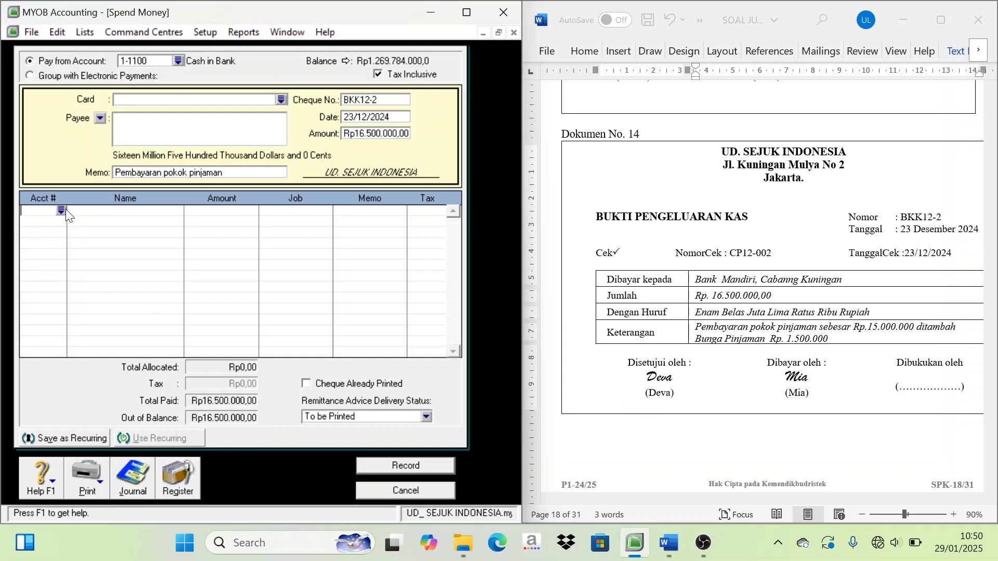
left_click(62, 211)
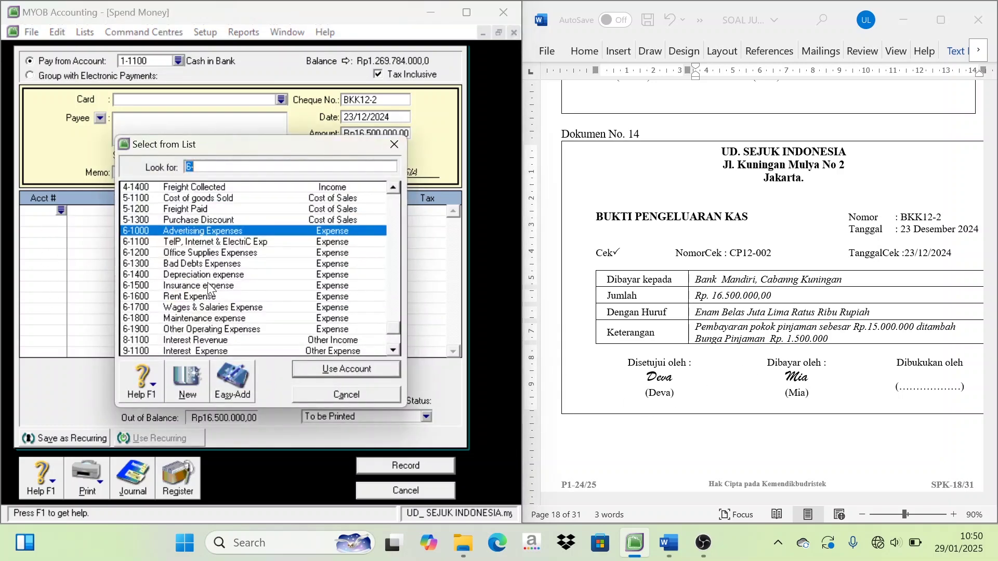
scroll(208, 286, "up", 4)
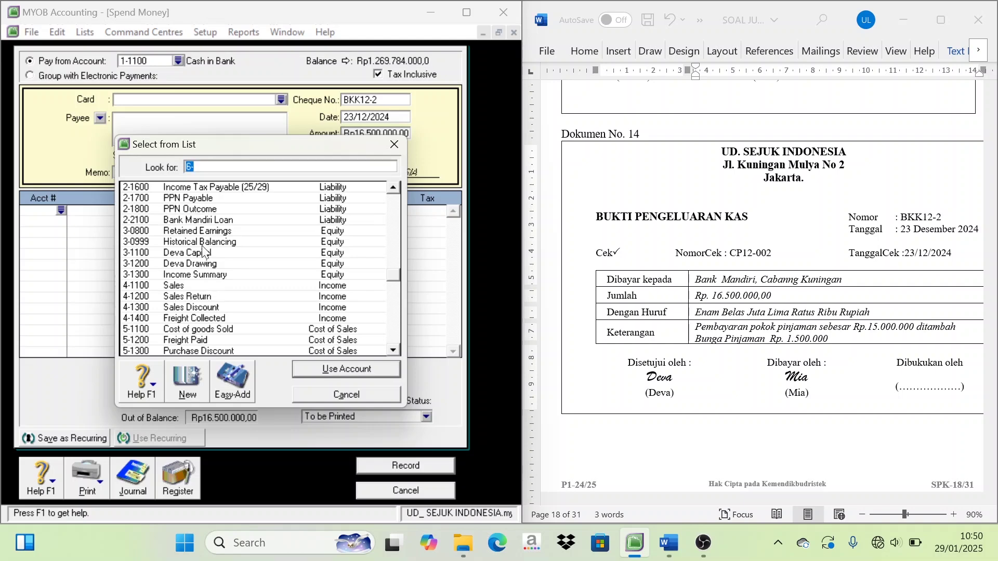
left_click(211, 220)
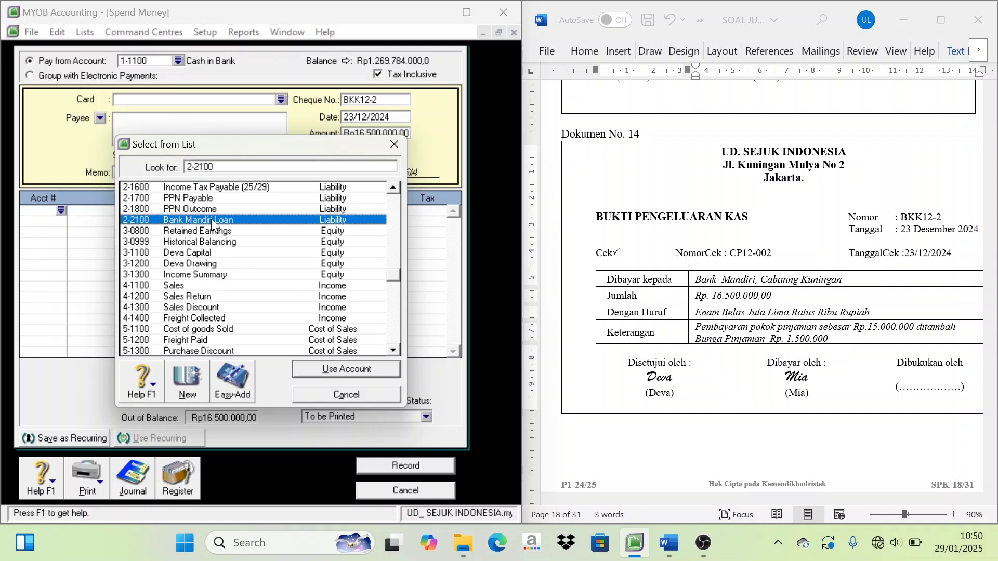
left_click(332, 369)
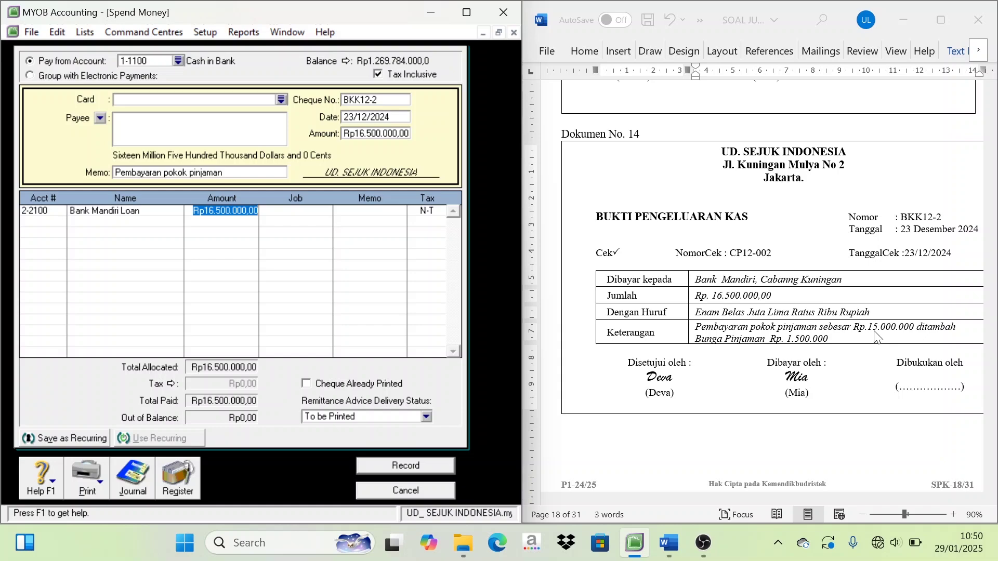
type("15")
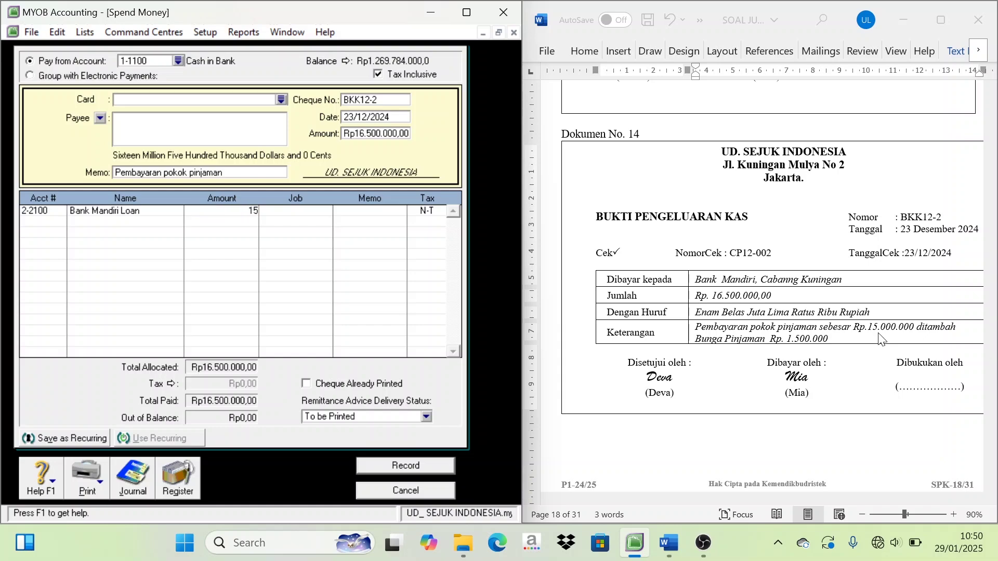
type("000000")
Allocate the remaining Rp1.500.000 to account 9-1100 Interest Expense on the second line
left_click(67, 223)
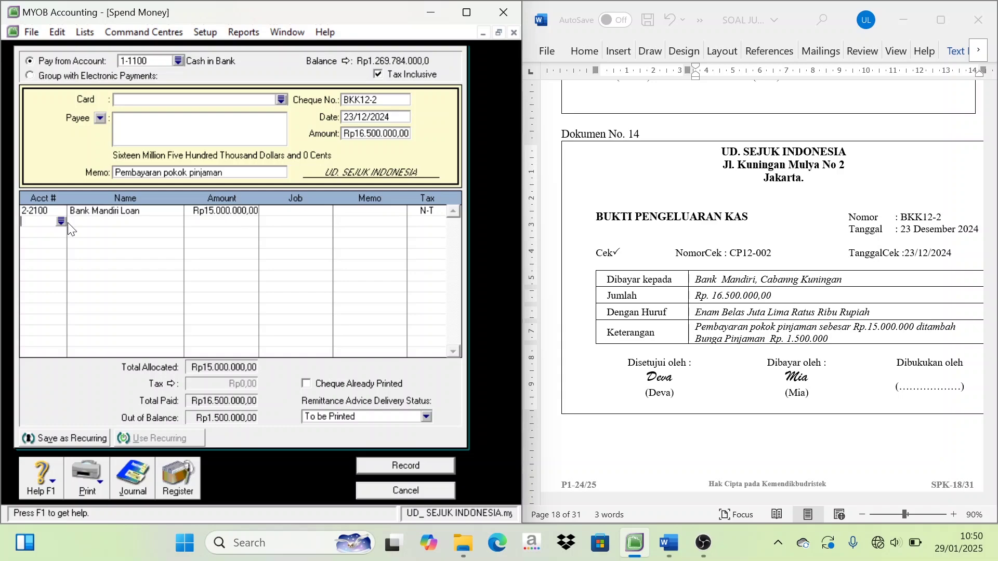
left_click(62, 222)
scroll(192, 328, "up", 1)
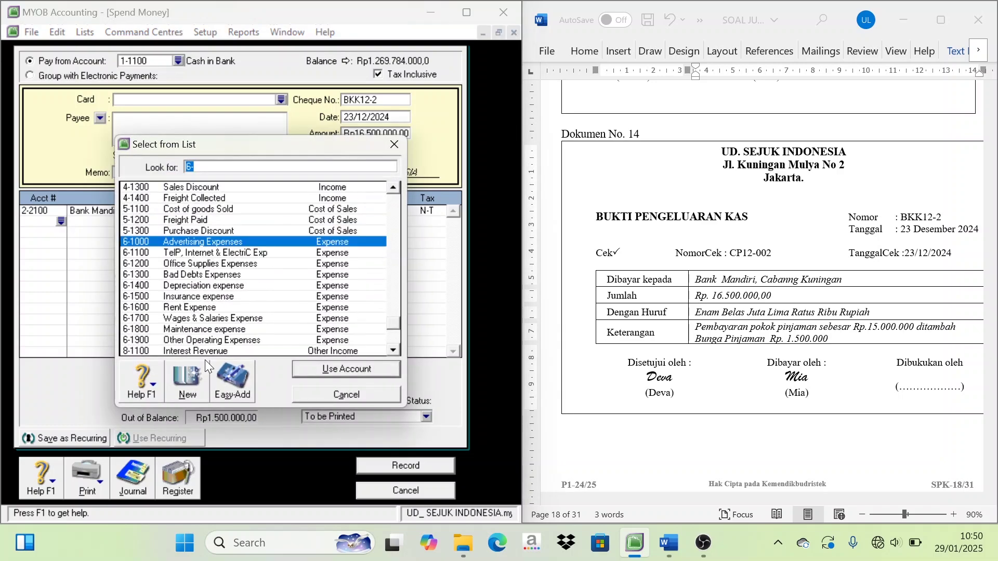
scroll(197, 343, "down", 1)
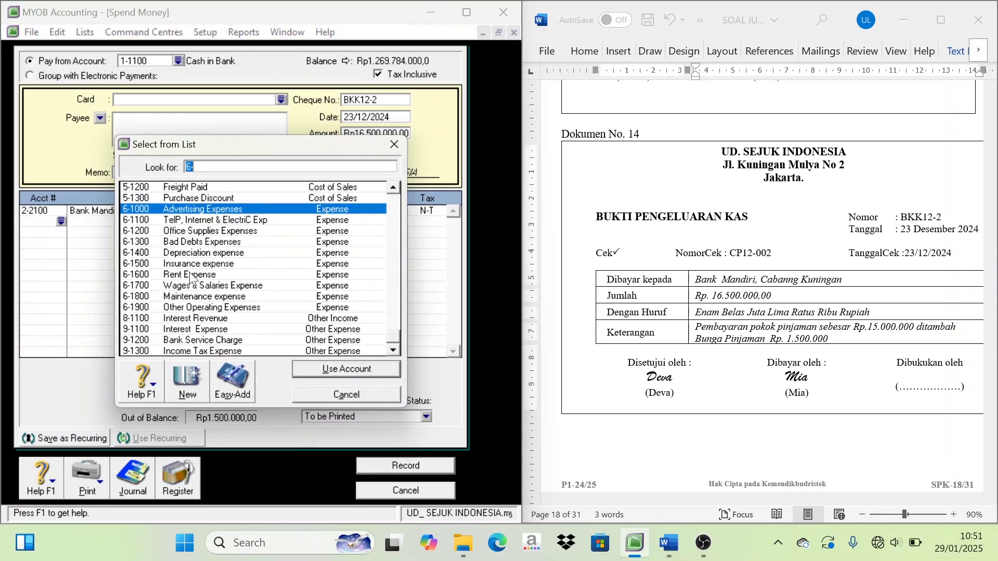
left_click(213, 329)
left_click(332, 366)
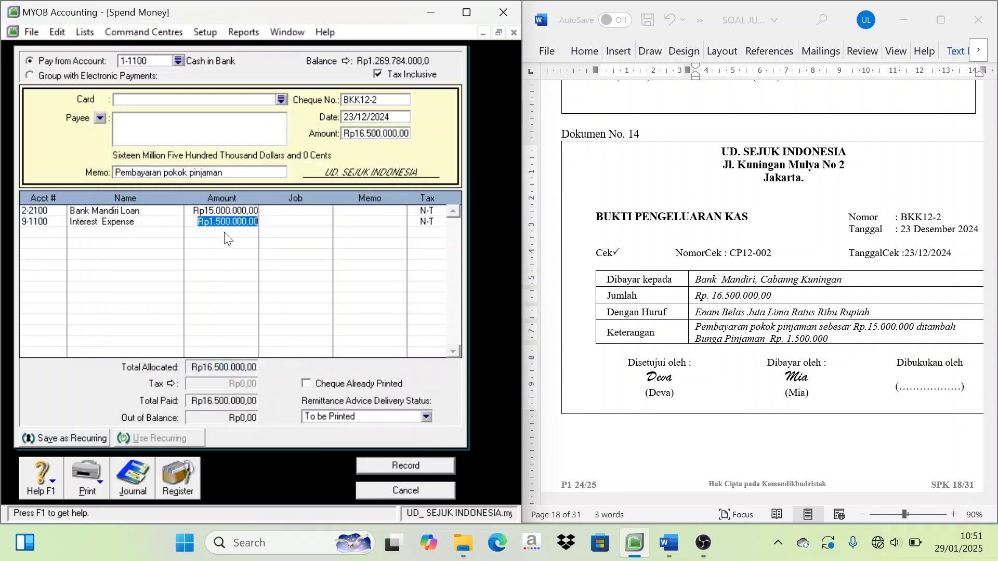
Record the loan payment, close the payment entry, and bring up sales invoice Dokumen No. 15 in the source document
left_click(429, 468)
left_click(423, 491)
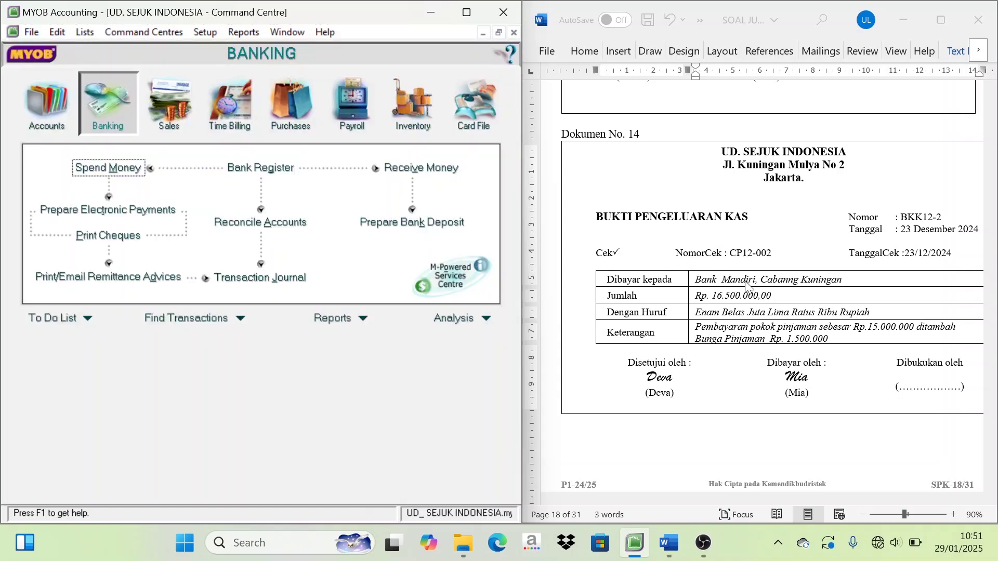
scroll(747, 287, "down", 10)
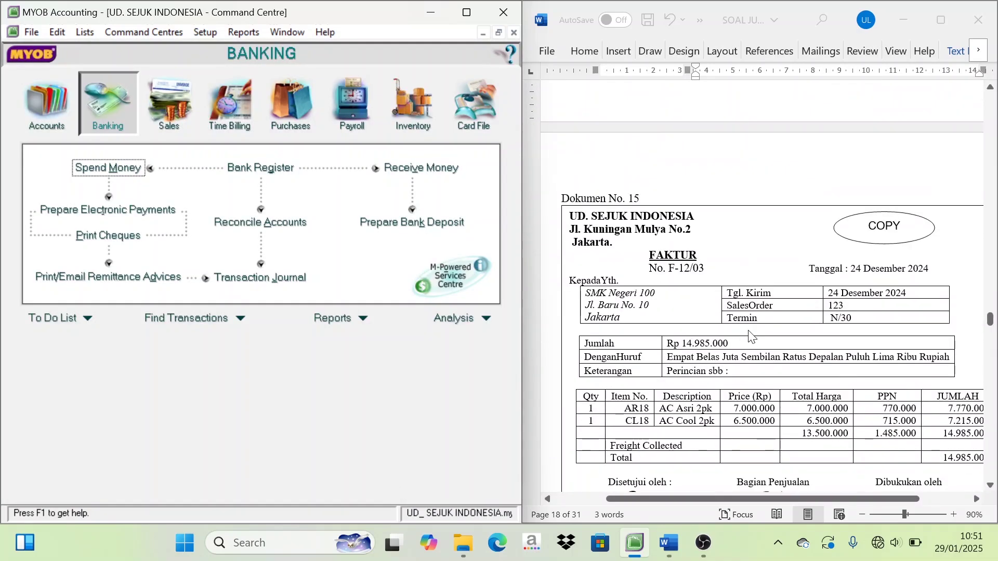
scroll(751, 335, "down", 1)
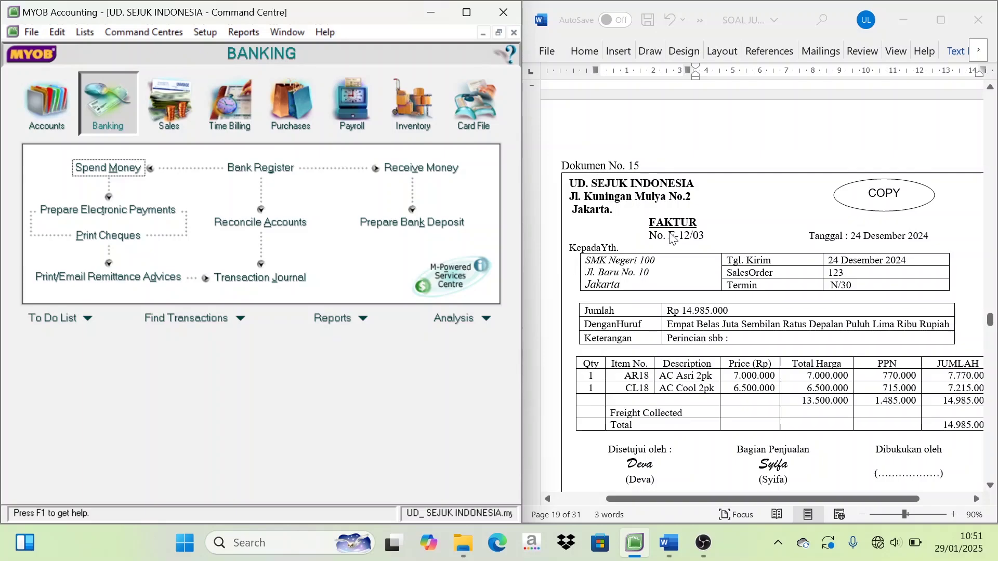
Start a new sales invoice and create the customer card SMK NEGERI 100 with the next card ID in sequence
scroll(673, 239, "down", 1)
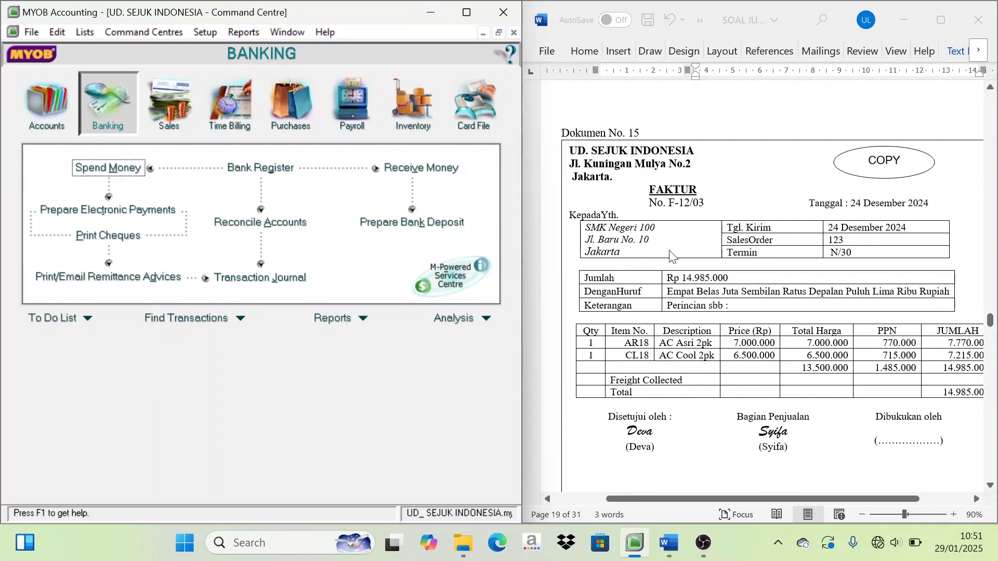
left_click(172, 119)
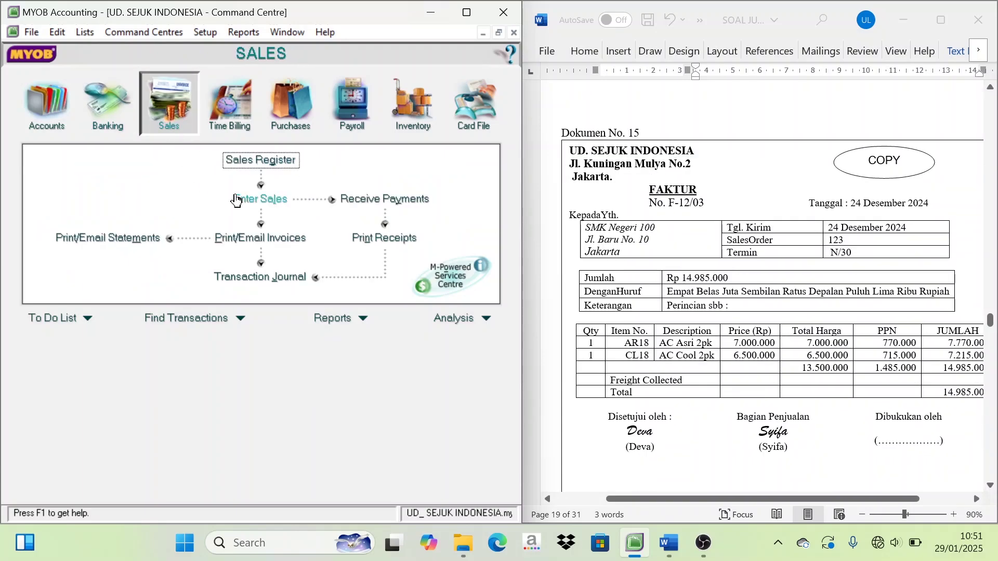
left_click(237, 200)
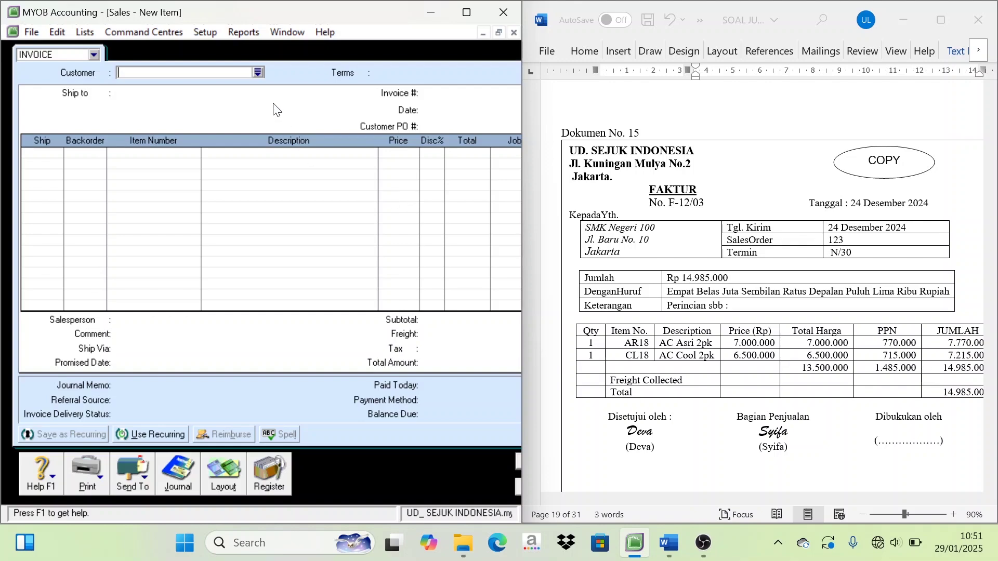
left_click(259, 73)
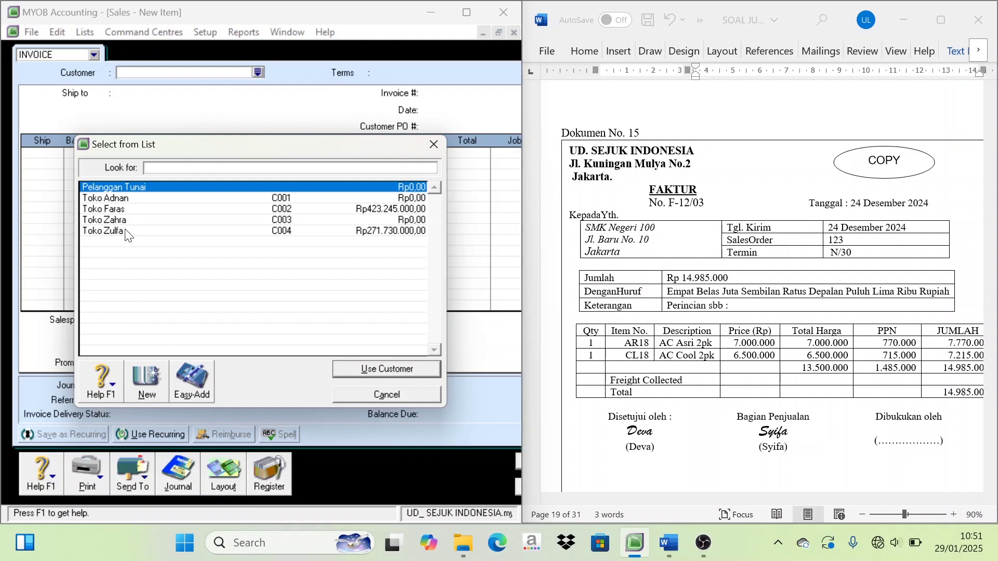
left_click(147, 397)
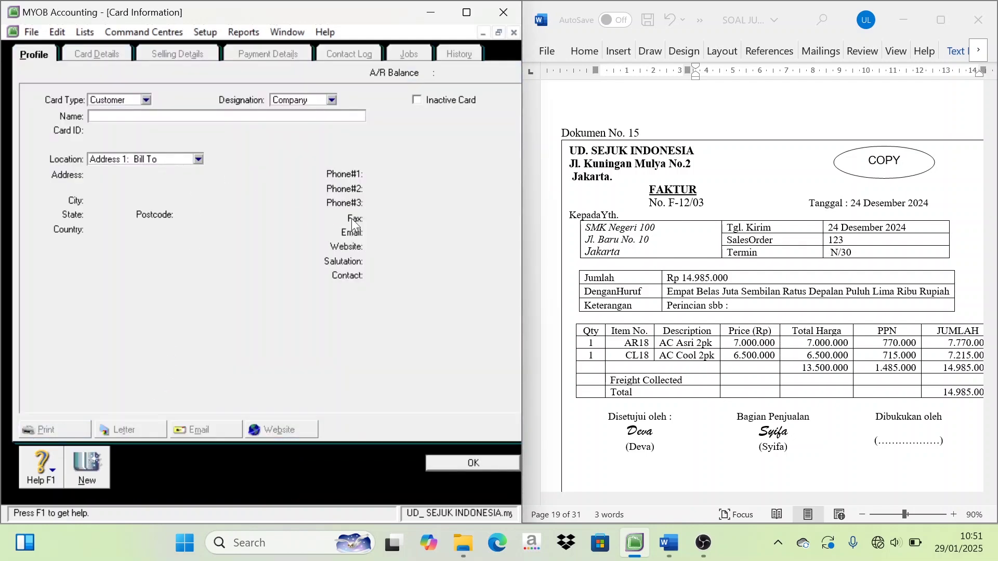
key("Caps_Lock")
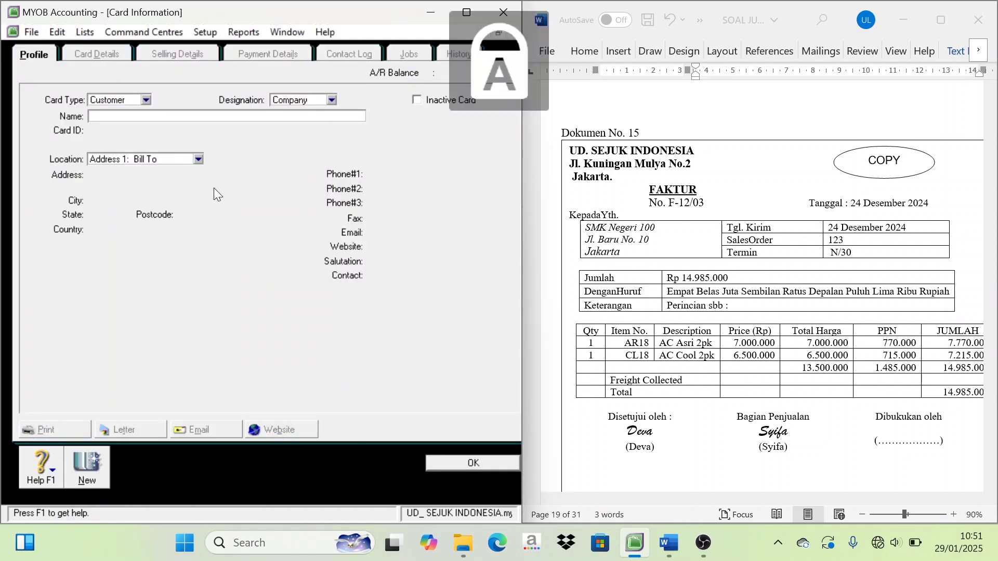
type("SMK N")
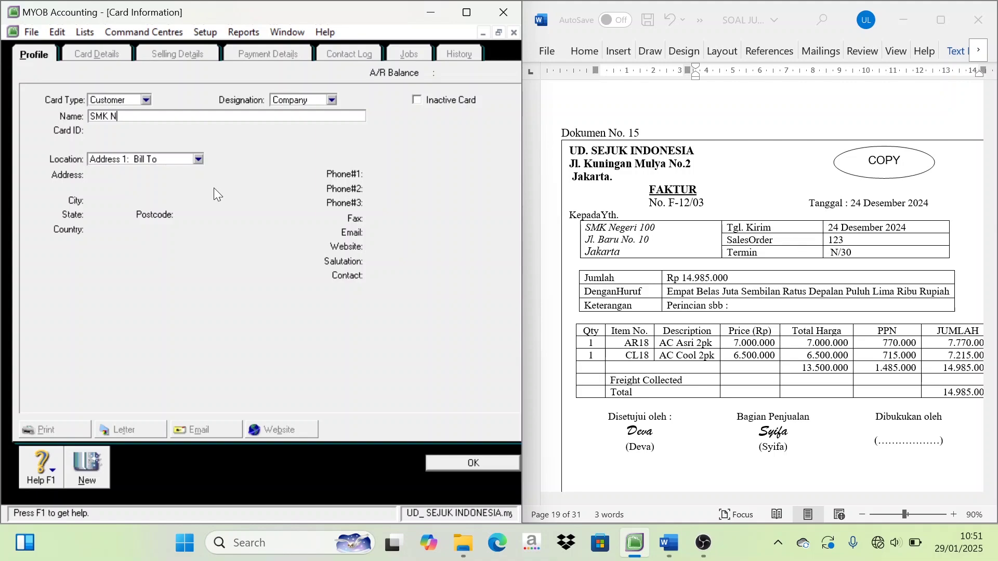
type("EGERI 100")
key("Tab")
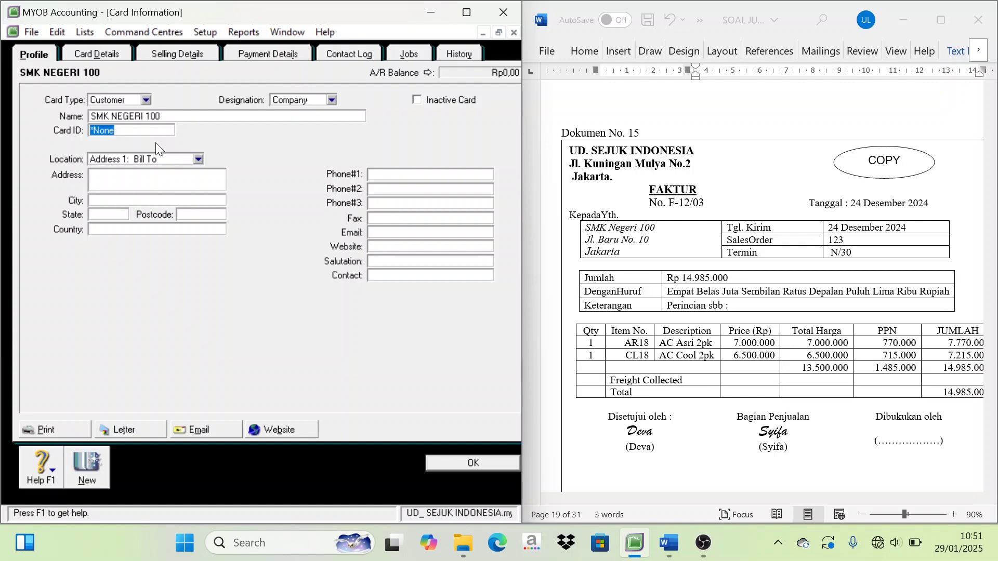
type("C005")
left_click(493, 460)
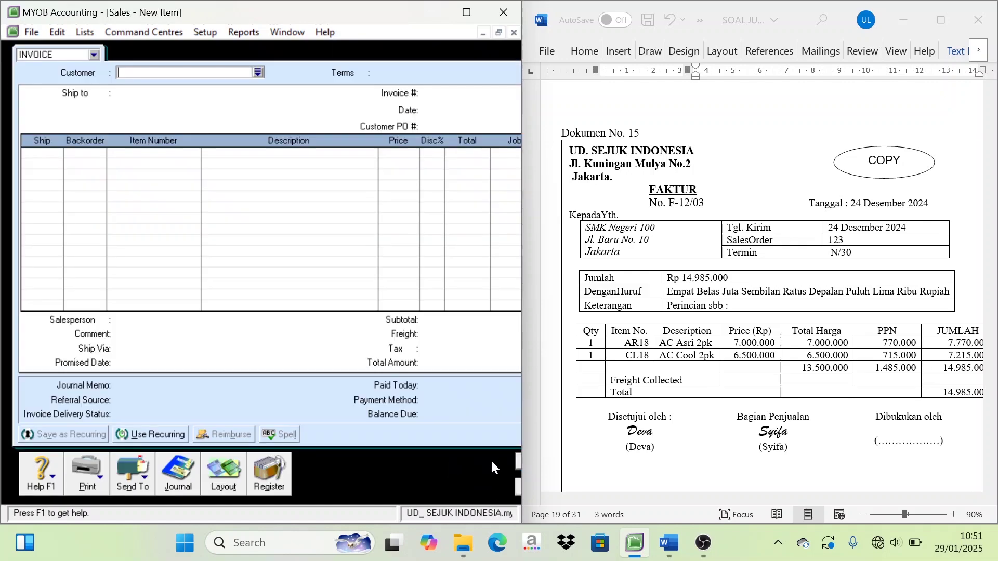
Choose SMK NEGERI 100 as the customer of the sales invoice
left_click(258, 76)
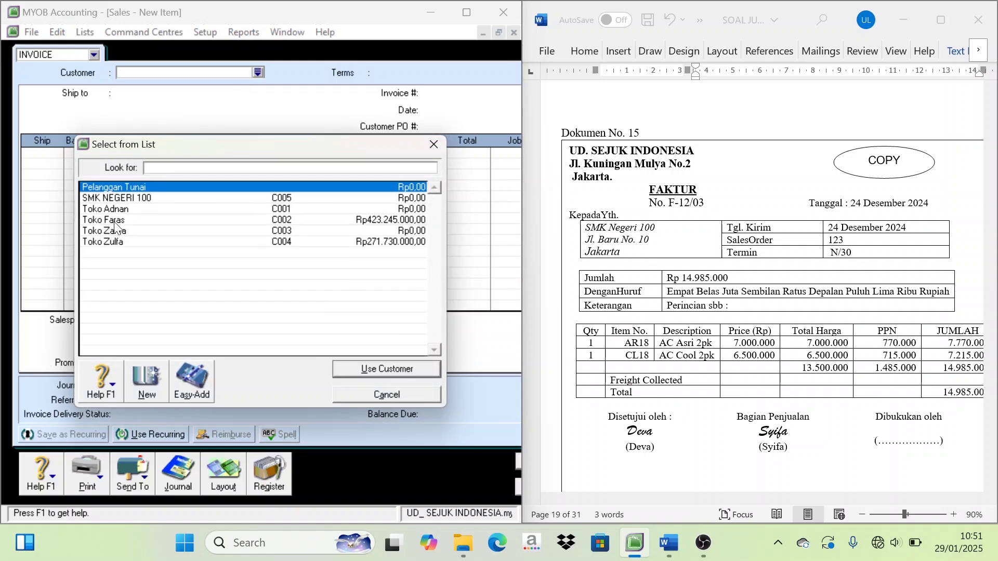
left_click(133, 201)
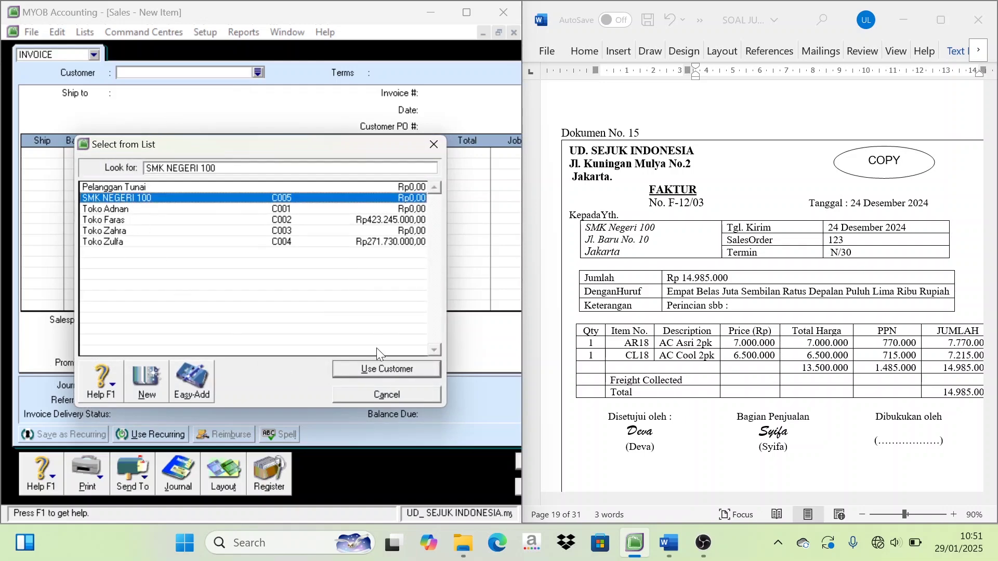
left_click(392, 370)
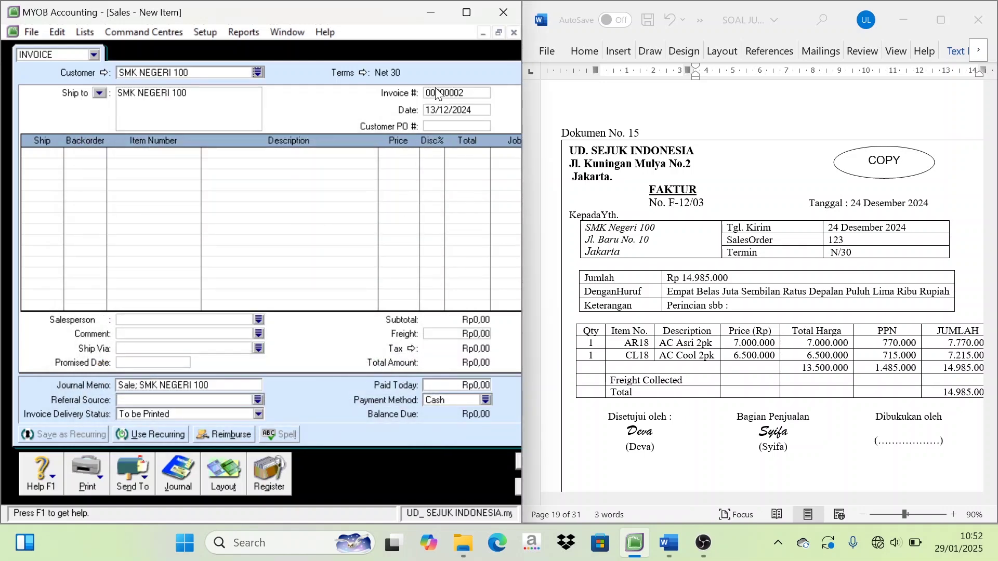
Copy invoice number F-12/03 from the source document into the sales invoice and set its date to 24/12/2024
left_click(700, 226)
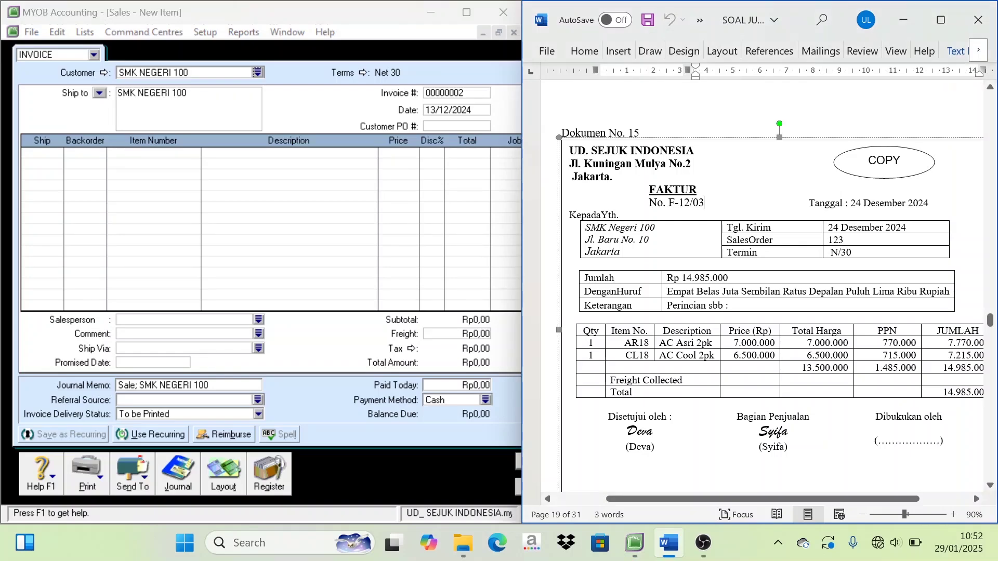
left_click_drag(704, 202, 668, 203)
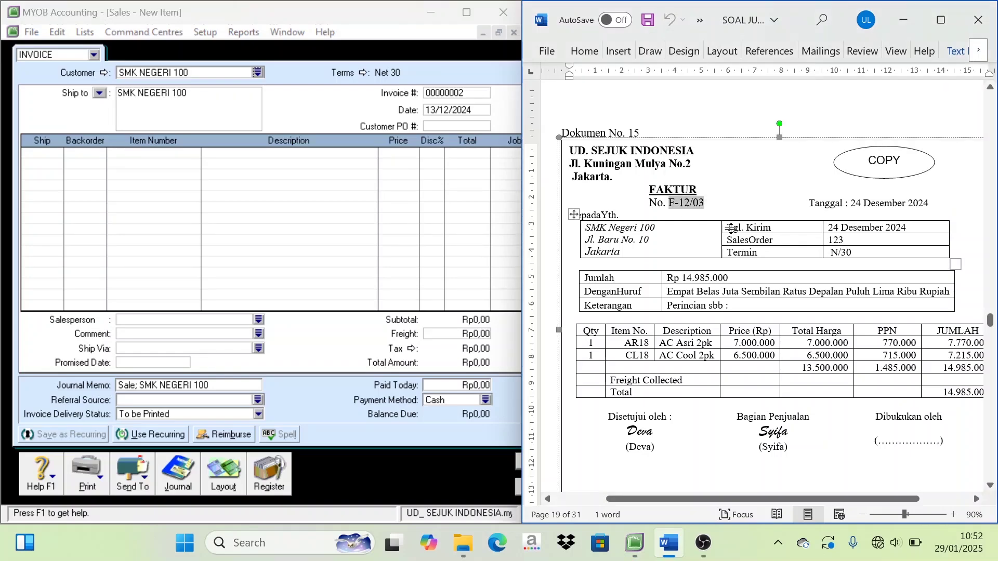
key("ctrl+c")
left_click(474, 94)
key("ctrl+v")
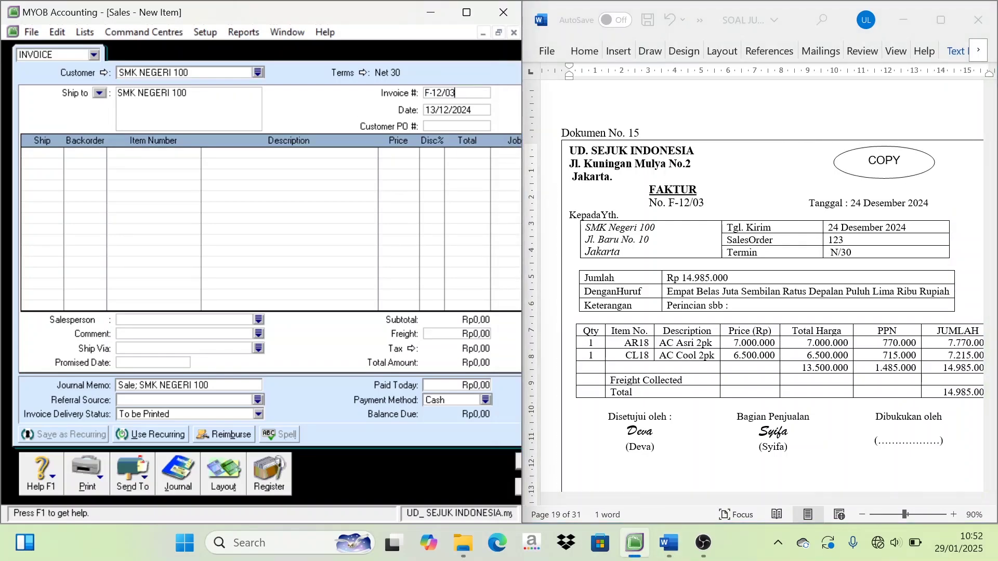
key("Tab")
type("2")
Enter 1 unit of item AR18 AC Asri 2pk at a price of Rp7.000.000 on the first line
left_click(49, 155)
type("1")
key("Tab")
key("Tab")
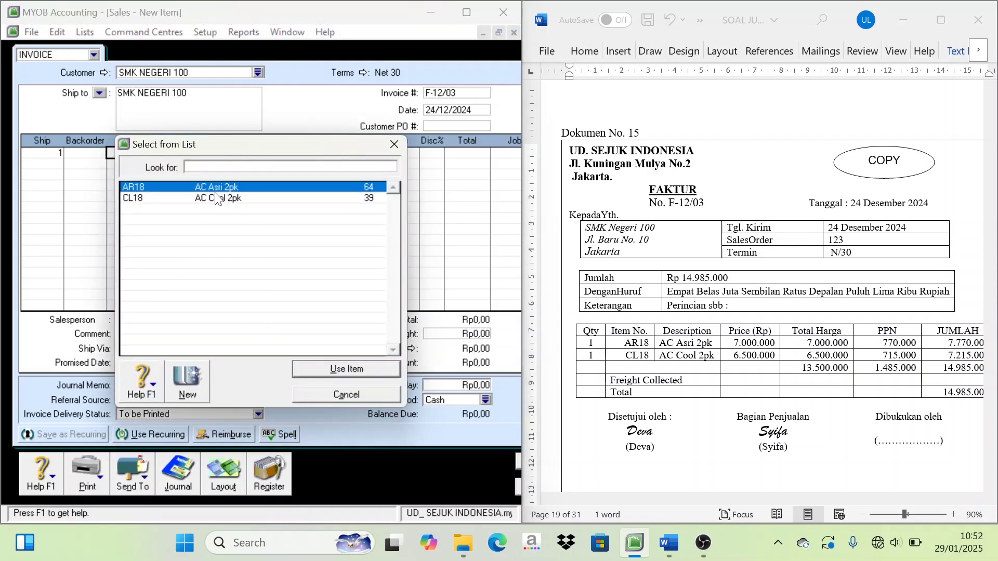
double_click(217, 187)
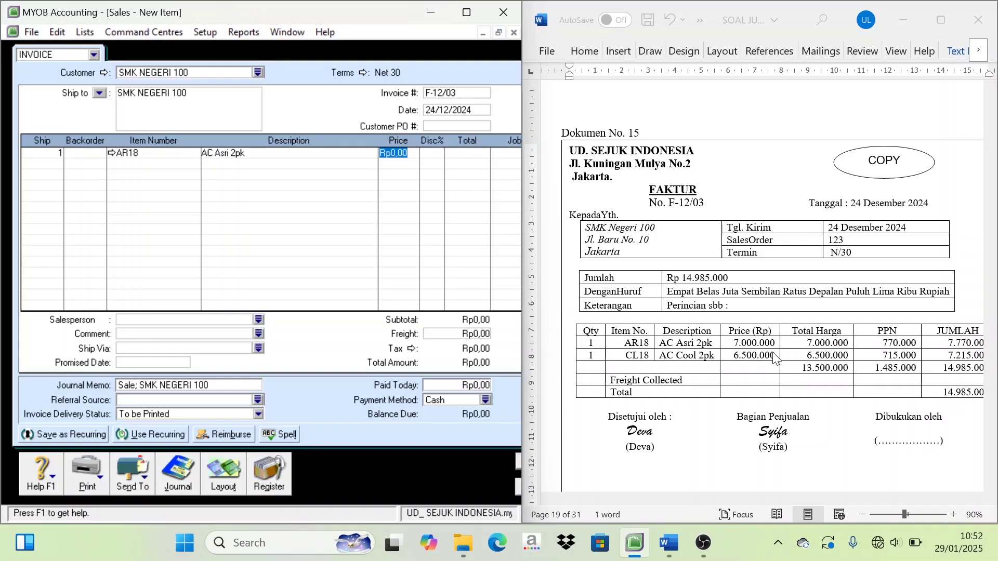
type("7000000")
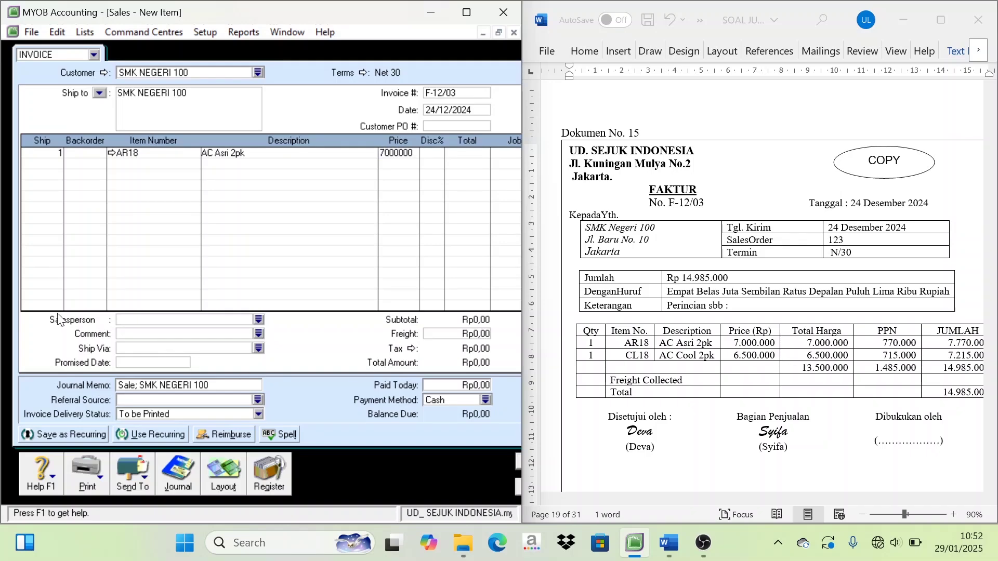
Add 1 unit of item CL18 AC Cool 2pk at a price of Rp6.500.000 on the second line
left_click(49, 163)
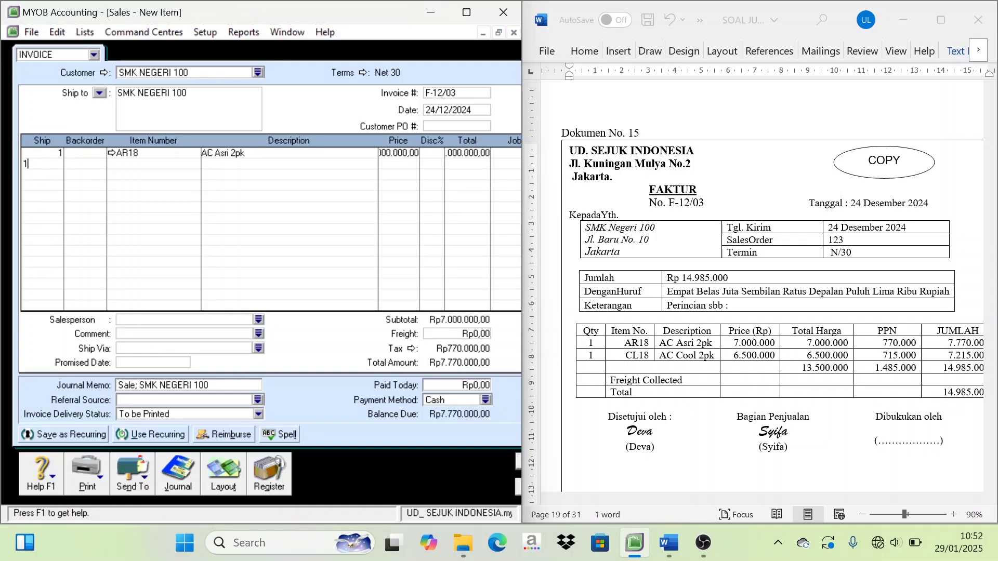
key("Tab")
left_click(225, 202)
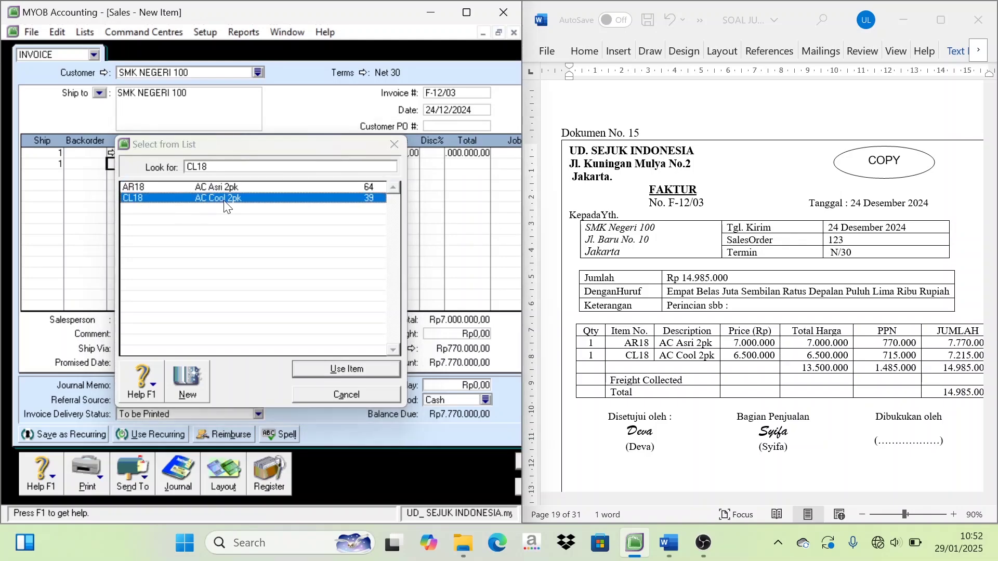
double_click(225, 202)
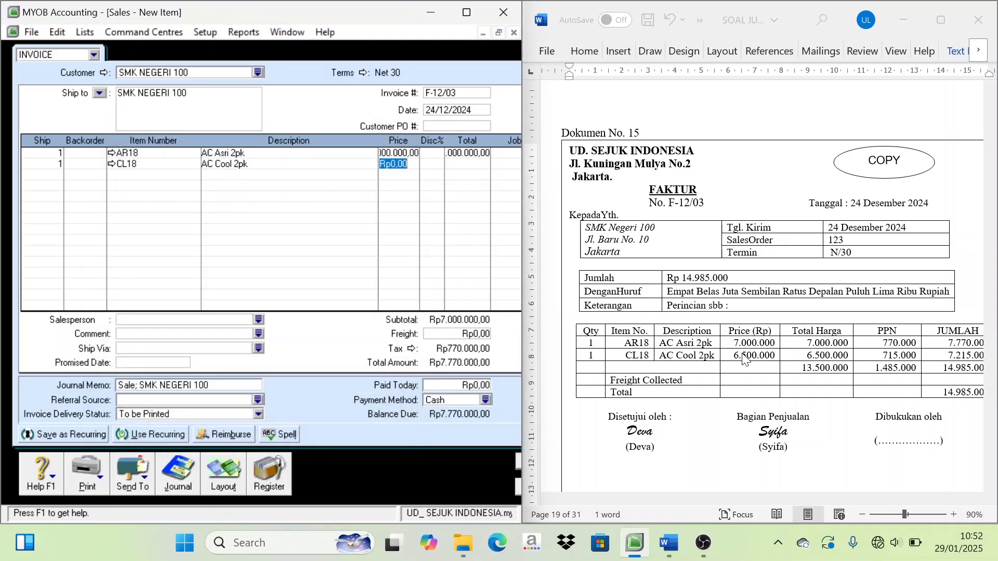
type("6500000")
key("Tab")
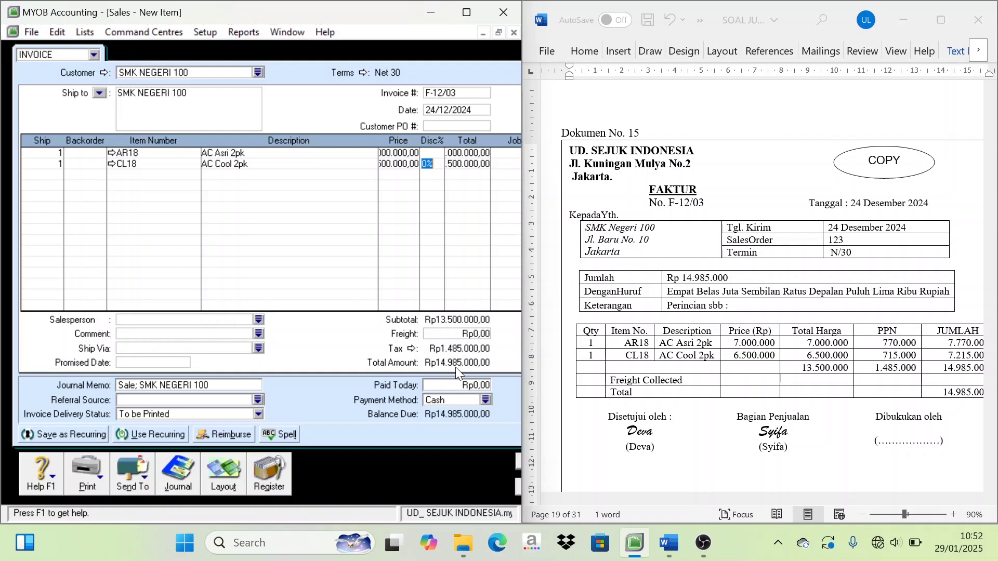
Widen the accounting window, record the sales invoice, and close the sales entry
left_click(939, 395)
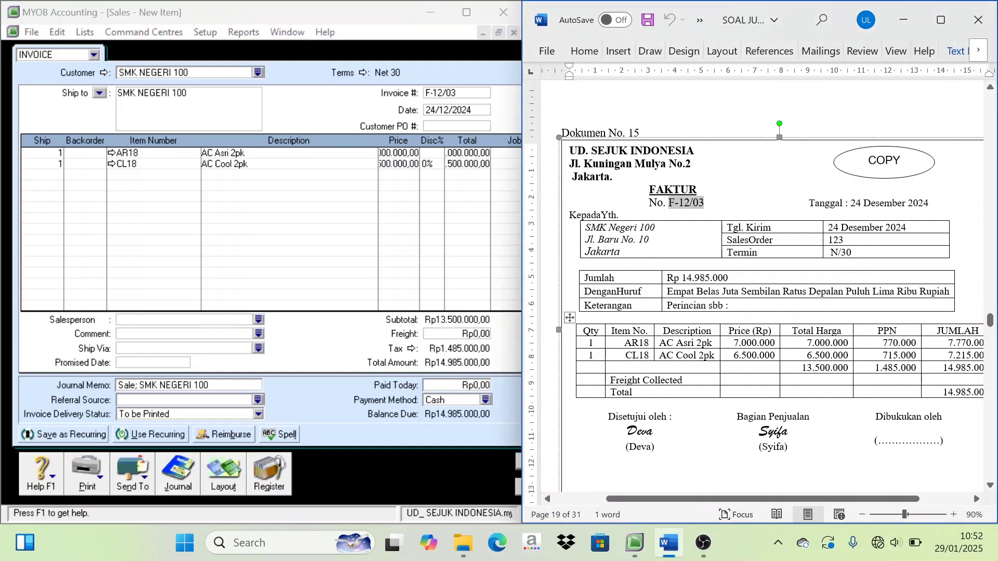
left_click_drag(522, 367, 561, 367)
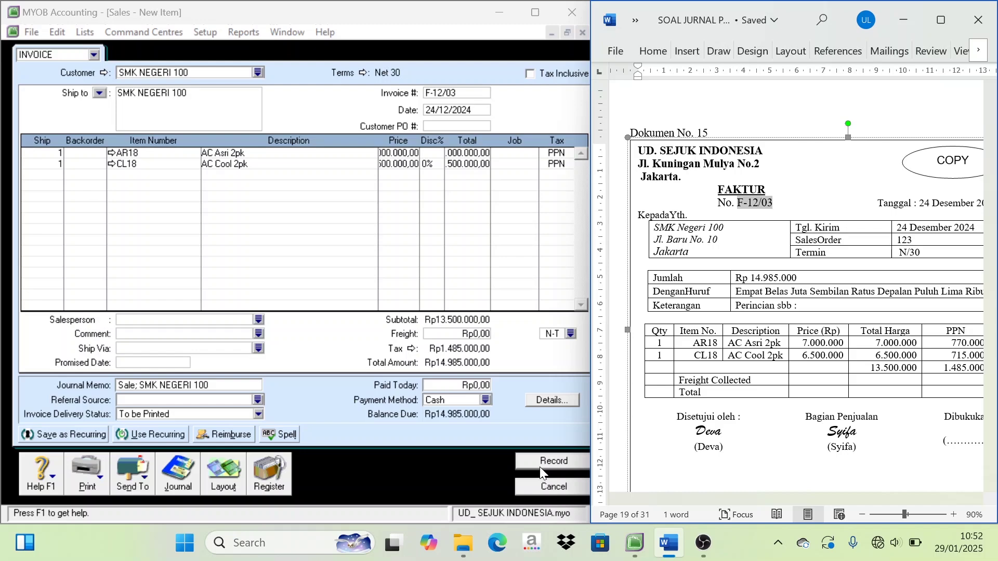
left_click(541, 471)
left_click(601, 290)
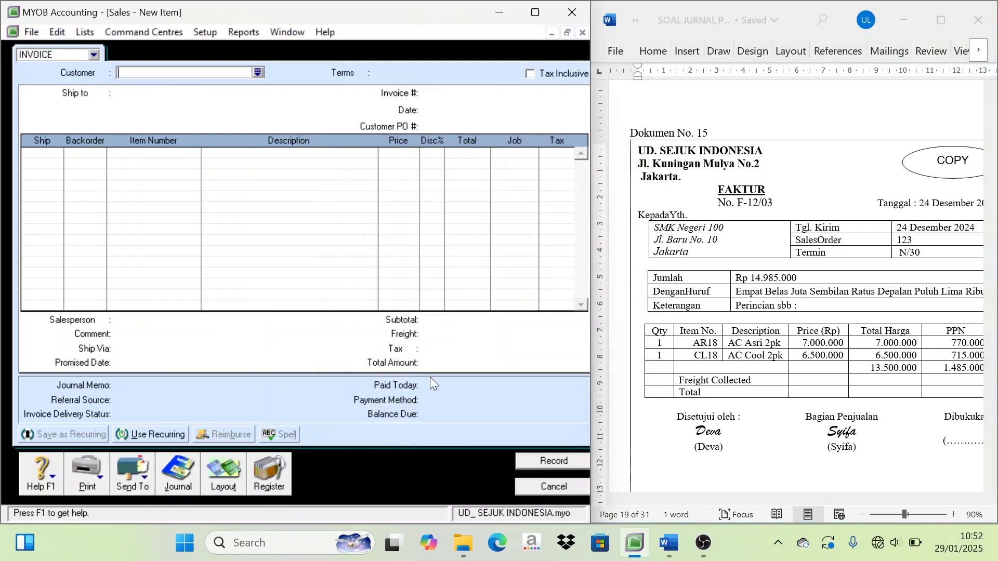
left_click(529, 491)
Bring up voucher Dokumen No. 16 and start a Spend Money entry paid from account 1-1100 Cash in Bank
scroll(730, 397, "down", 6)
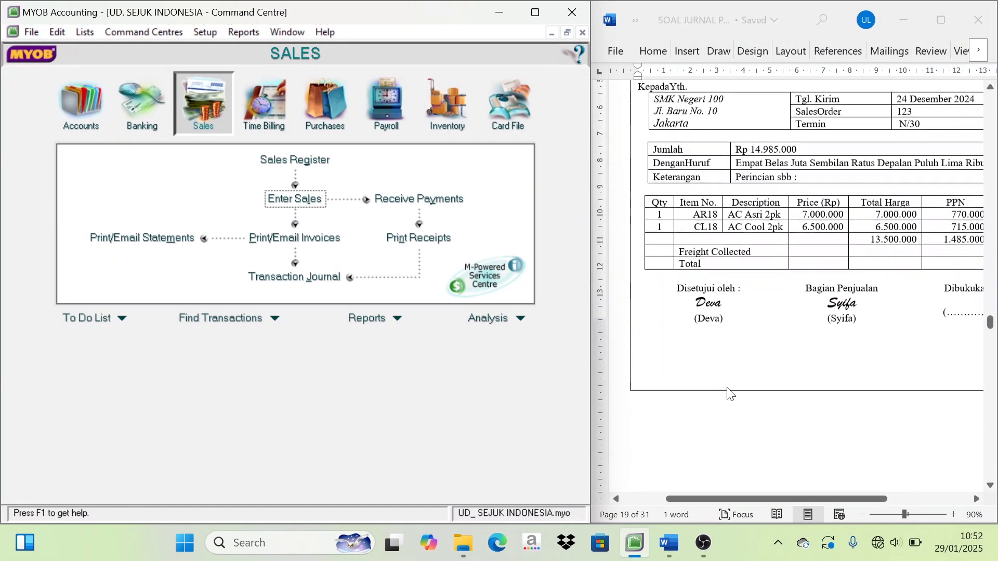
scroll(730, 398, "down", 8)
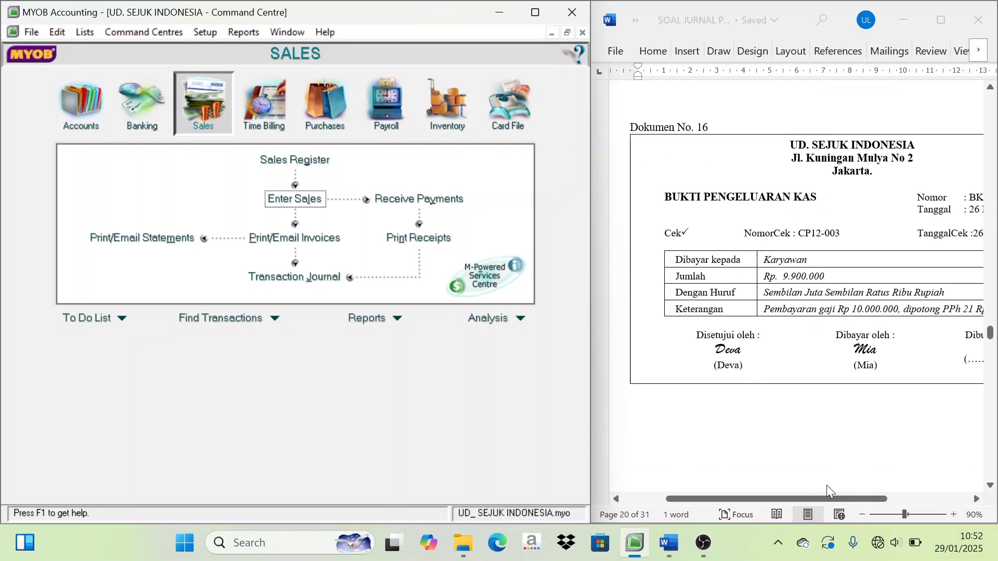
left_click(824, 500)
left_click_drag(825, 499, 859, 501)
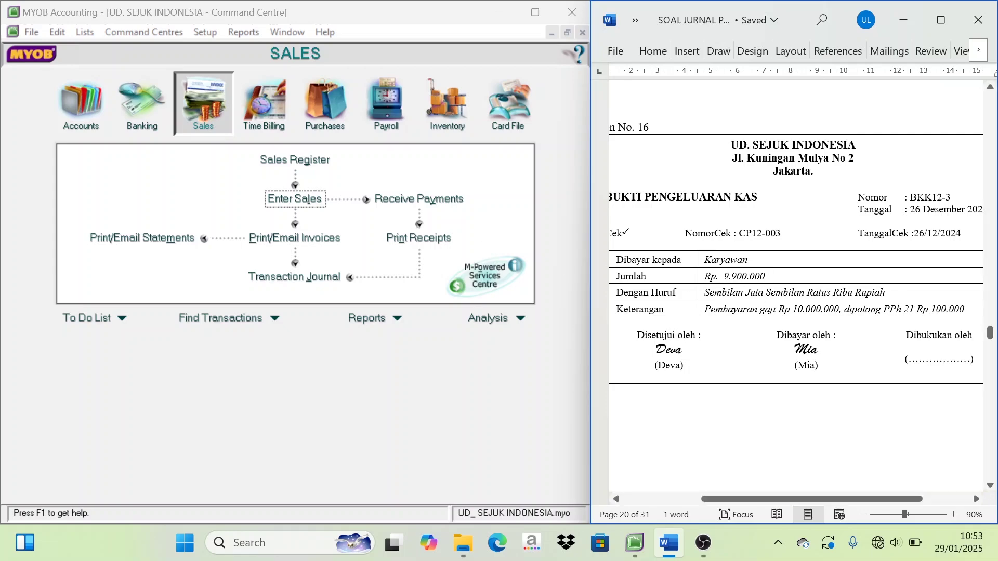
left_click(141, 110)
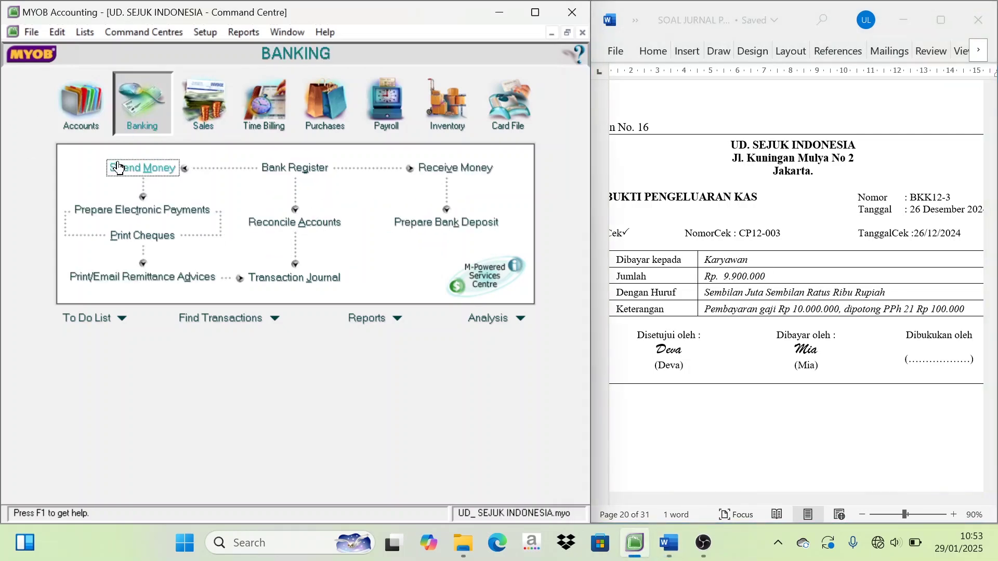
left_click(159, 173)
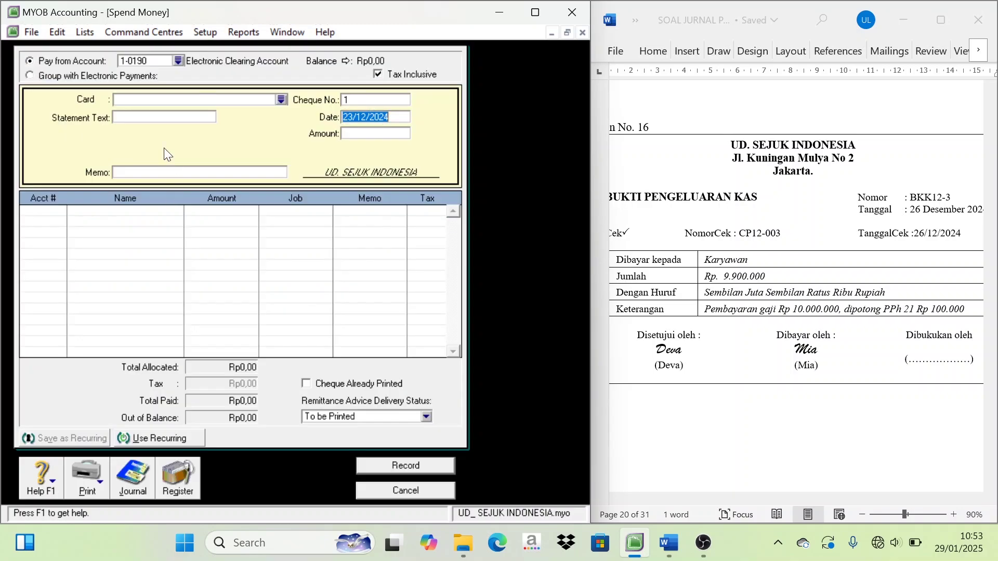
left_click(179, 61)
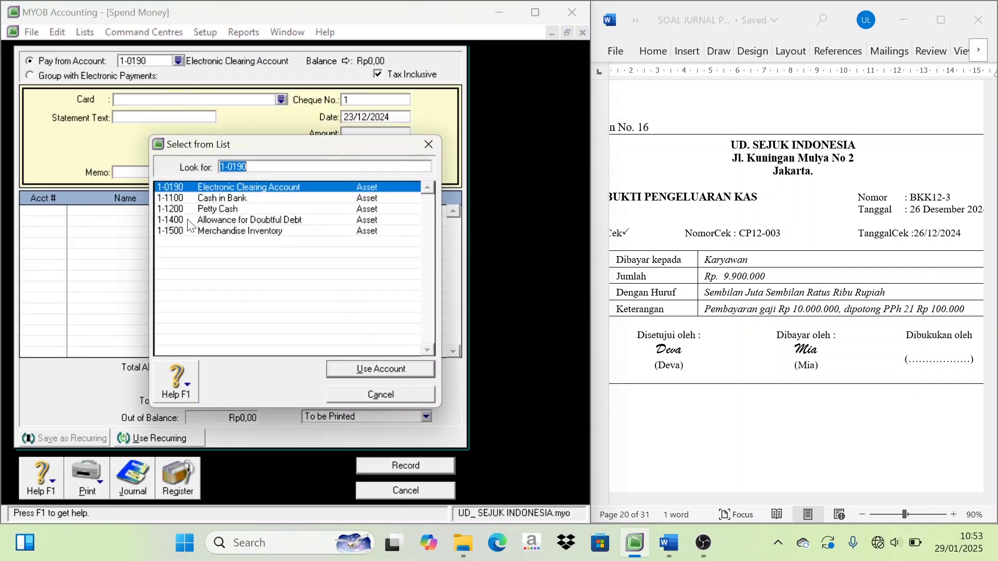
double_click(227, 201)
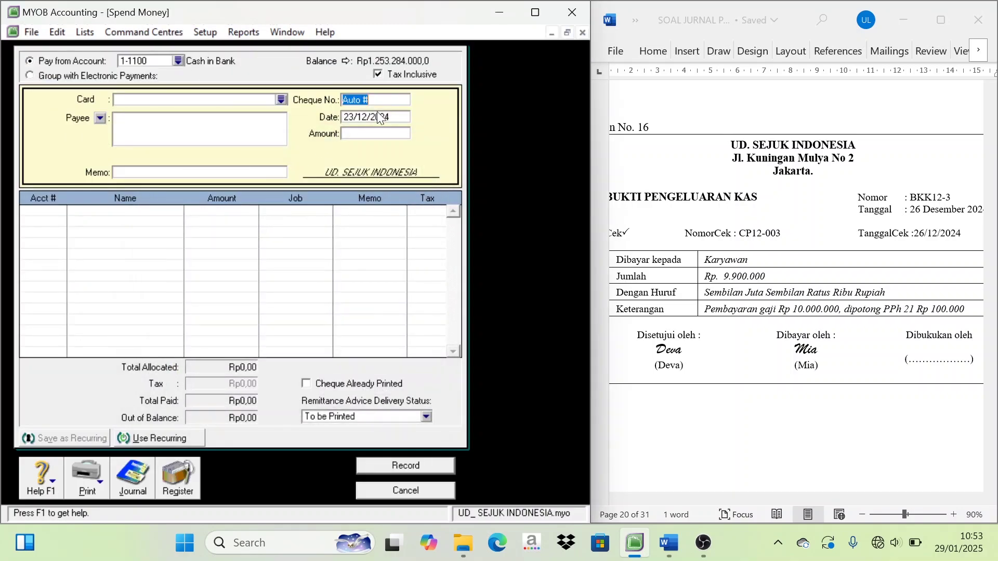
Set the payment's cheque number to BKK12-3, taken from the cash payment voucher
left_click(930, 203)
left_click_drag(950, 198, 917, 198)
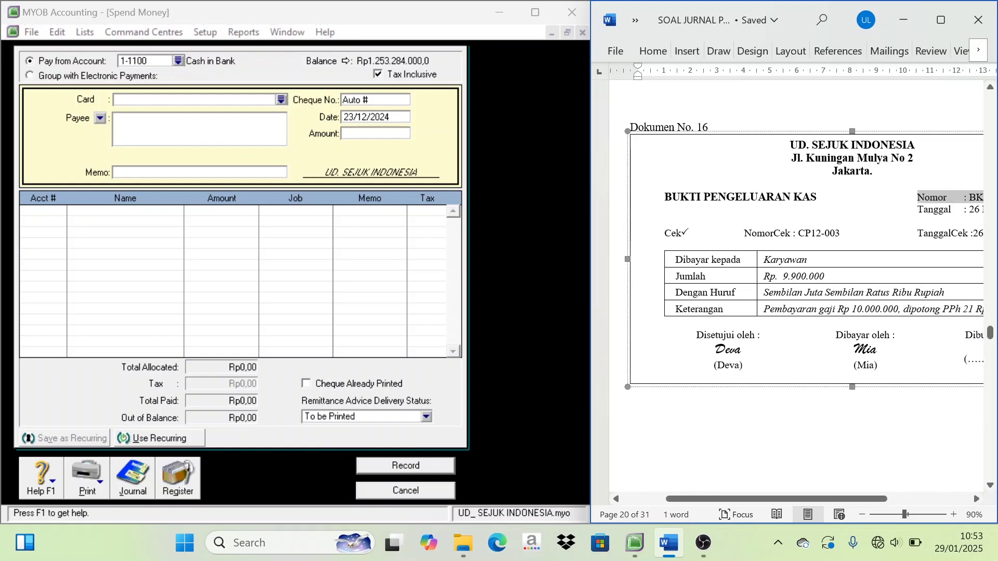
left_click_drag(852, 500, 892, 501)
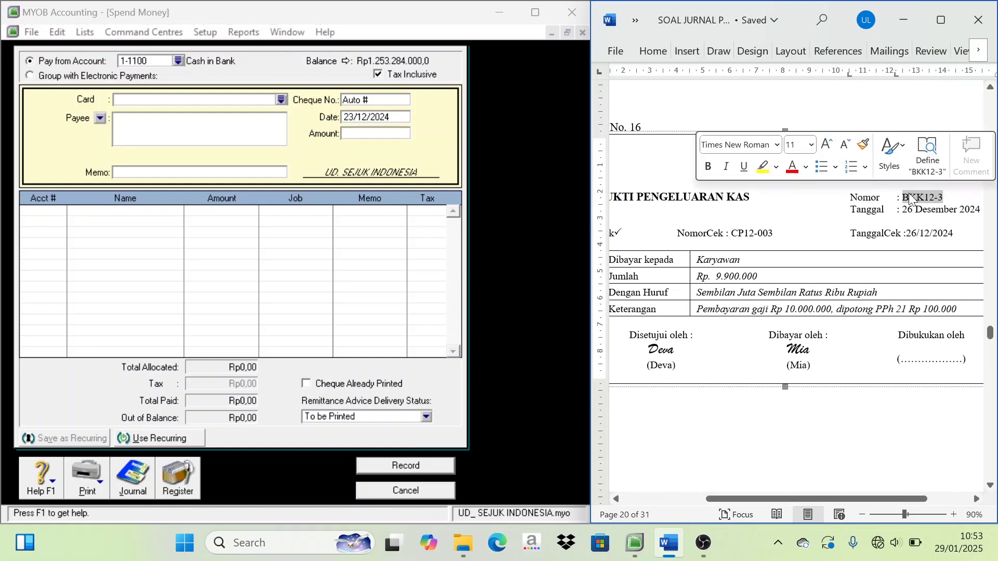
left_click(364, 99)
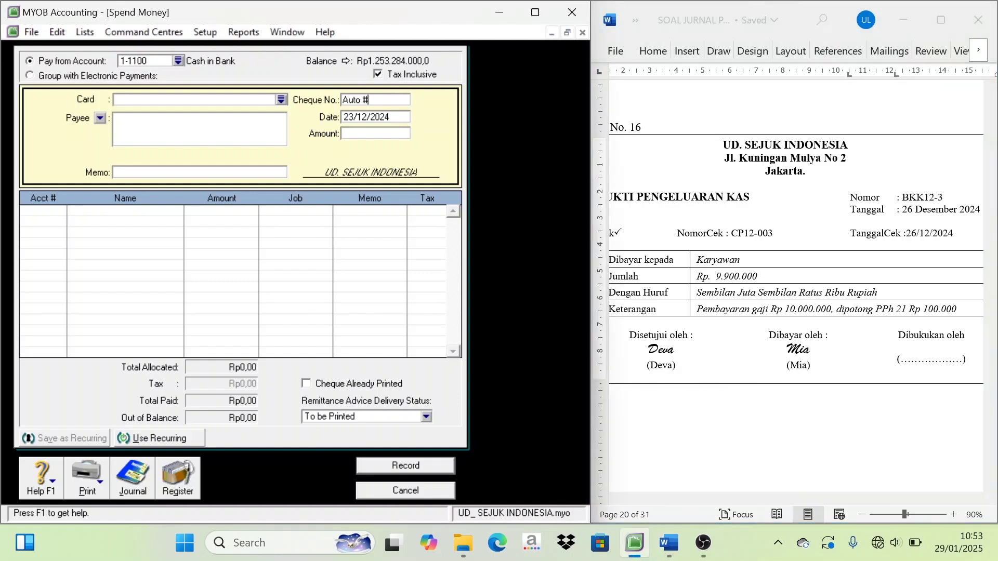
key("ctrl+v")
key("Tab")
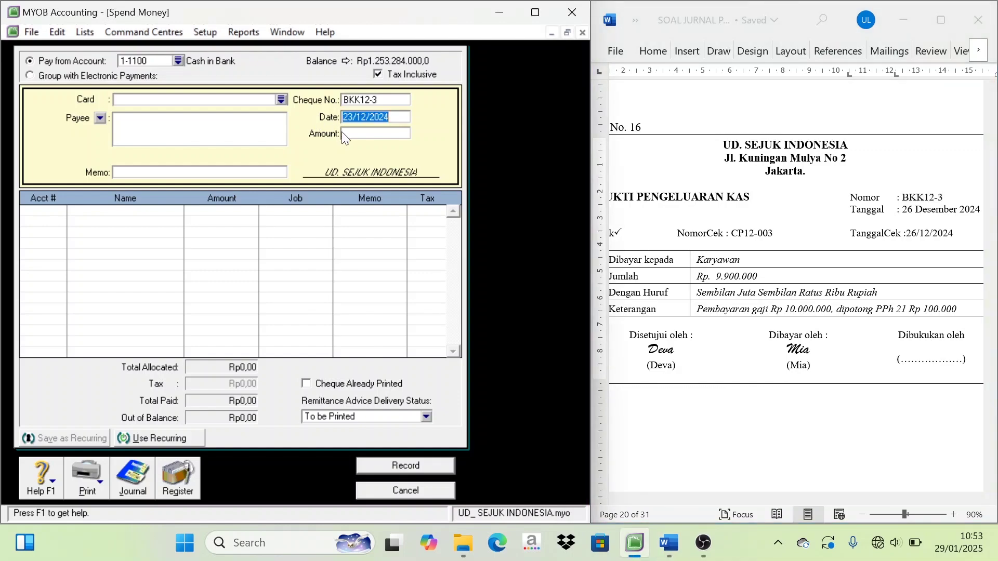
Date the payment 26/12/2024 and set its amount to Rp9.900.000
type("26/12/2024")
key("Tab")
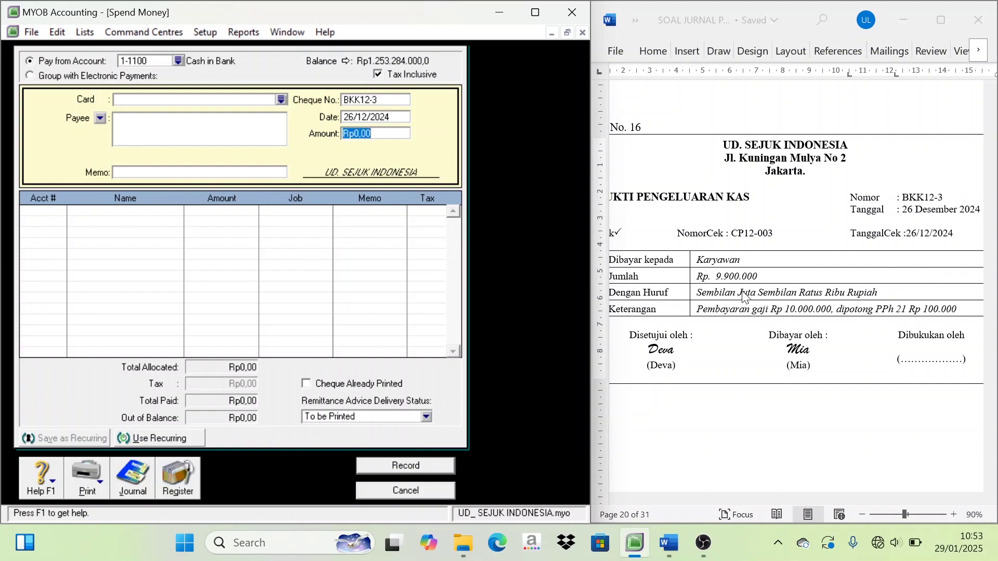
type("9.900.00")
Copy the voucher's description "Pembayaran gaji Rp 10.000.000, dipotong PPh 21 Rp 100.000" into the payment memo
left_click(138, 177)
left_click(733, 313)
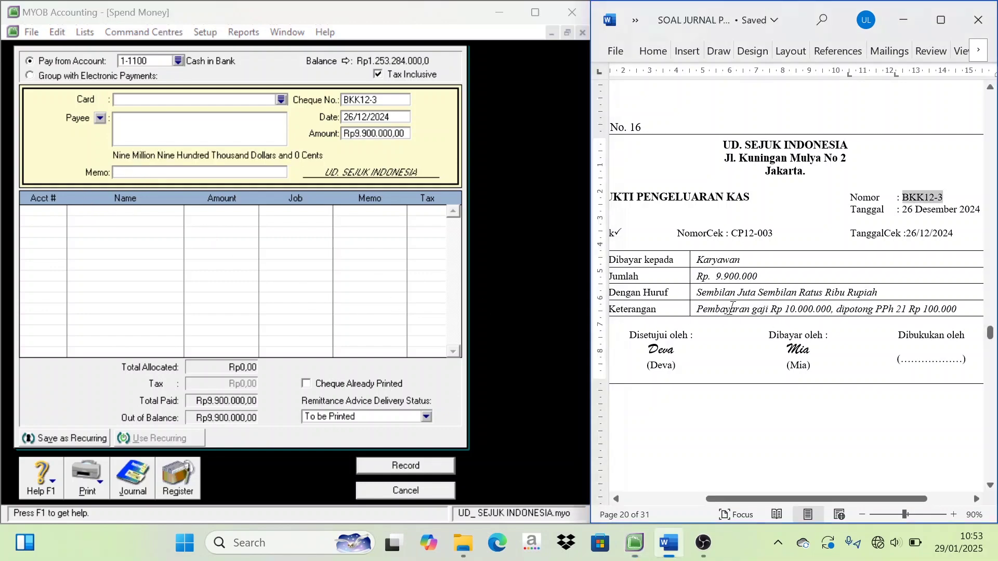
right_click(725, 294)
left_click(751, 224)
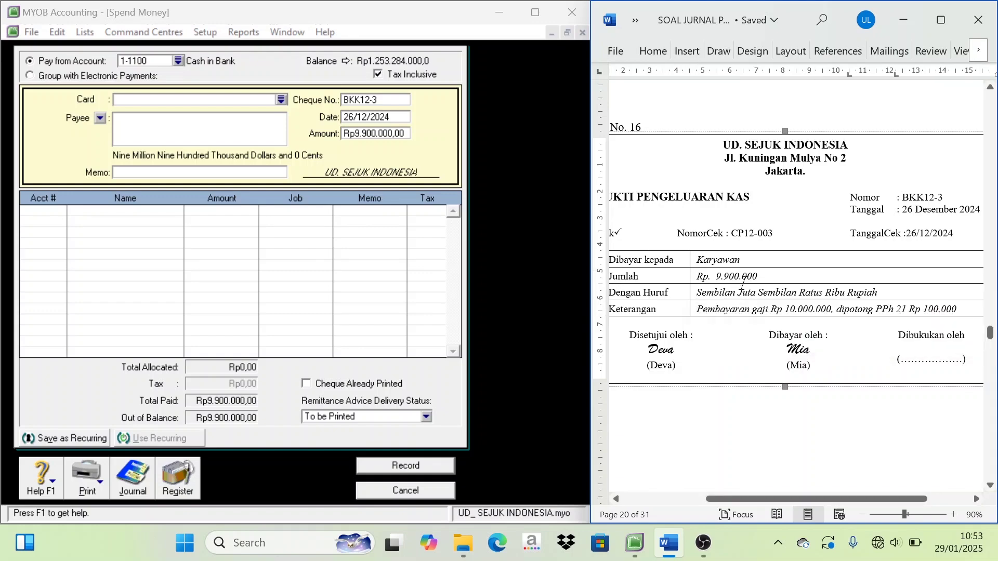
left_click_drag(695, 310, 957, 310)
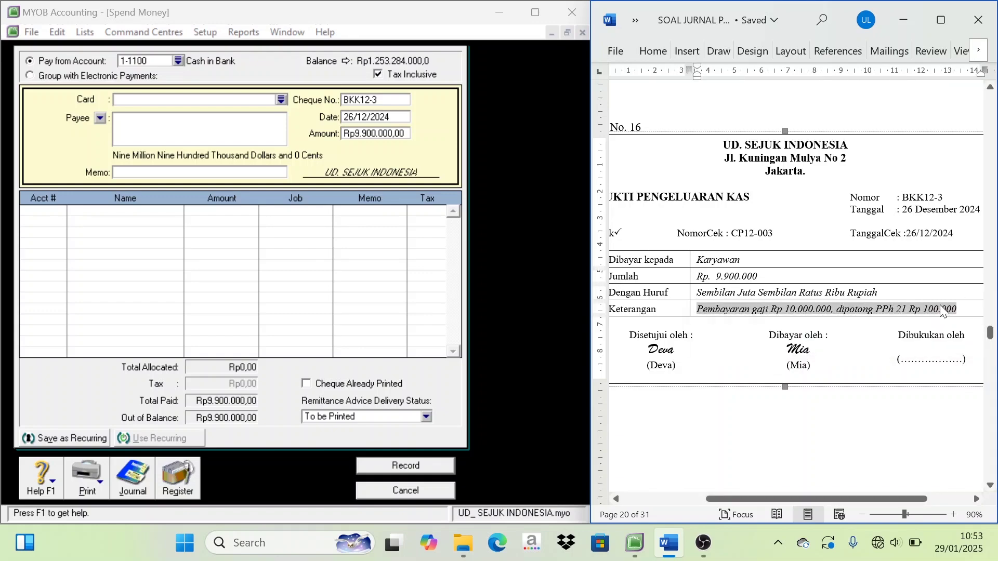
key("ctrl+c")
left_click(203, 173)
key("ctrl+v")
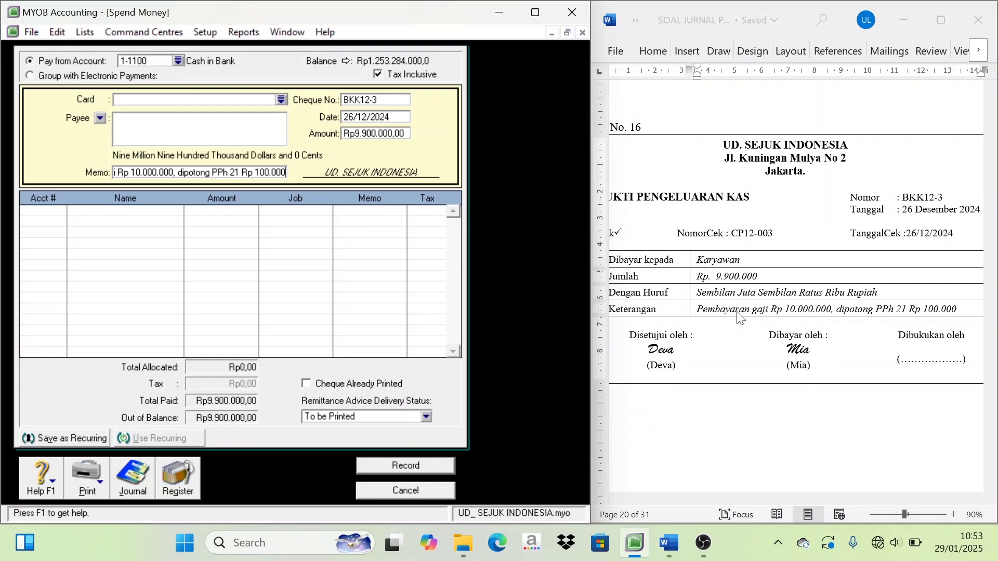
Allocate the first payment line to account 6-1700 Wages & Salaries Expense, accepting the proposed amount
left_click(56, 213)
type("6-")
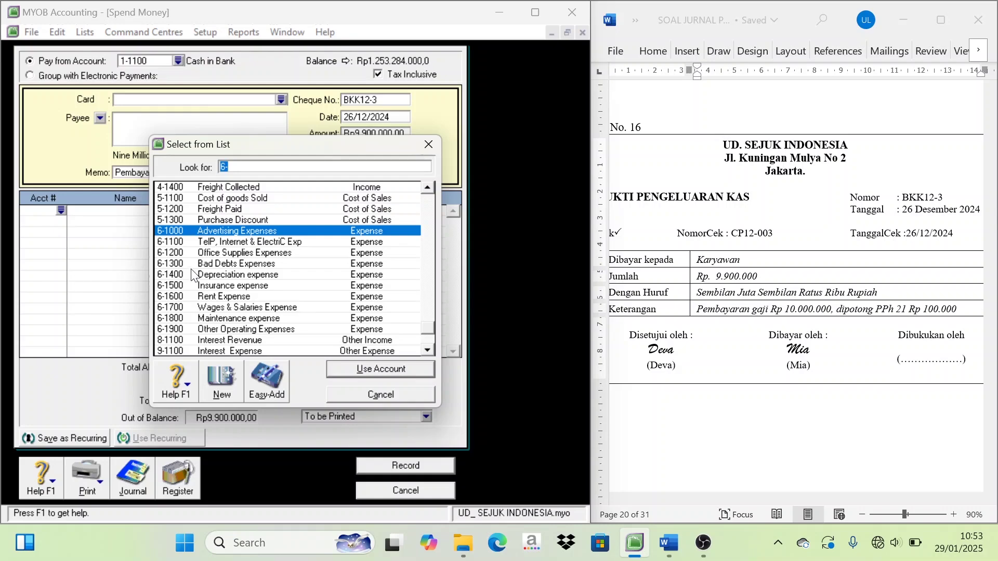
scroll(217, 325, "down", 1)
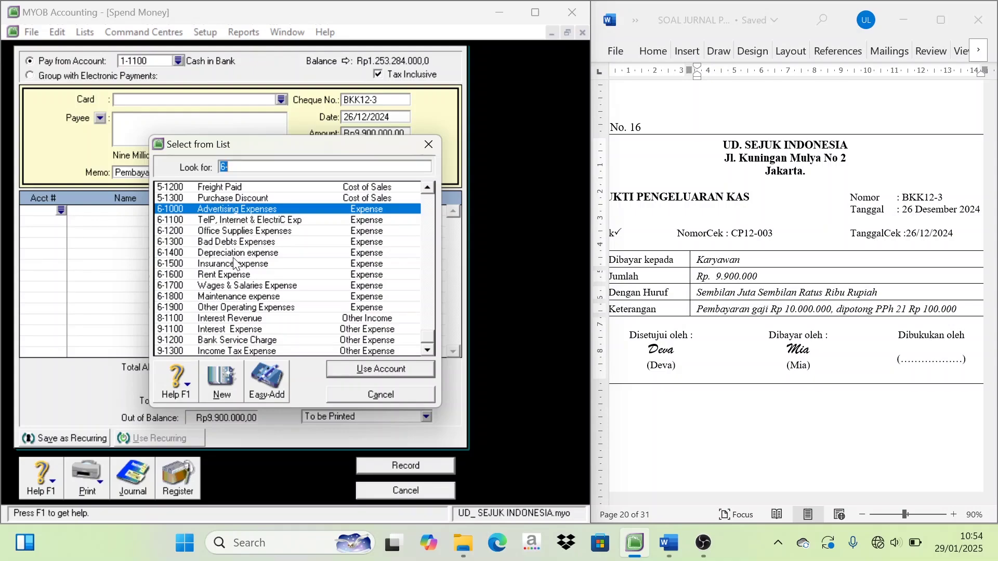
left_click(231, 285)
double_click(230, 286)
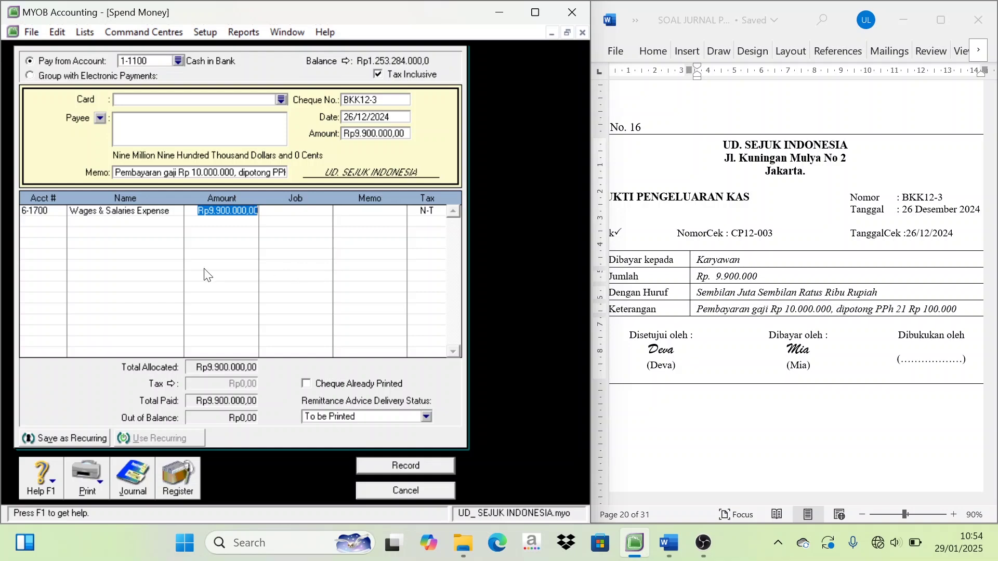
key("Tab")
Add a second line for account 2-1300 Income Tax Payable (21) with an amount of -Rp100.000
left_click(51, 222)
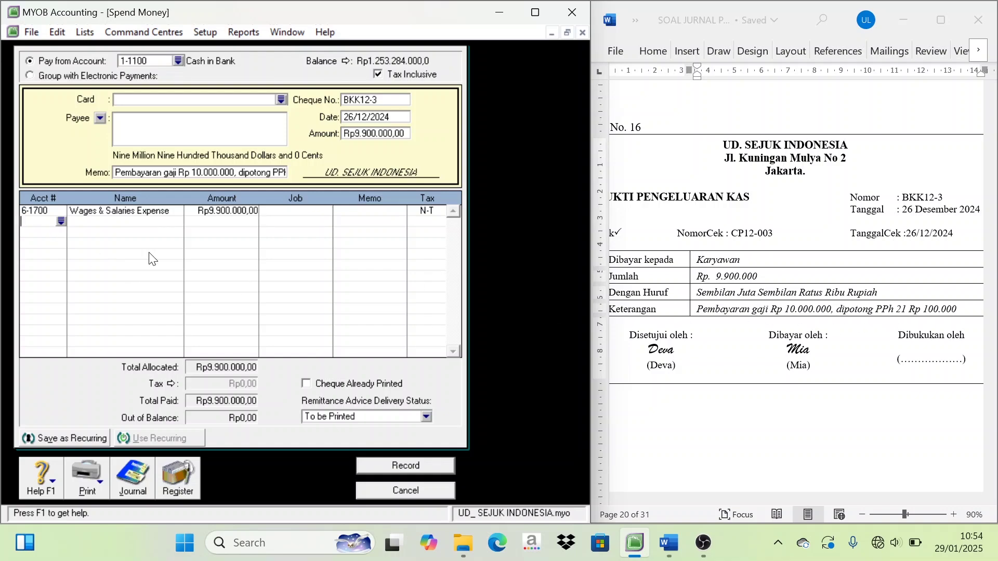
left_click(61, 222)
scroll(271, 265, "up", 9)
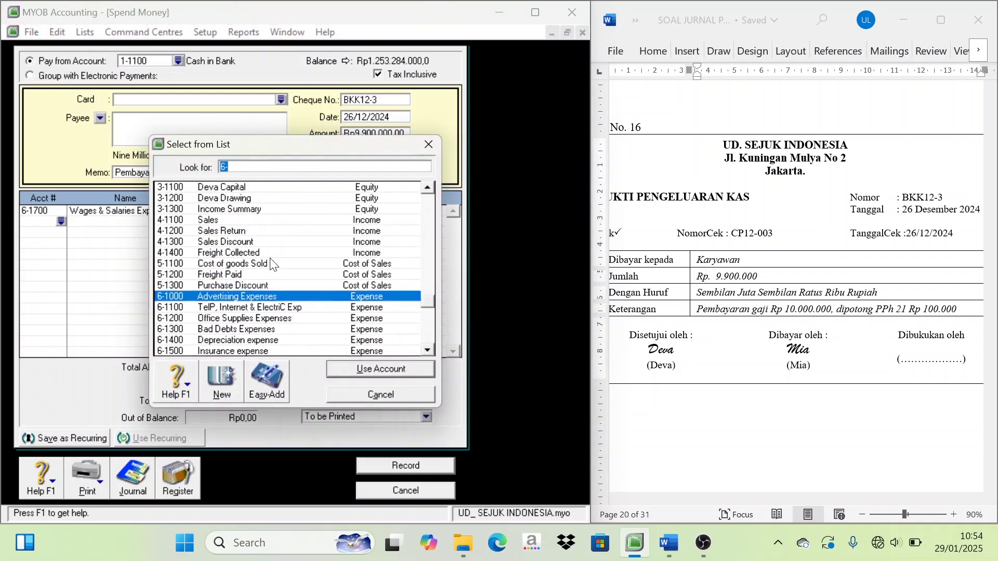
left_click(277, 254)
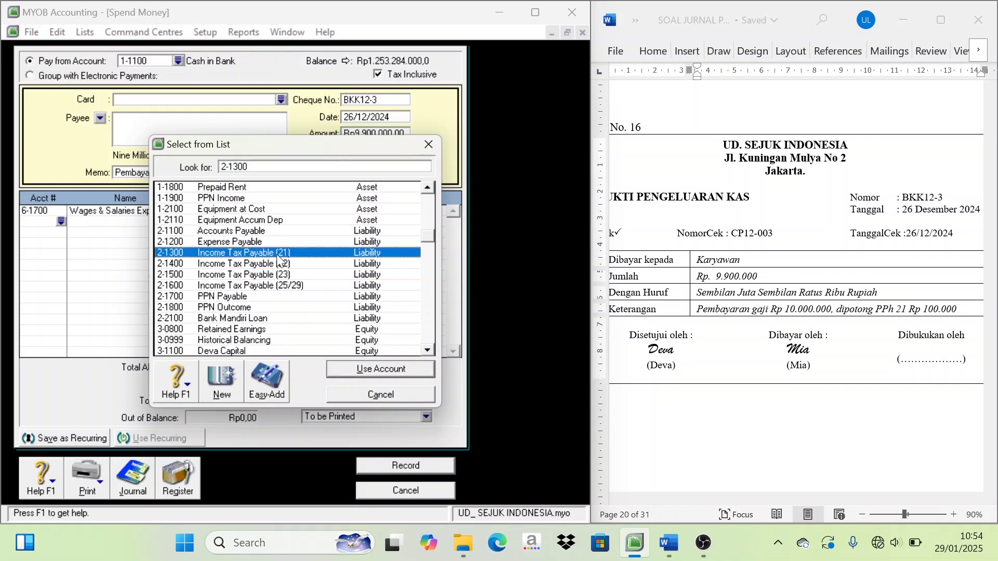
left_click(364, 367)
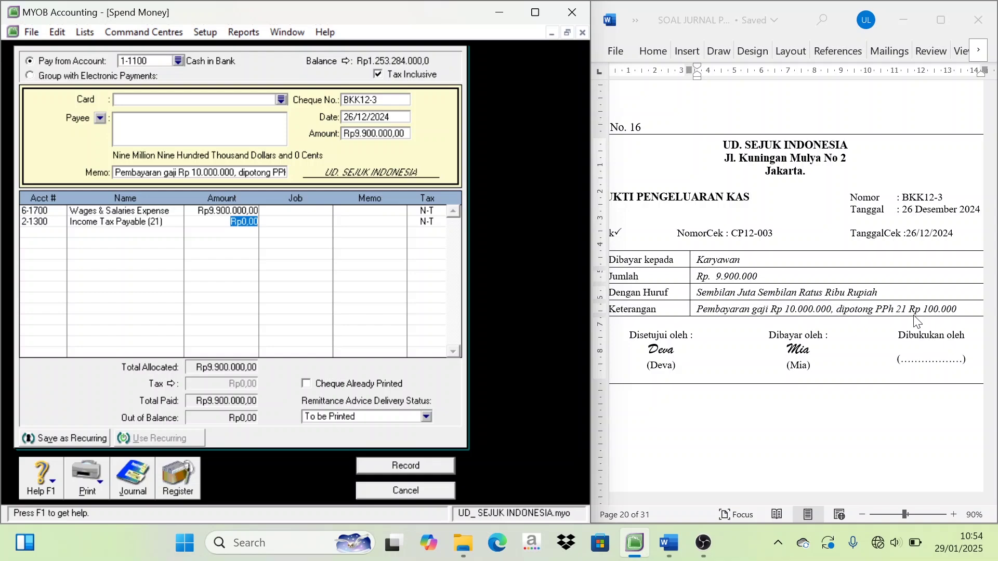
key("BackSpace")
key("Tab")
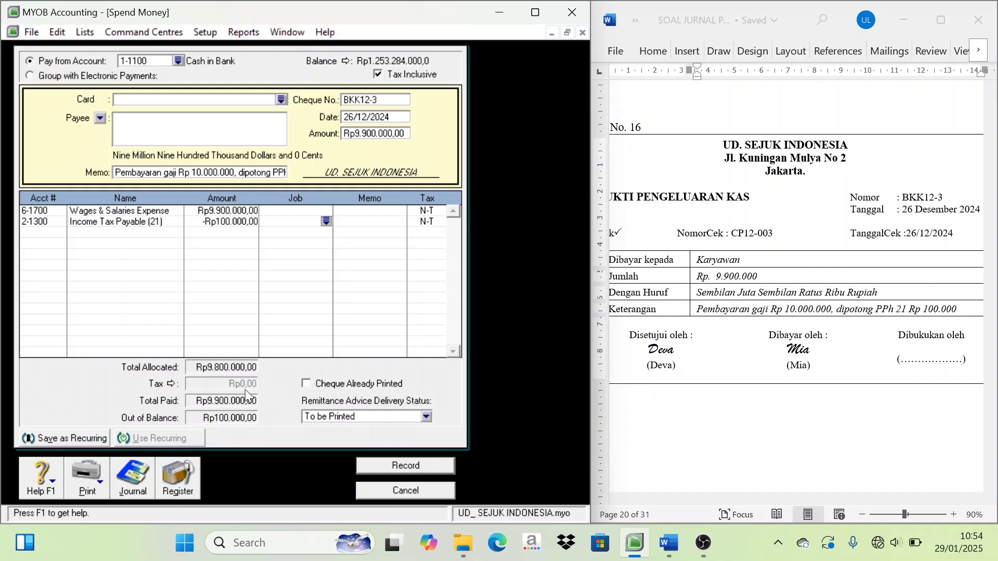
Set the Wages & Salaries Expense amount to Rp10.000.000, then record the payment and leave the Spend Money entry
left_click(237, 210)
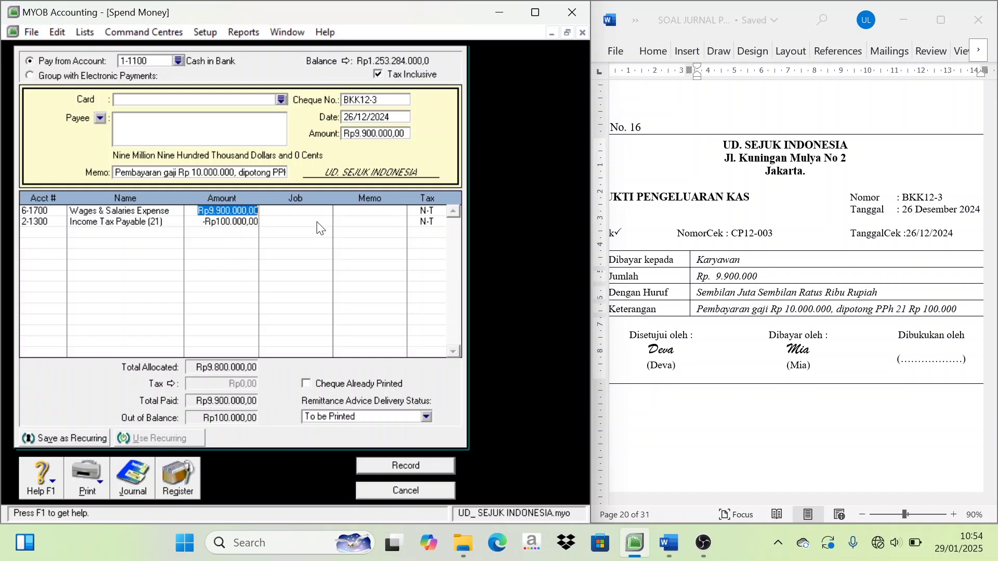
type("10000000")
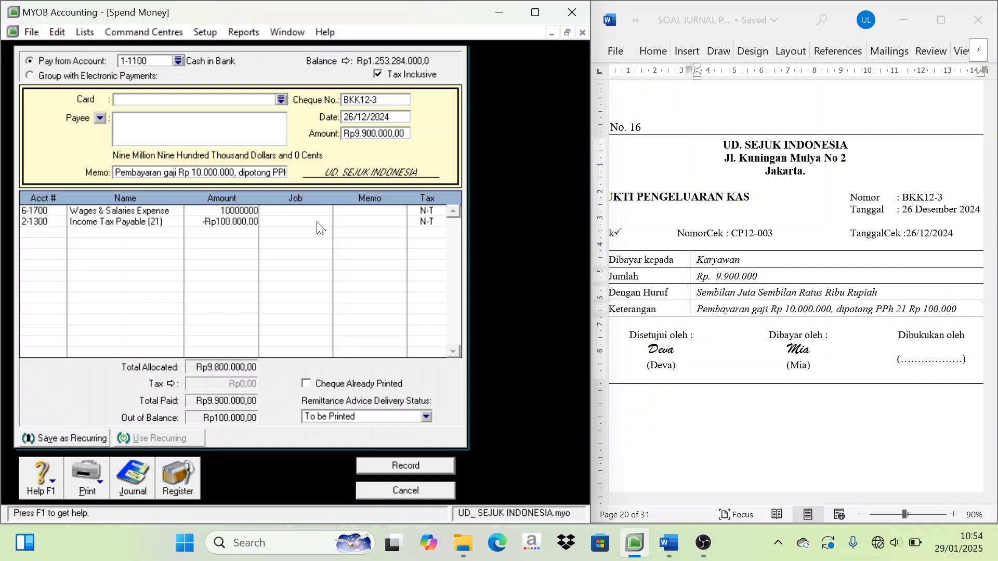
key("Tab")
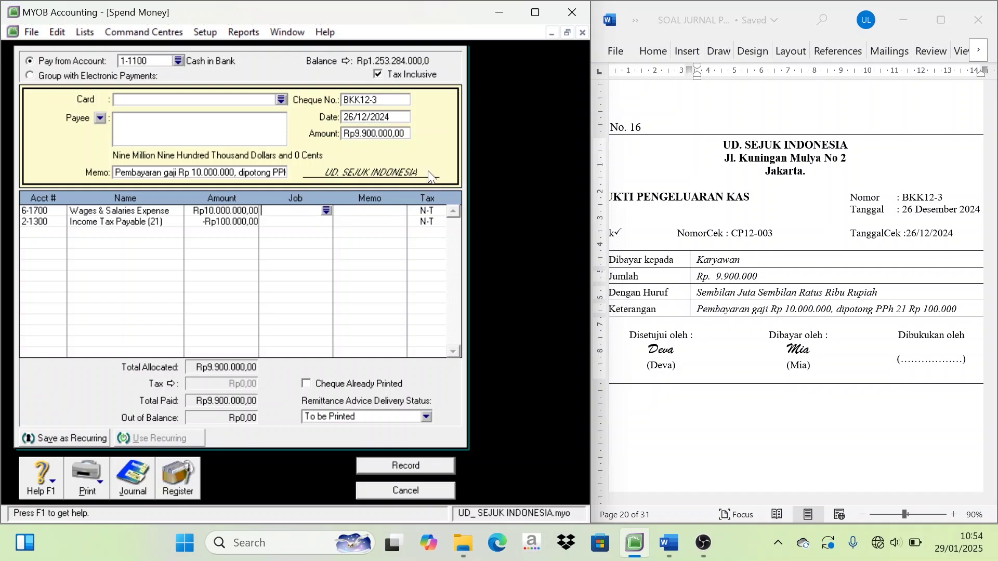
left_click(429, 464)
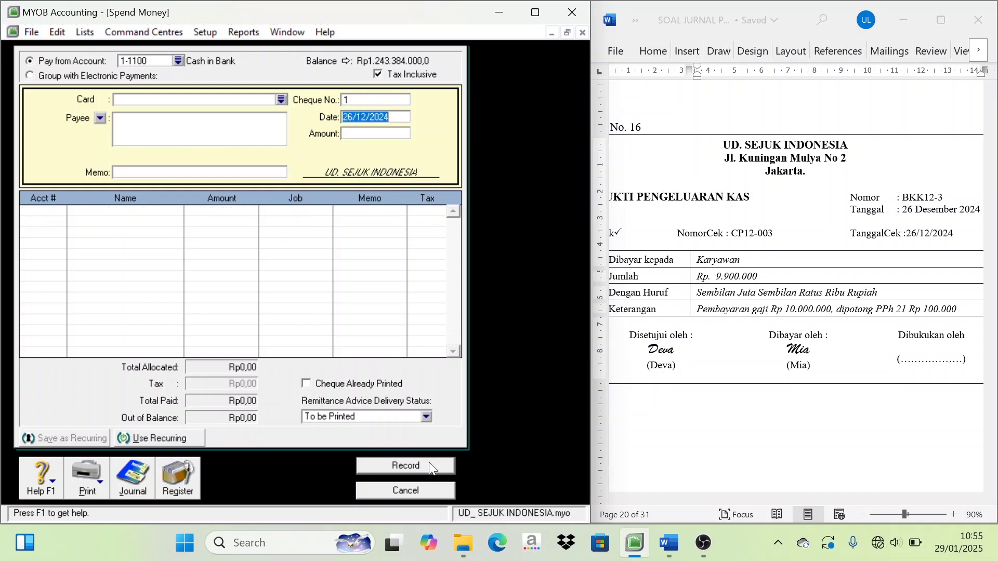
left_click(428, 491)
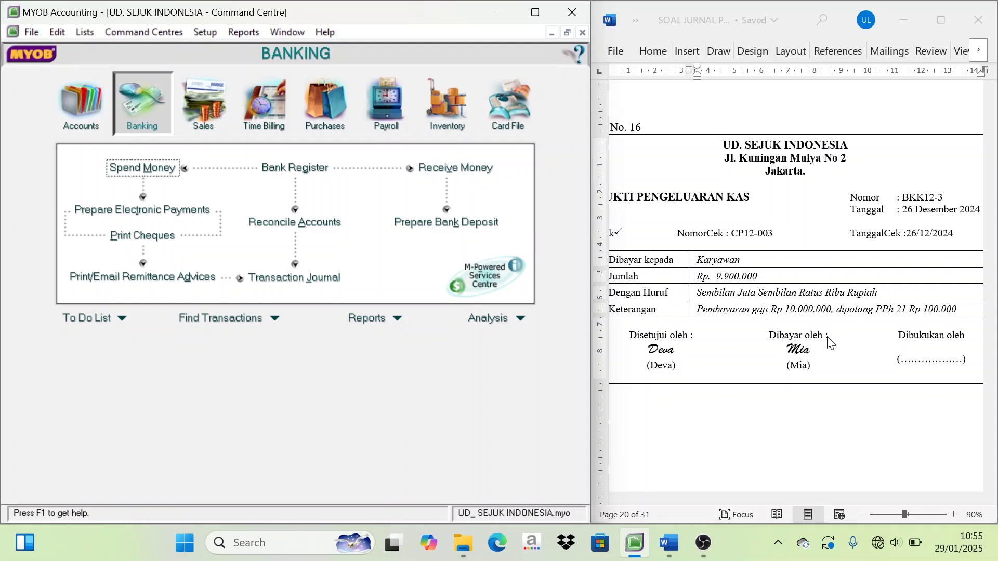
Bring up sales invoice Dokumen No. 17 in the Word source document
scroll(830, 342, "down", 4)
left_click(839, 500)
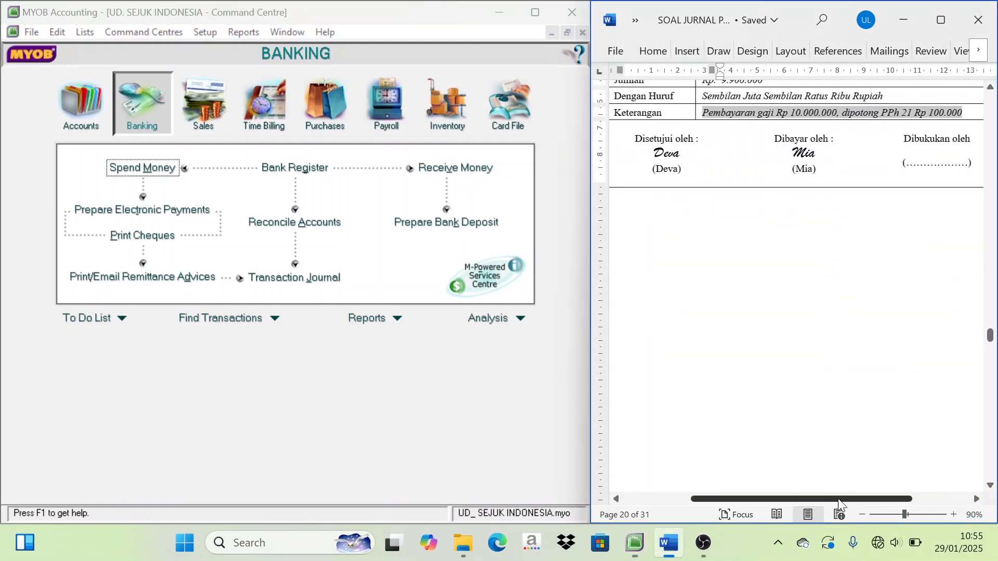
left_click_drag(838, 499, 810, 499)
scroll(810, 374, "down", 5)
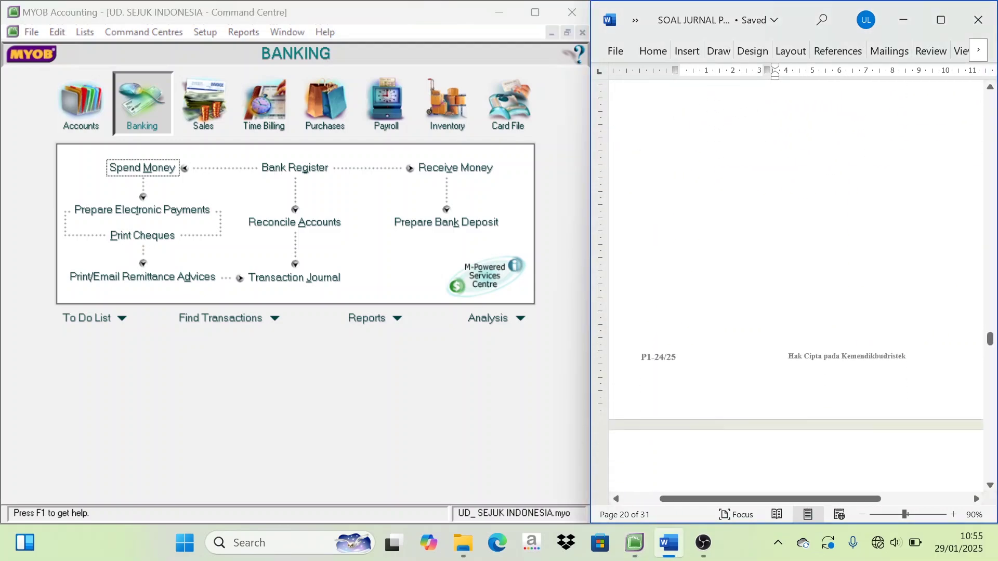
scroll(796, 378, "down", 8)
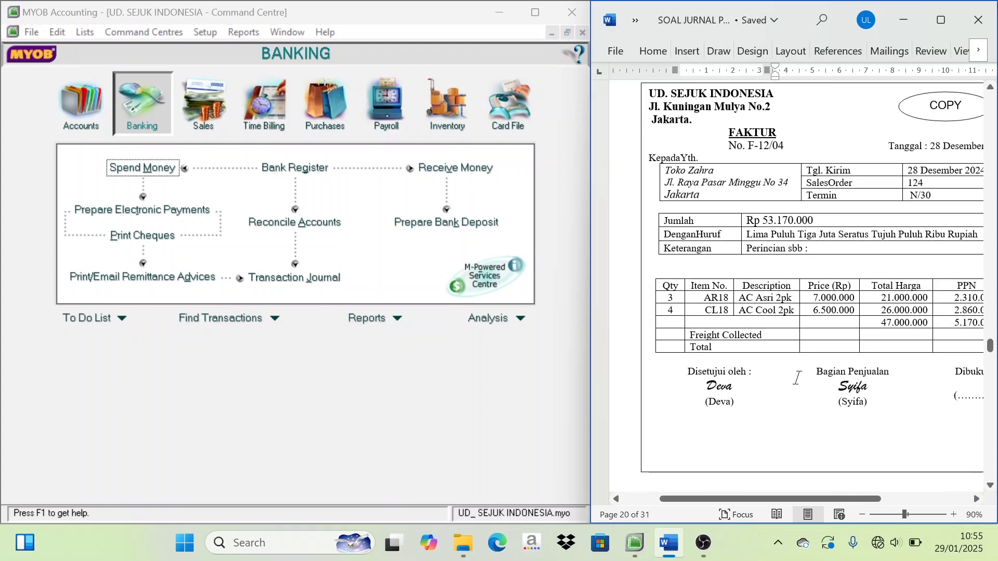
scroll(797, 377, "down", 10)
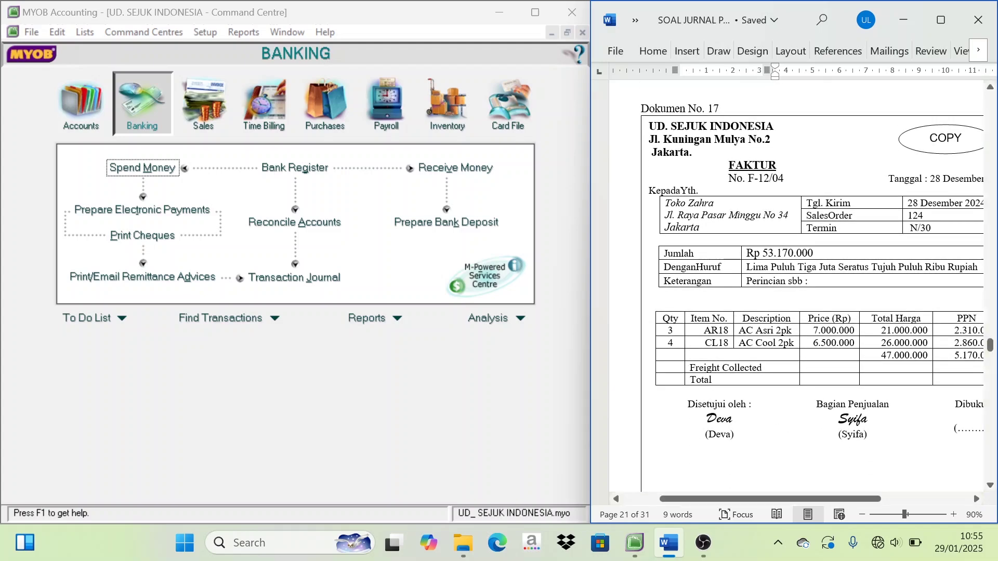
scroll(797, 286, "right", 1)
scroll(797, 286, "up", 1)
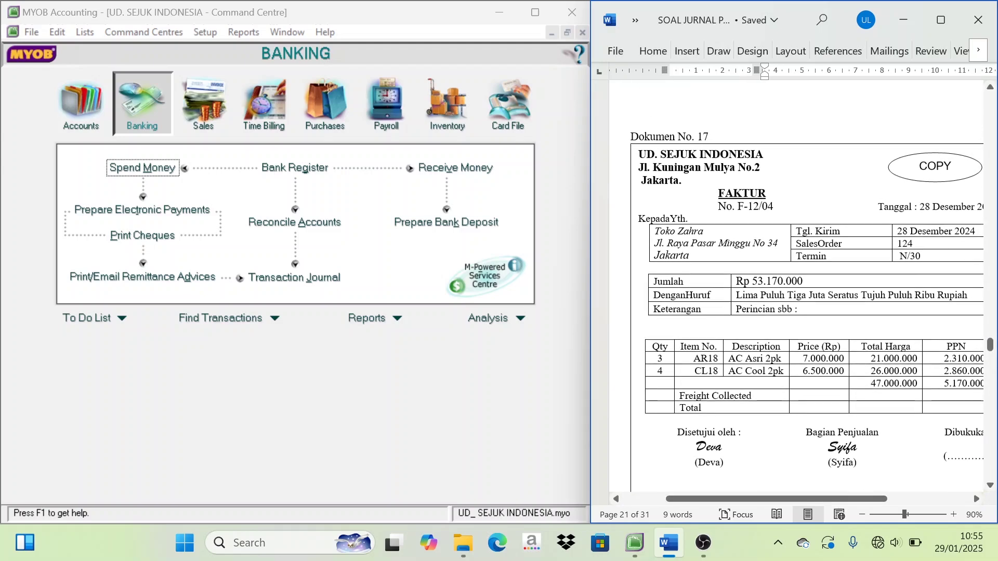
Start a new item sales invoice for customer Toko Zahra
left_click(206, 123)
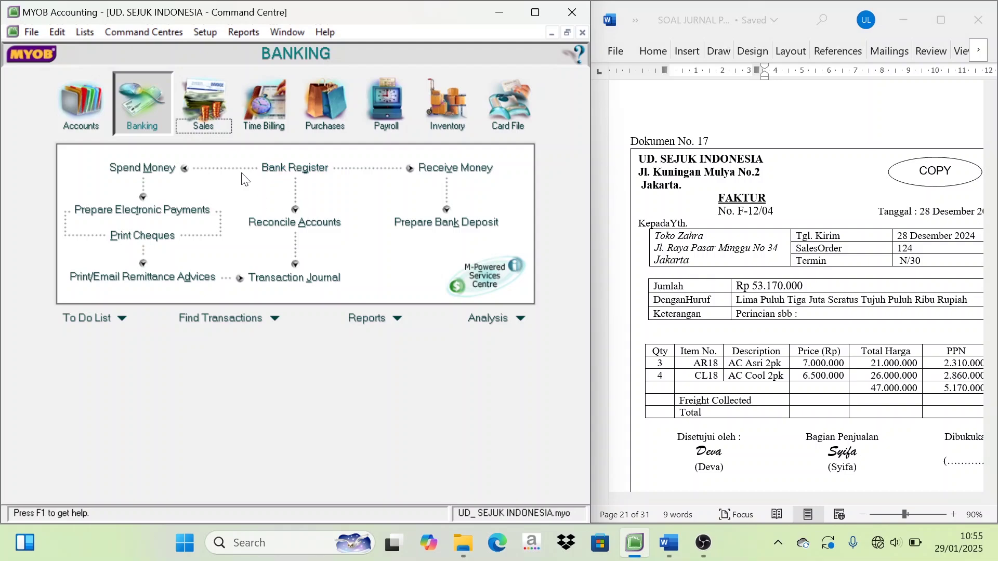
left_click(206, 122)
left_click(304, 199)
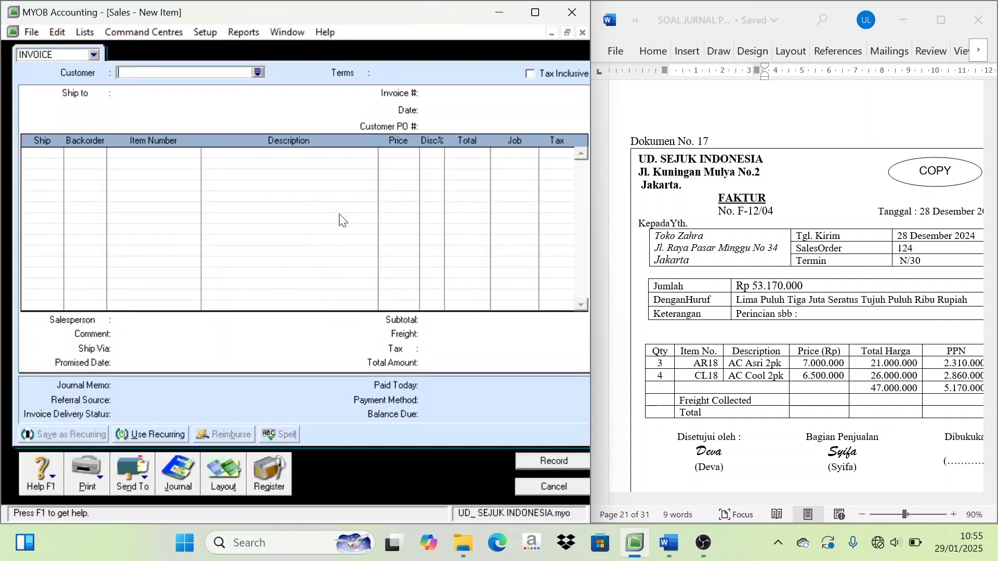
left_click(257, 72)
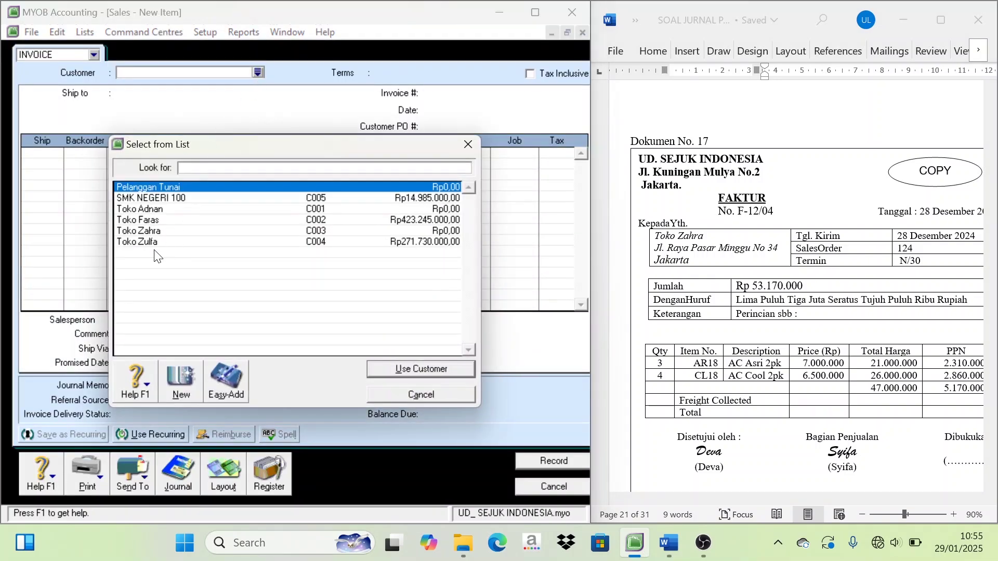
left_click(162, 232)
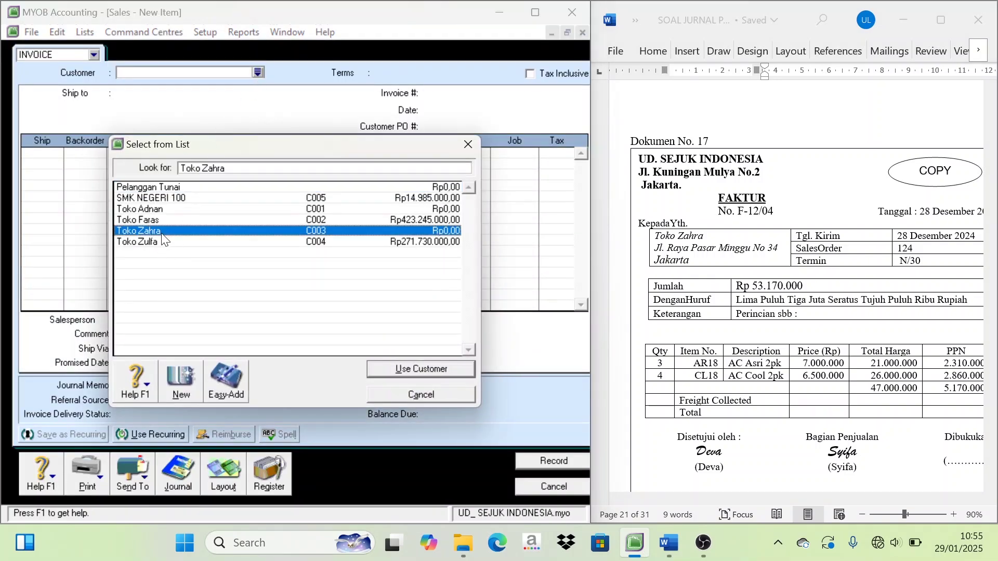
left_click(444, 368)
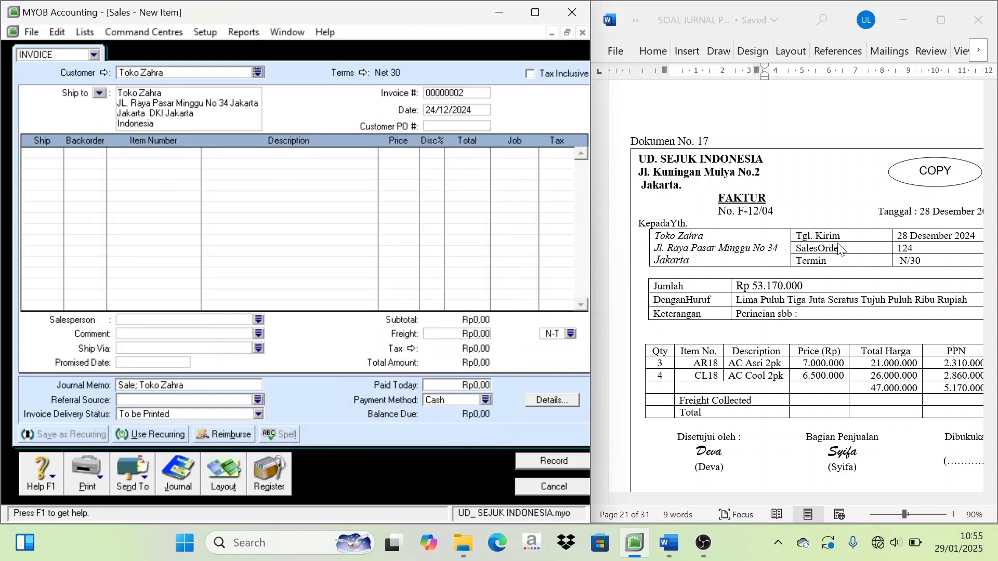
Set the sales invoice number to F-12/04, copied from the source document
left_click(773, 212)
left_click_drag(773, 212, 737, 211)
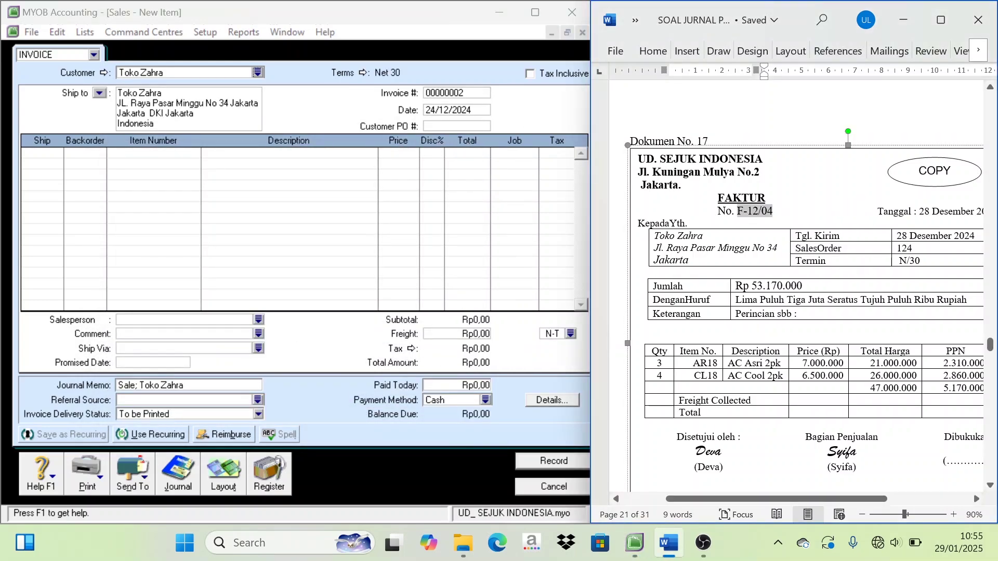
key("ctrl+c")
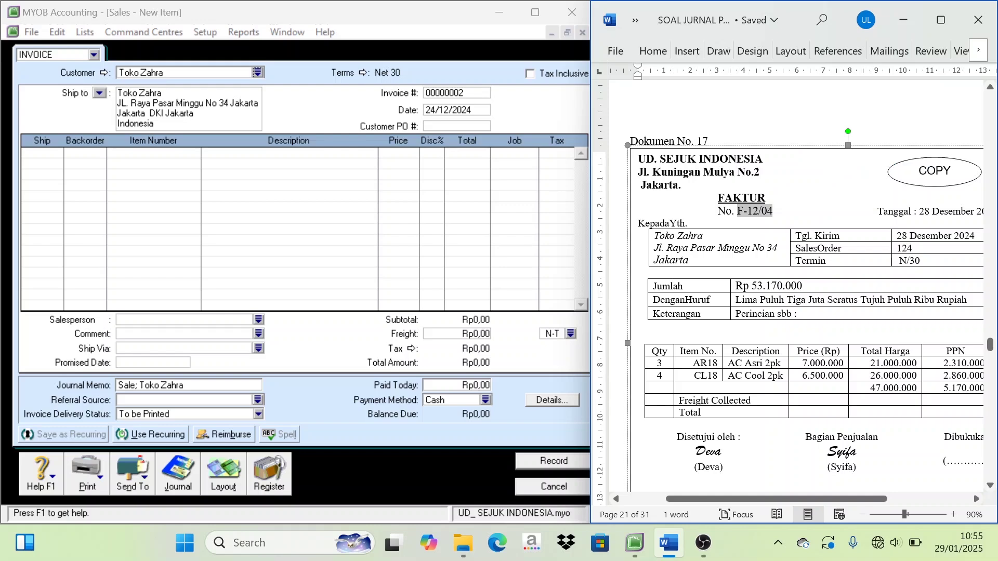
left_click(437, 92)
key("ctrl+v")
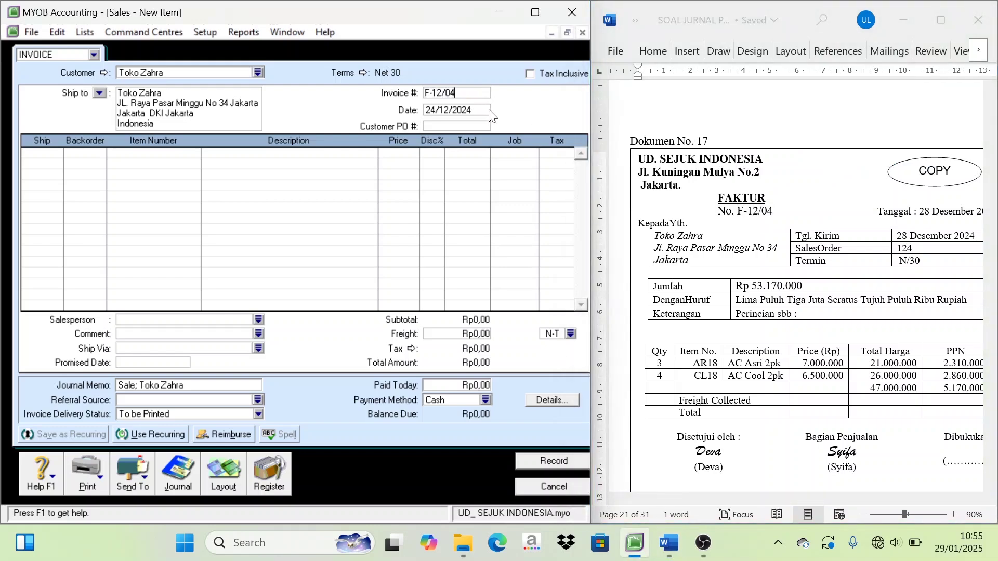
Date the invoice 28/12/2024 and add a line for 3 units of AR18 AC Asri 2pk at Rp7.000.000 each
key("Tab")
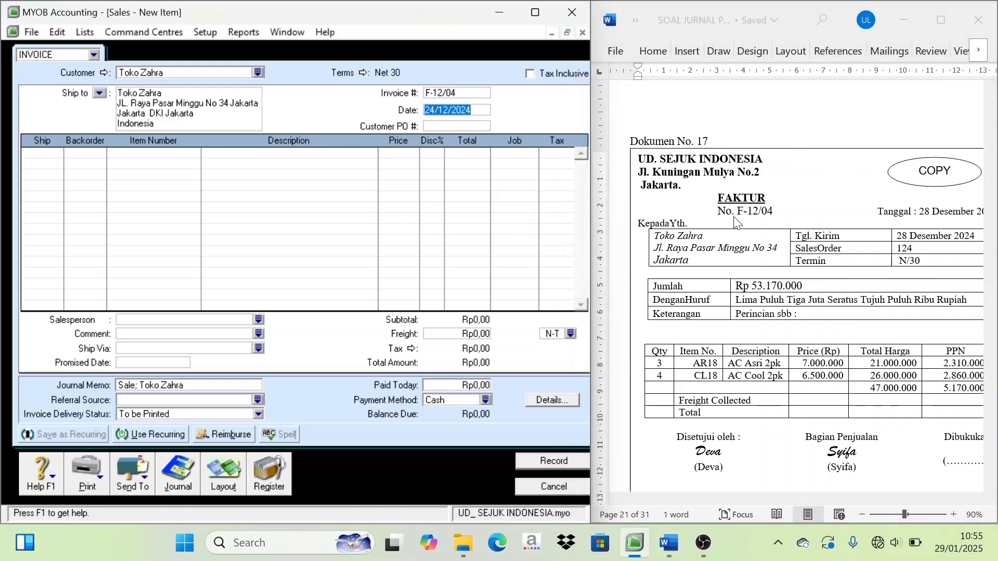
type("28")
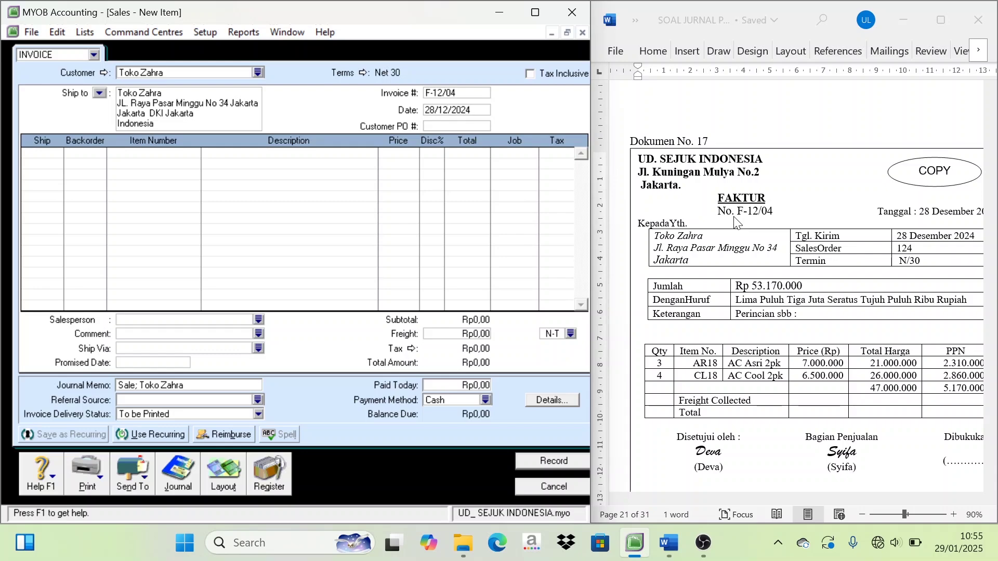
left_click(44, 157)
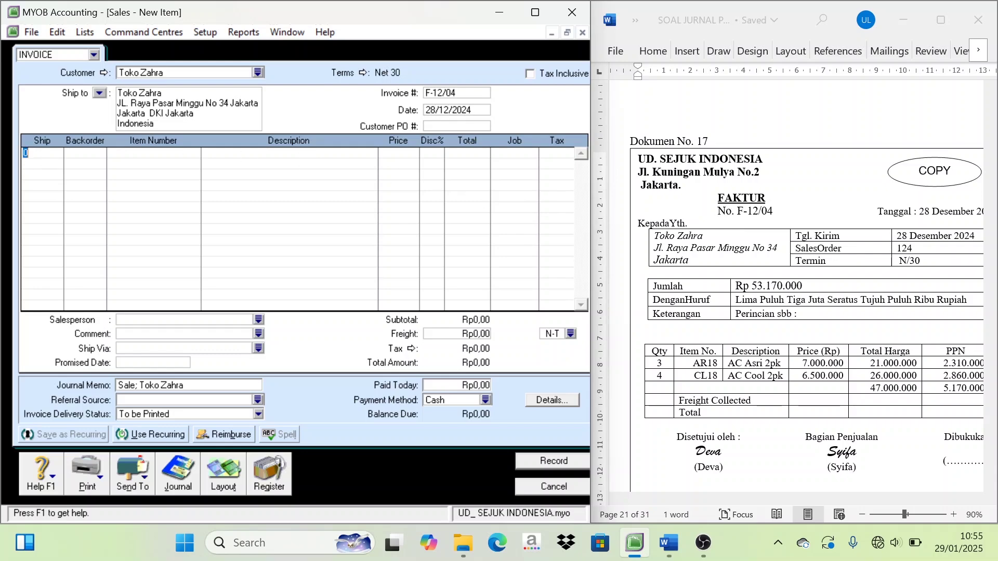
type("3")
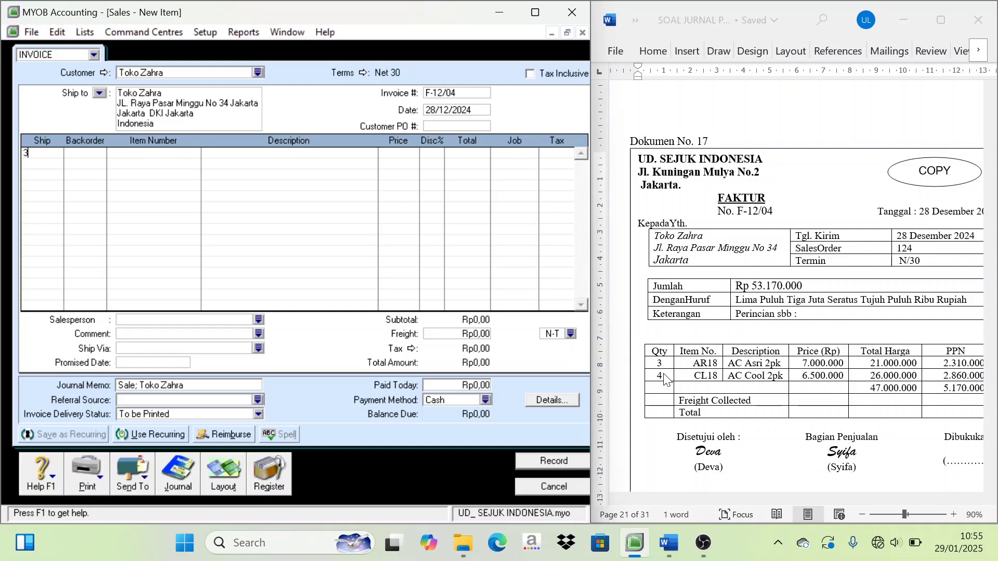
key("Tab")
key("Tab")
key("Tab")
double_click(266, 189)
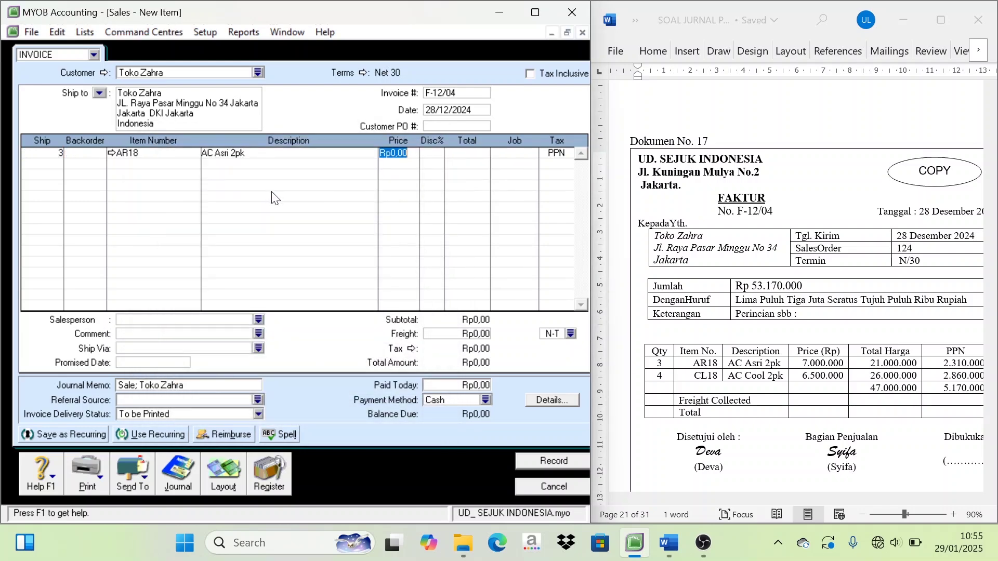
type("7000000")
key("Tab")
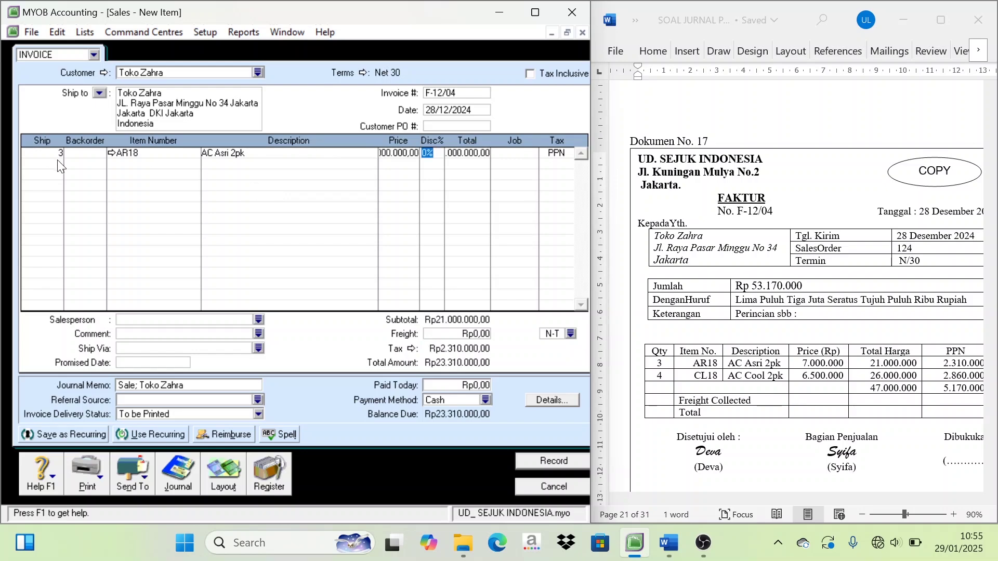
Add a second invoice line for 4 units of CL18 AC Cool 2pk at Rp6.500.000 each
left_click(62, 175)
key("Tab")
key("Tab")
key("Tab")
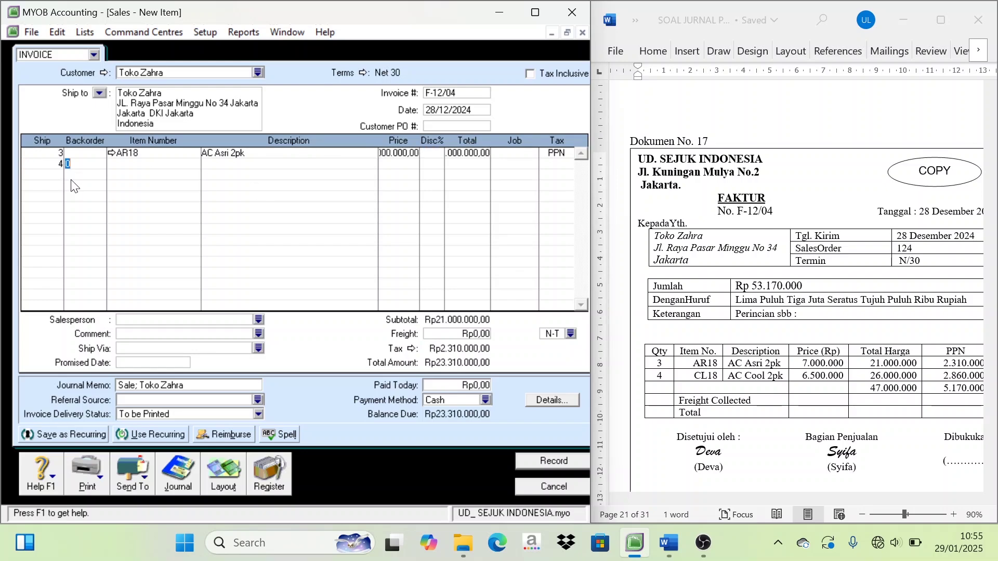
left_click(259, 194)
double_click(259, 198)
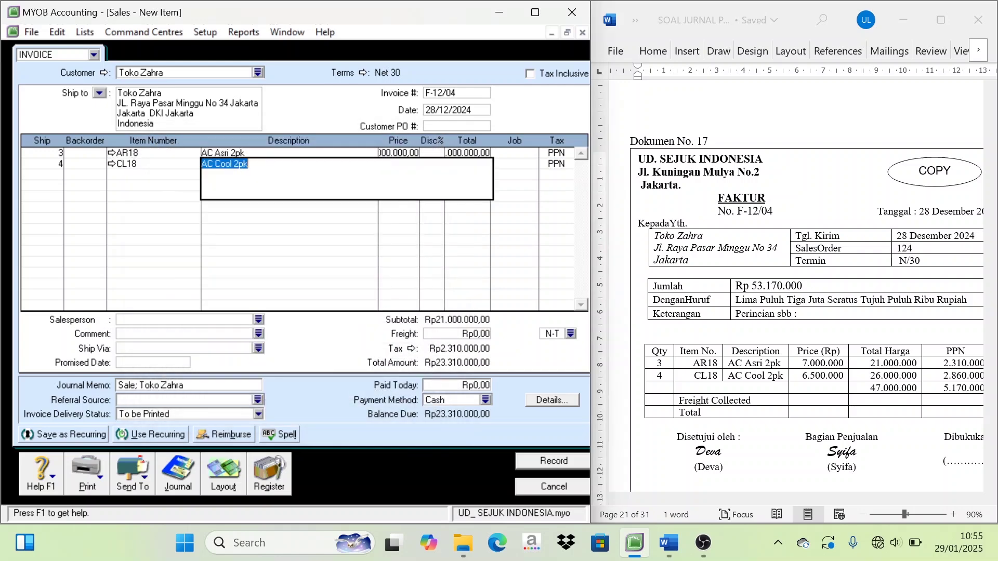
key("Tab")
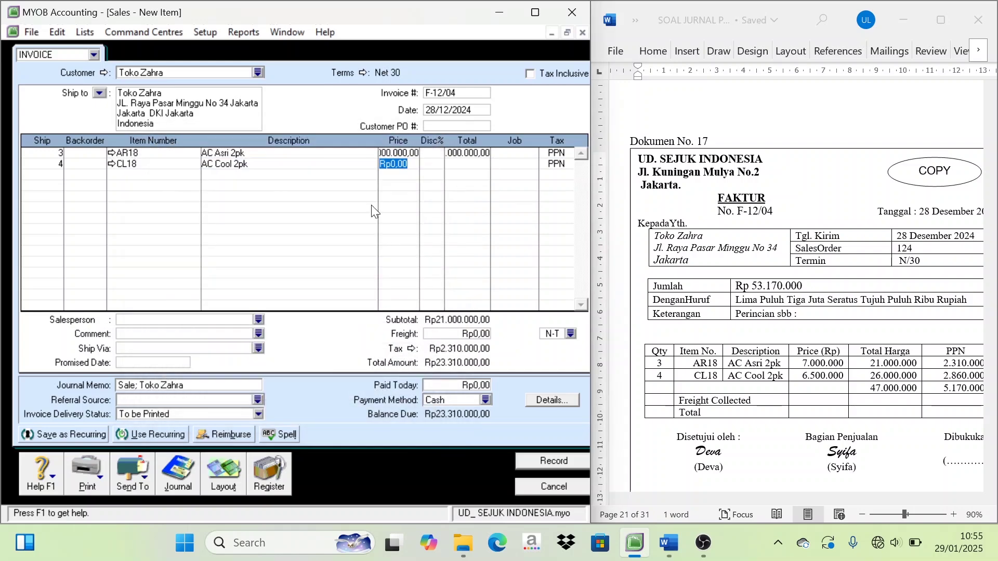
type("6500000")
key("Tab")
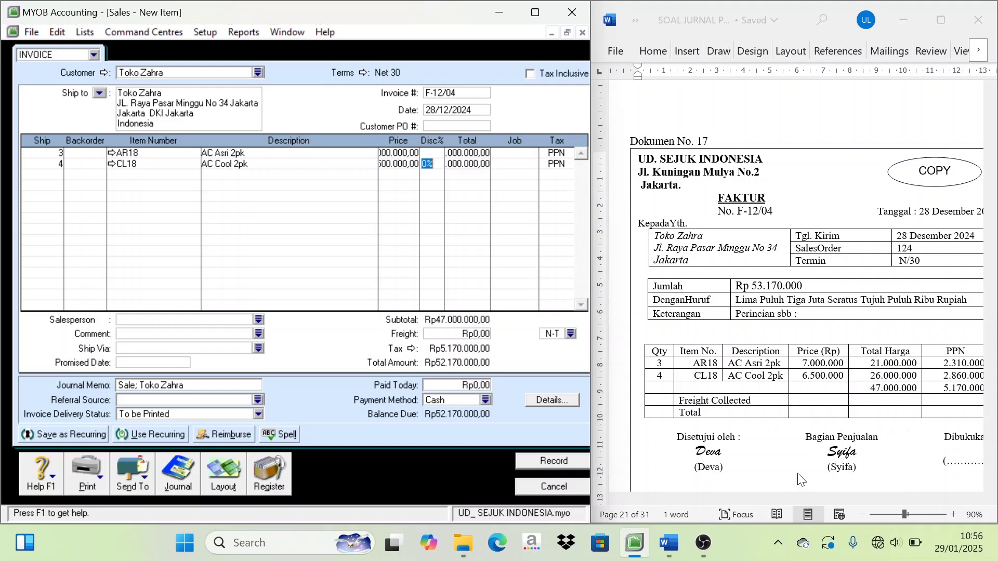
Consult the freight amount in the source invoice and set the sale's freight to Rp1.000.000
left_click_drag(718, 211, 772, 211)
left_click_drag(810, 497, 858, 503)
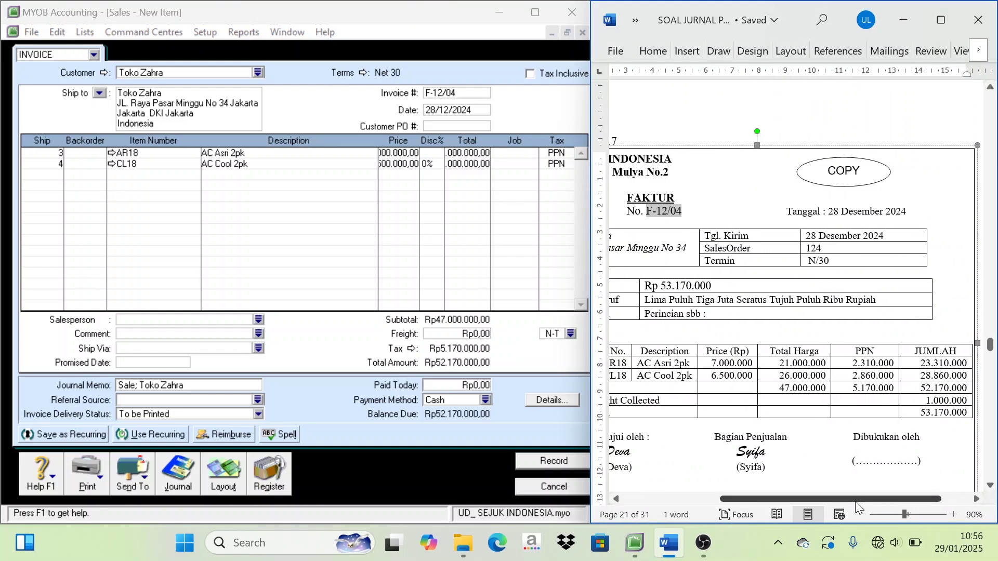
left_click(479, 340)
left_click(479, 337)
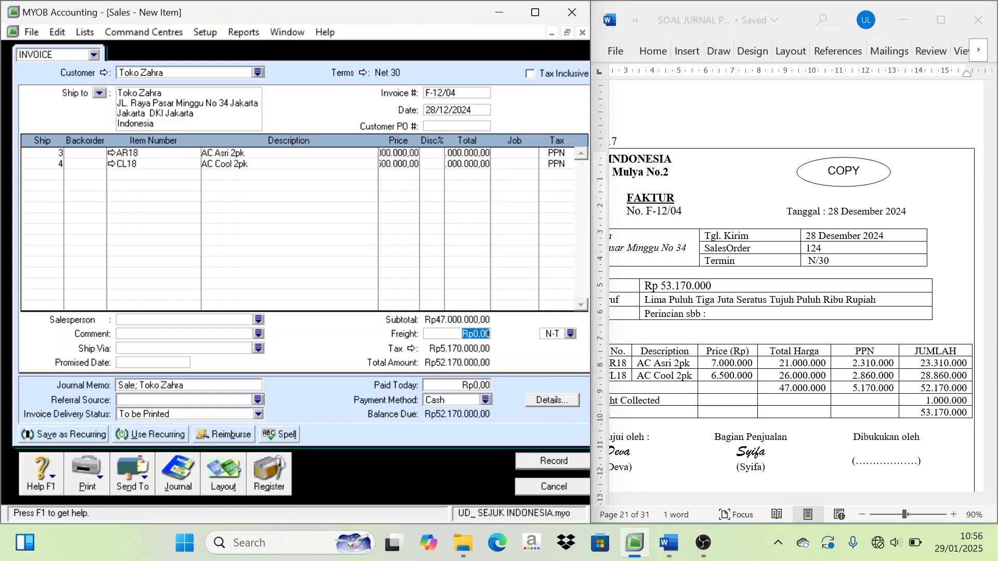
type("1.")
type("000.000")
key("Tab")
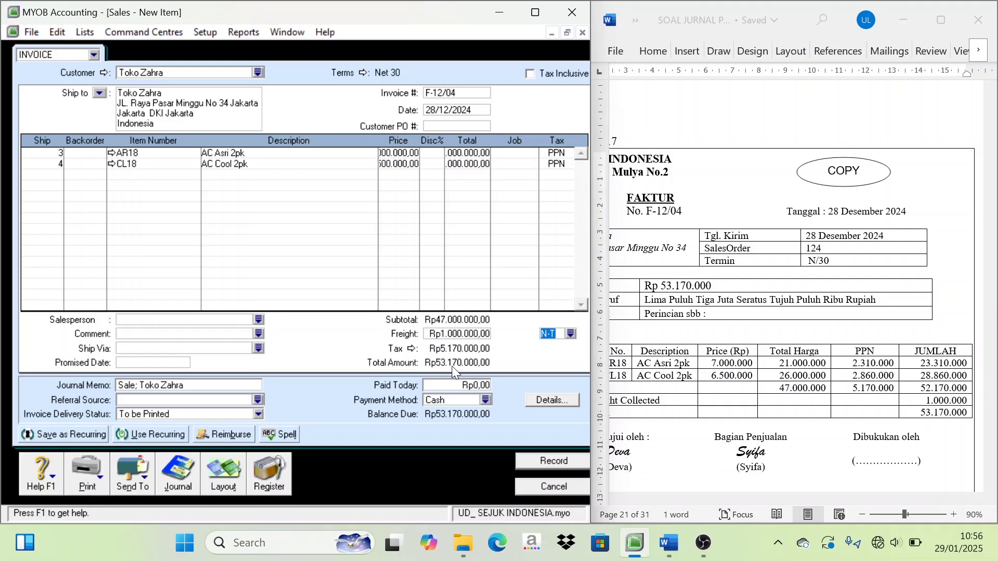
Record the Toko Zahra invoice, ignoring all spelling suggestions, and leave the sales entry
left_click(937, 418)
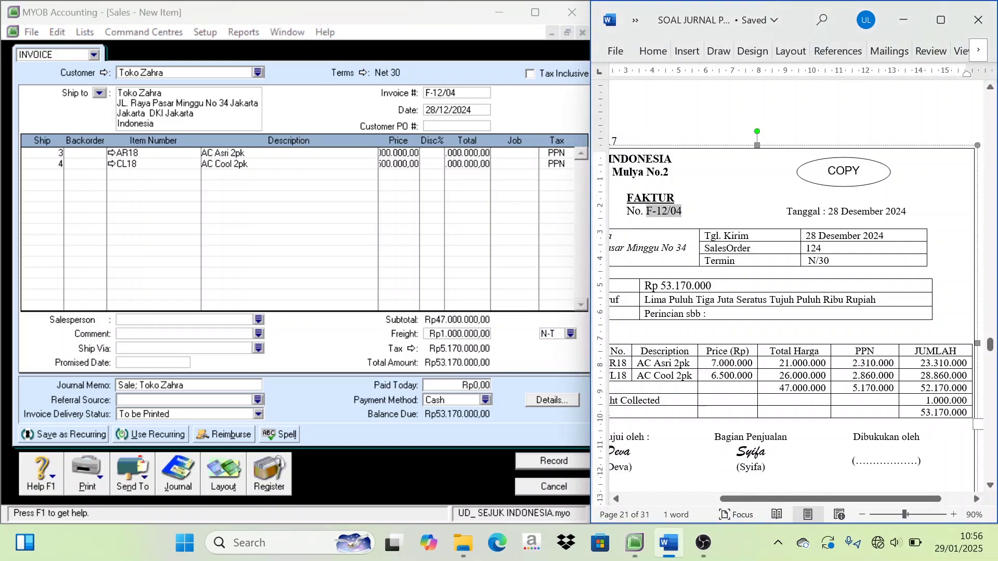
left_click(550, 471)
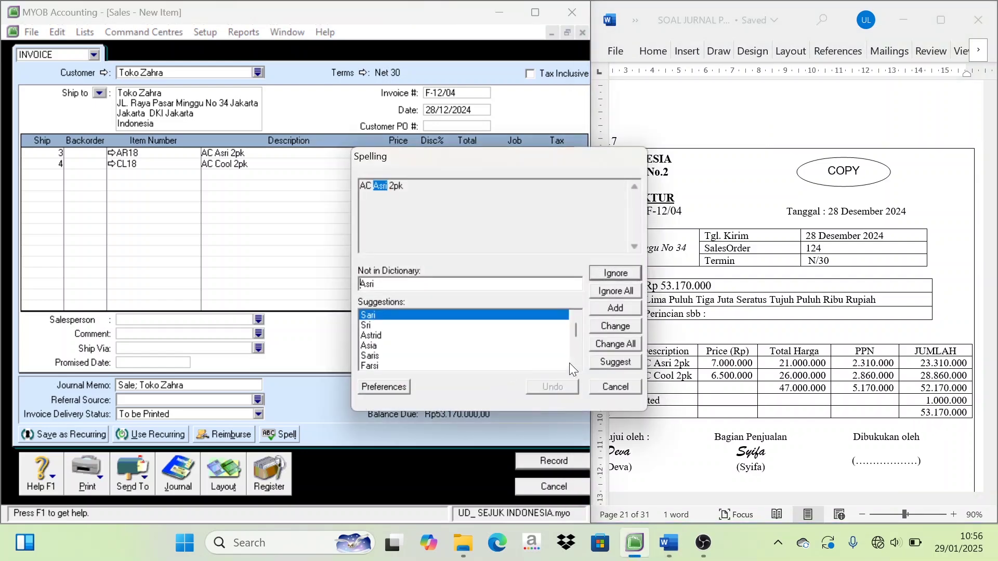
left_click(631, 291)
left_click(540, 482)
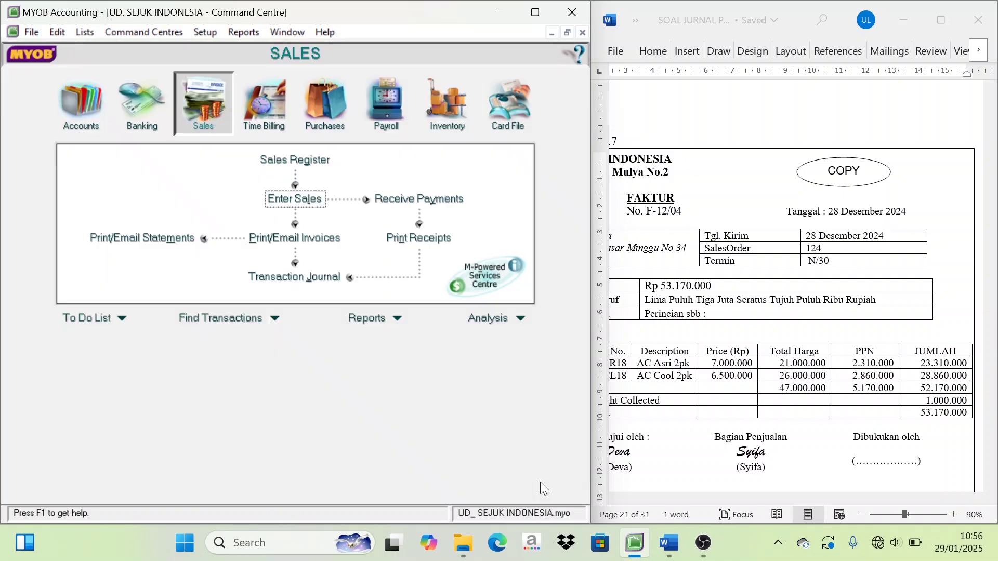
Bring up cash payment voucher Dokumen No. 18 in the Word source document
left_click(738, 475)
scroll(692, 501, "left", 3)
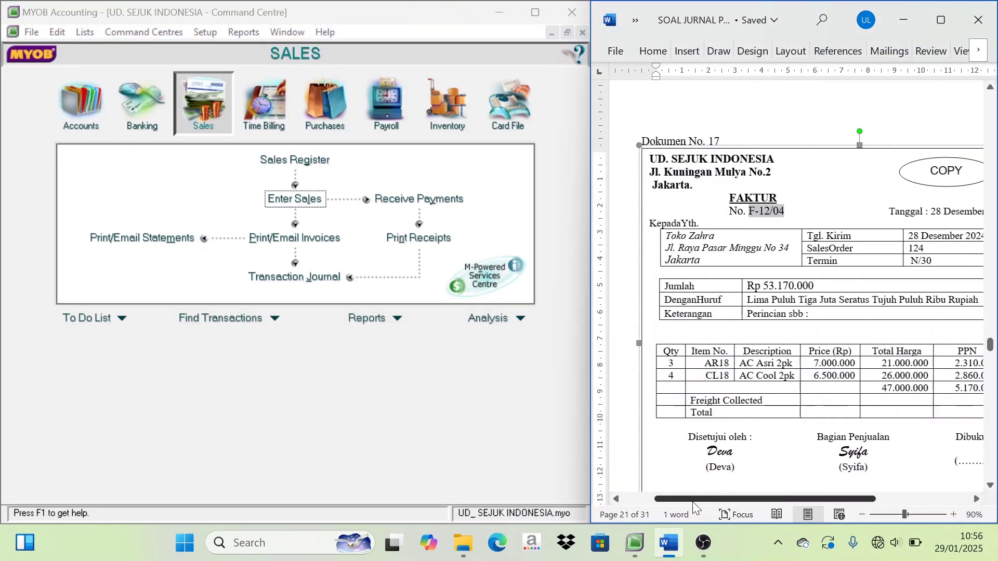
scroll(703, 457, "down", 10)
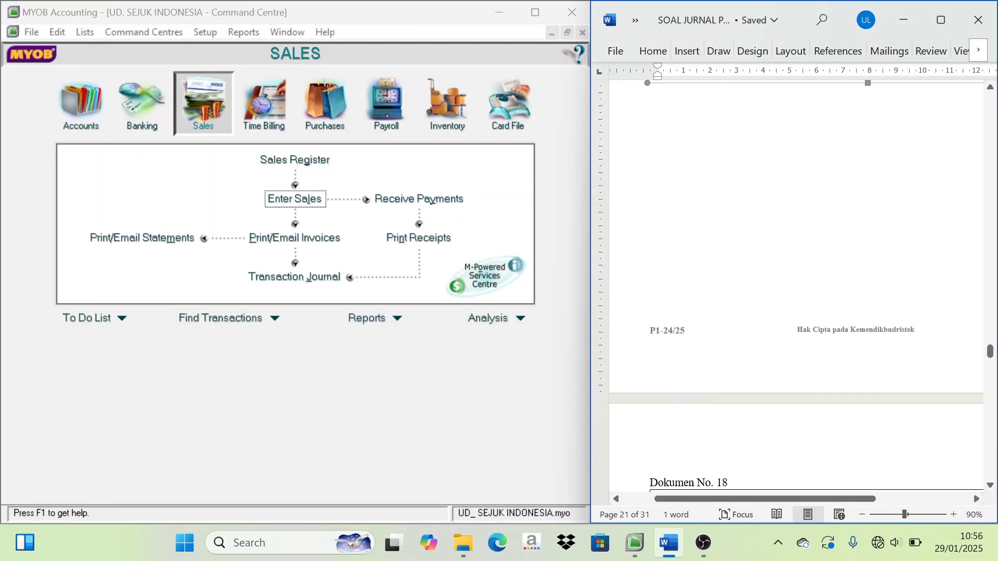
scroll(795, 311, "down", 5)
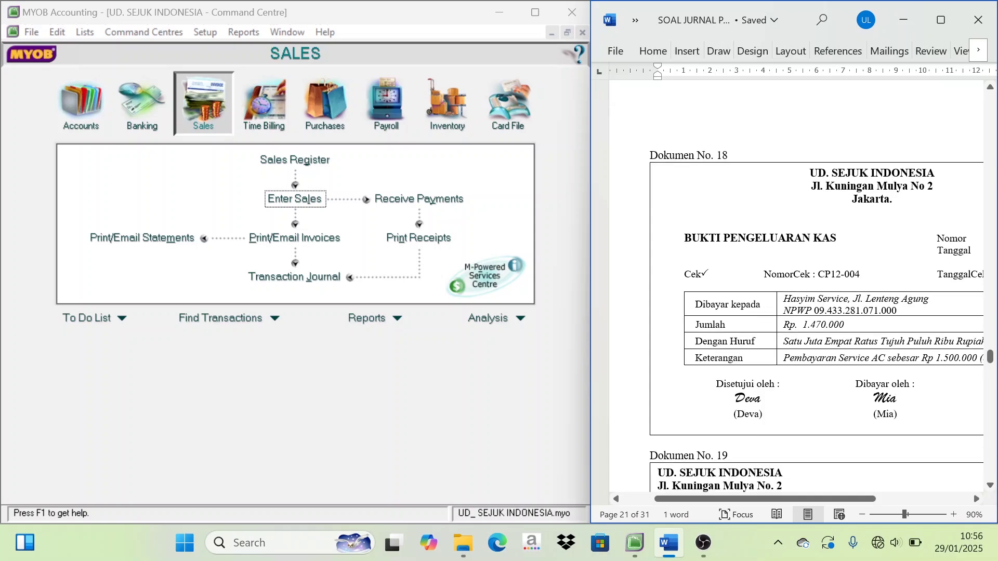
left_click_drag(729, 497, 756, 499)
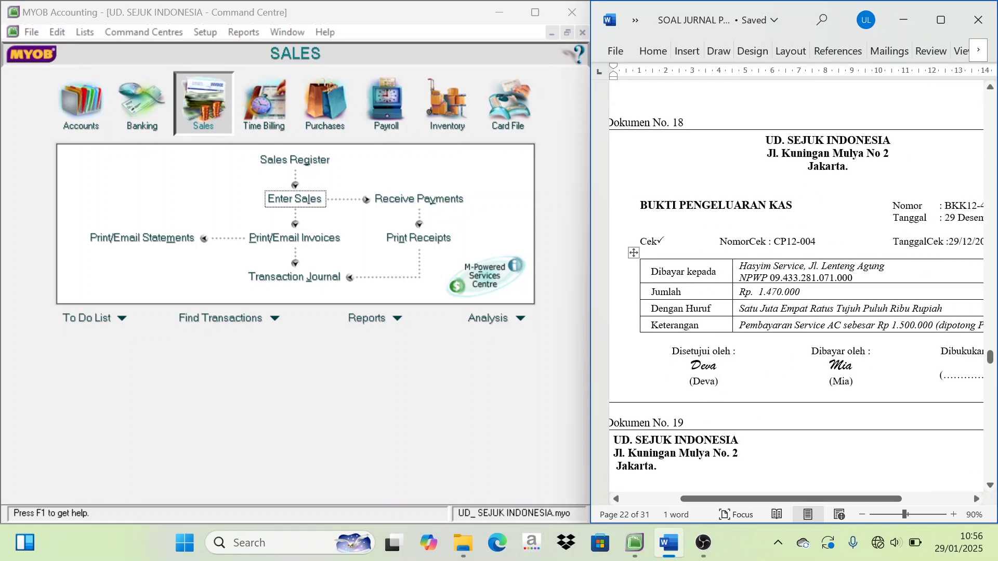
Start a Spend Money entry in MYOB paid from account 1-1100 Cash in Bank
left_click(143, 129)
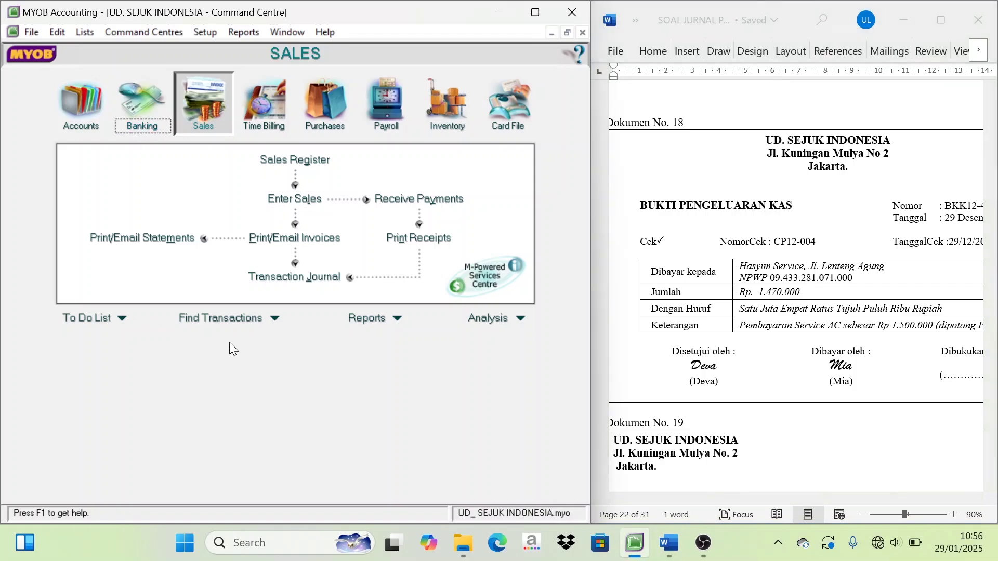
left_click(141, 115)
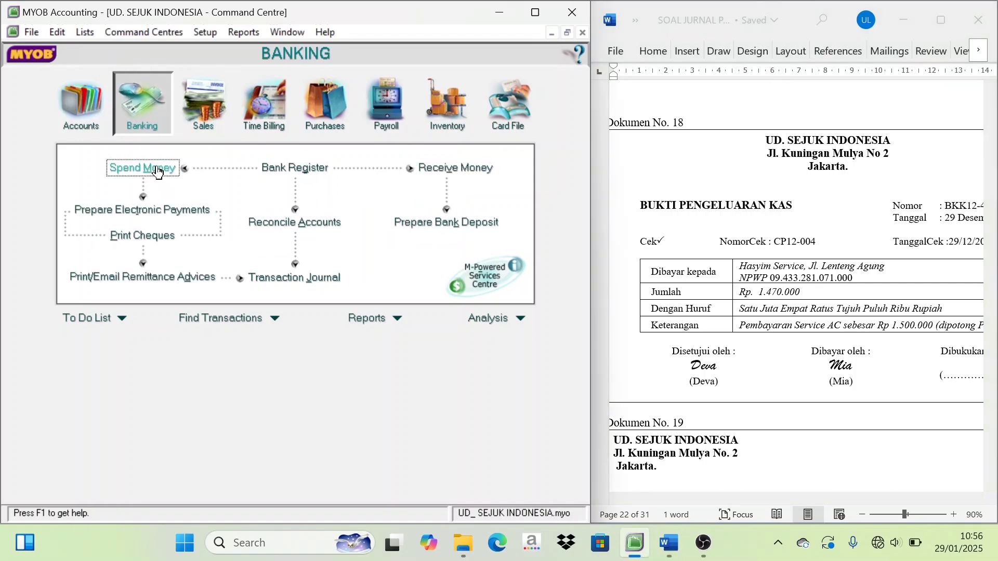
left_click(160, 169)
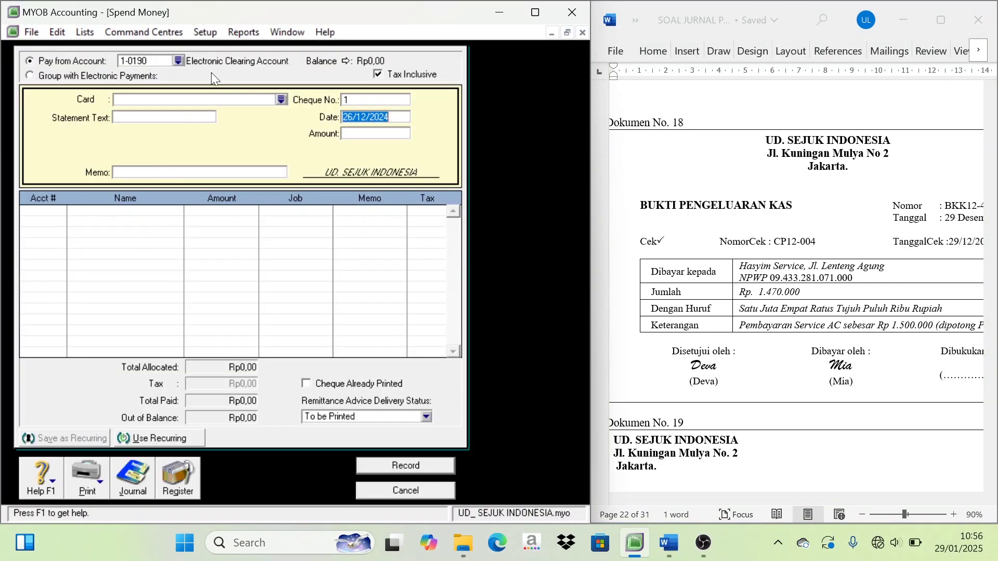
left_click(178, 61)
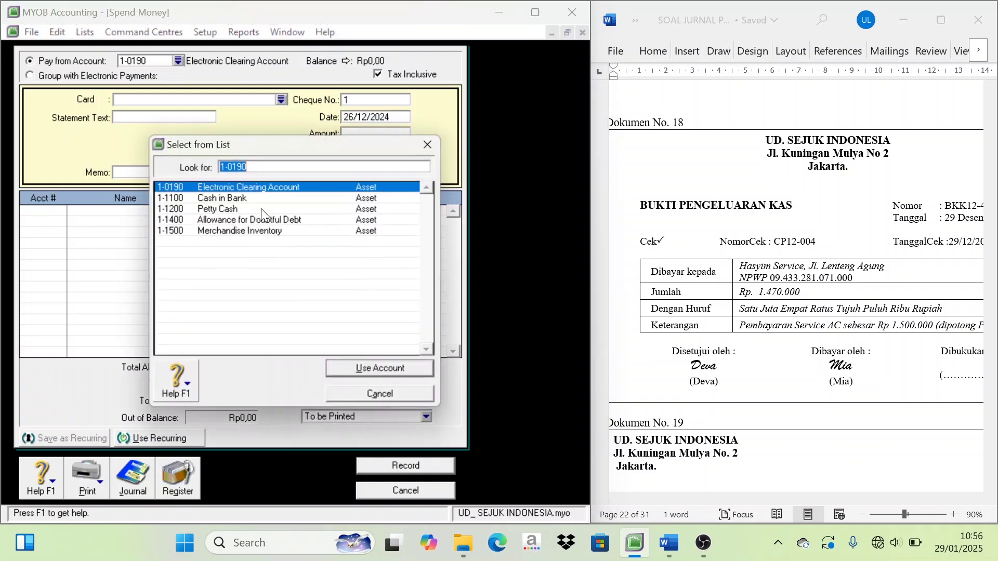
left_click(215, 200)
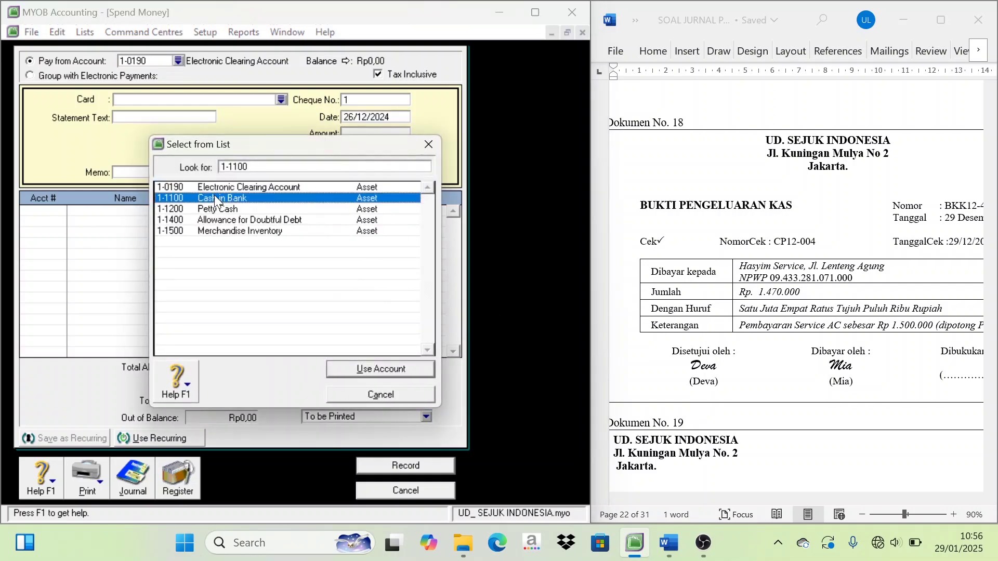
left_click(381, 368)
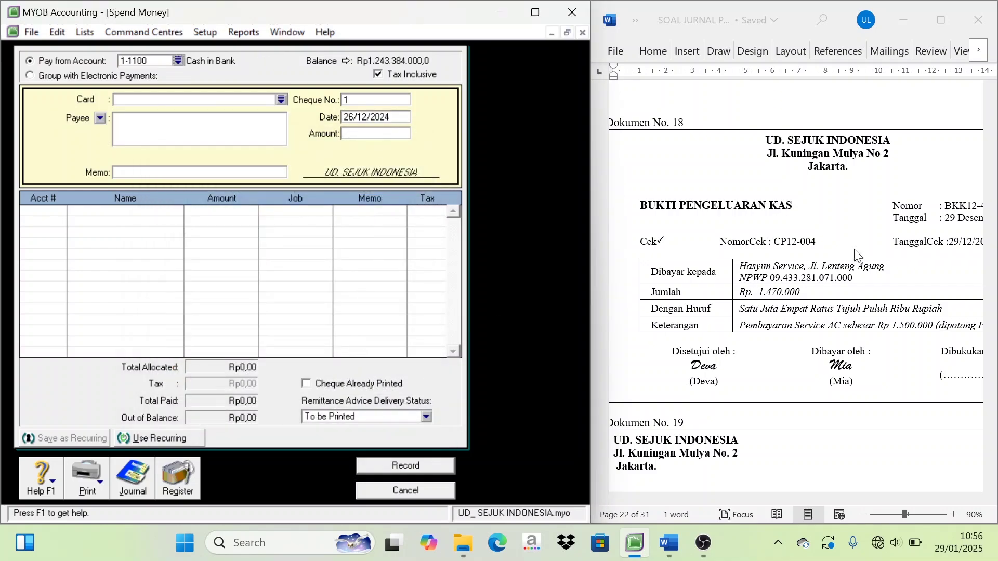
Set the payment's cheque number to BKK12-4, copied from the source voucher
left_click_drag(855, 500, 876, 503)
mouse_move(957, 206)
left_mouse_down()
mouse_move(916, 207)
mouse_move(976, 208)
left_mouse_up()
key("ctrl+c")
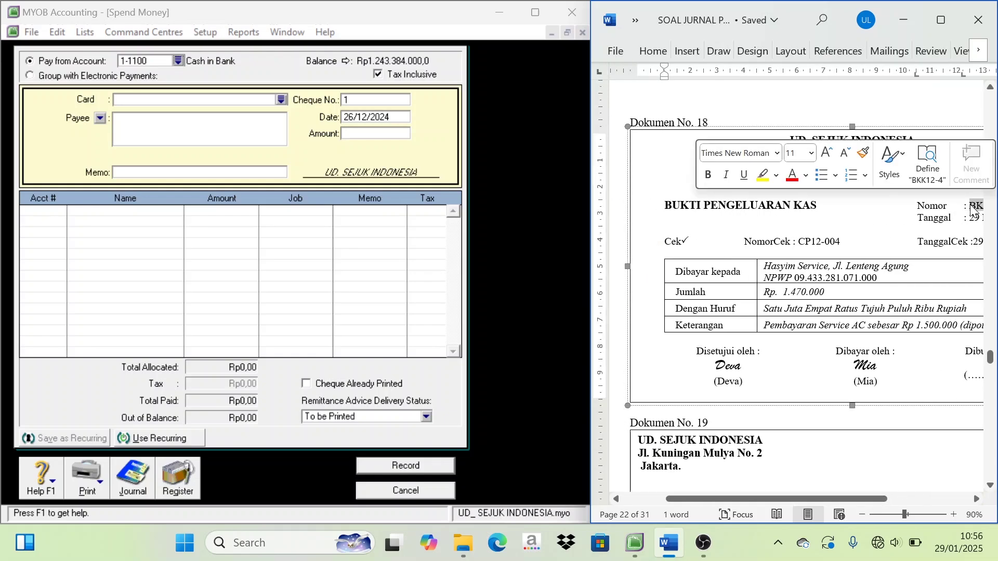
left_click(375, 100)
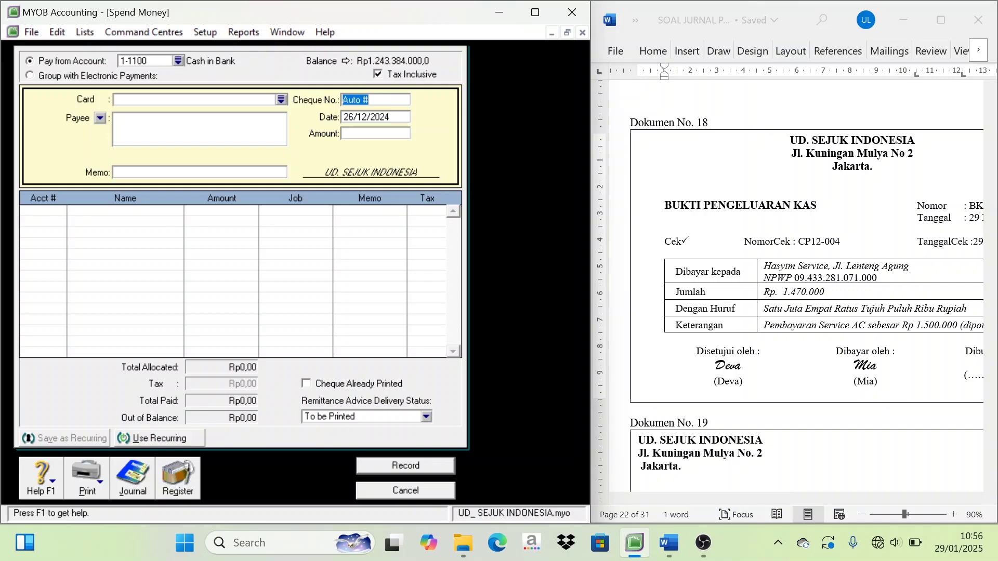
key("ctrl+v")
key("Tab")
Set the payment date to 29/12/2024 and the amount to Rp1.470.000
left_click_drag(785, 500, 829, 498)
left_click_drag(396, 117, 325, 117)
type("29")
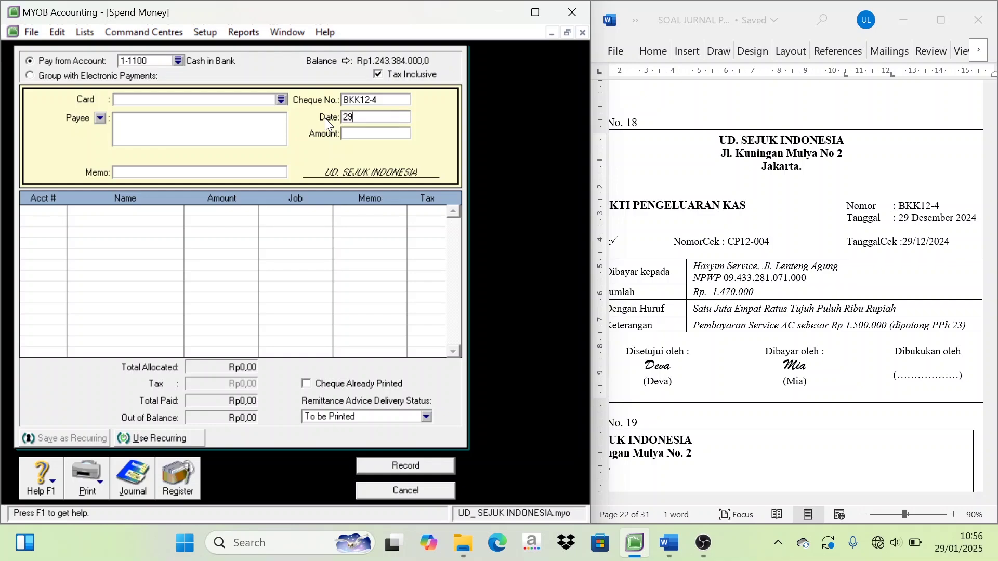
type("/12/2024")
key("Tab")
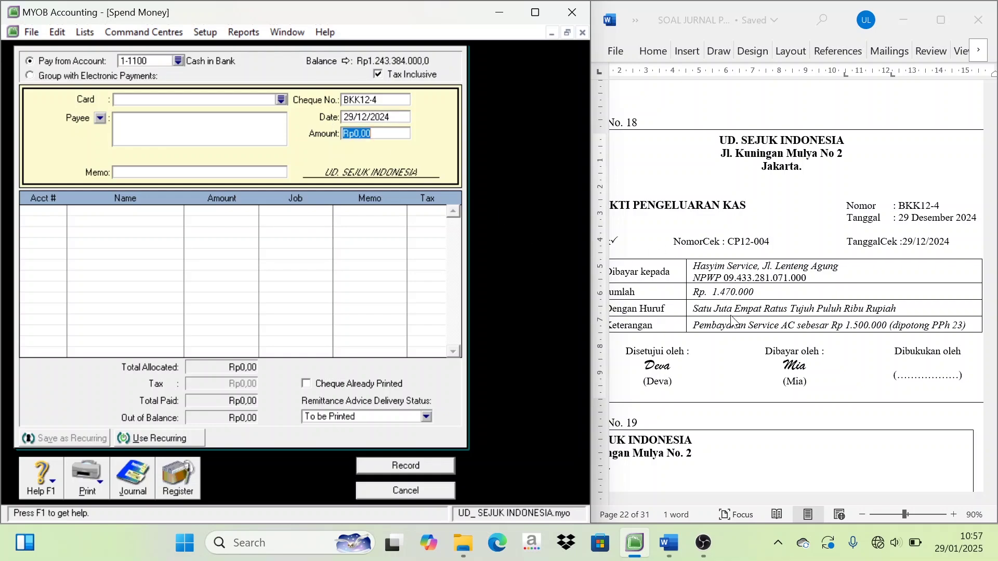
type("1470000")
Copy "Pembayaran Service AC" from the voucher's description into the payment memo
left_click(736, 329)
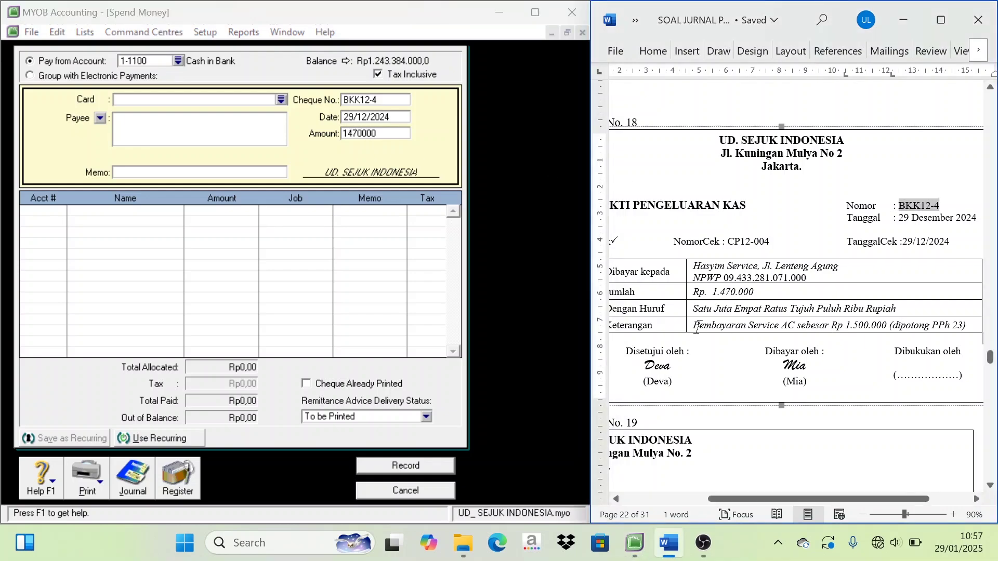
left_click_drag(692, 326, 795, 326)
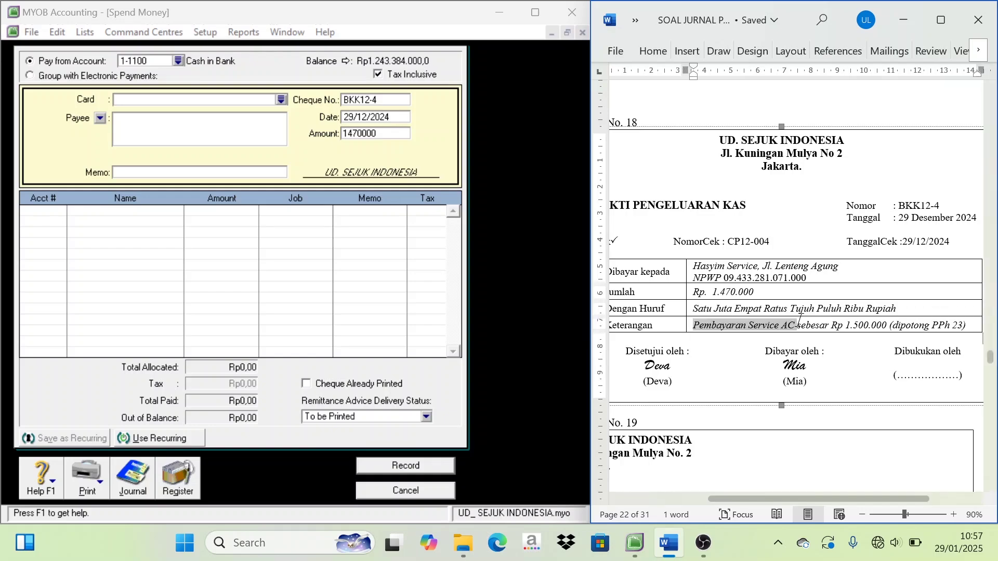
key("ctrl+c")
left_click(140, 172)
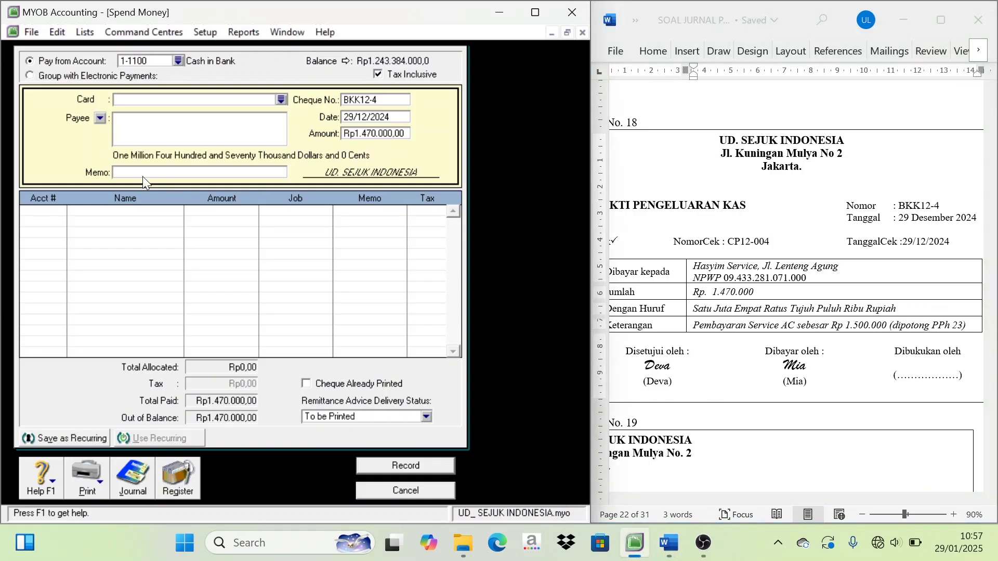
key("ctrl+v")
Allocate the AC service payment to account 6-1800 Maintenance expense, record it and close the Spend Money entry
left_click(56, 213)
left_click(61, 210)
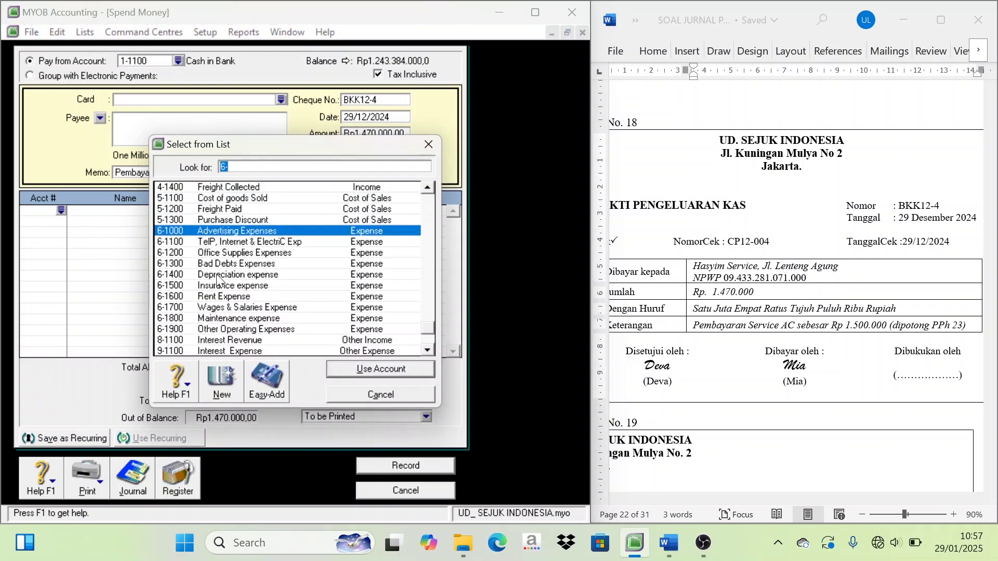
left_click(242, 318)
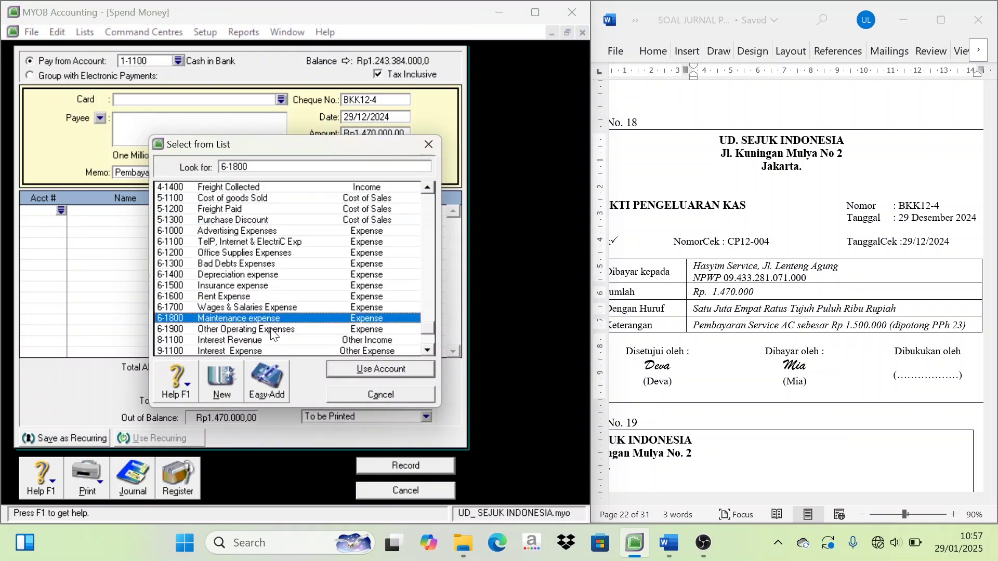
left_click(388, 369)
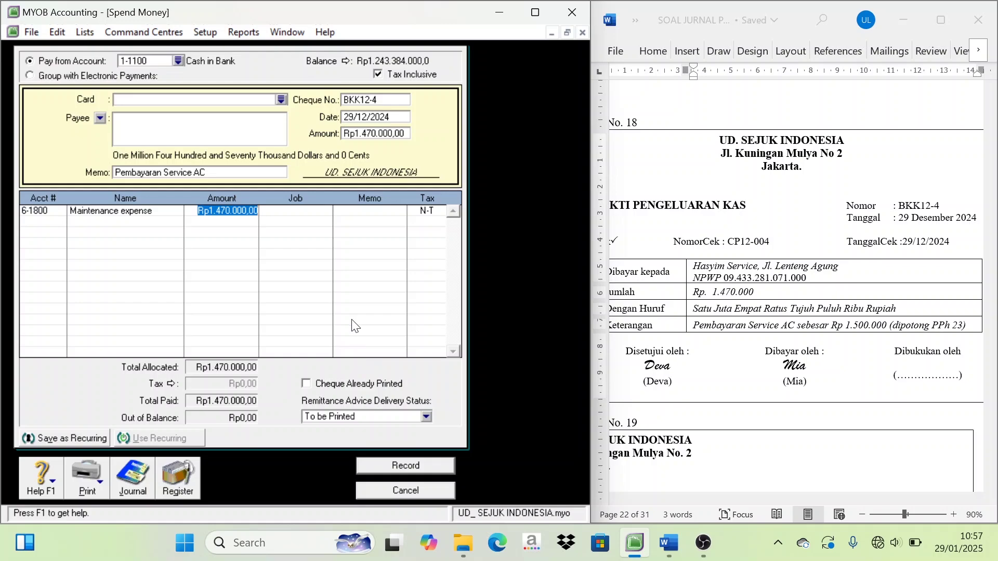
left_click(403, 472)
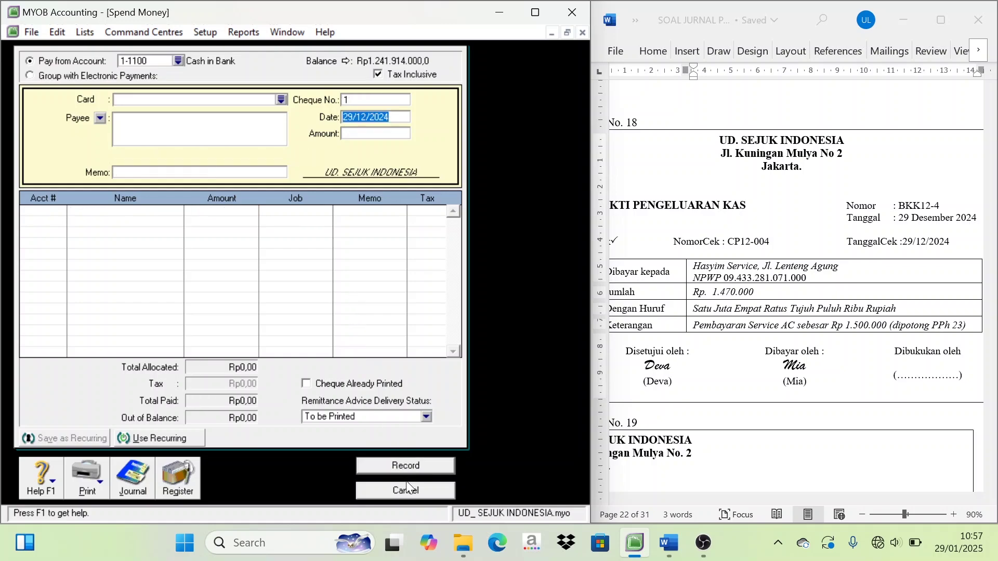
left_click(421, 485)
Start a Receive Payments entry for customer Toko Zulfa, based on Dokumen No. 19
left_click_drag(588, 371, 545, 372)
left_click(801, 468)
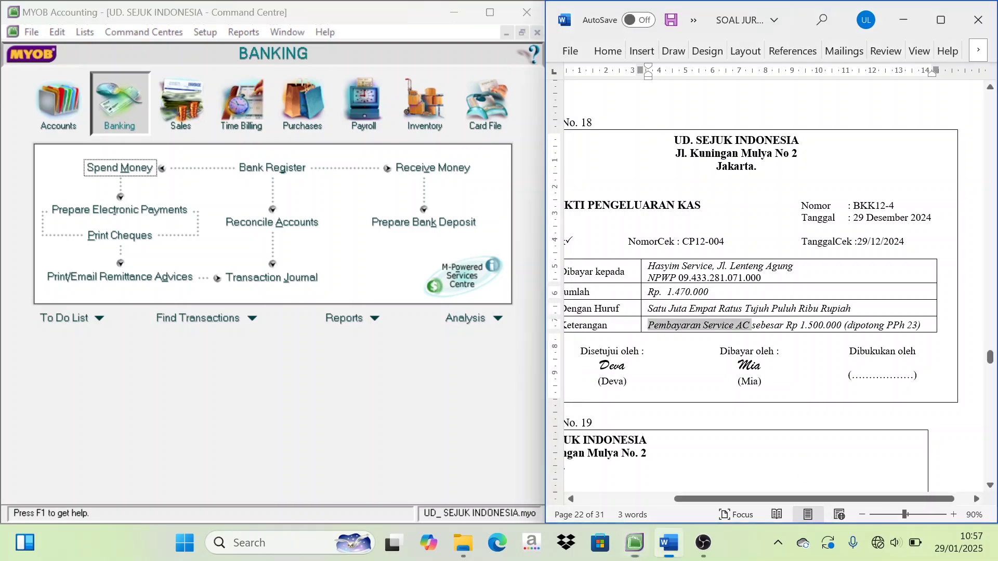
left_click_drag(776, 500, 725, 501)
scroll(746, 370, "down", 6)
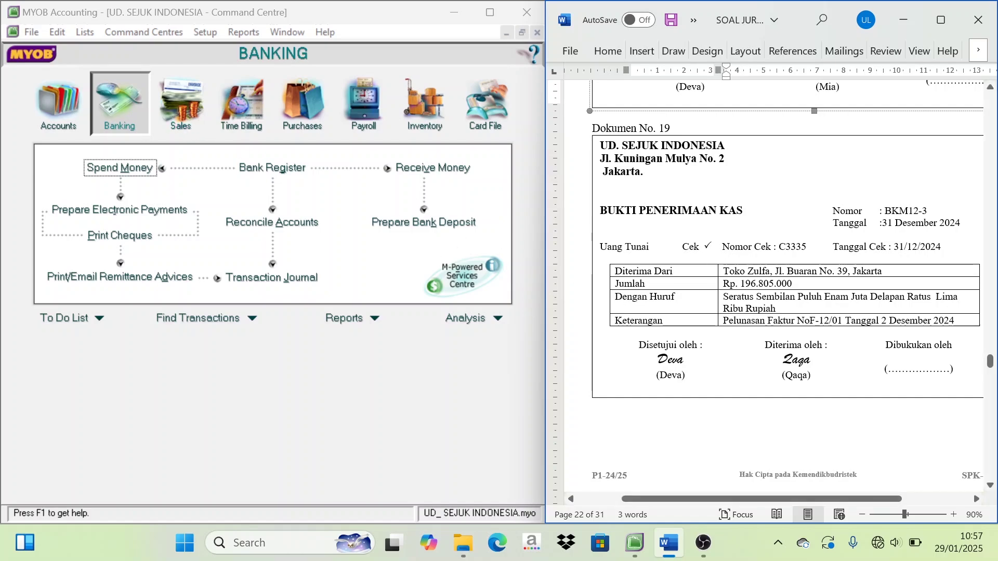
left_click(180, 104)
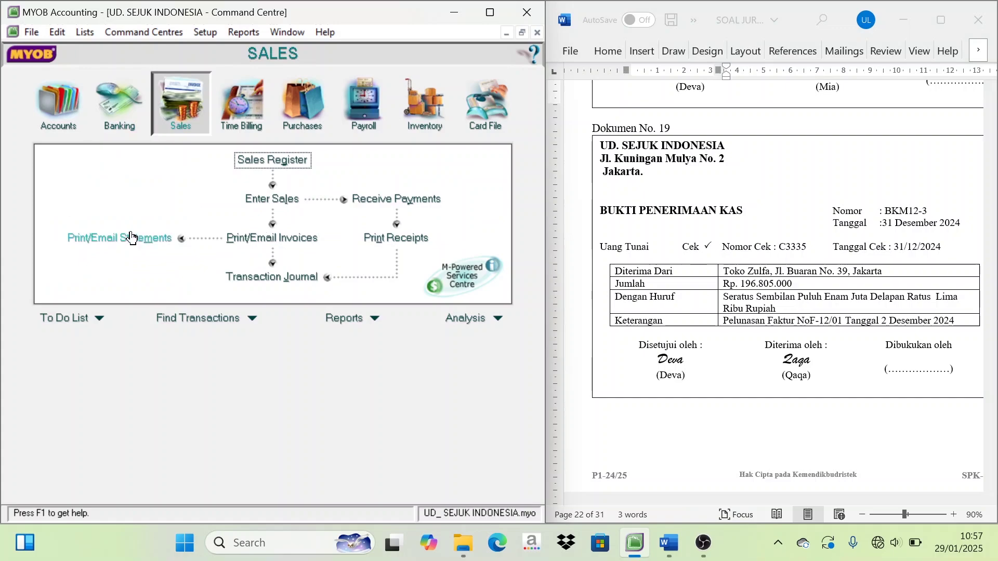
left_click(396, 199)
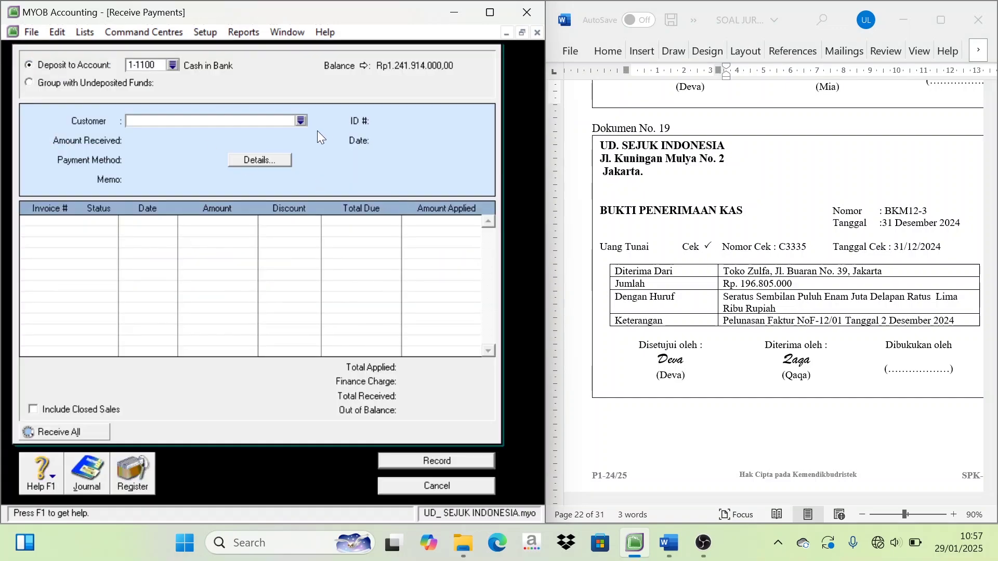
left_click(300, 121)
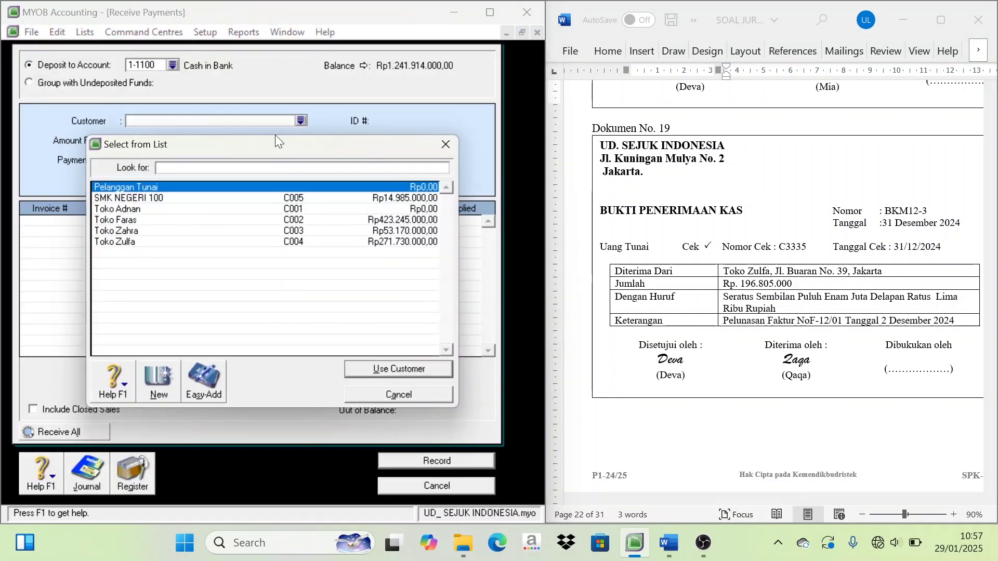
left_click(147, 230)
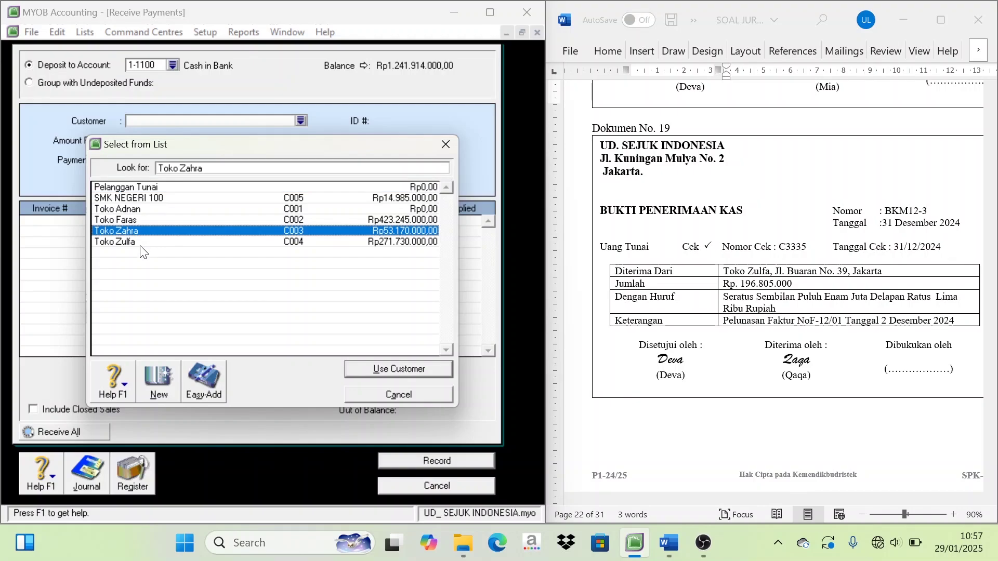
left_click(141, 242)
left_click(409, 362)
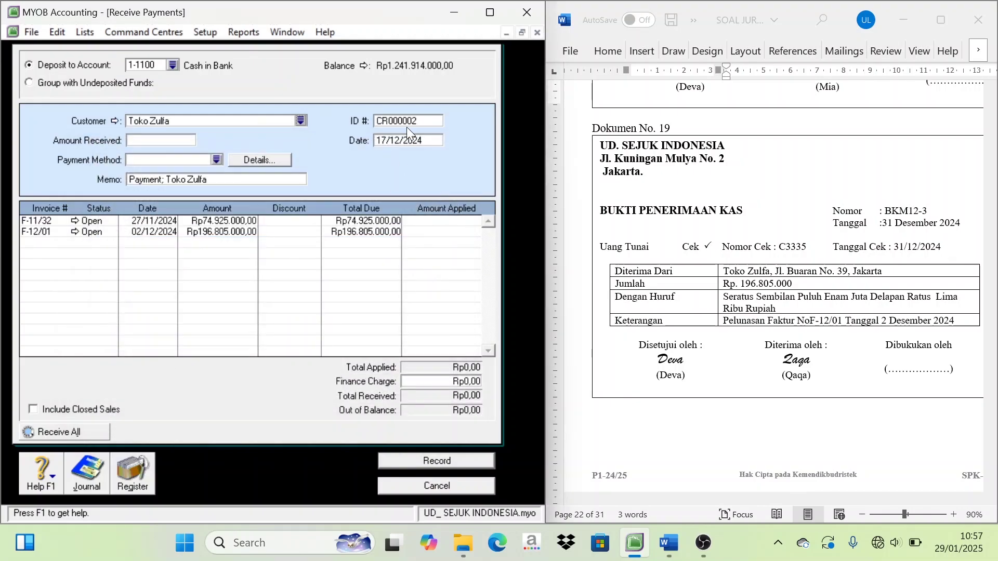
Set the receipt's ID to BKM12-3, copied from the source document, and its date to 31/12/2024
left_click_drag(927, 211, 877, 211)
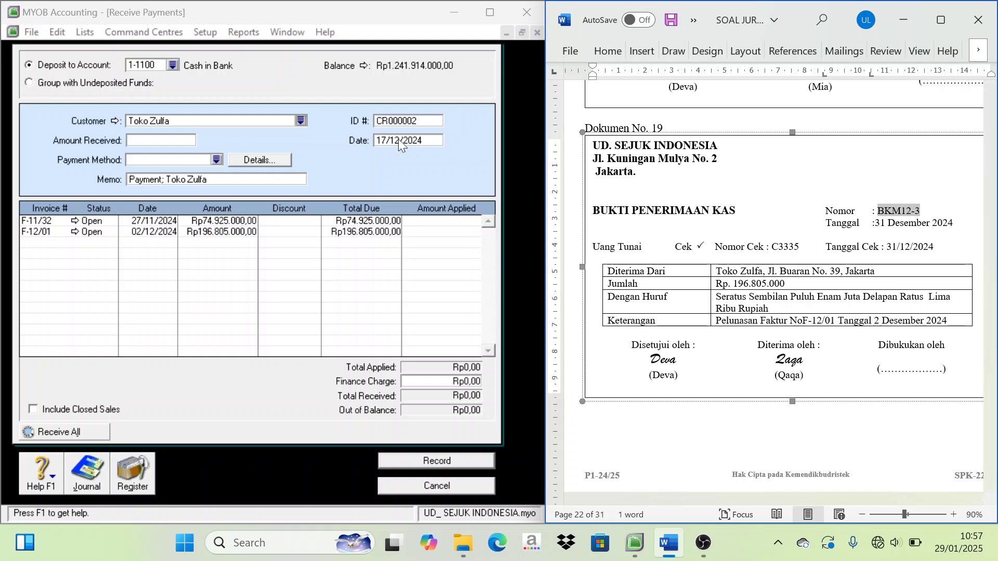
left_click(398, 120)
key("ctrl+v")
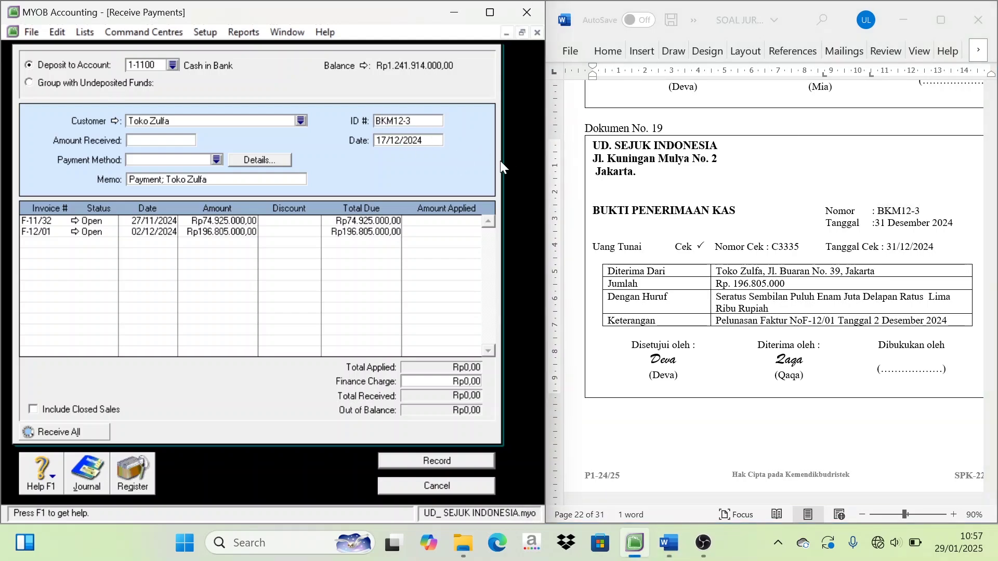
key("Tab")
type("3")
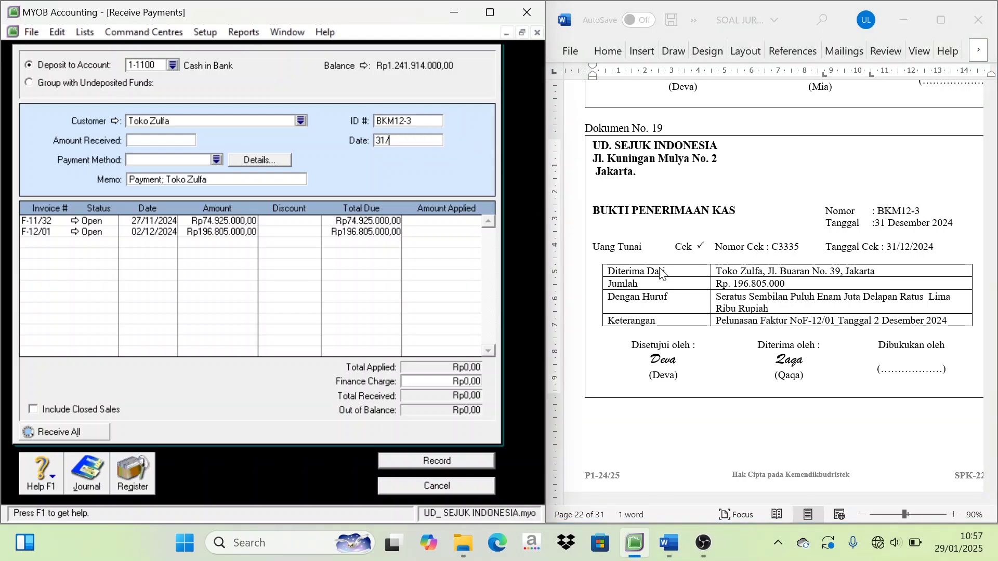
type("1/12/2024")
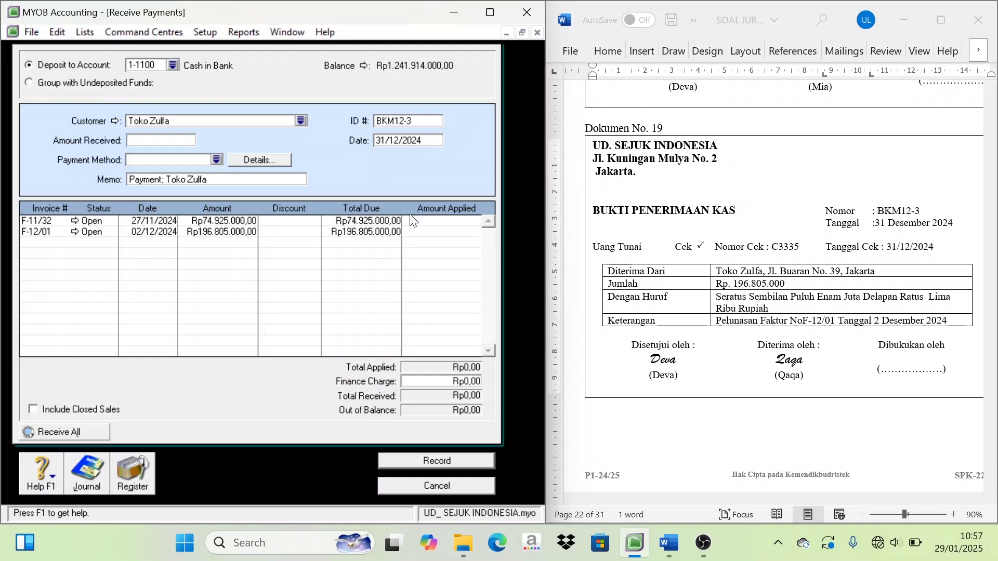
Enter Rp196.805.000 as the amount received, apply it to invoice F-12/01, and record the receipt
left_click(151, 140)
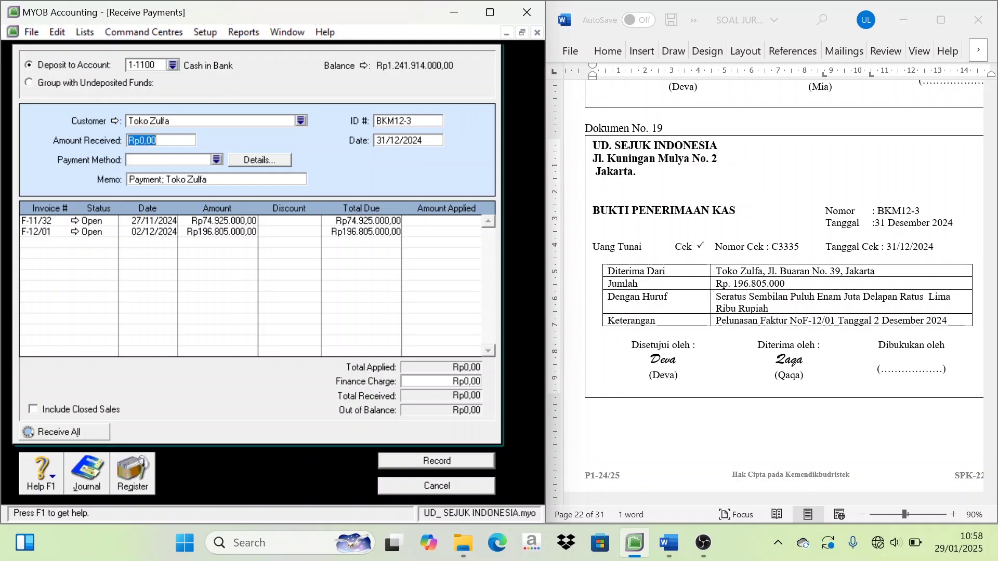
type("196805000")
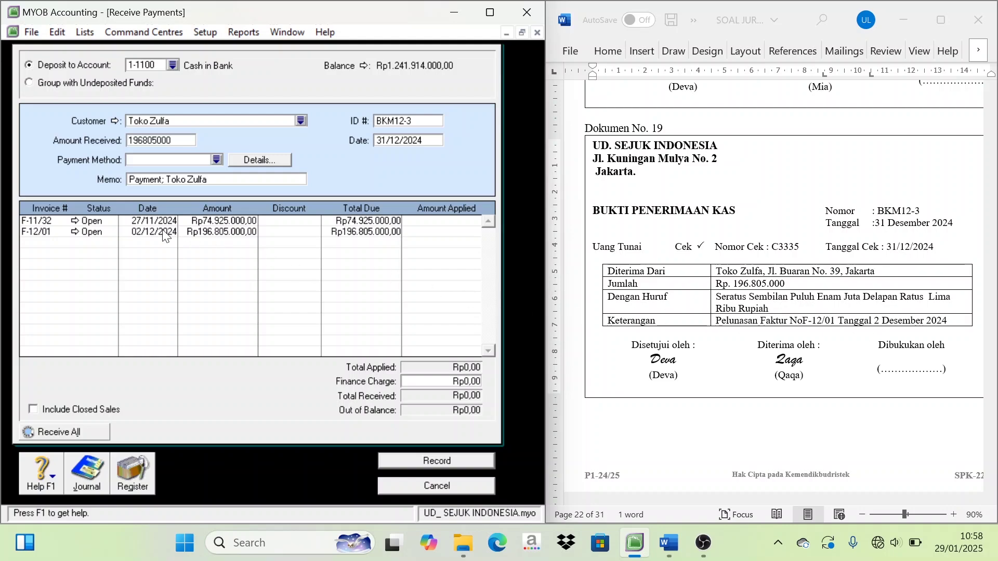
left_click(450, 233)
key("Tab")
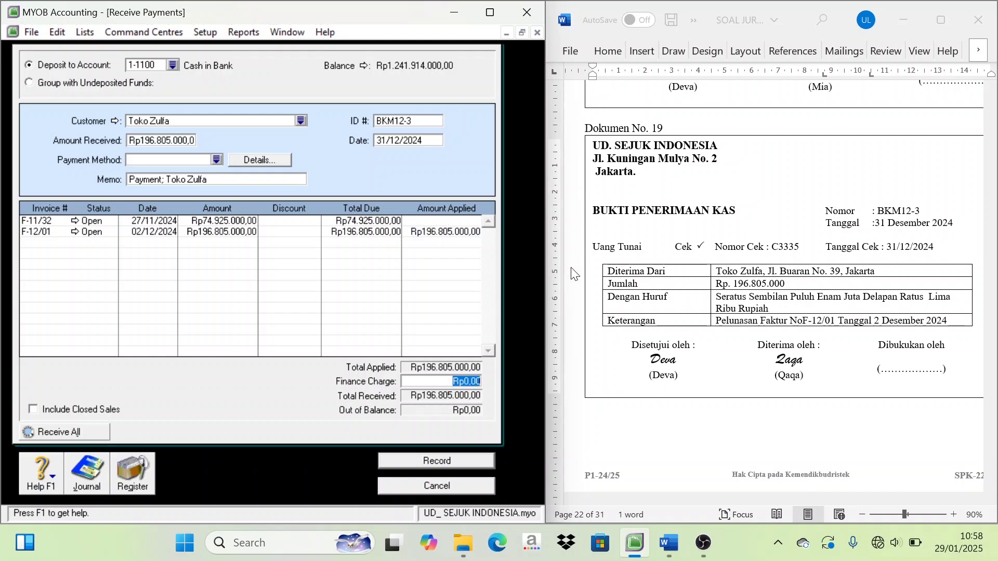
left_click(448, 459)
left_click(455, 487)
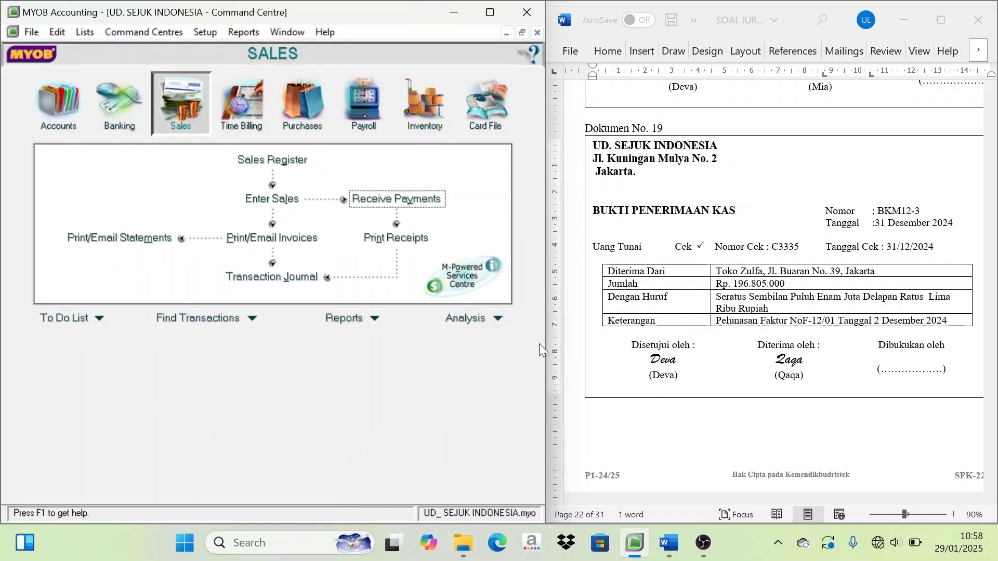
Start a Spend Money entry for Dokumen No. 20, paid from account 1-1100 Cash in Bank
left_click(685, 361)
scroll(685, 361, "down", 8)
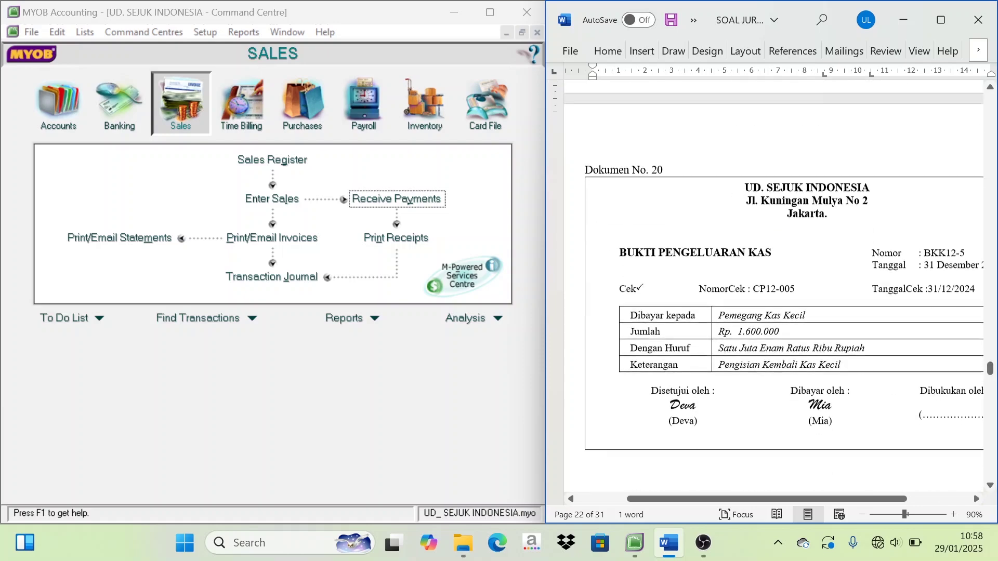
scroll(775, 286, "down", 6)
scroll(774, 286, "up", 7)
scroll(774, 286, "down", 1)
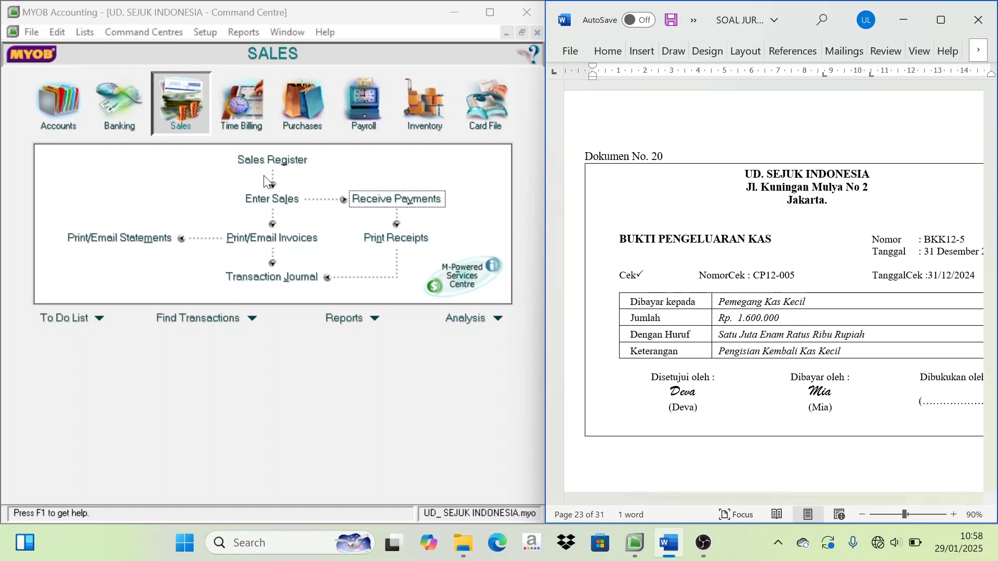
left_click(119, 128)
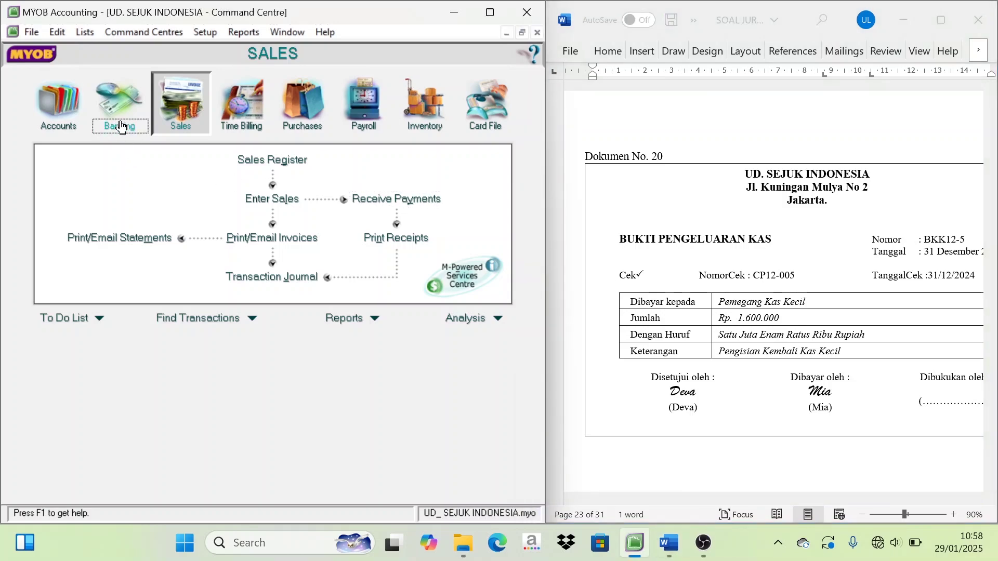
left_click(121, 124)
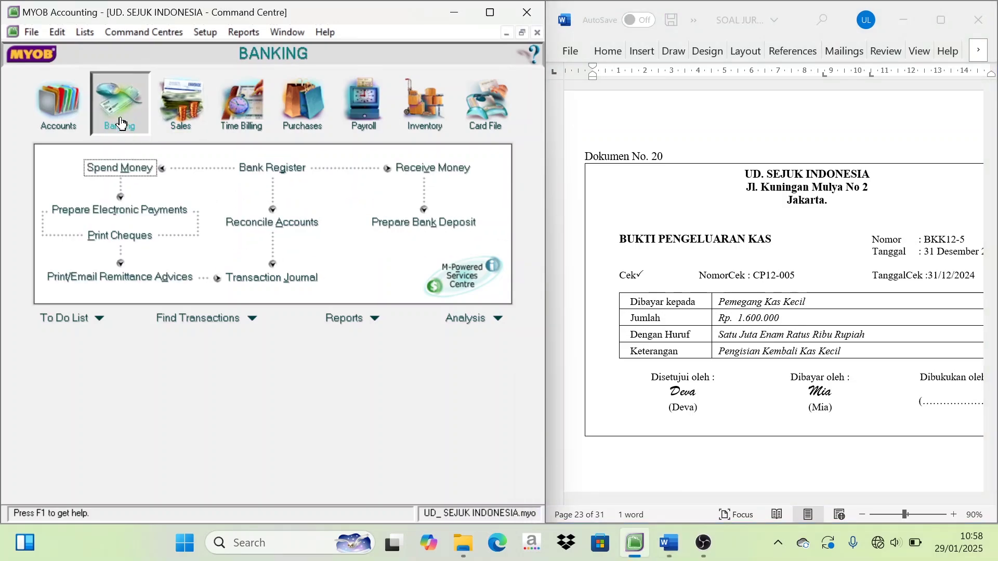
left_click(123, 168)
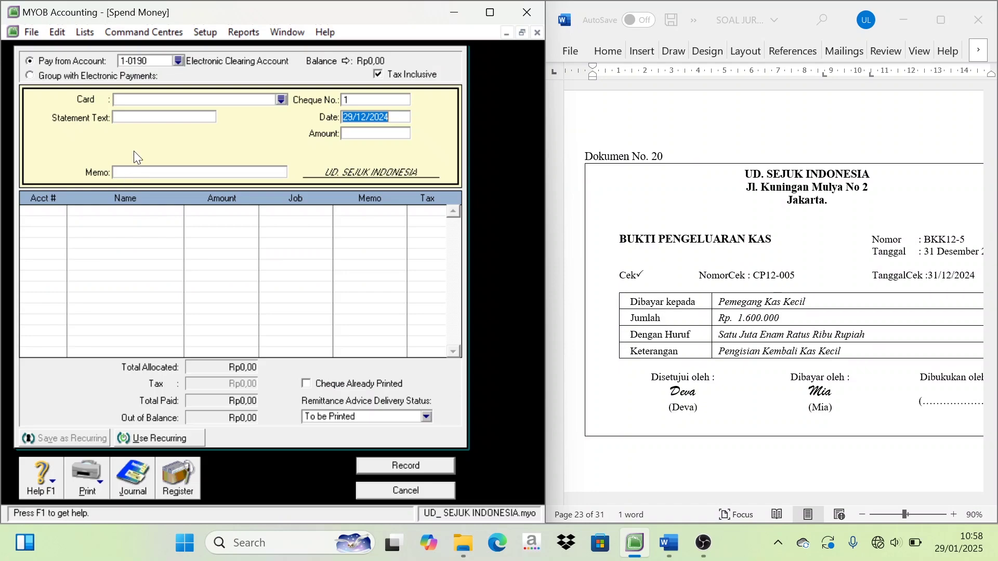
left_click(178, 60)
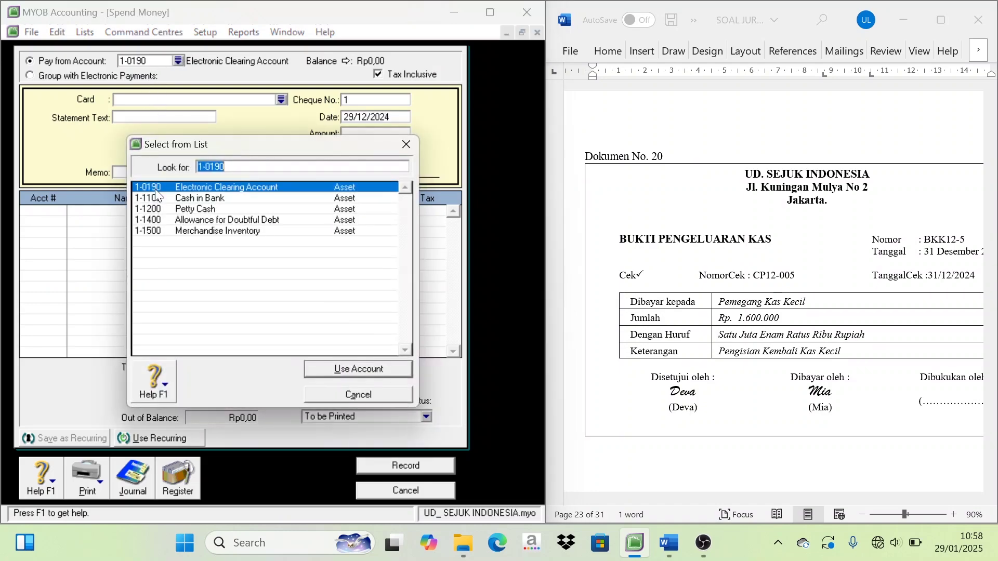
left_click(202, 200)
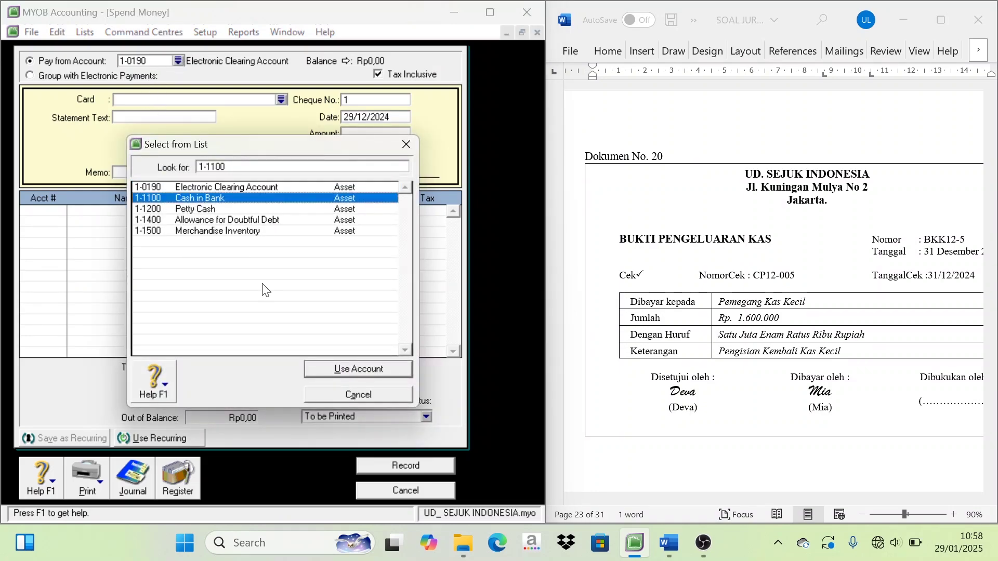
left_click(353, 370)
Copy the voucher number BKK12-5 into the payment's cheque number
left_click(955, 244)
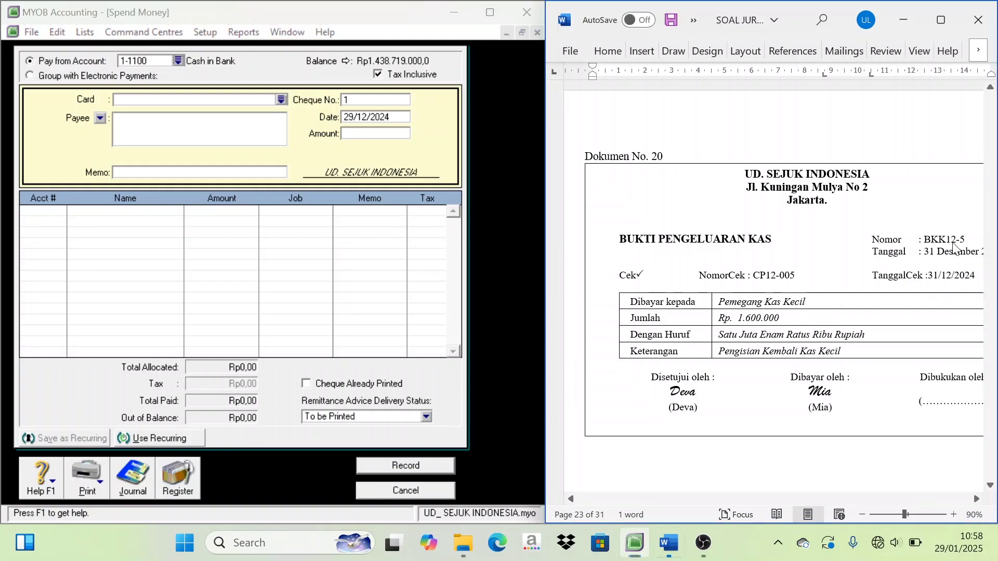
left_click_drag(924, 240, 964, 240)
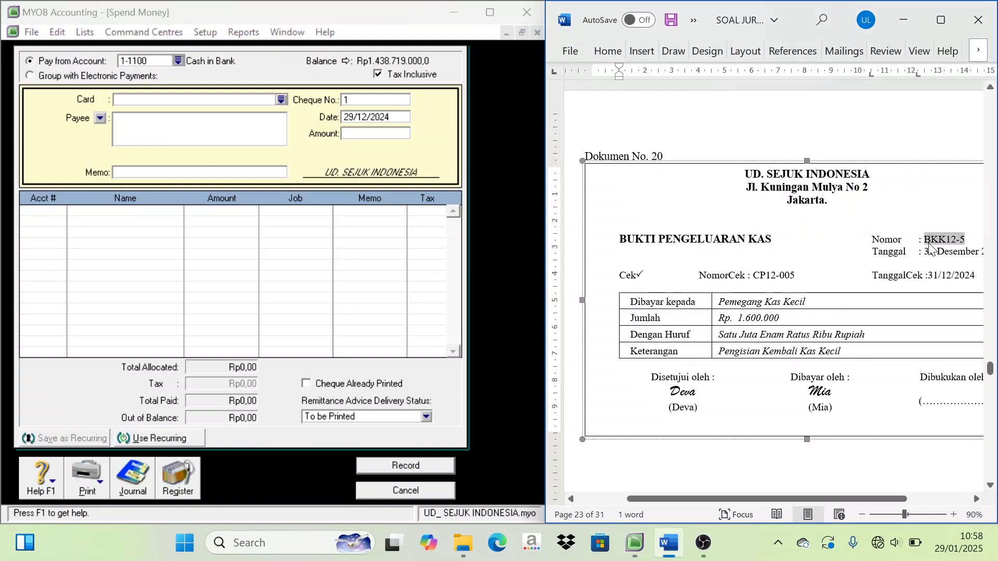
left_click(375, 103)
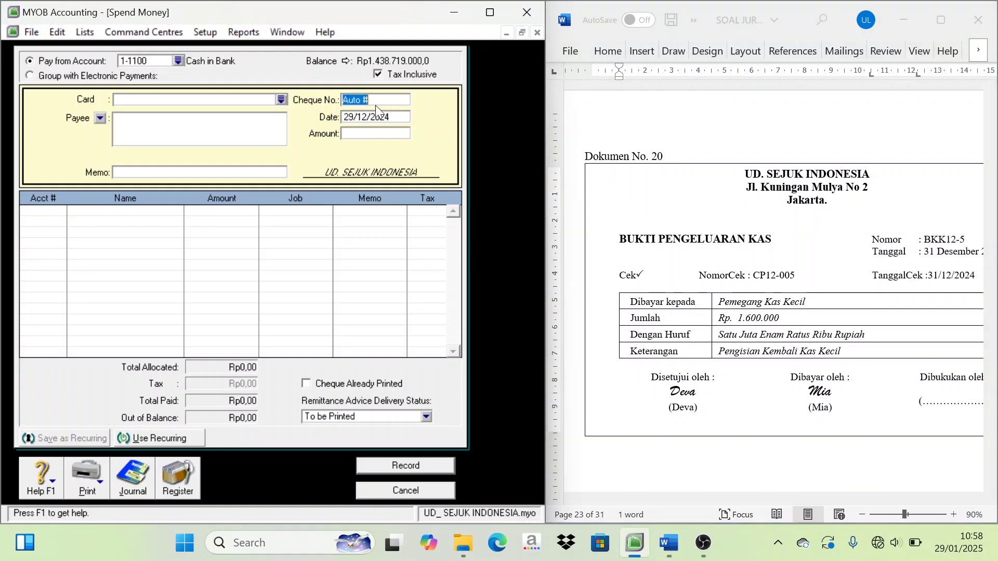
Set the payment date to 31/12/2024 and the amount to Rp1.600.000
key("Tab")
type("3")
key("Tab")
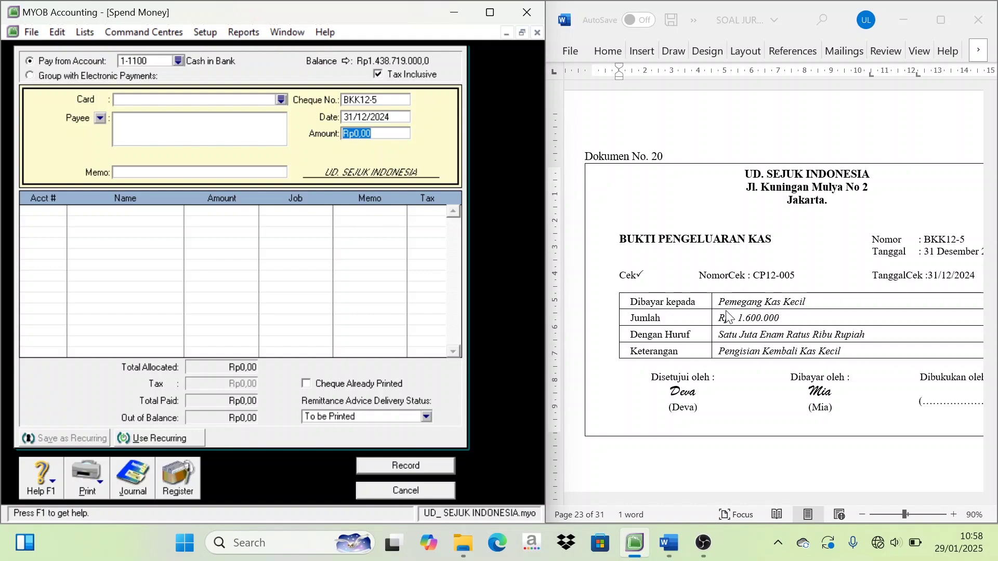
type("1600000")
Copy "Pengisian Kembali Kas Kecil" from the voucher's description into the payment memo
left_click(796, 357)
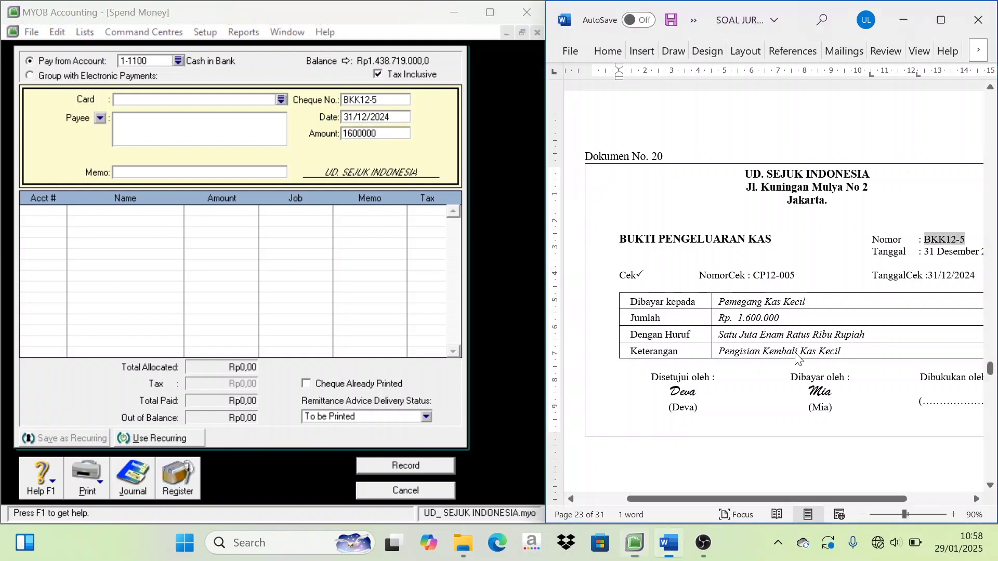
double_click(797, 358)
left_click(797, 357)
left_click(809, 288)
left_click(873, 252)
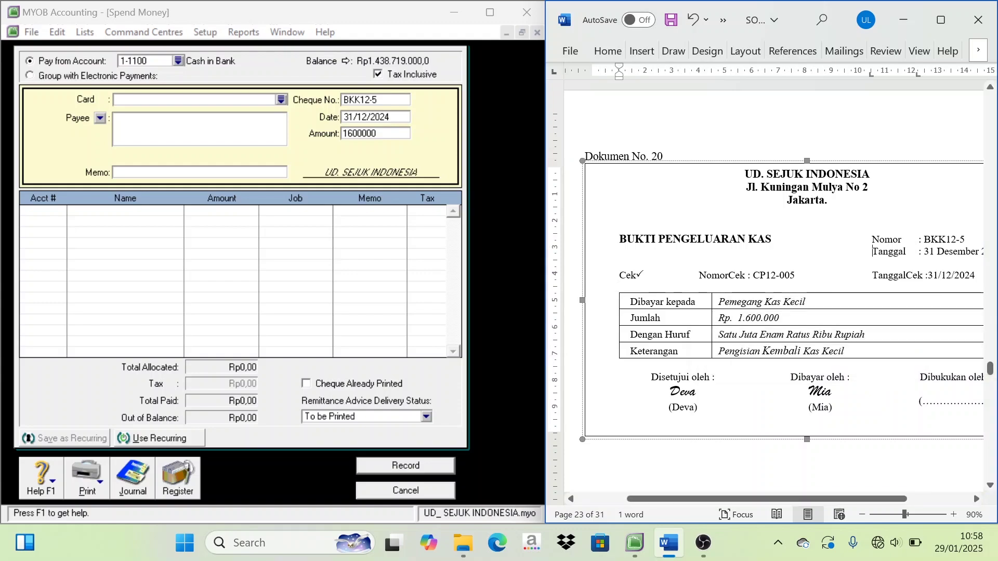
left_click_drag(845, 352, 718, 352)
key("ctrl+c")
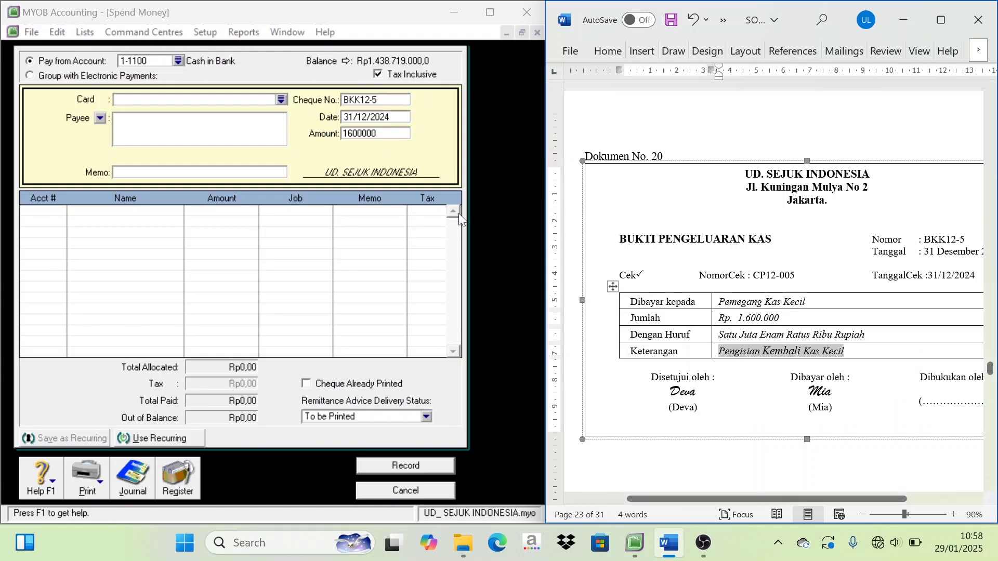
left_click(165, 177)
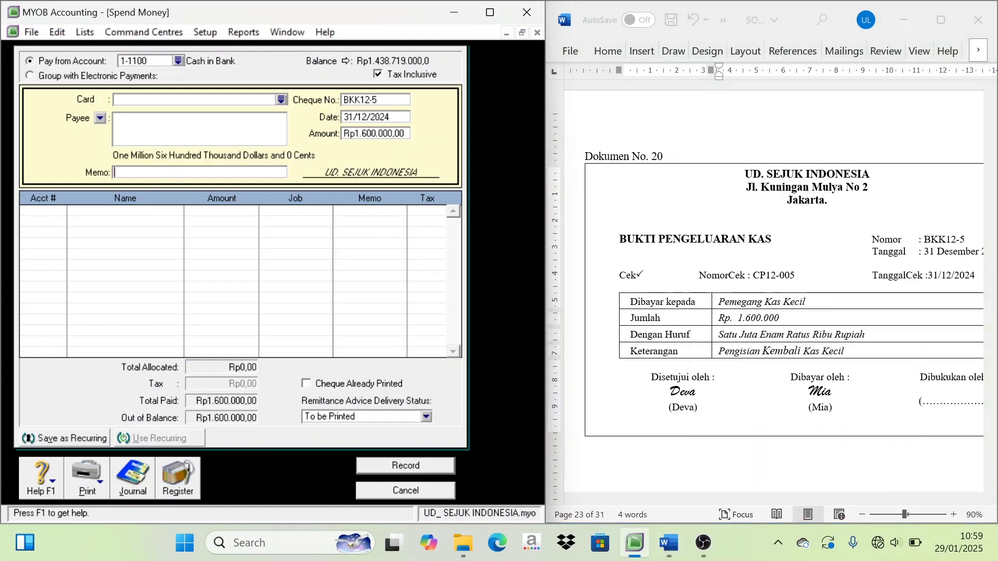
key("ctrl+v")
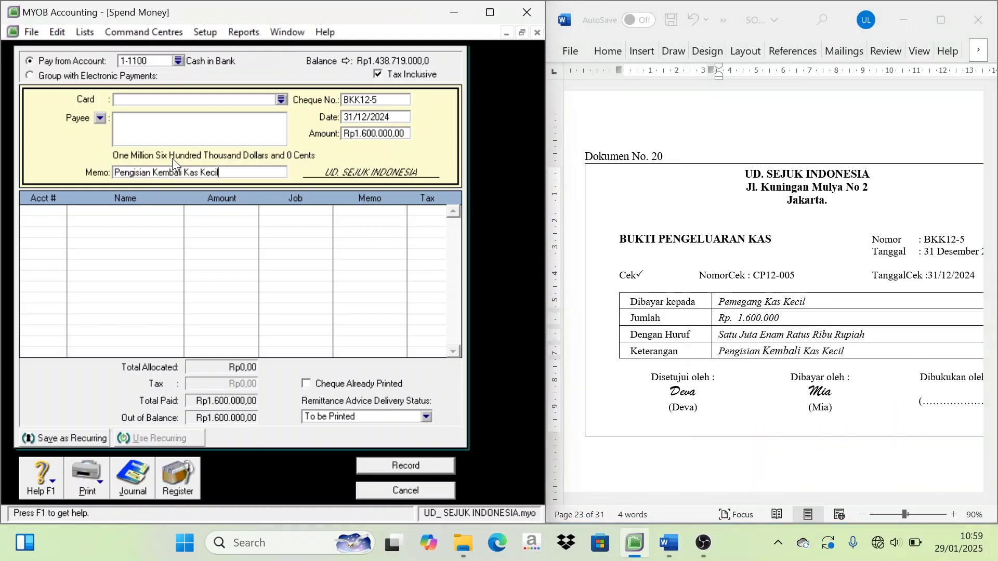
Allocate the payment to account 1-1200 Petty Cash, record it, and close the Spend Money entry
left_click(43, 214)
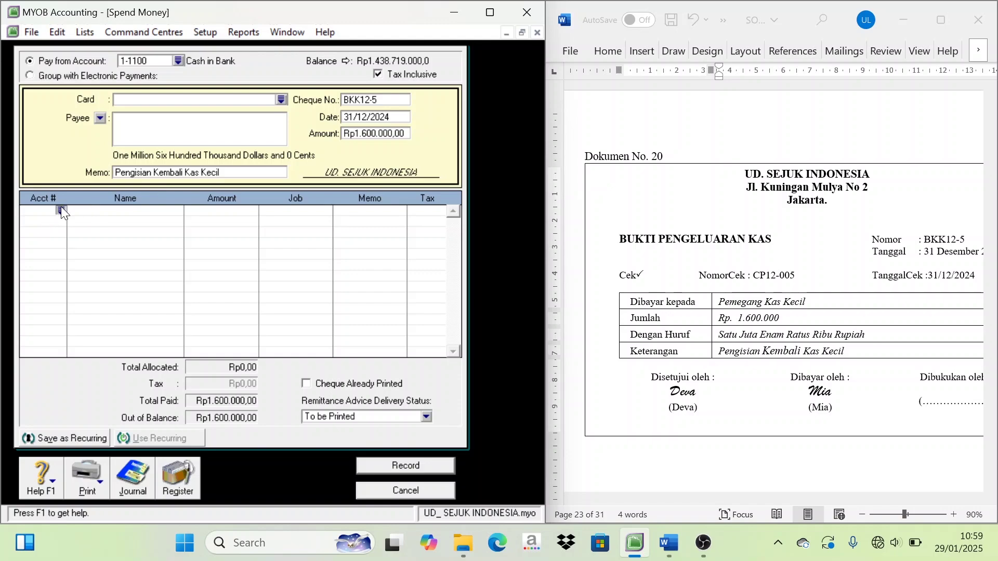
left_click(61, 210)
scroll(213, 245, "up", 10)
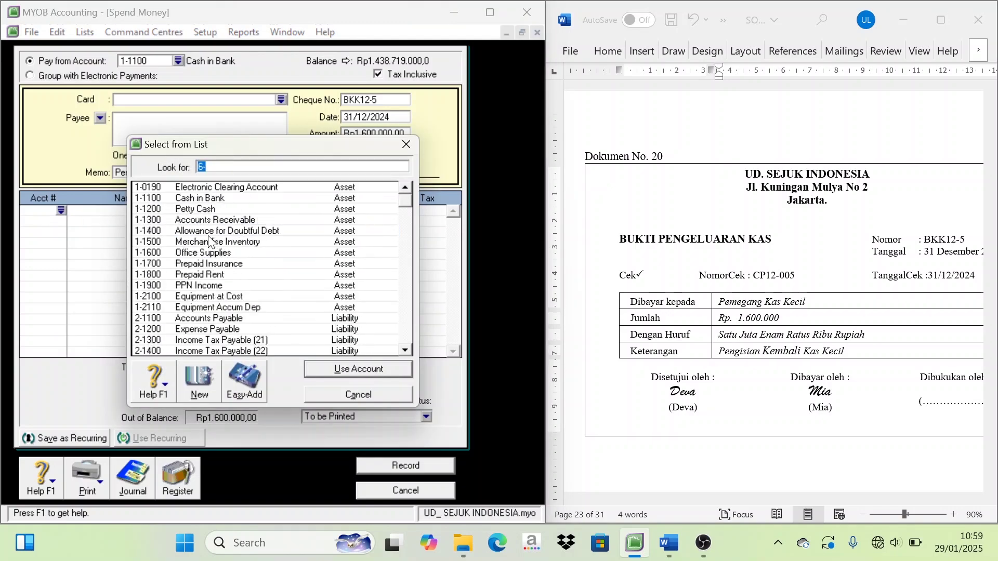
left_click(199, 208)
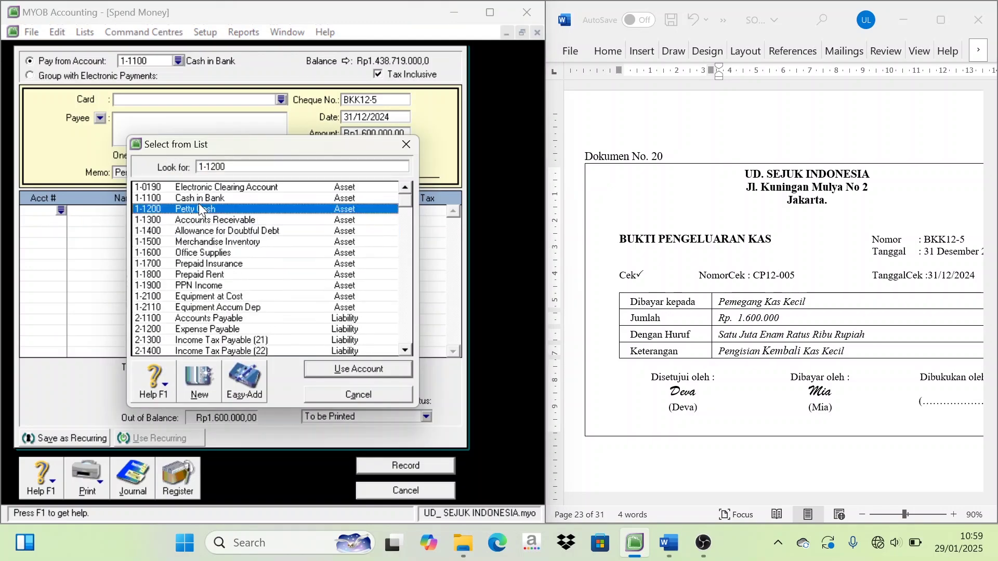
left_click(327, 370)
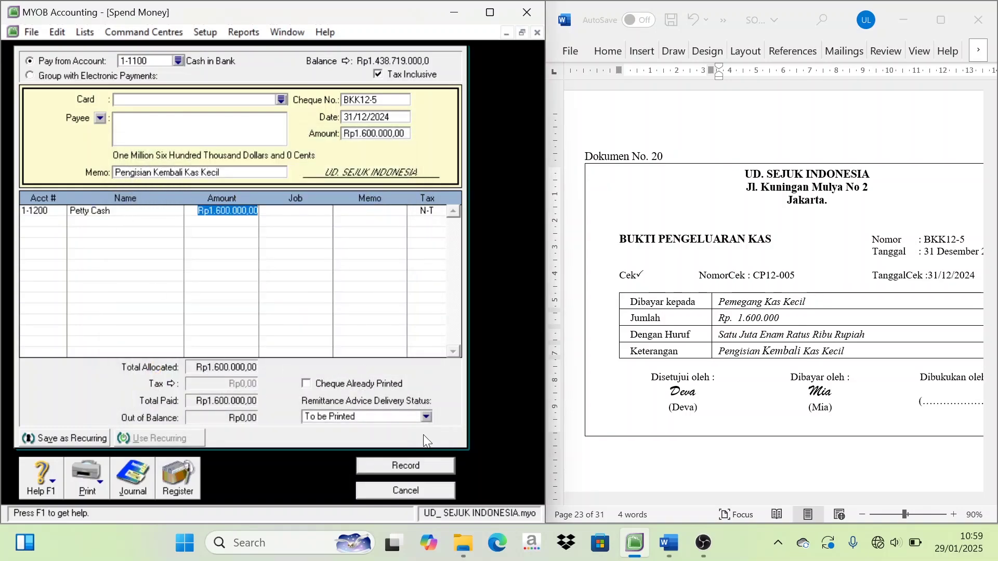
left_click(448, 470)
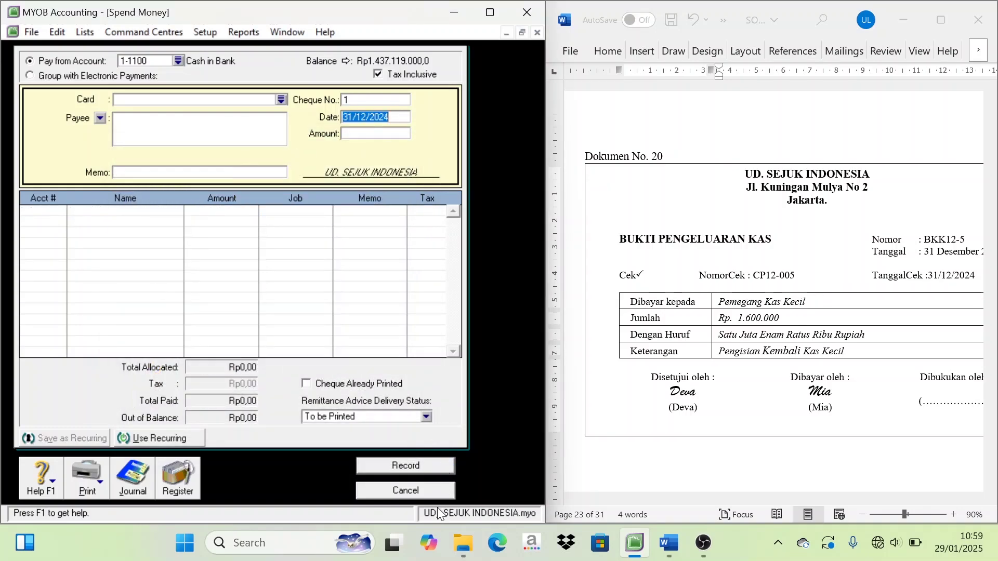
left_click(418, 490)
Switch to the Word source documents, maximize the window, and review the vouchers from Dokumen No. 20 back to No. 17
left_click(735, 185)
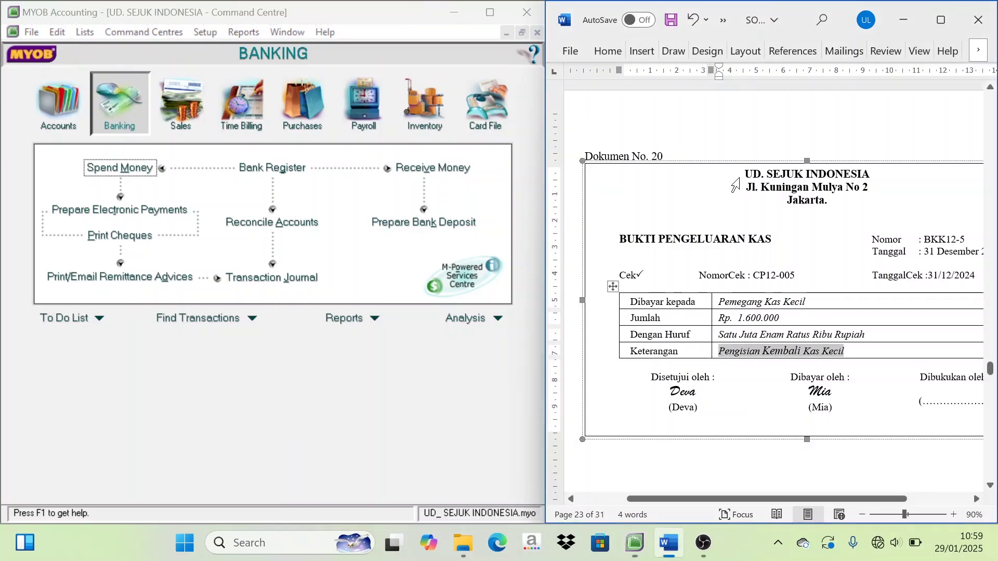
scroll(708, 198, "up", 2)
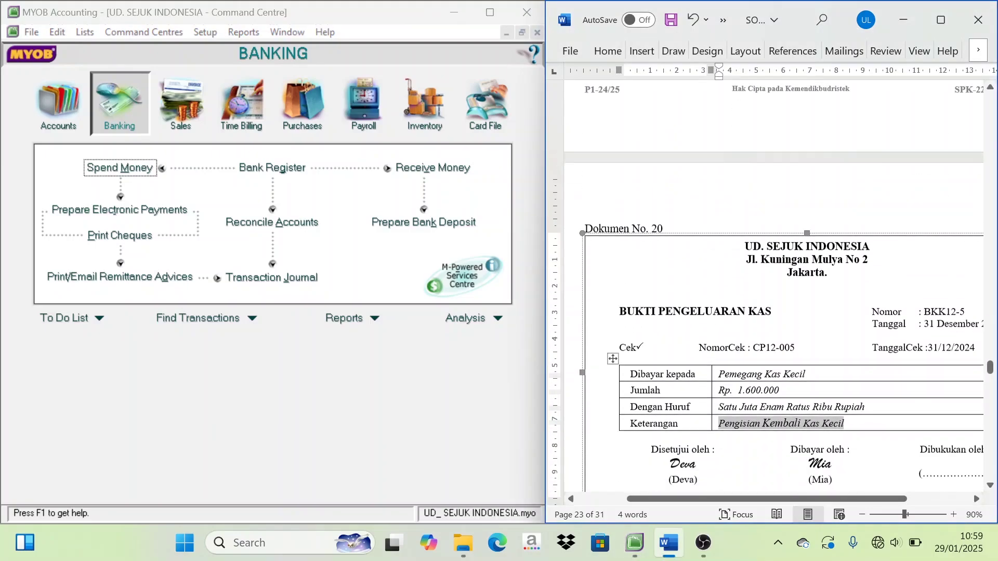
left_click(943, 15)
scroll(657, 145, "up", 20)
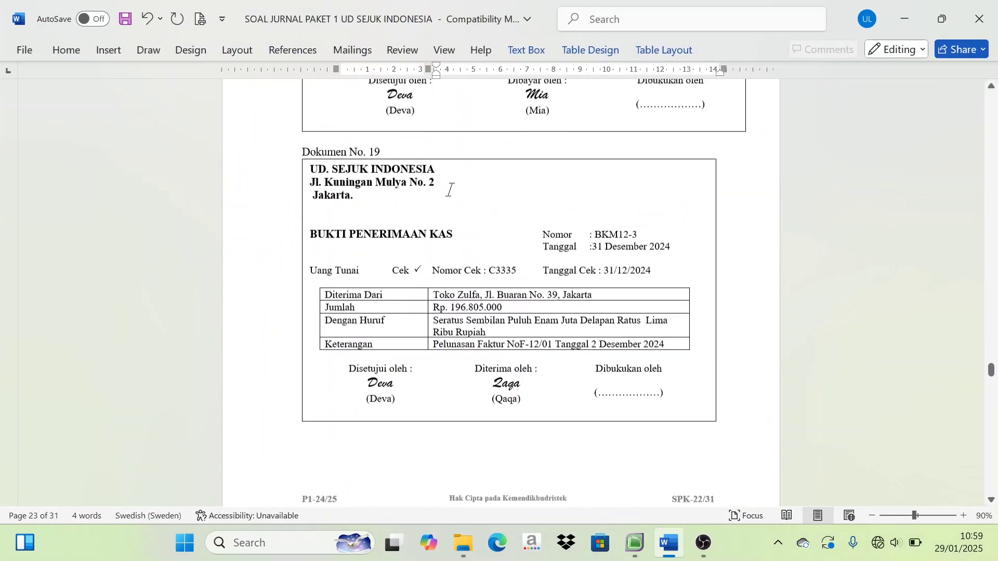
scroll(501, 291, "up", 12)
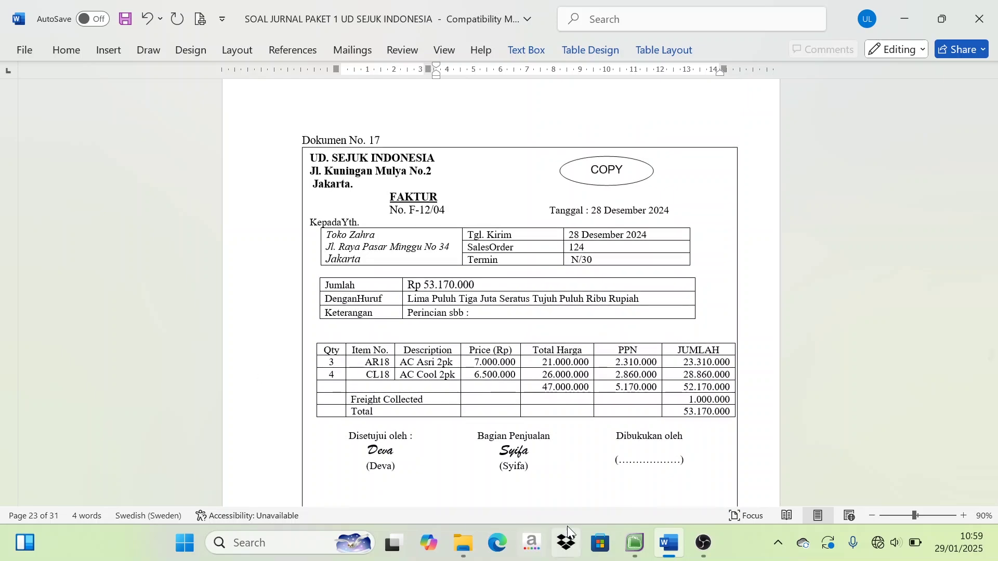
In maximized MYOB, review all Transaction Journal entries dated from 01/01/2024 through the petty cash refill, then close the journal
left_click(628, 548)
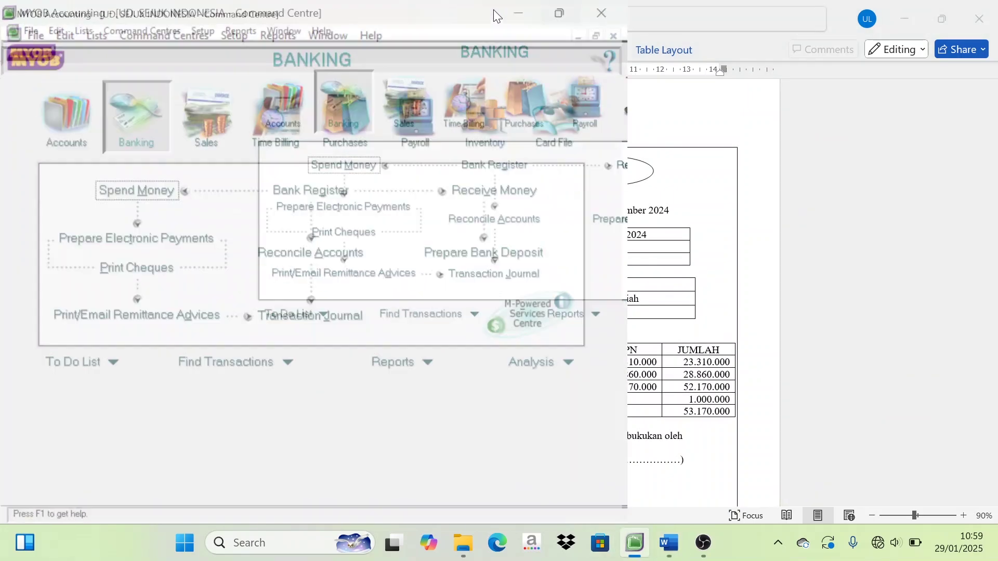
left_click(493, 9)
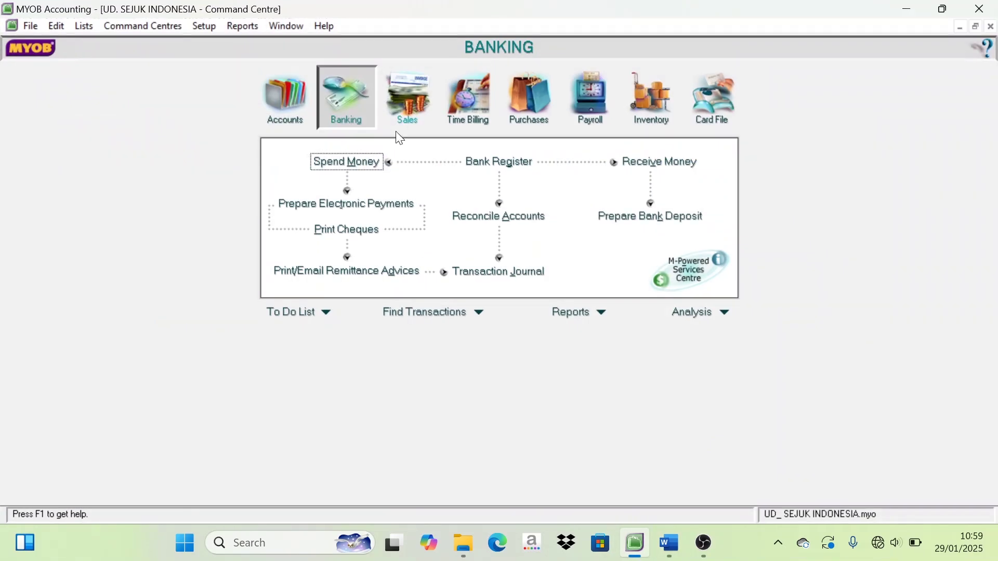
left_click(496, 273)
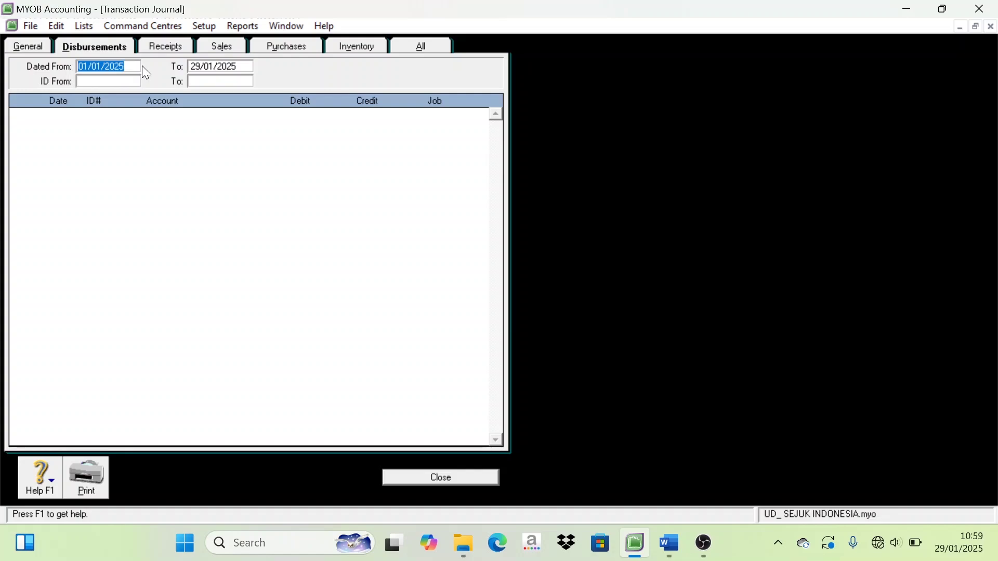
left_click(124, 66)
key("Tab")
left_click(420, 46)
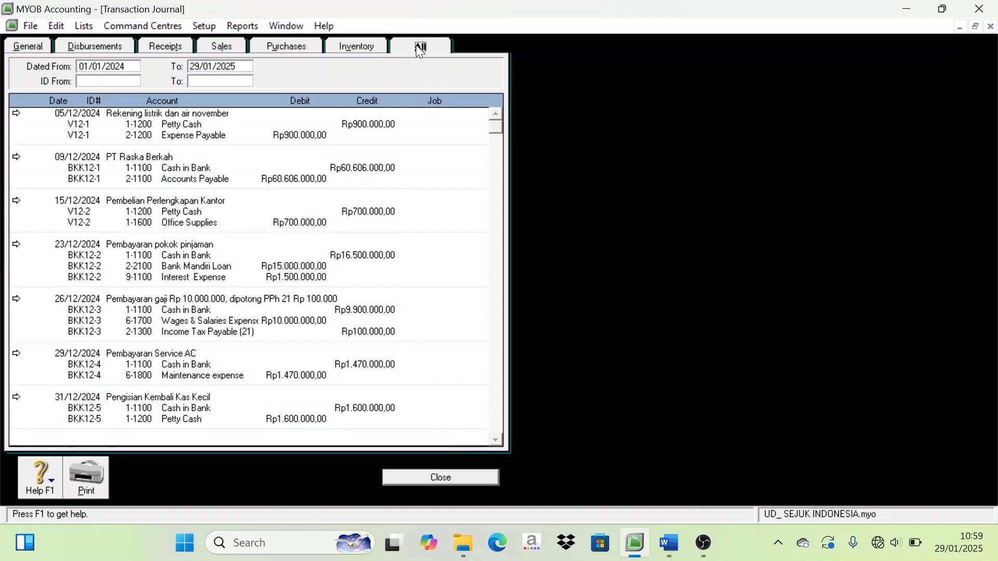
scroll(217, 239, "down", 20)
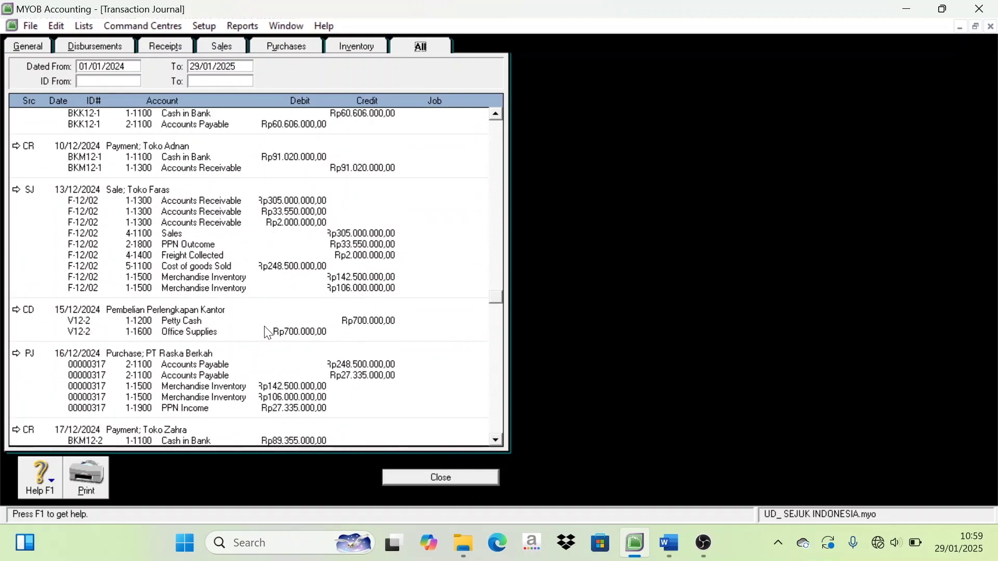
scroll(269, 348, "down", 12)
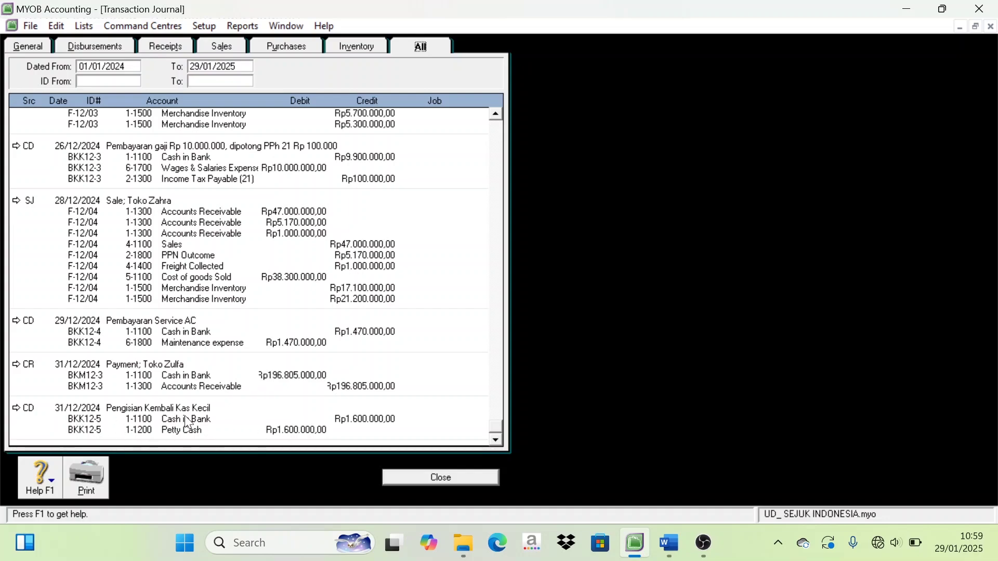
left_click(457, 477)
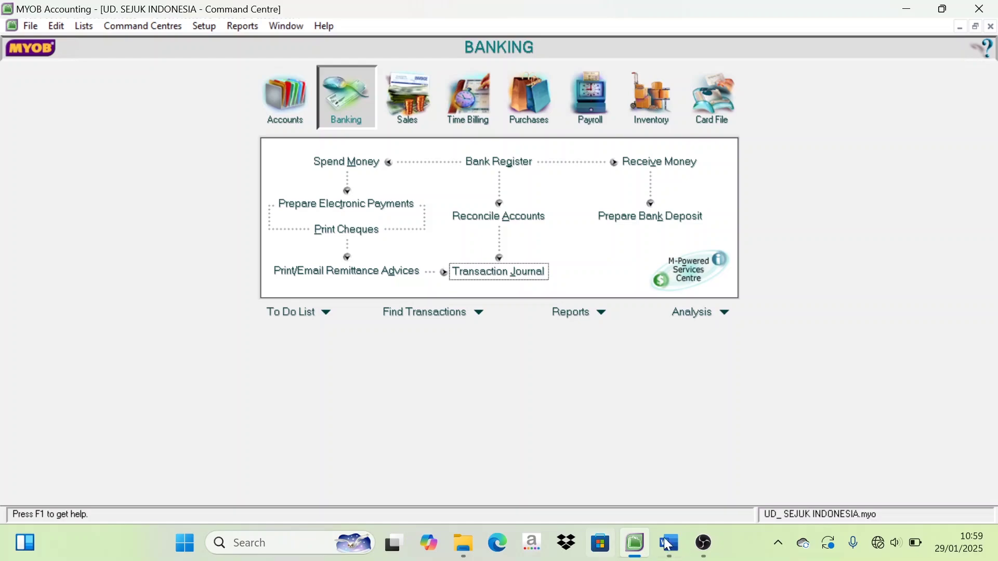
Return to the Word source documents and look through the pages from Dokumen No. 17 to adjustment memo BM12-1, Dokumen transaksi 21
left_click(682, 550)
scroll(501, 291, "up", 5)
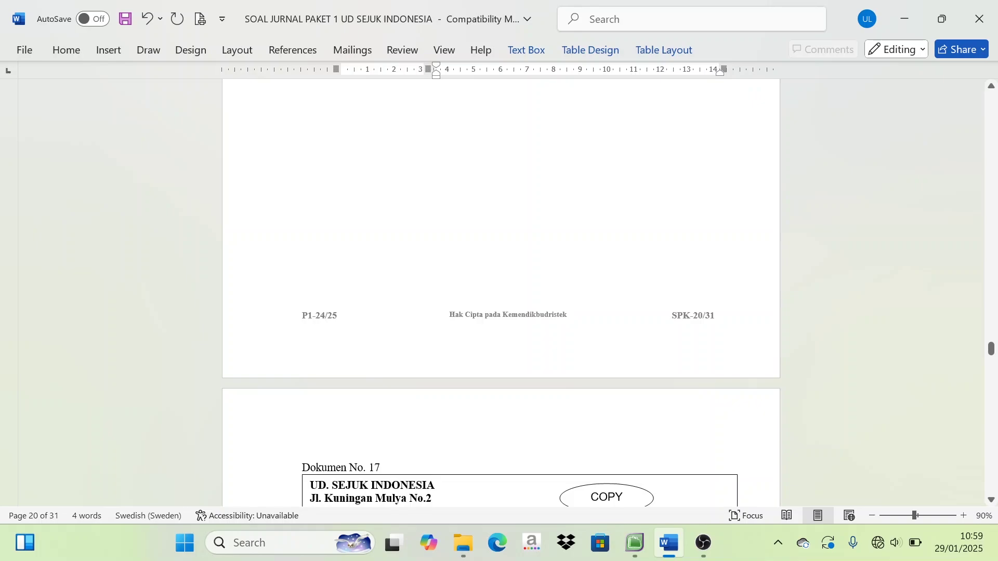
scroll(501, 291, "down", 15)
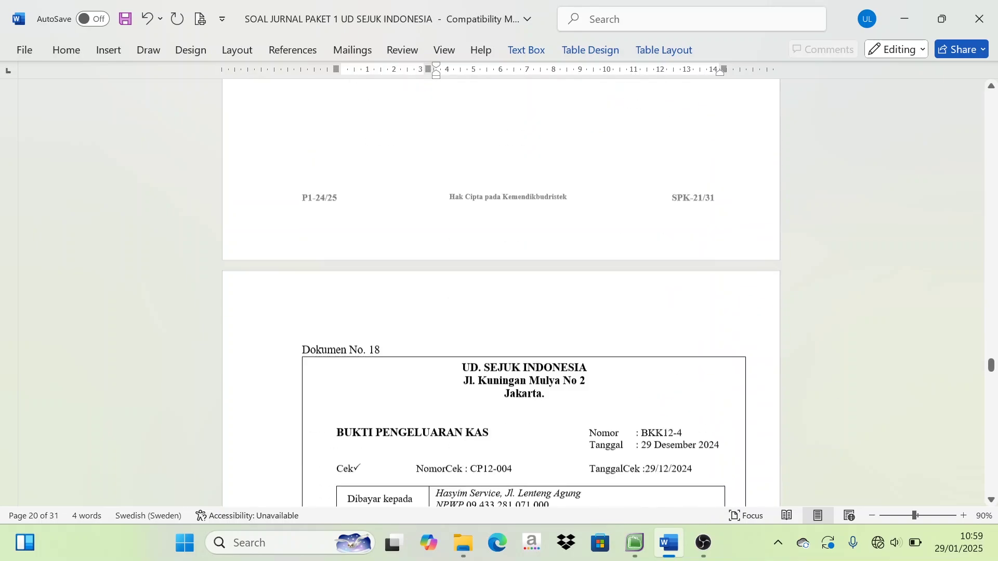
scroll(995, 460, "down", 10)
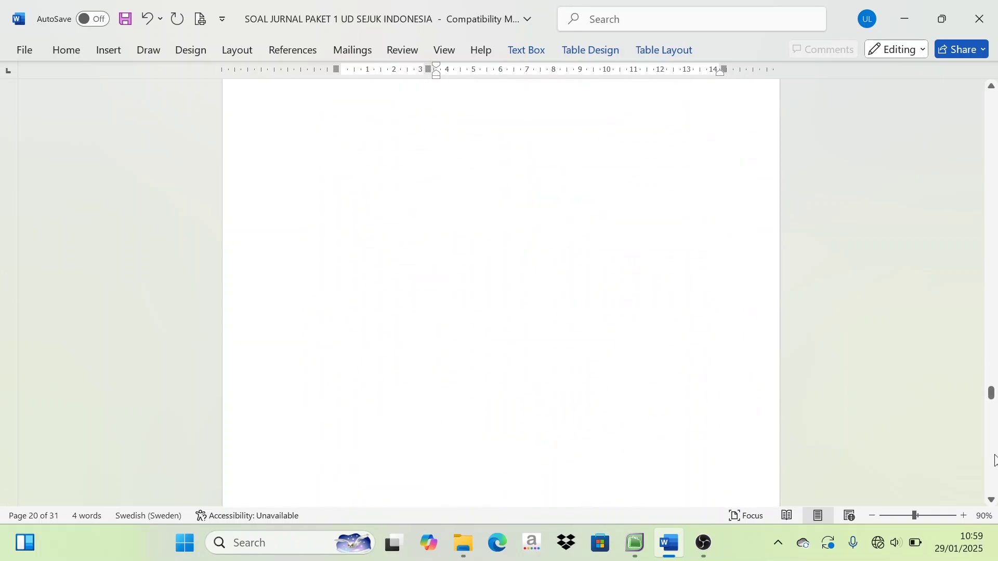
scroll(501, 291, "down", 10)
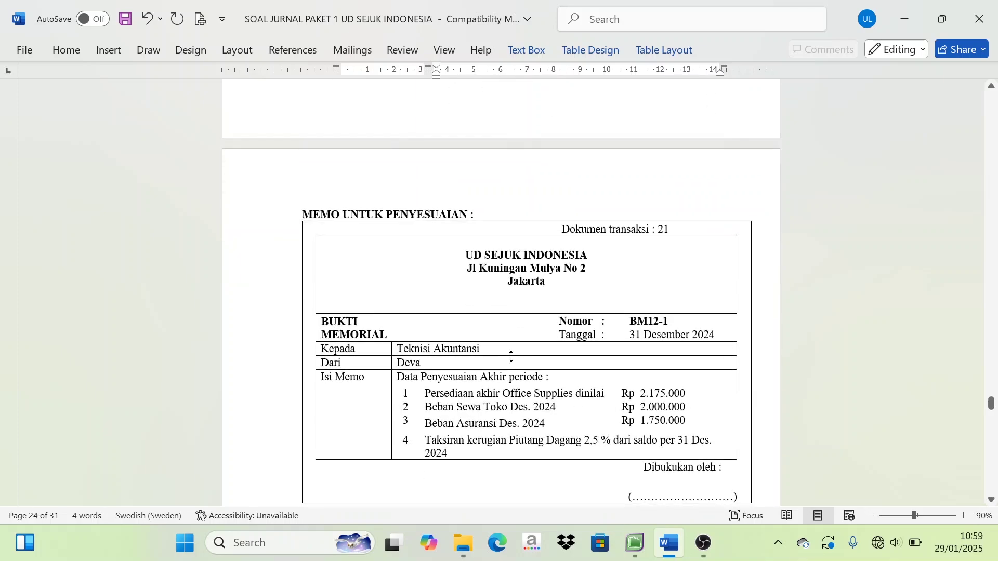
scroll(514, 371, "up", 3)
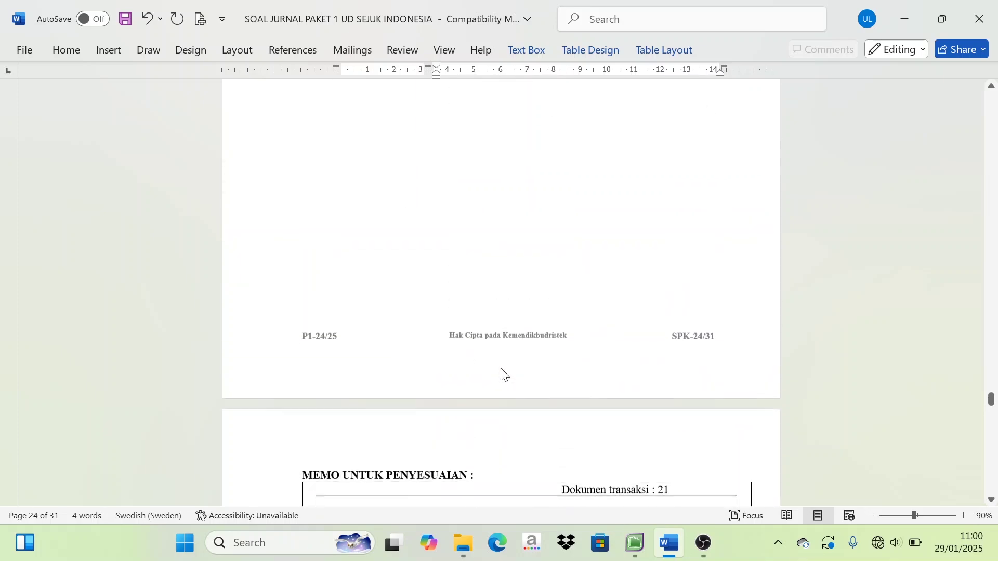